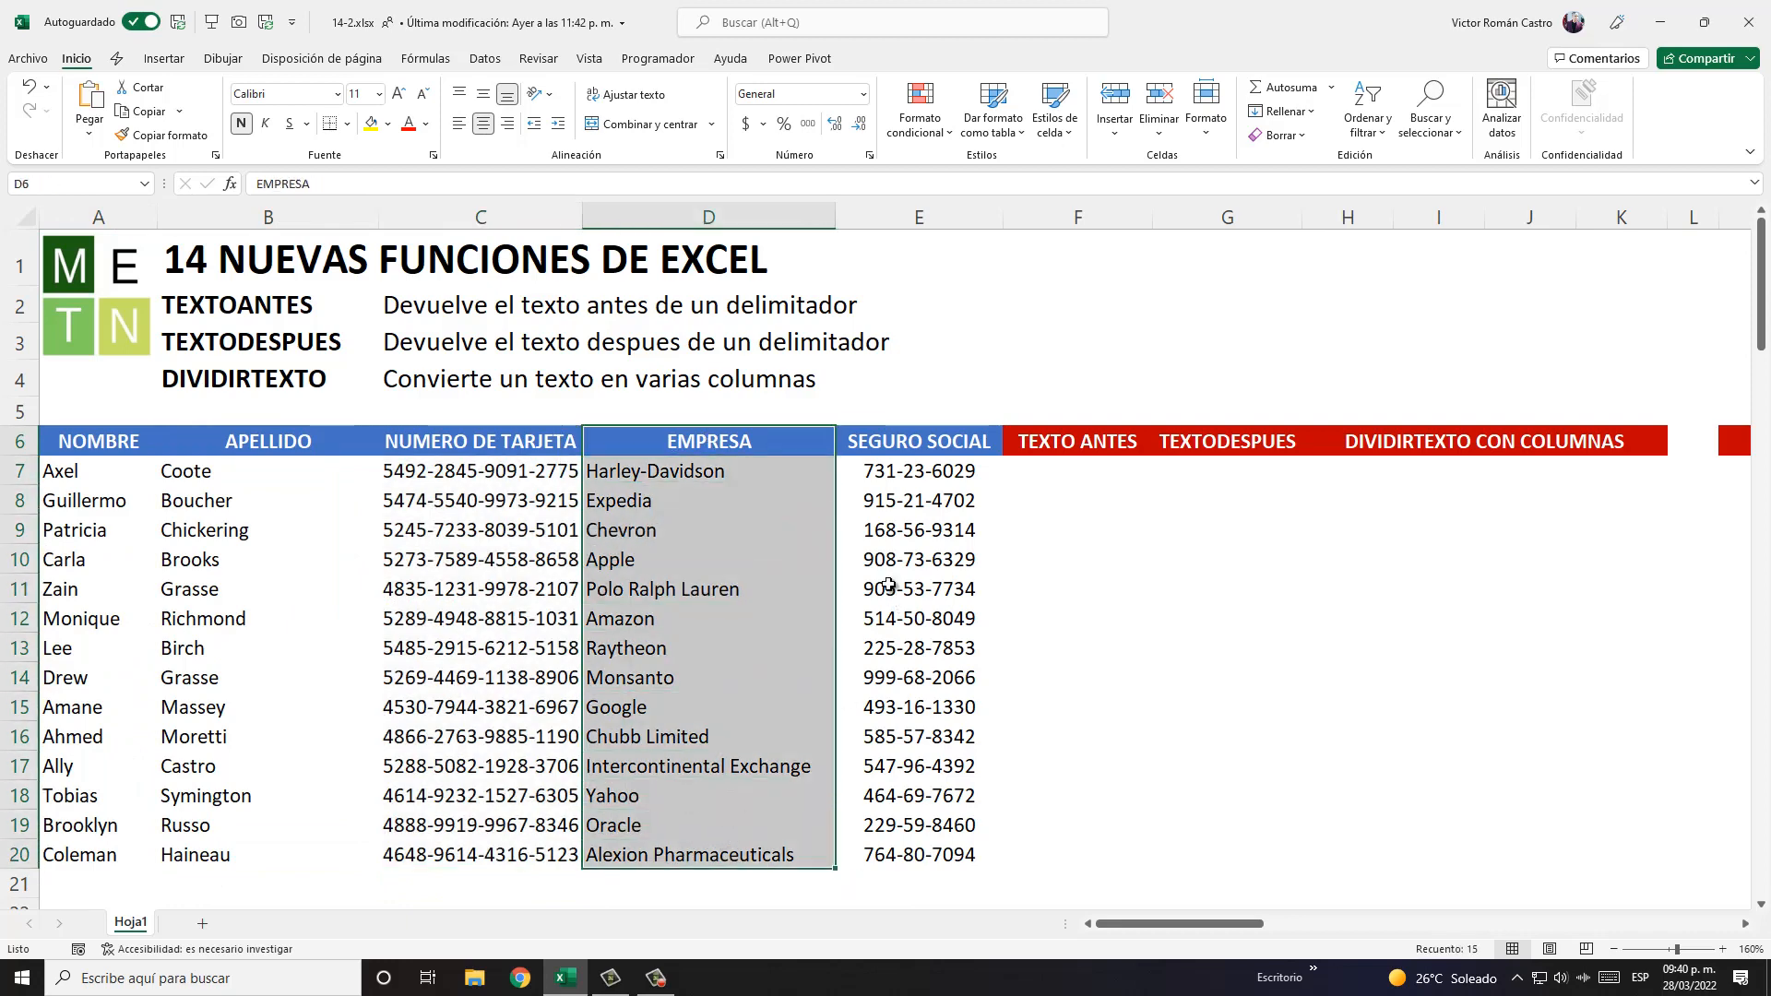
Step: Rename the TEXTO ANTES header in F6 to TEXTOANTES, without the space
mouse_move(918, 441)
left_mouse_down()
mouse_move(909, 856)
mouse_move(913, 443)
left_mouse_up()
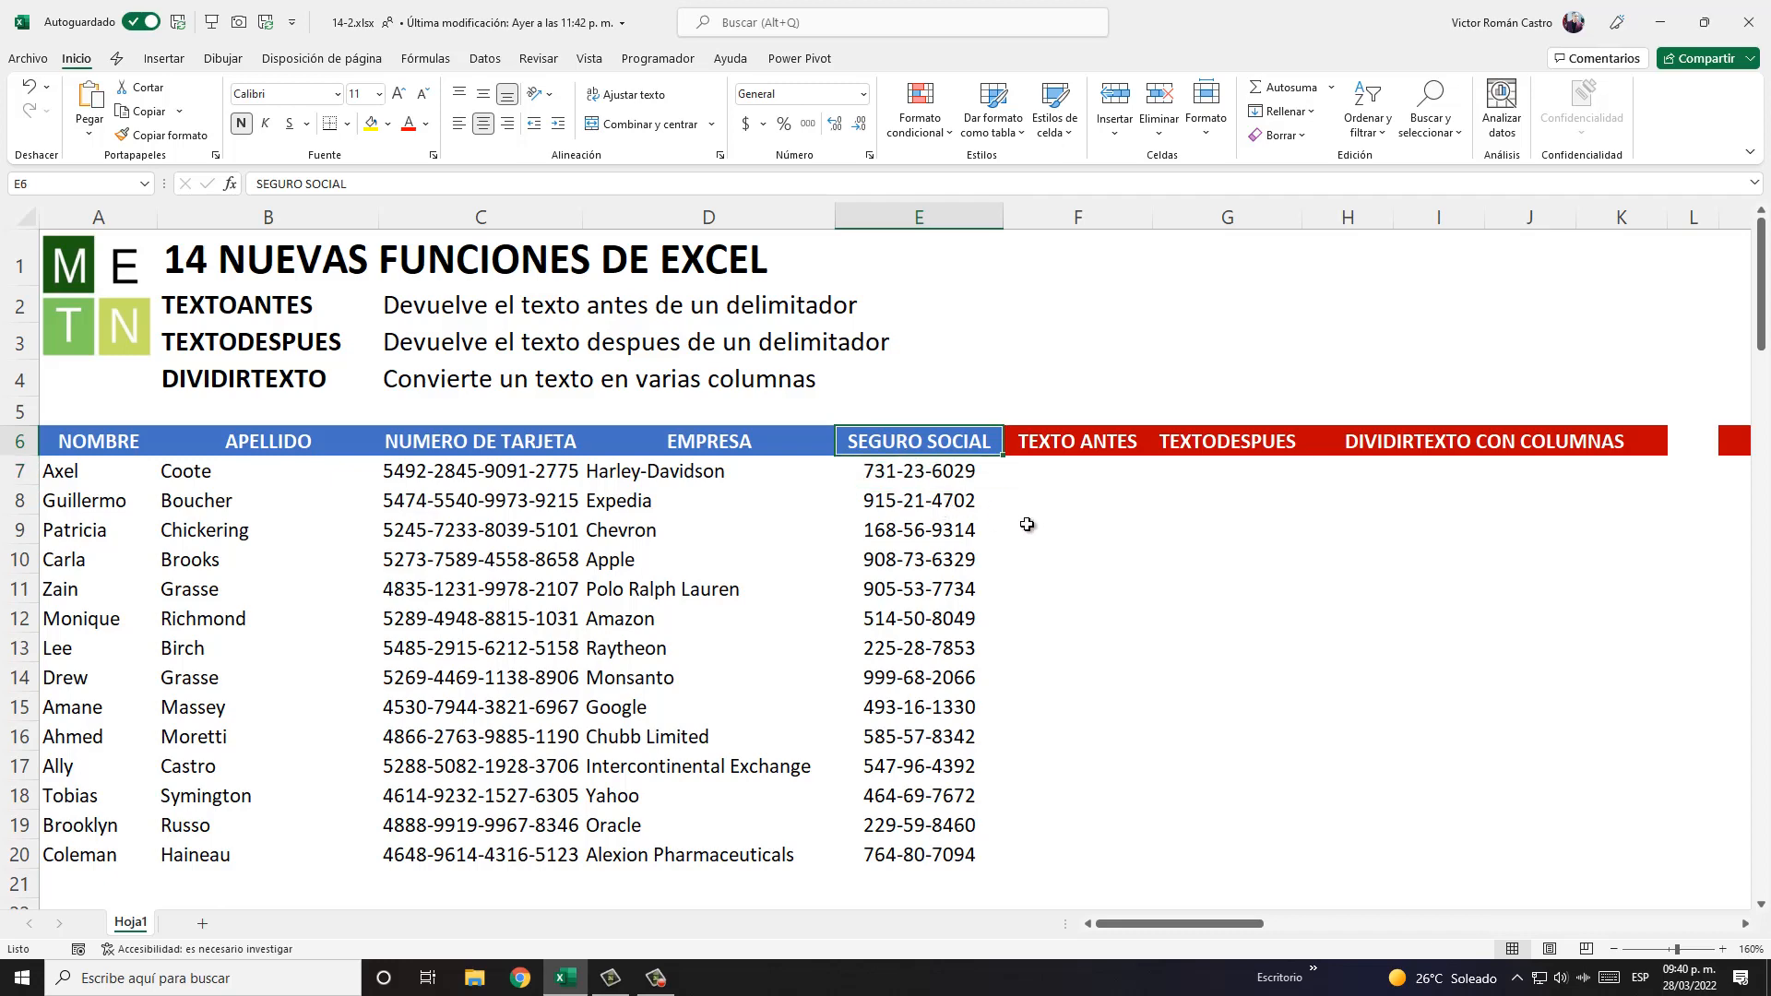
left_click(1076, 487)
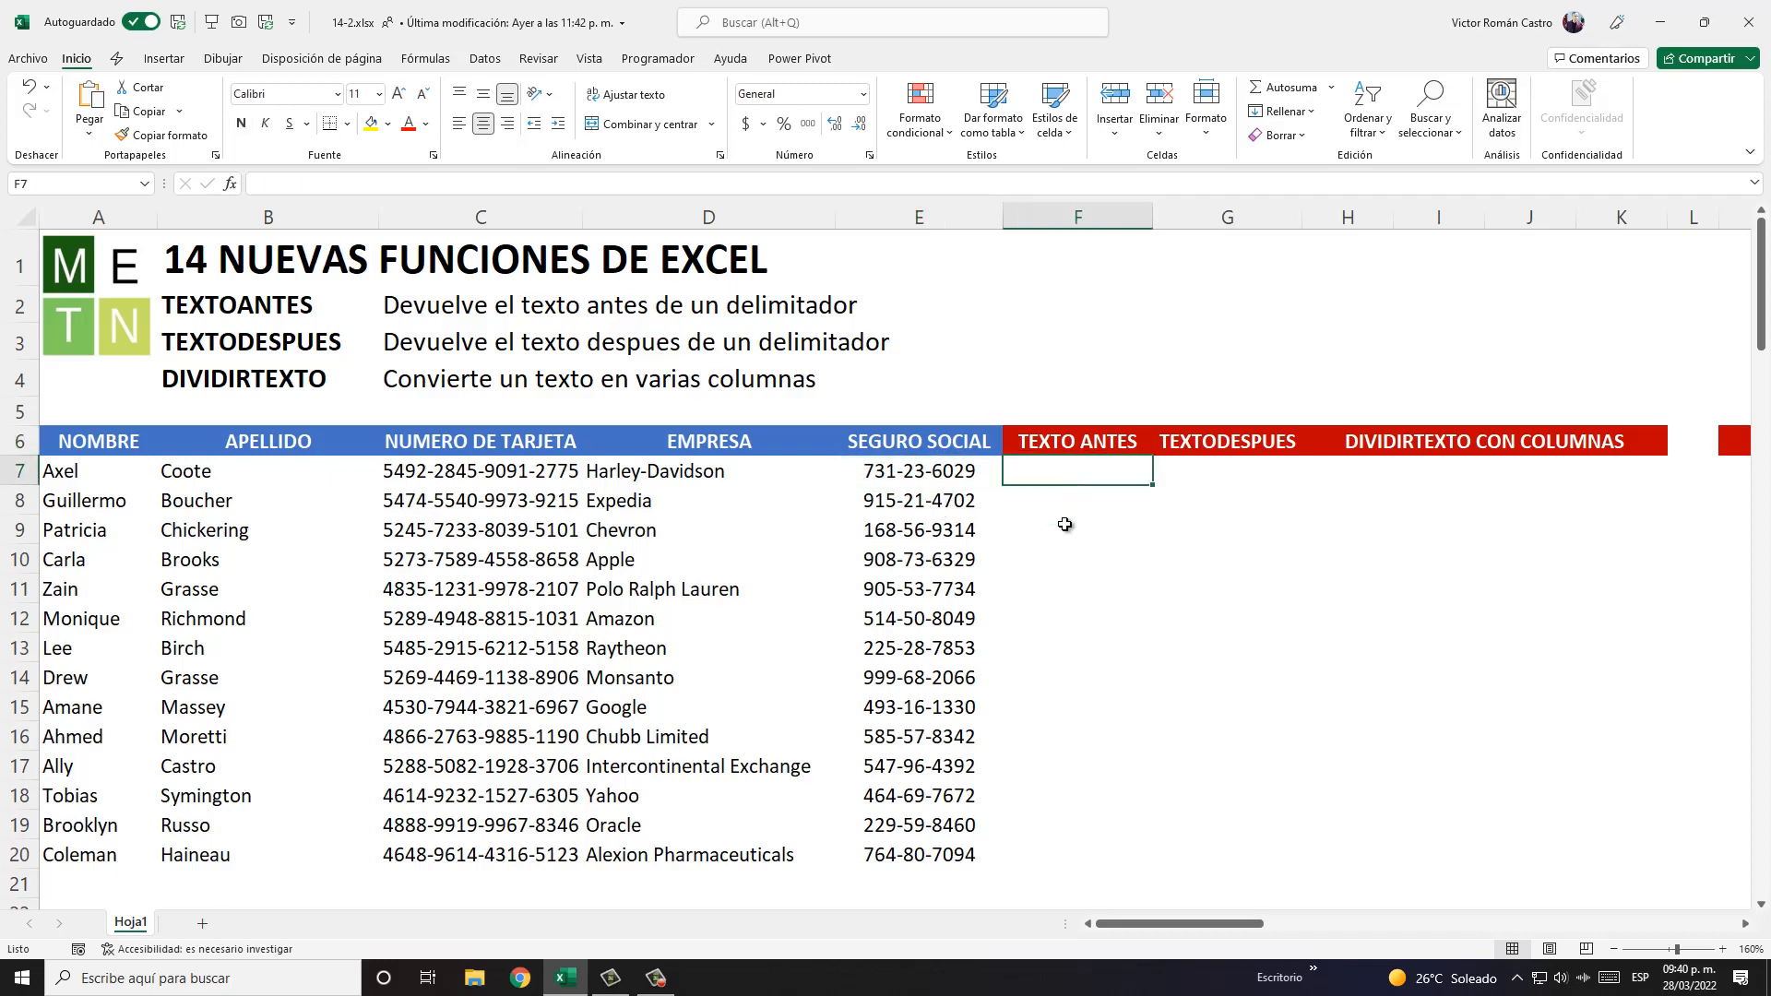
double_click(1083, 443)
key("BackSpace")
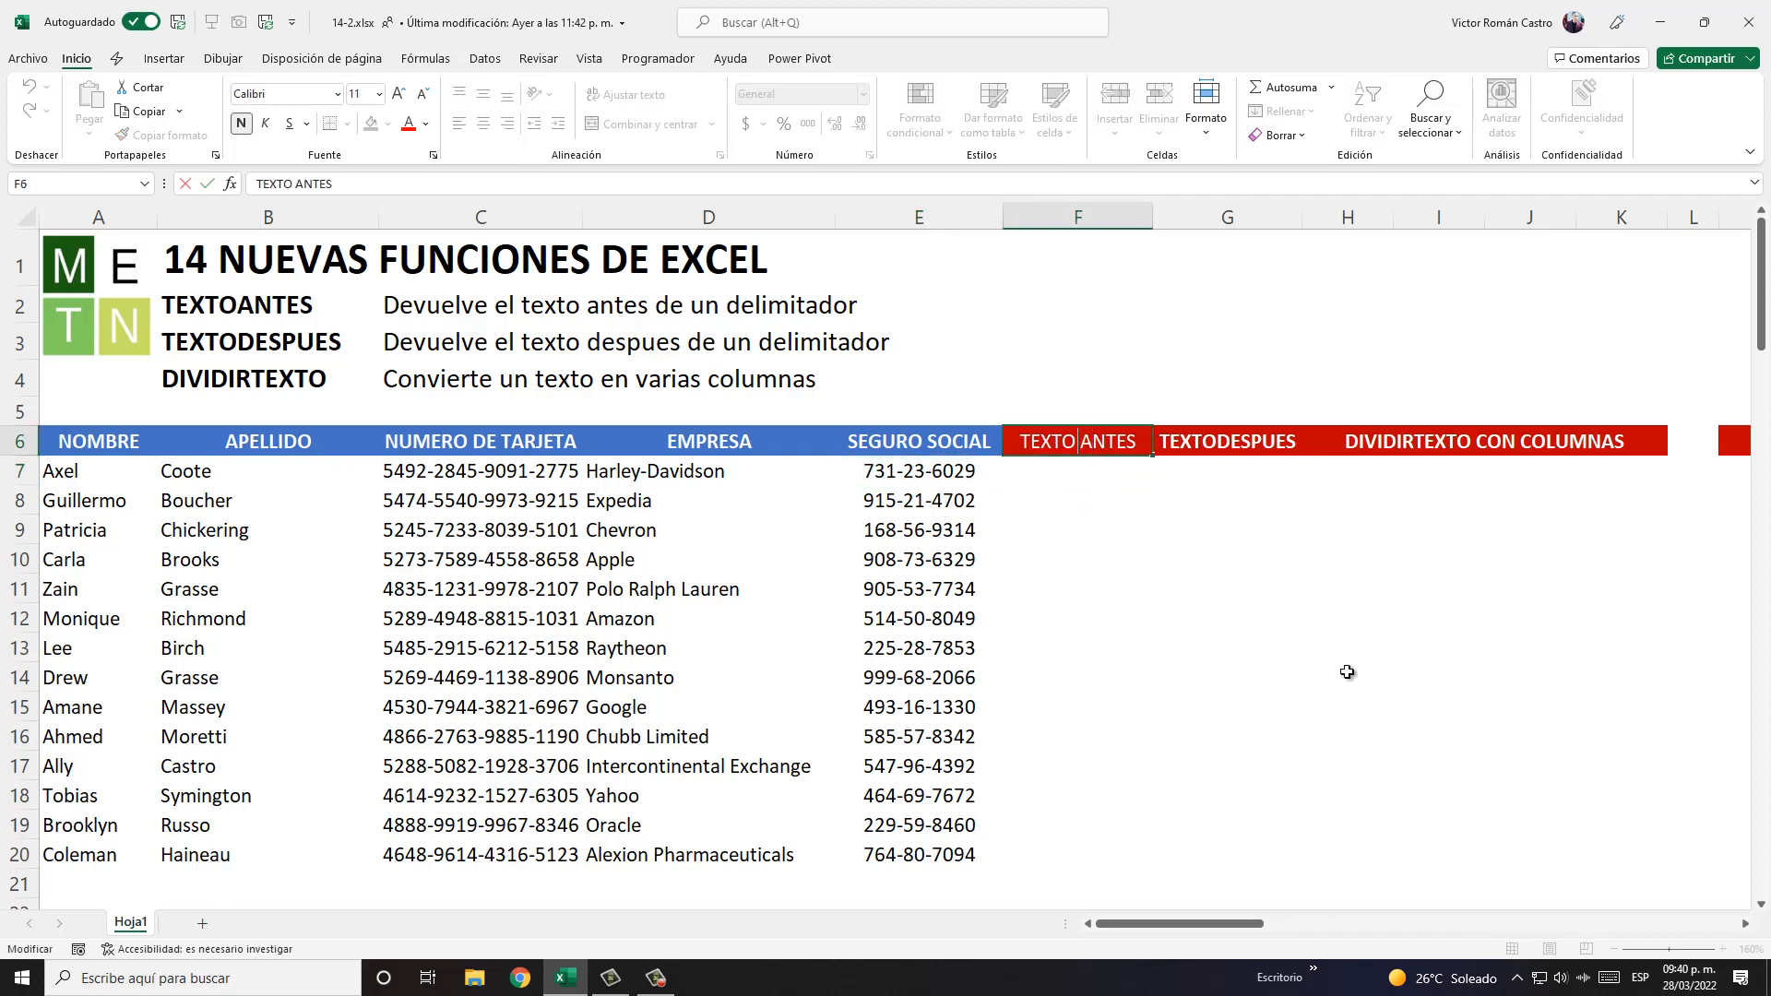
key("Return")
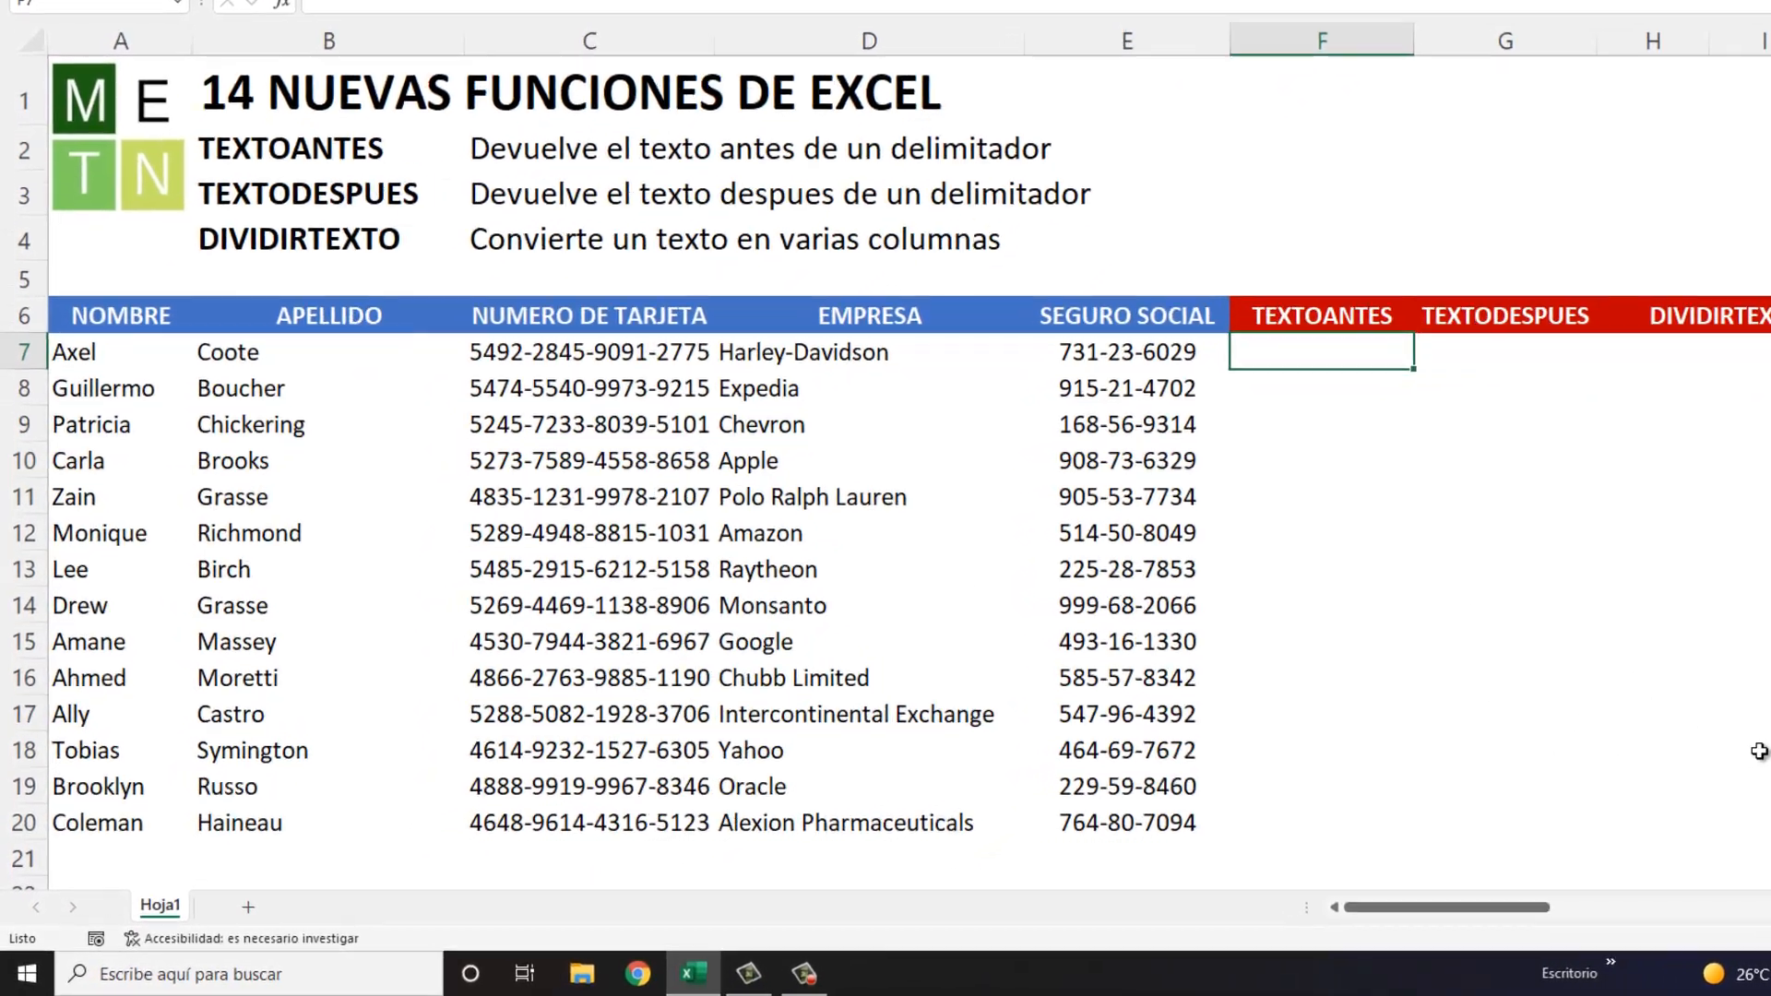
Step: Examine the descriptions of the TEXTOANTES arguments Texto, Delimitador, Instance_num and Ignore_case, starting the function in F7 without keeping it
type("=")
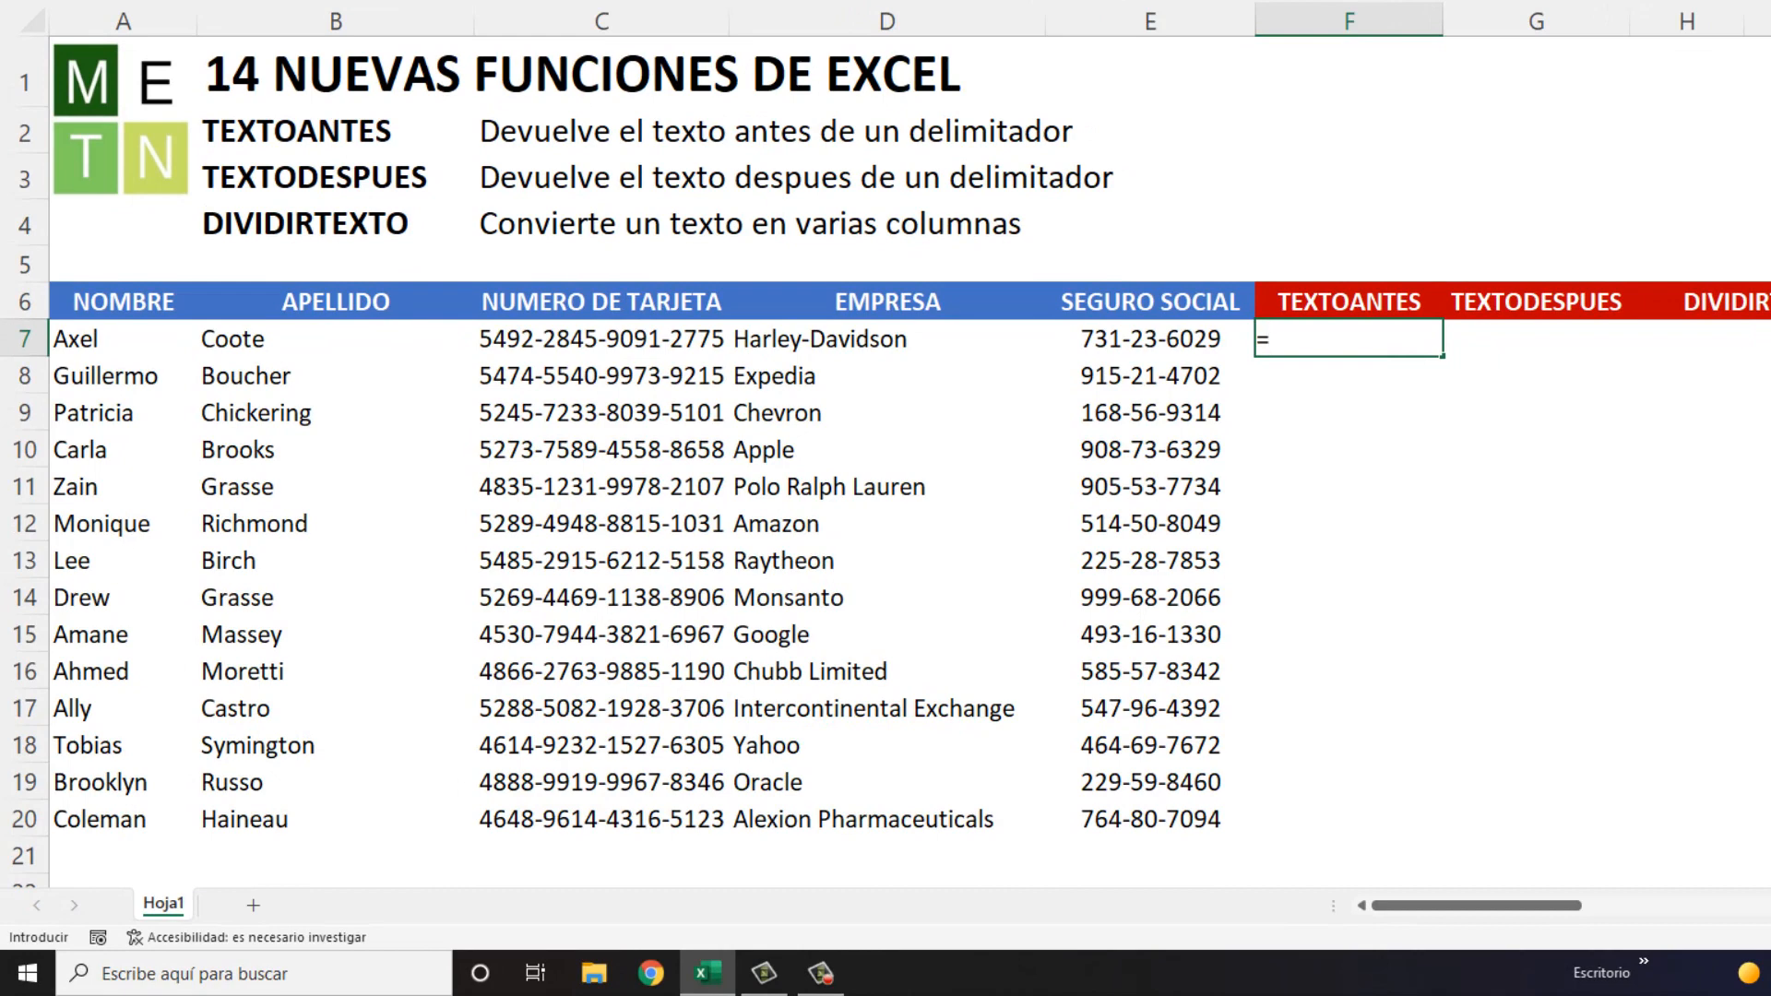
type("tex")
key("Down")
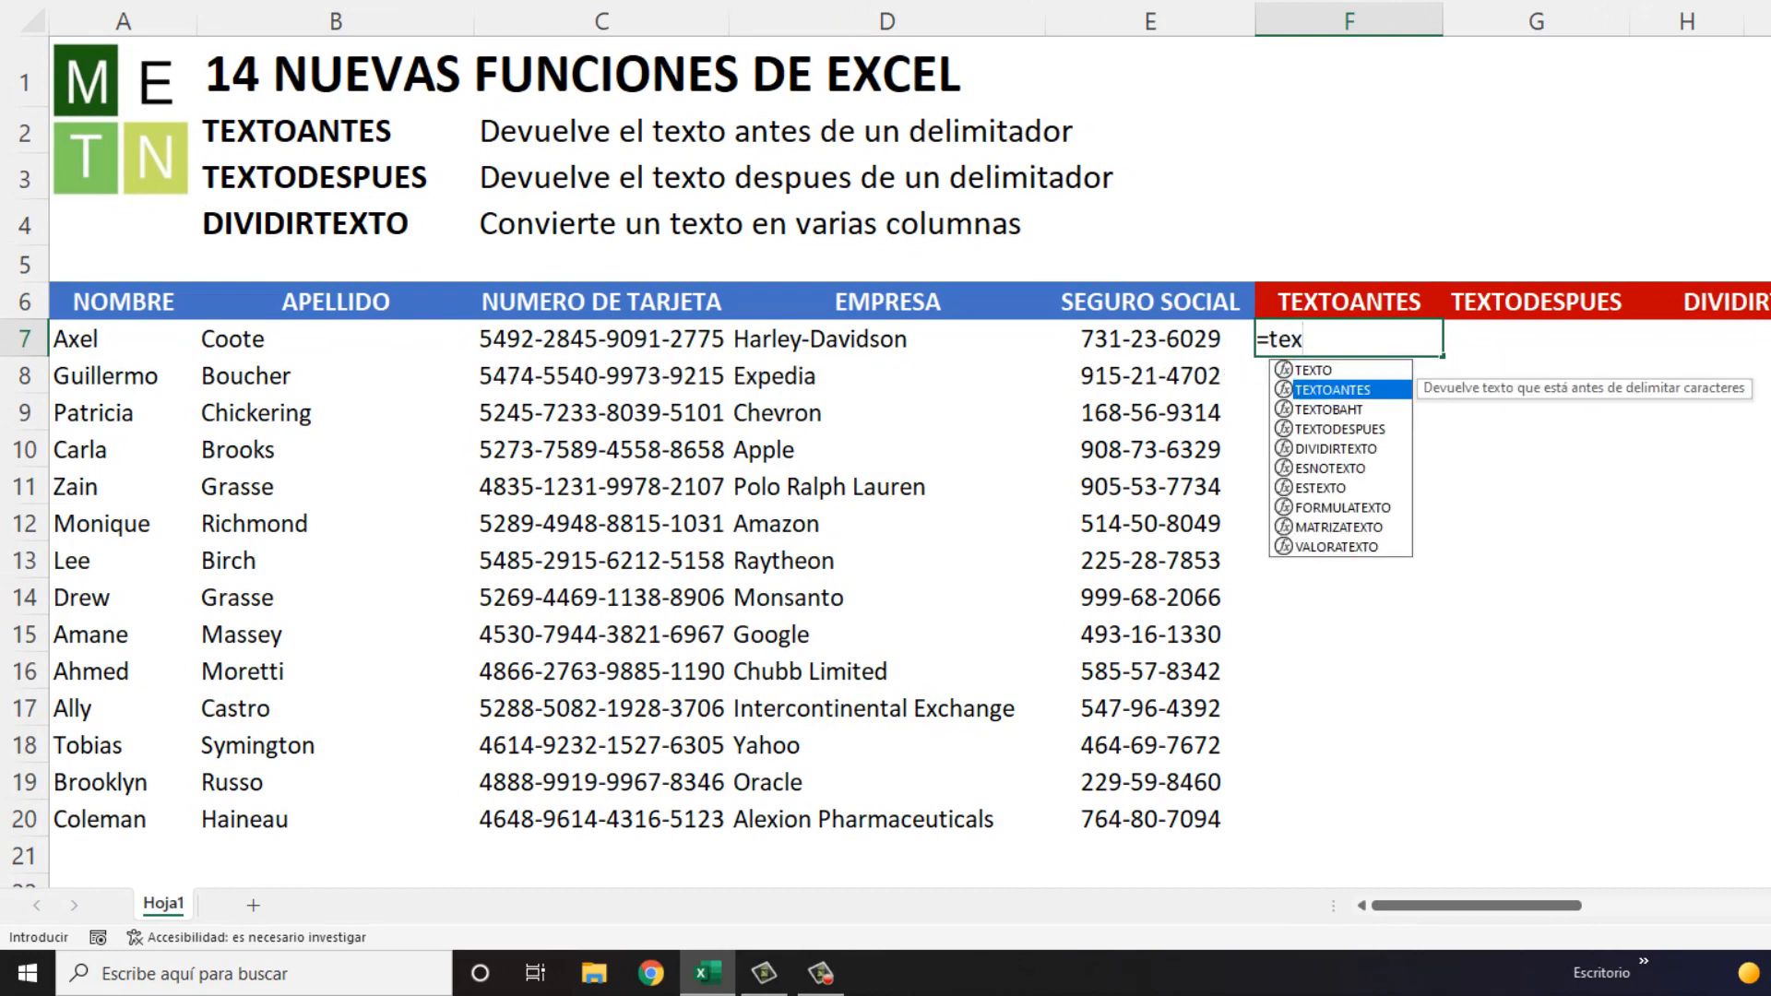
key("Tab")
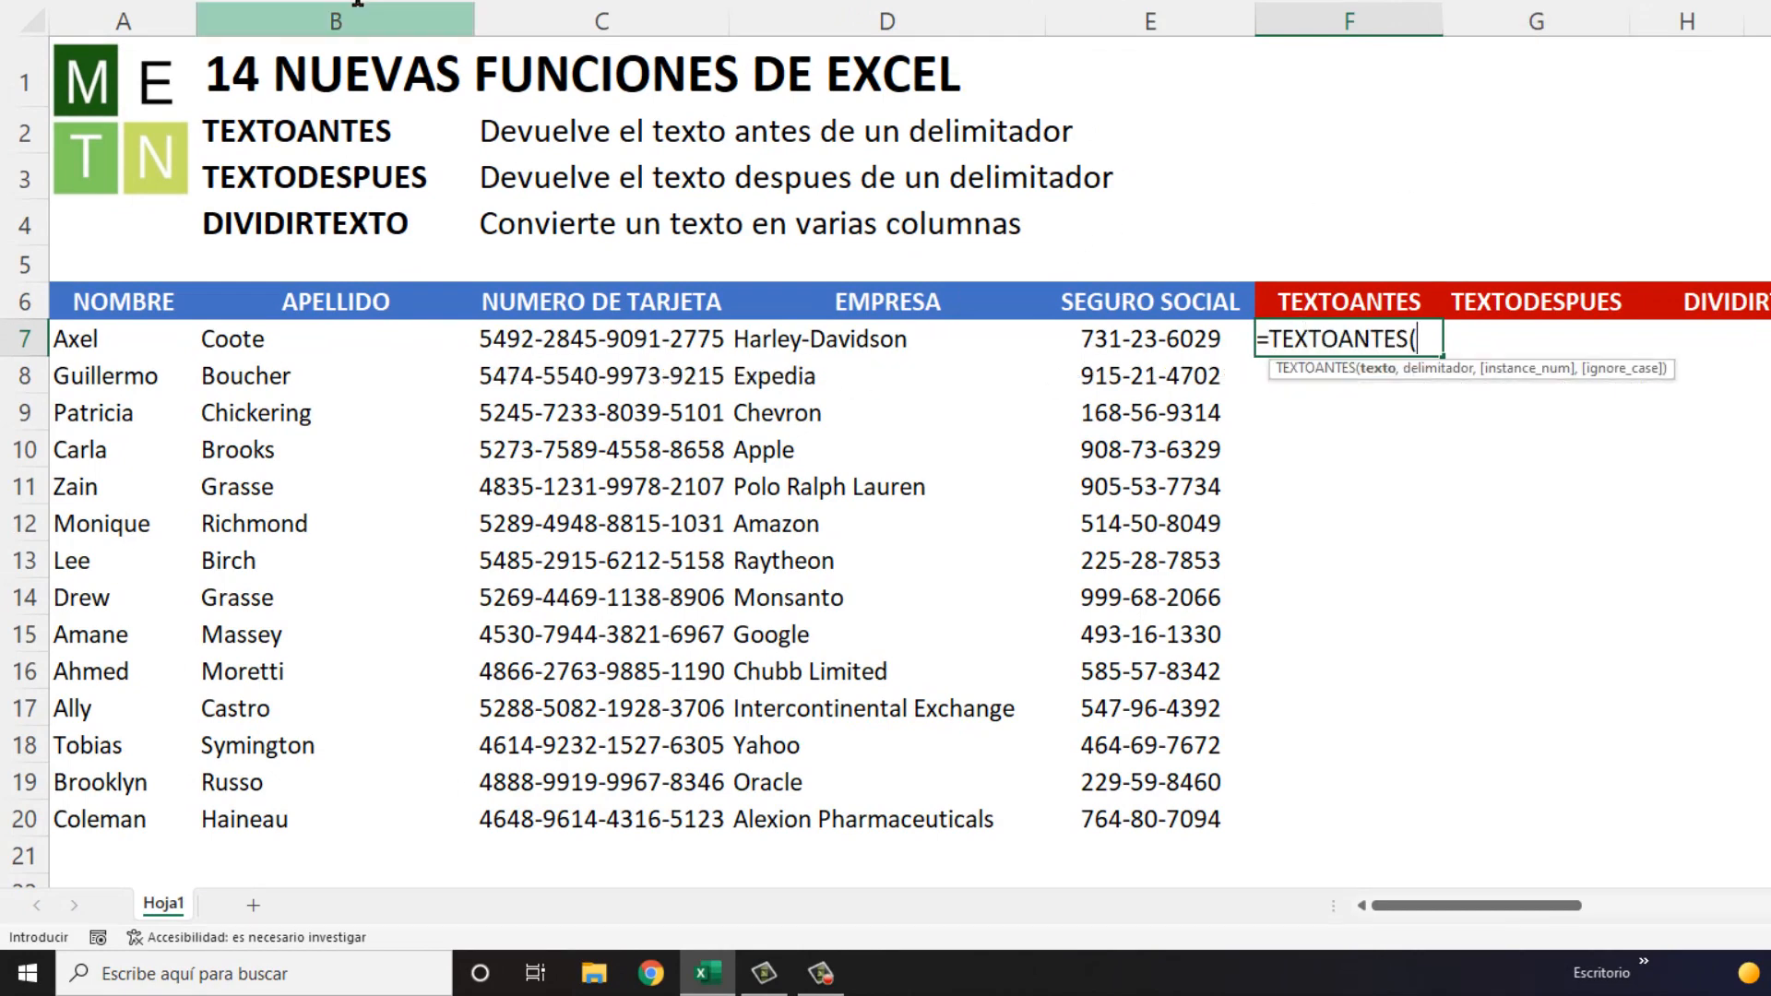
left_click(280, 1)
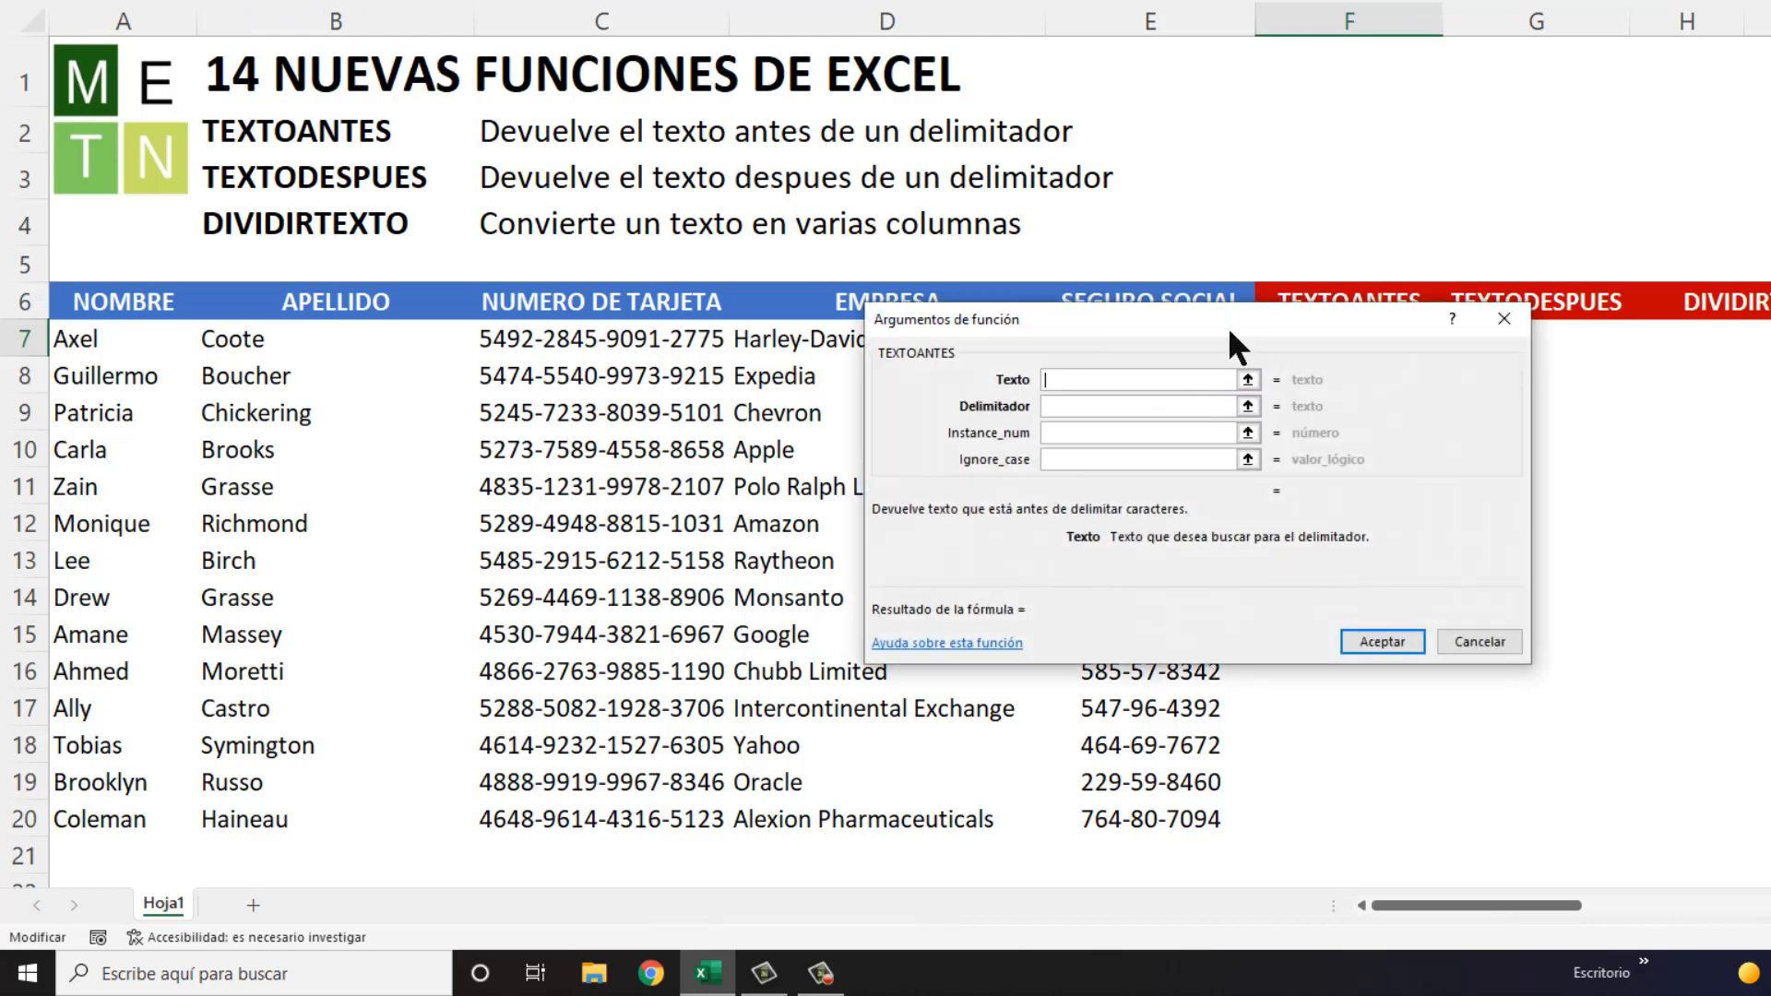
left_click_drag(1230, 330, 1098, 250)
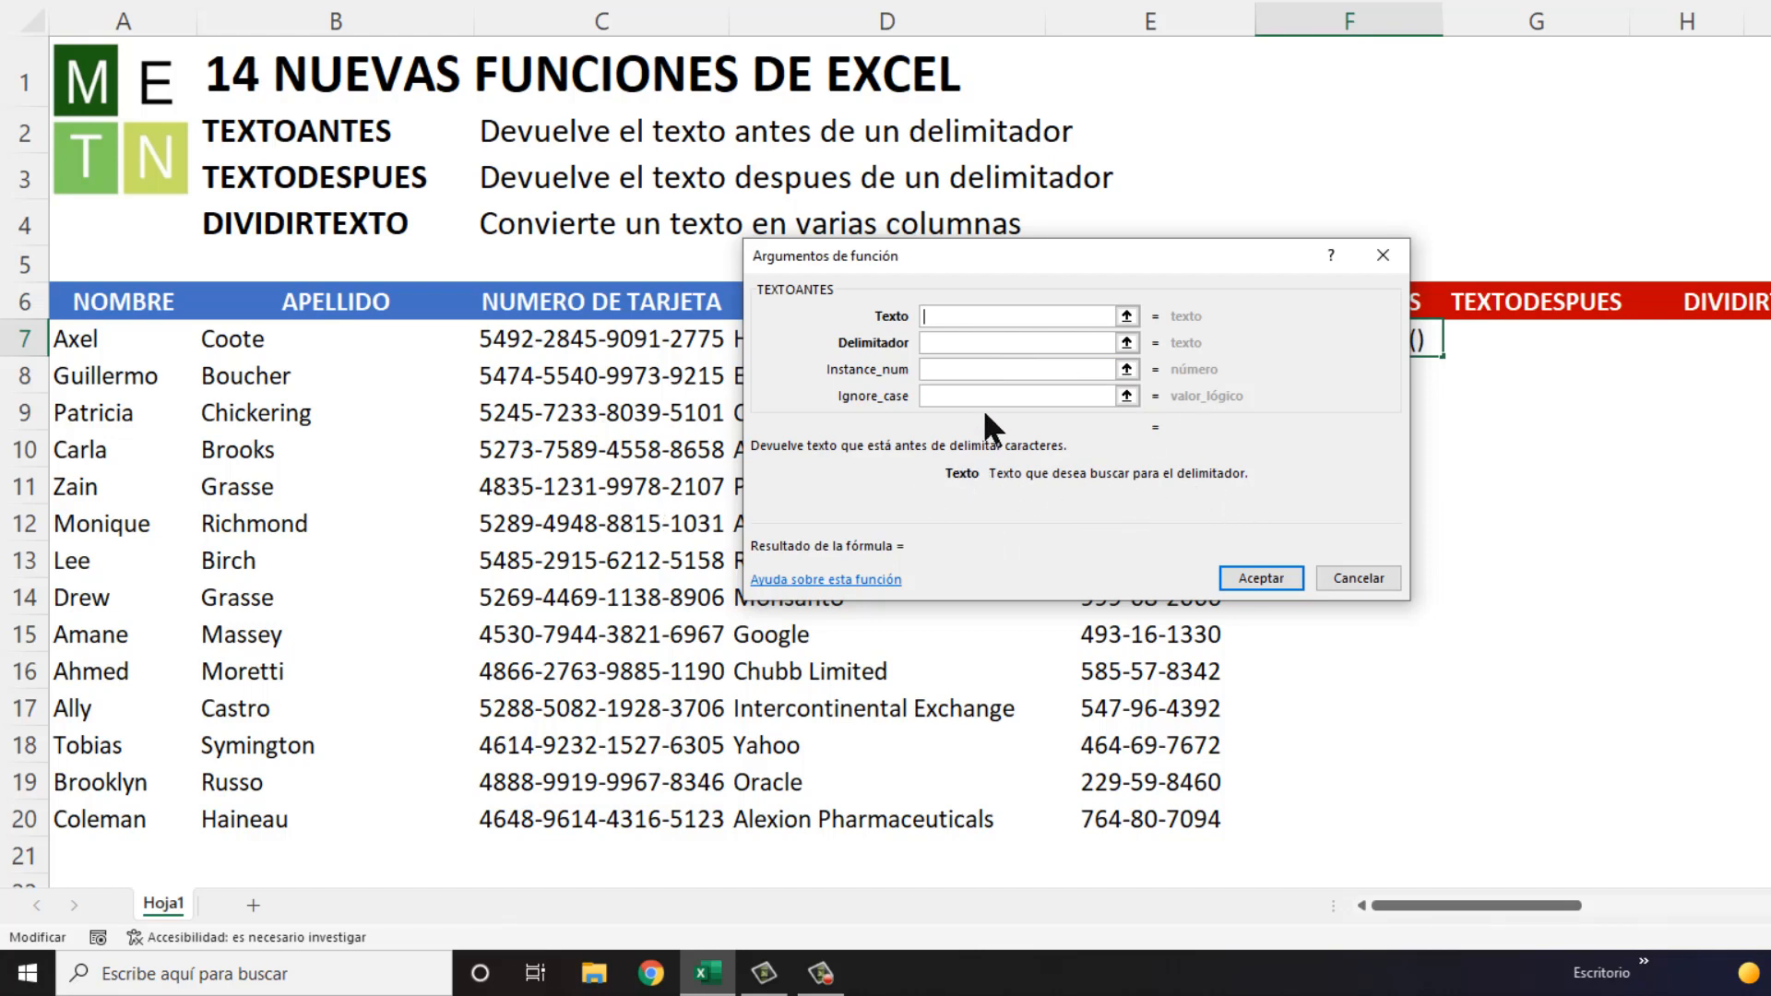
left_click(991, 342)
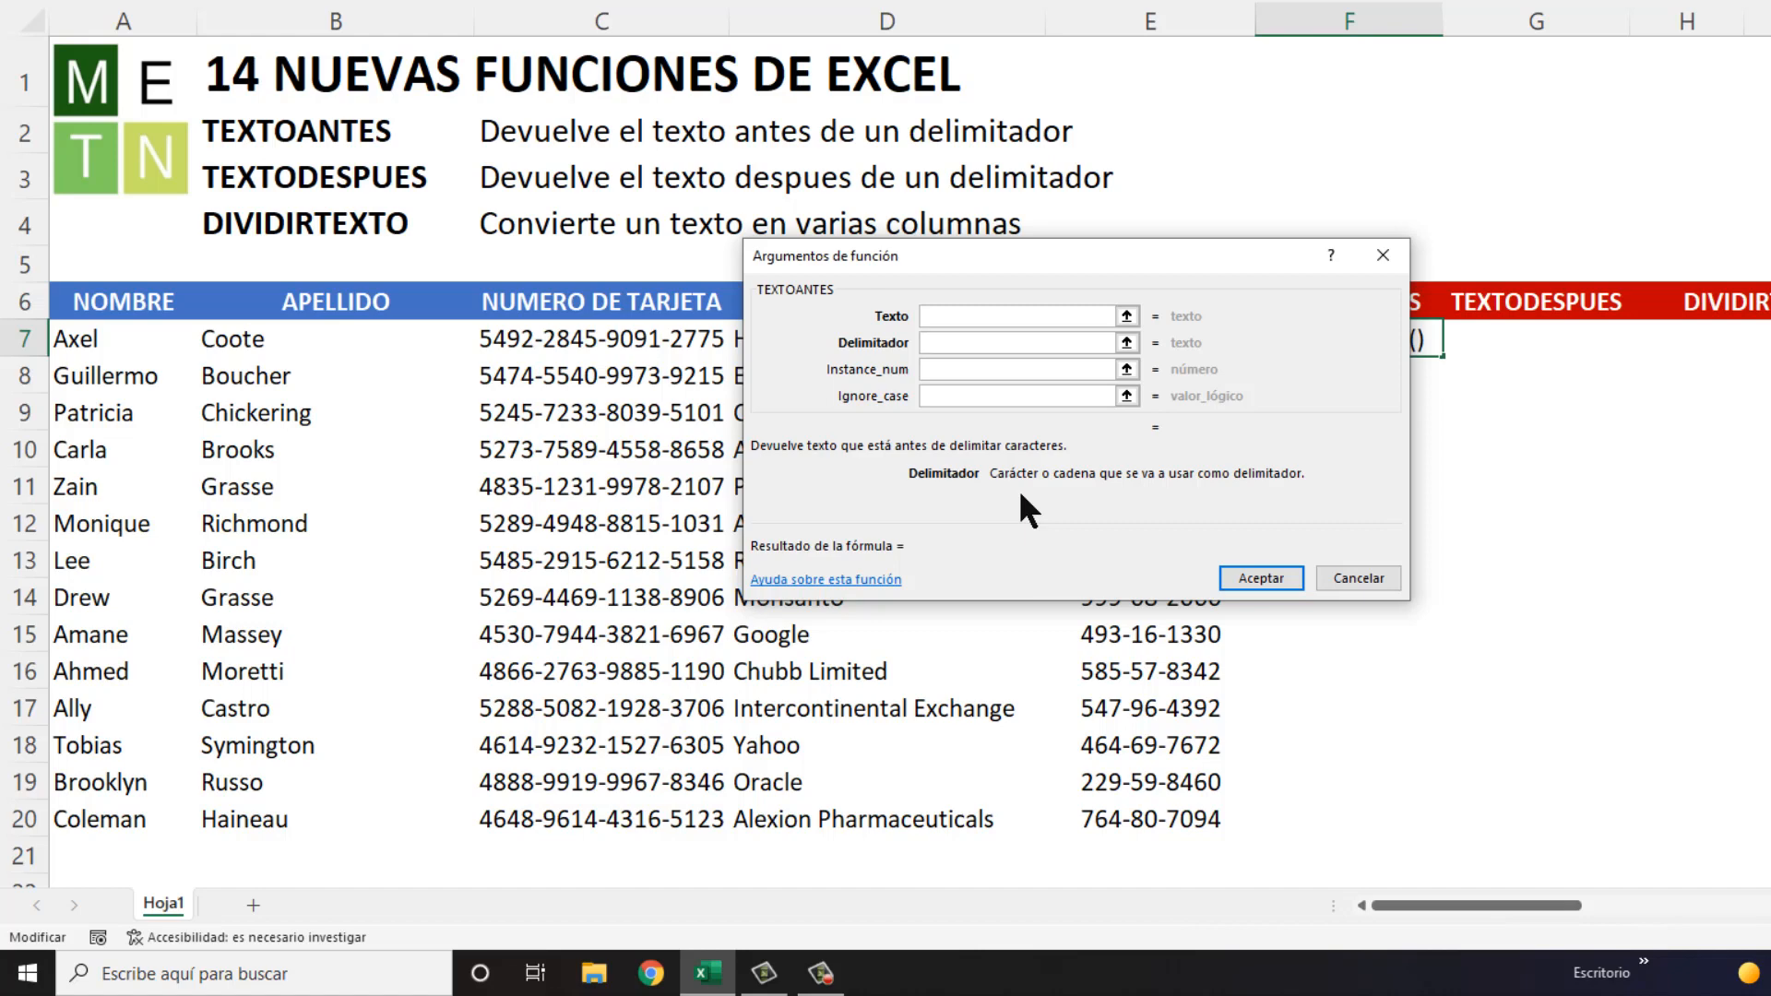
left_click(1021, 370)
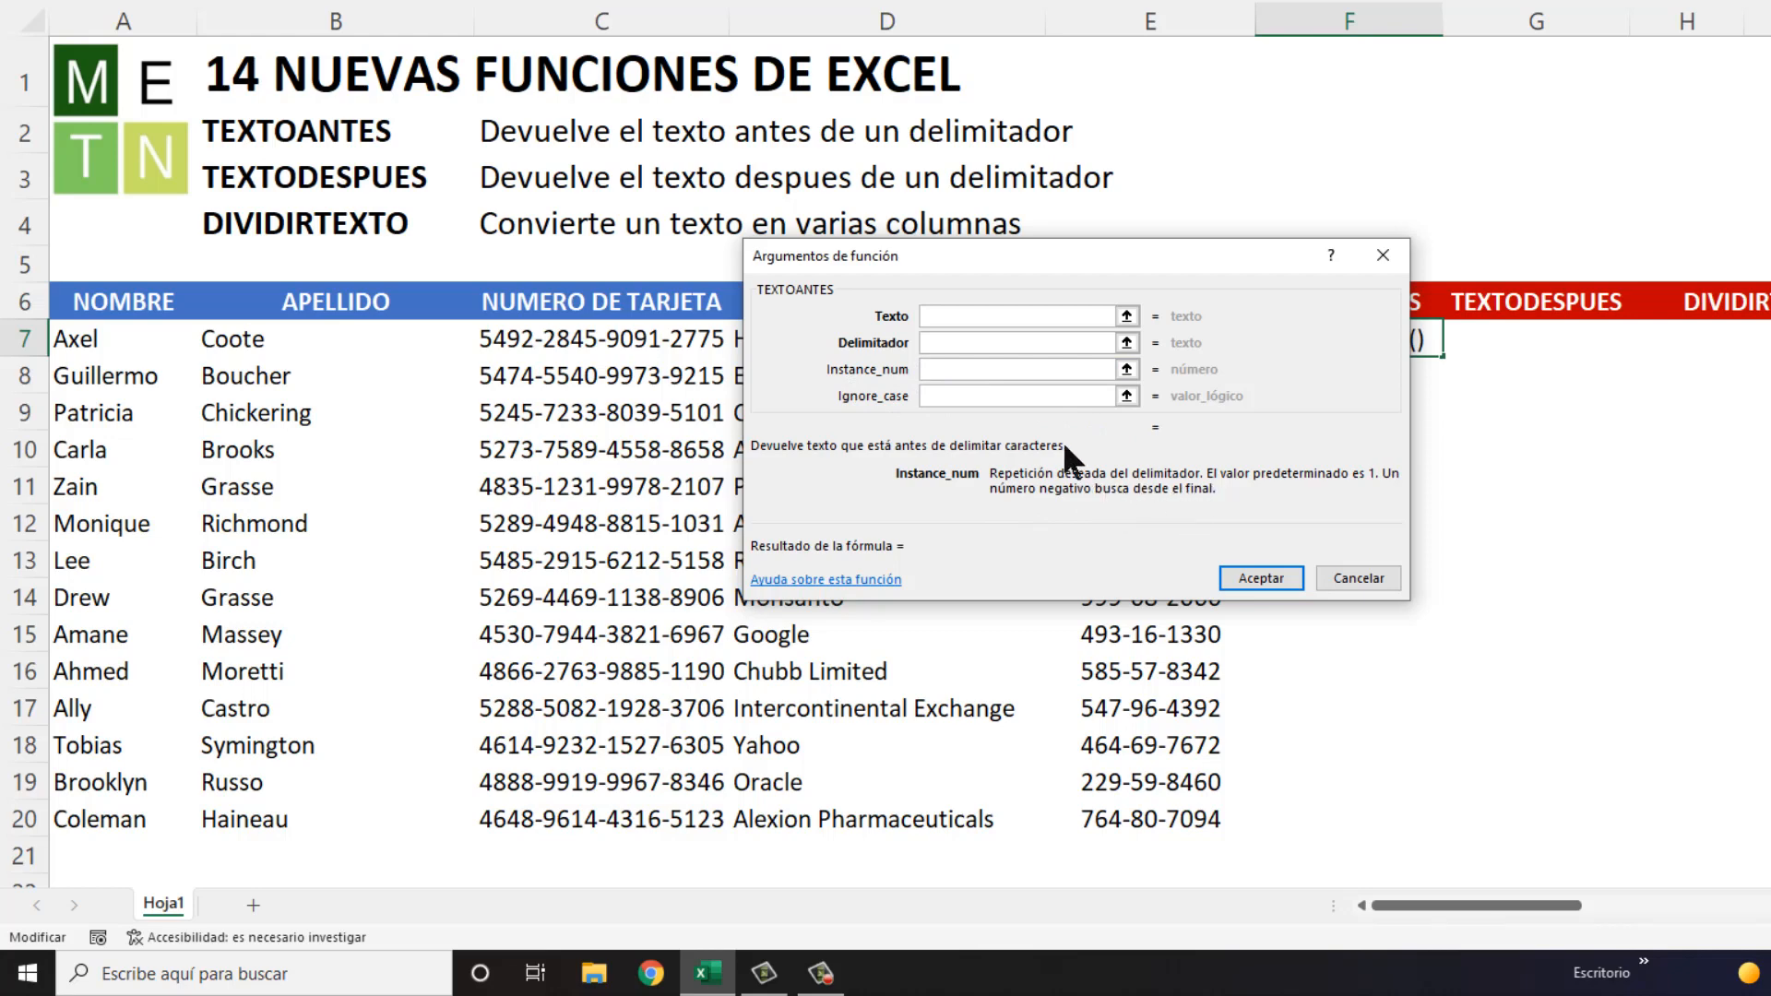
left_click(972, 397)
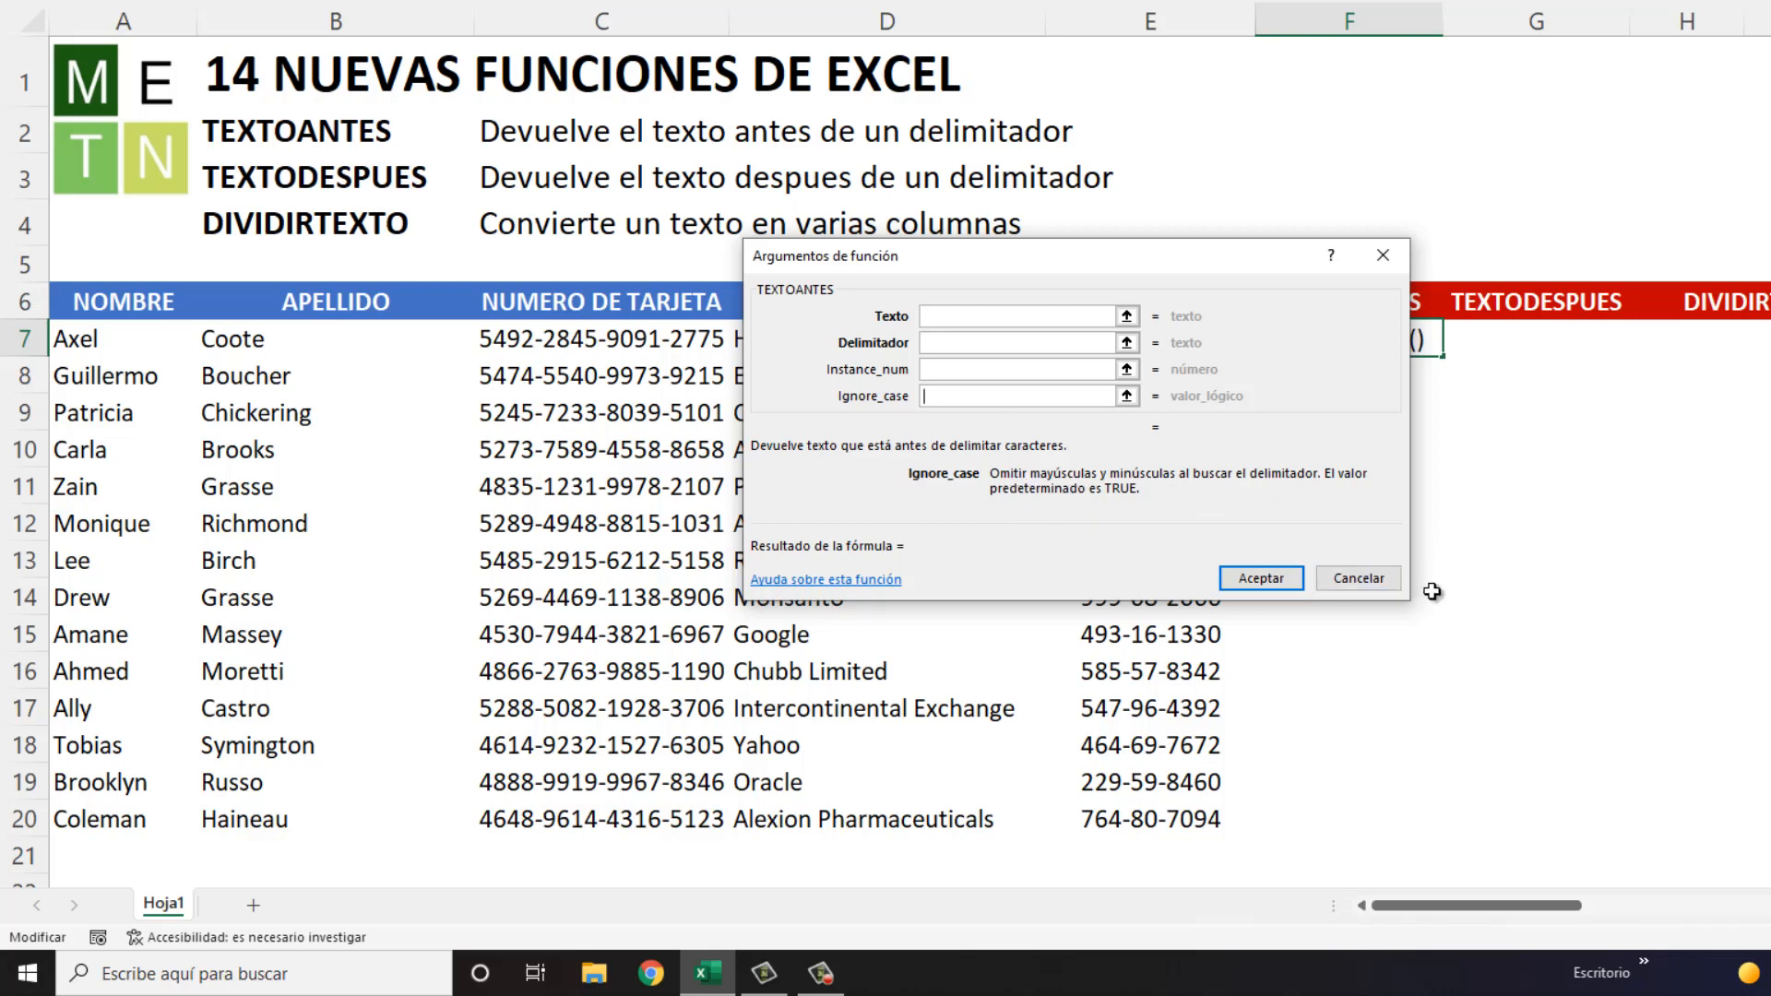
left_click(1373, 579)
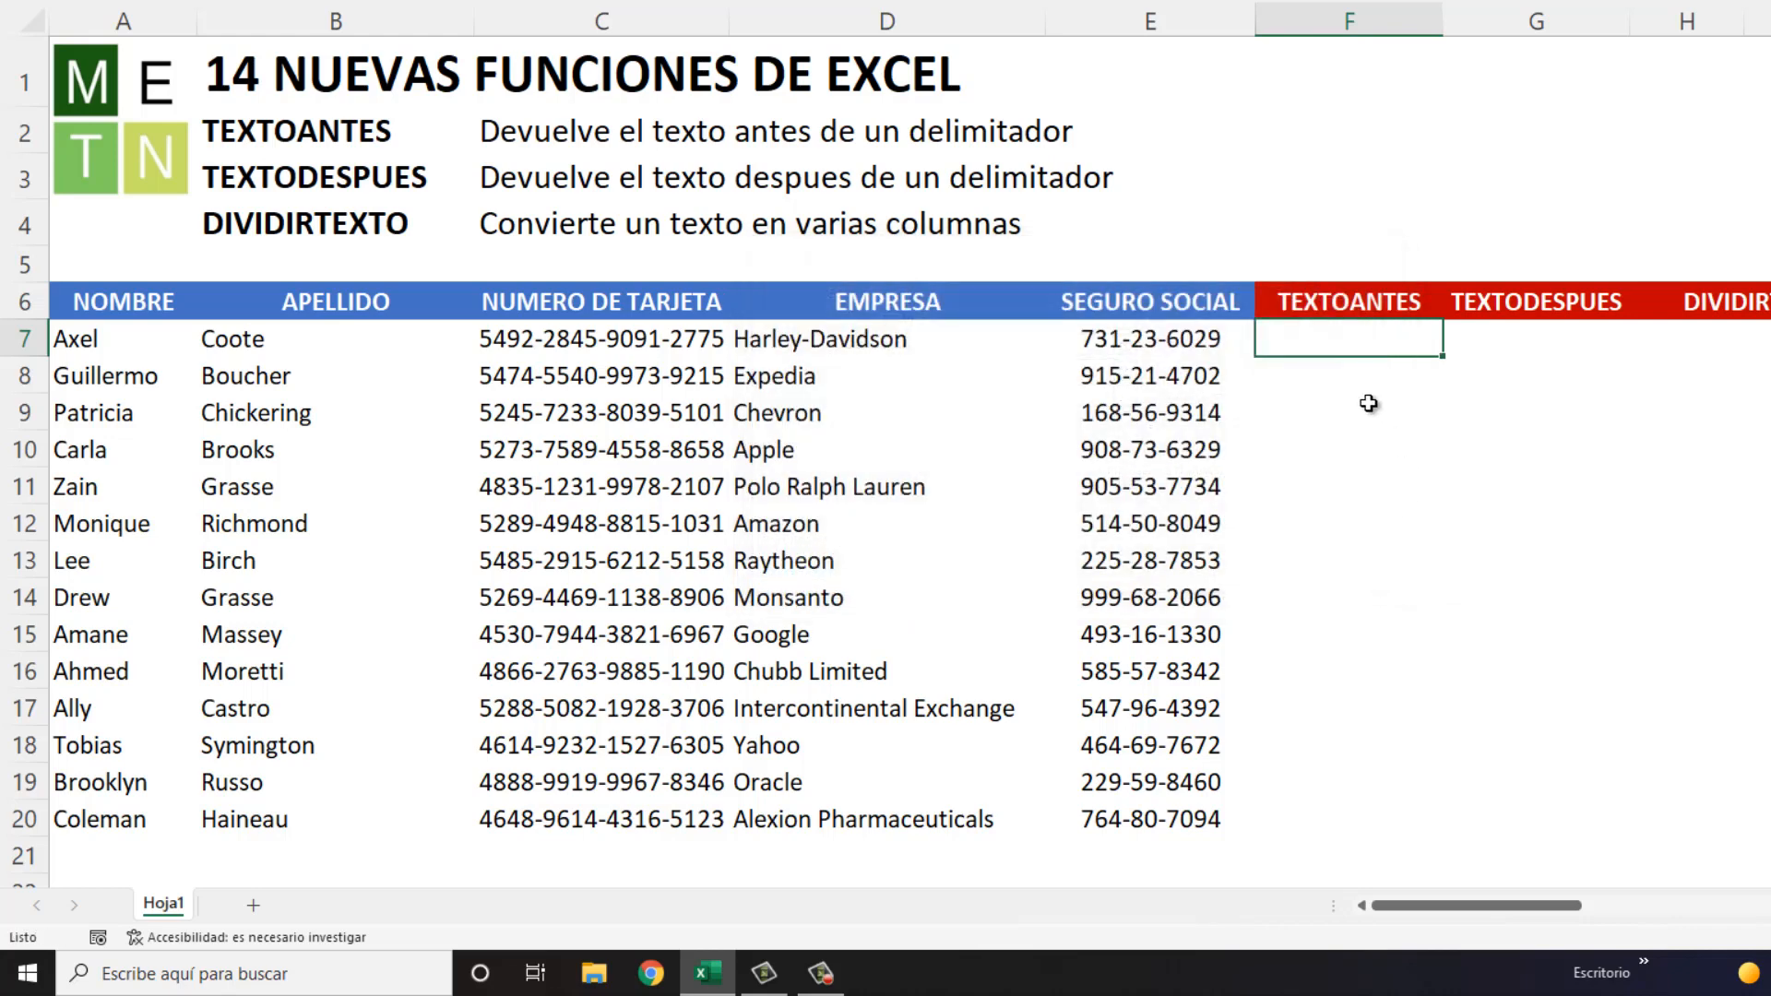
Step: Enter the formula =TEXTOANTES(C7,"-") in F7 to extract the card number text before the first hyphen
type("=tex")
double_click(1368, 398)
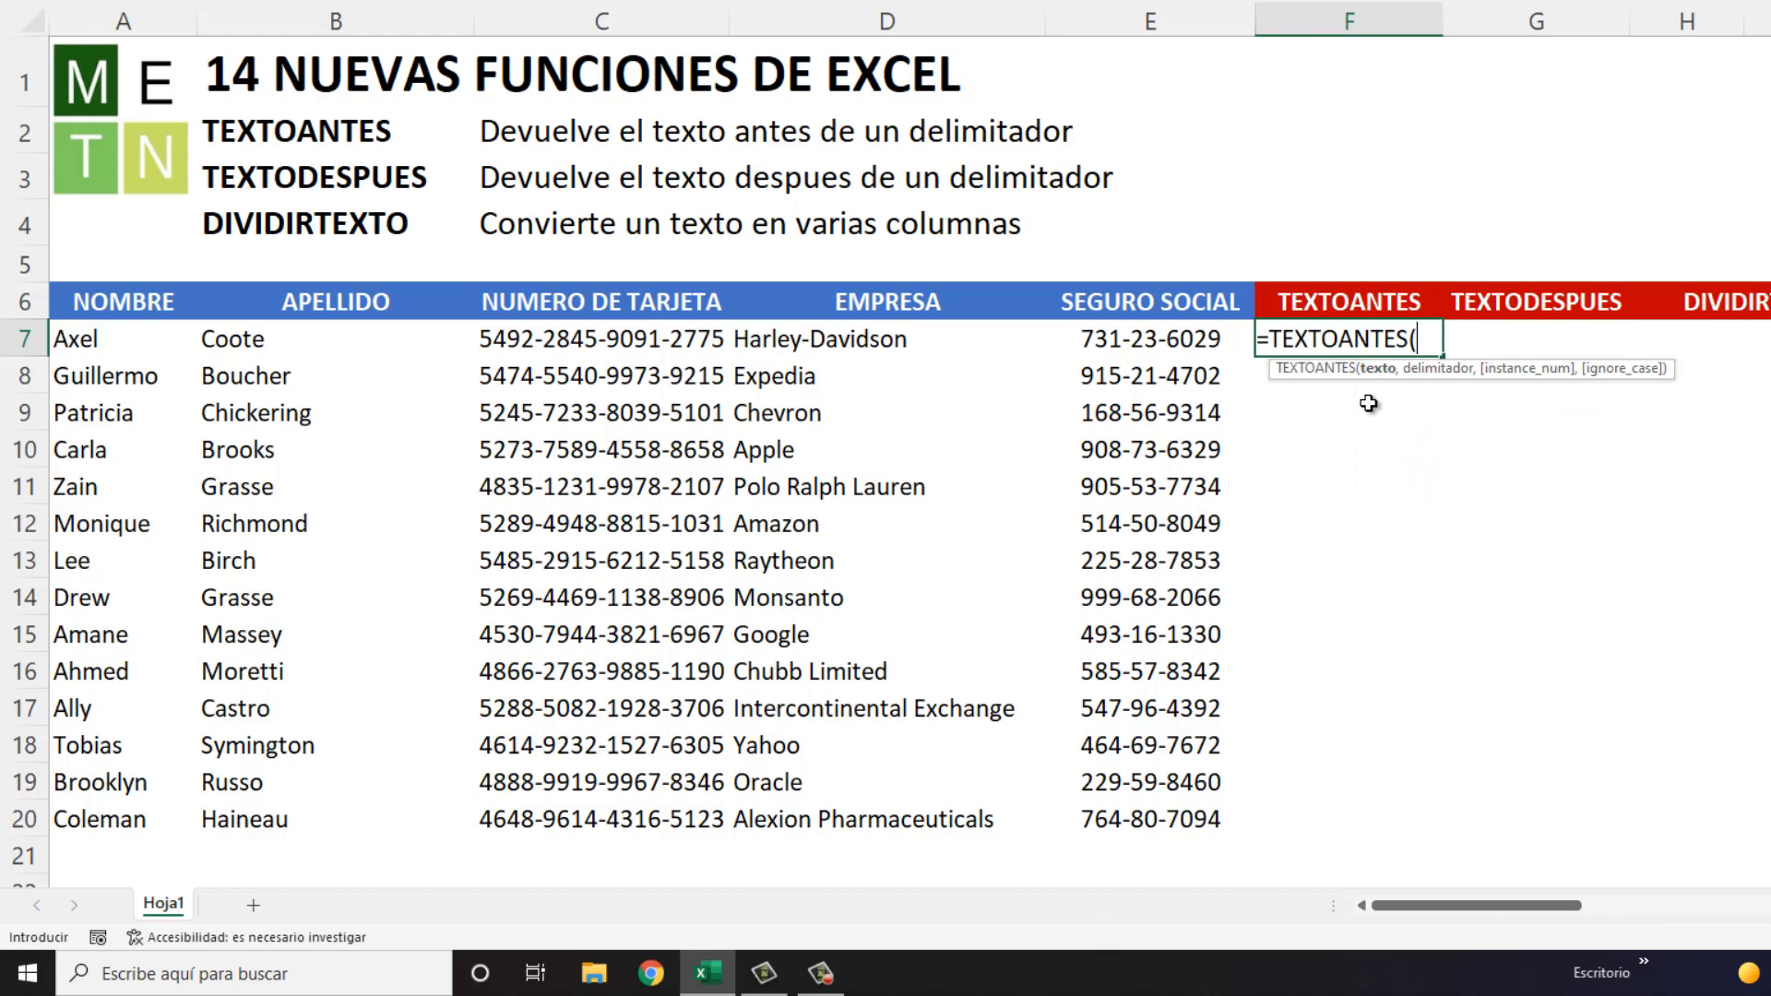
left_click(616, 340)
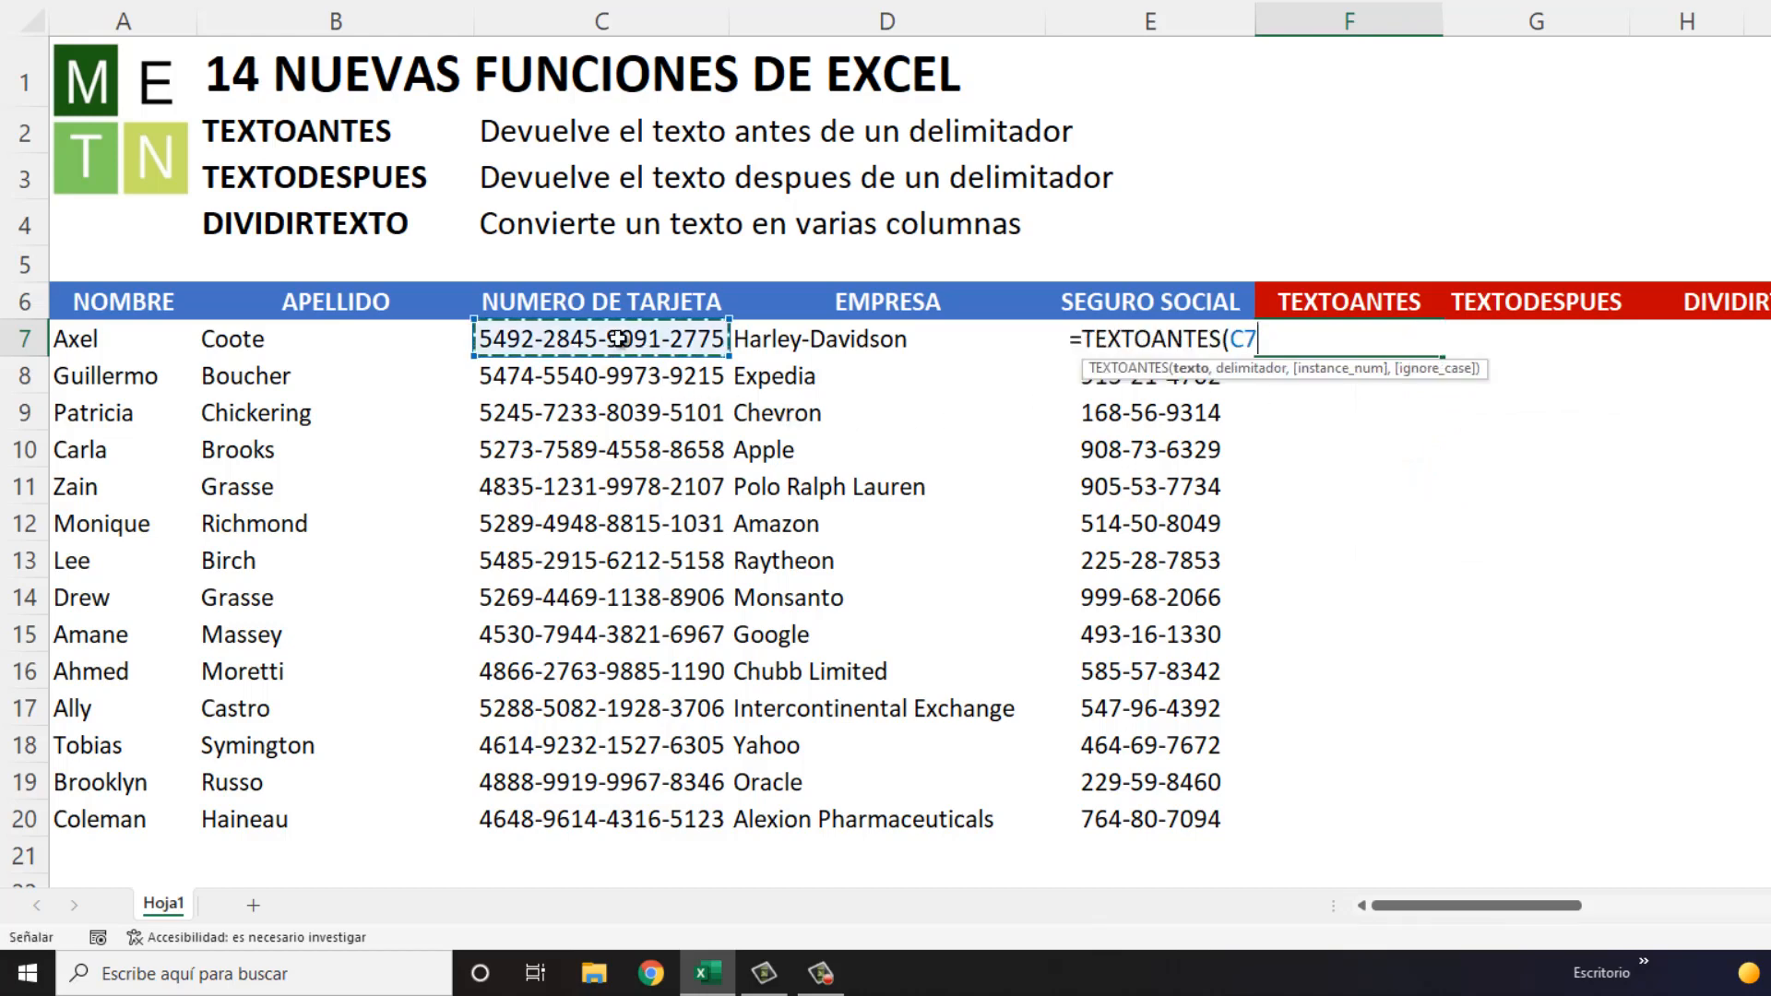
type(",")
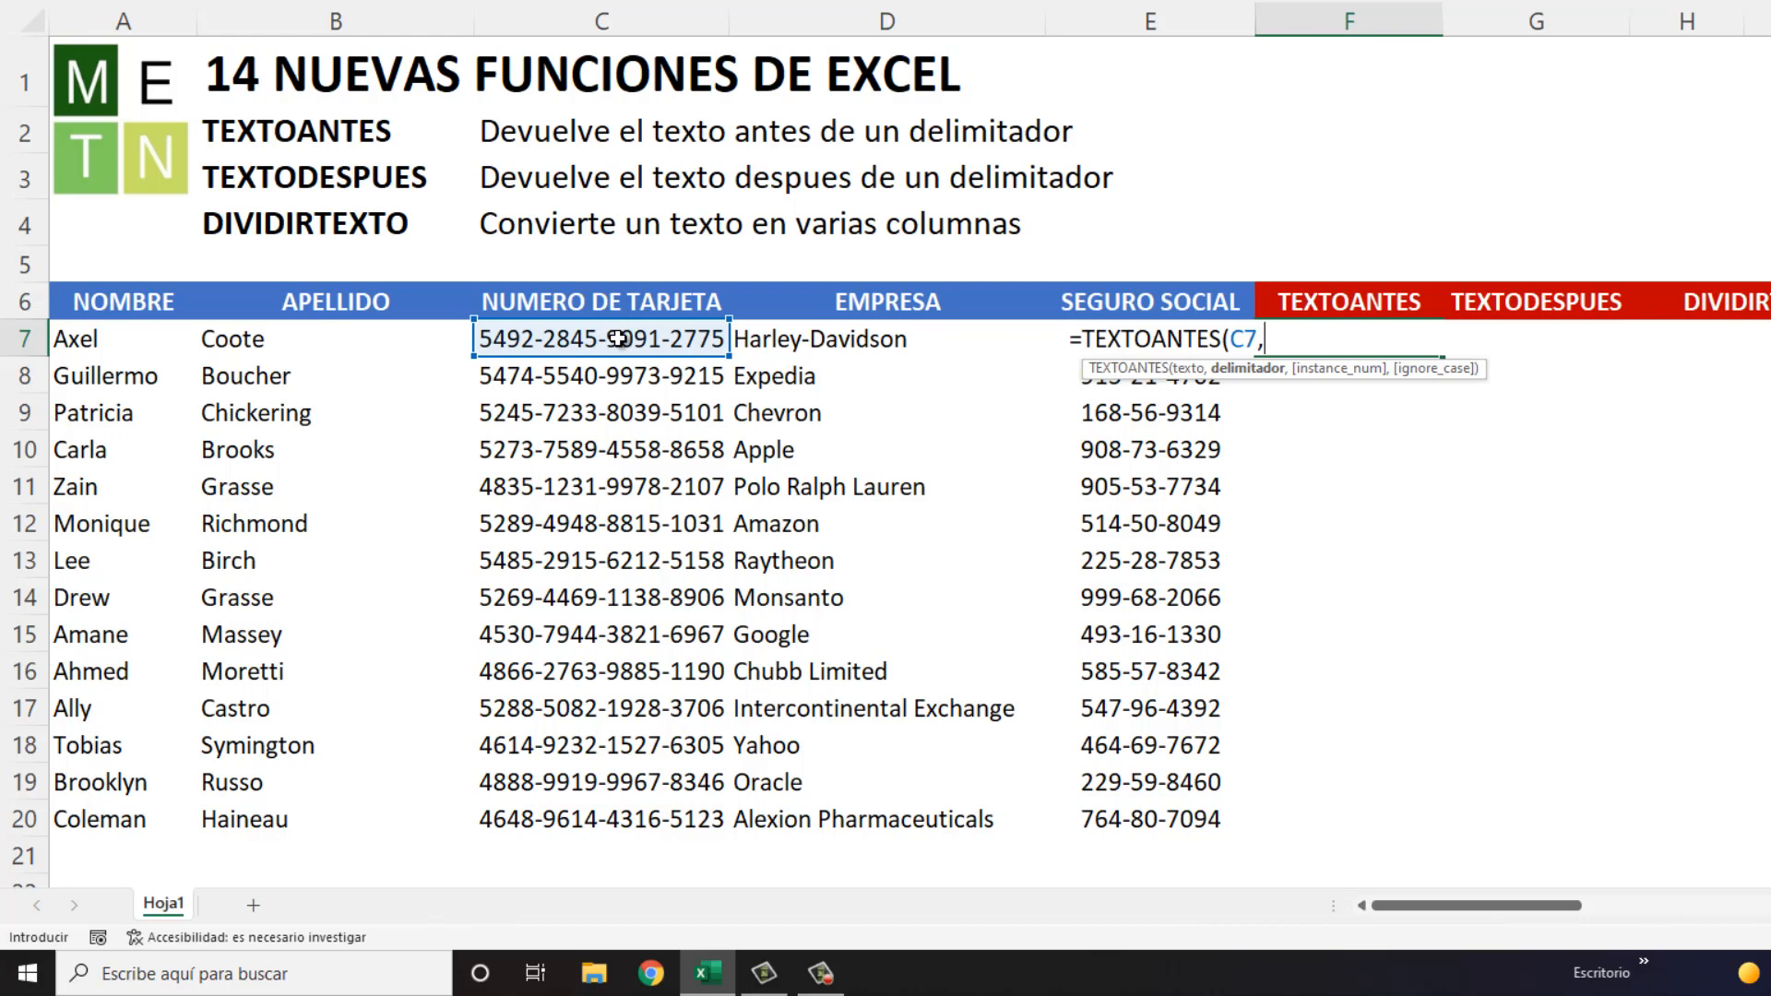
type("\"-\")")
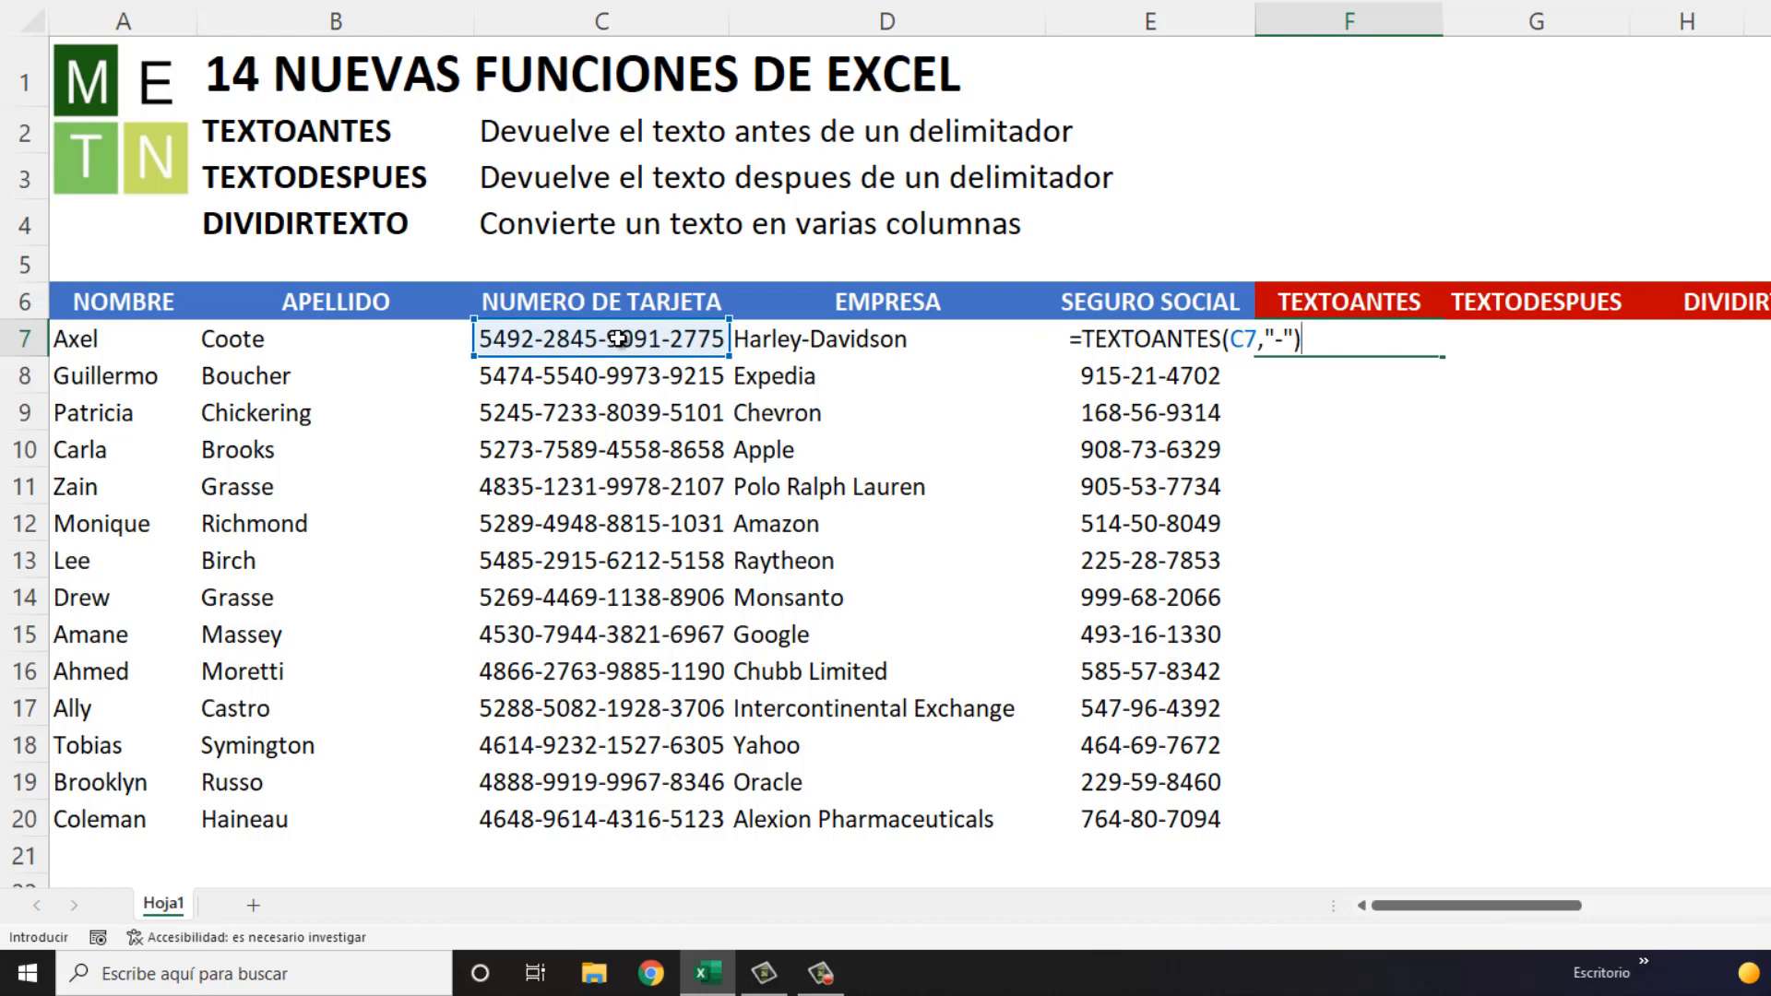
key("Return")
Step: Copy the TEXTOANTES formula from F7 down through F12
key("Up")
key("ctrl+c")
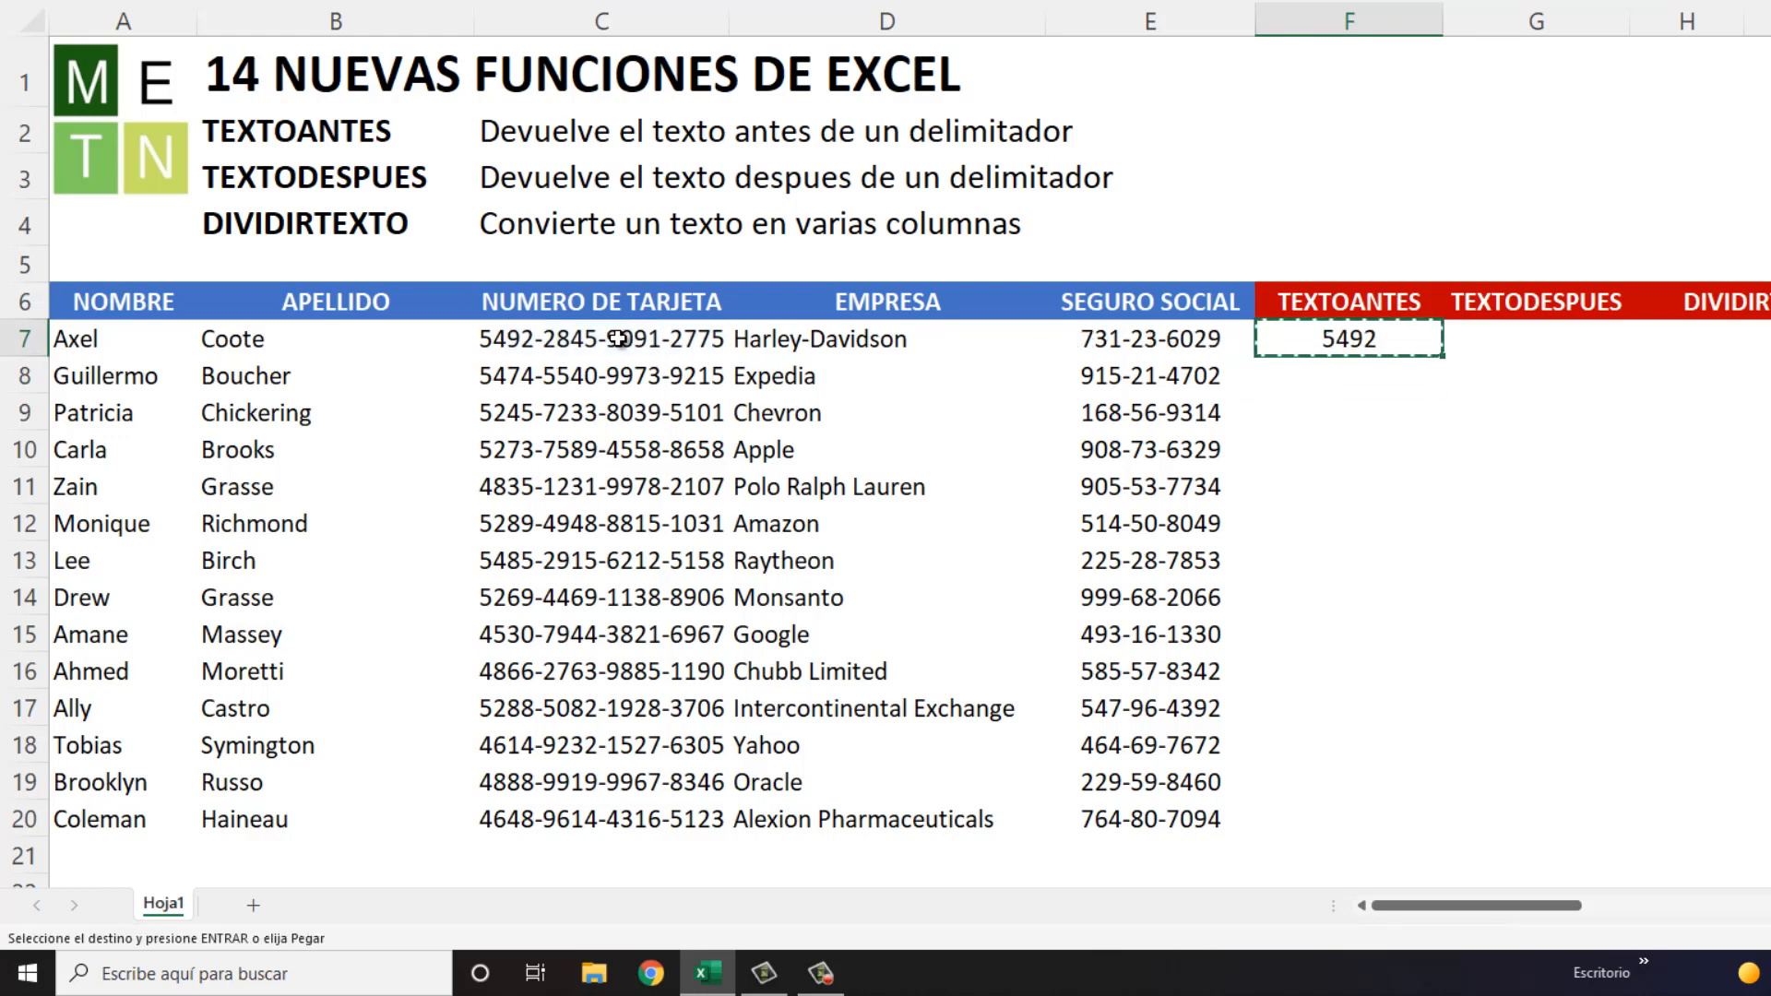
key("shift+Down")
key("shift+Down")
key("shift+Down")
key("shift+Down")
key("shift+Down")
key("Return")
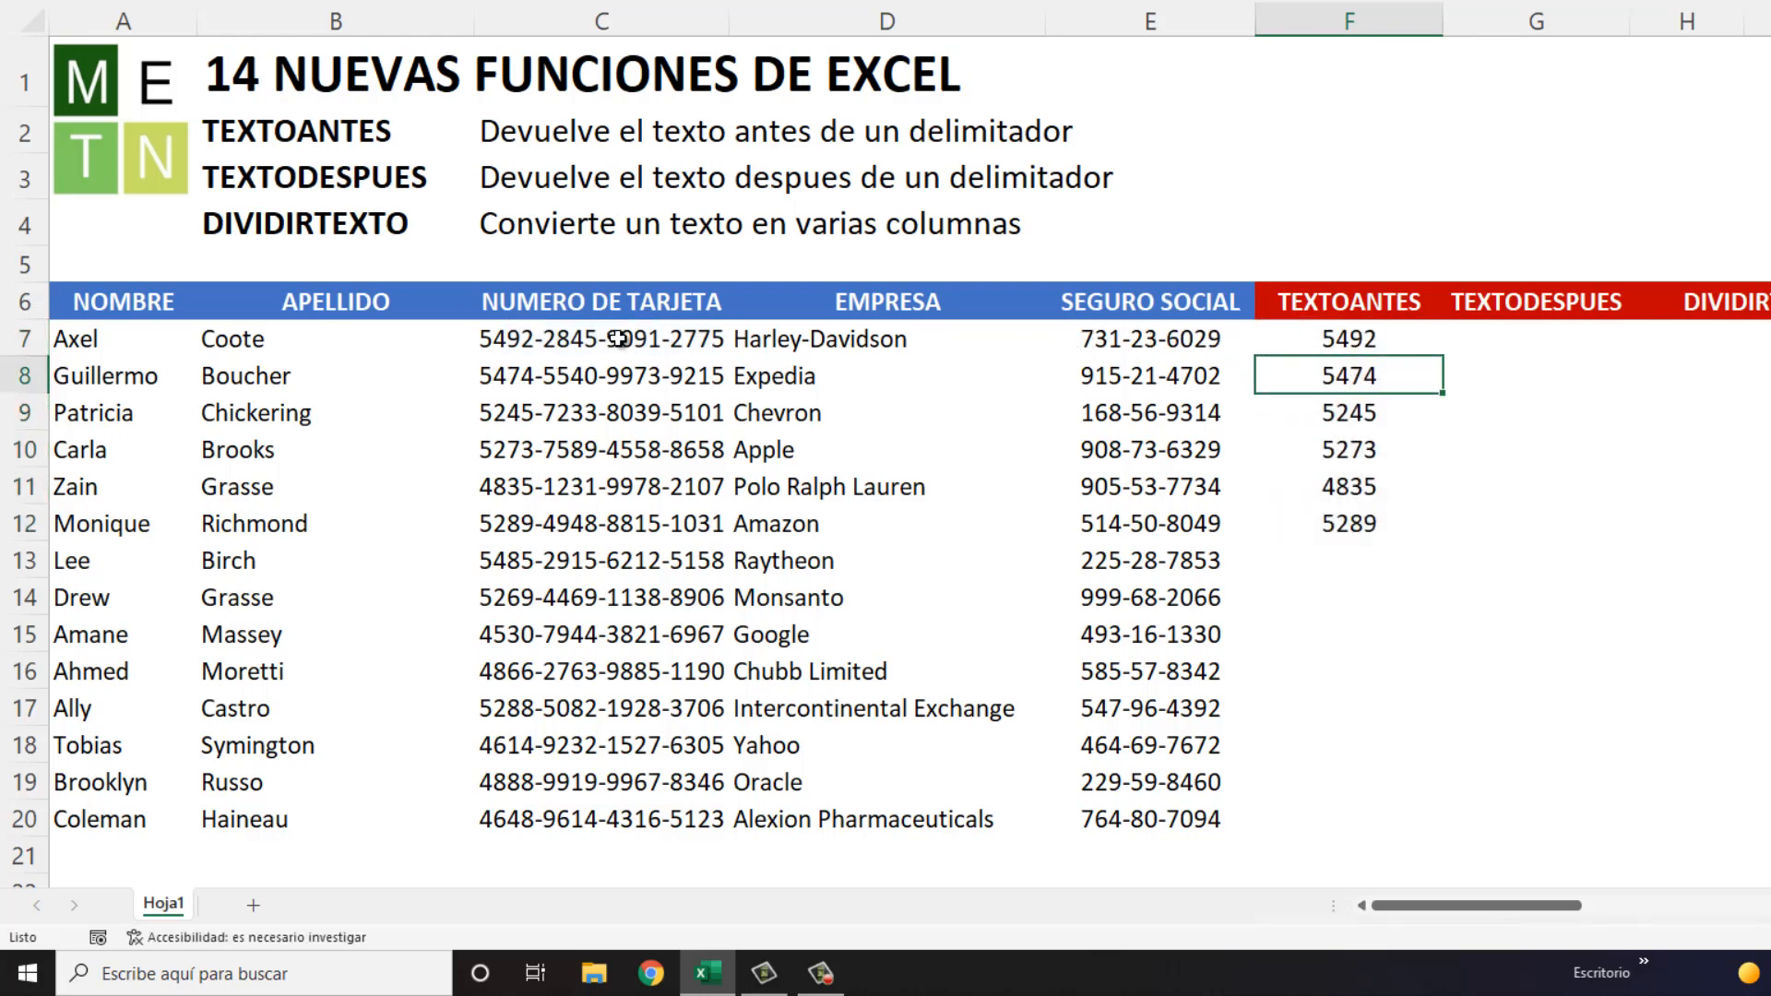
Step: Extend the TEXTOANTES formula from F12 down through F20 and return to F7
key("Down")
key("Down")
key("Down")
key("Down")
key("ctrl+c")
key("shift+Down")
key("shift+Down")
key("shift+Down")
key("shift+Down")
key("shift+Down")
key("shift+Down")
key("shift+Down")
key("shift+Down")
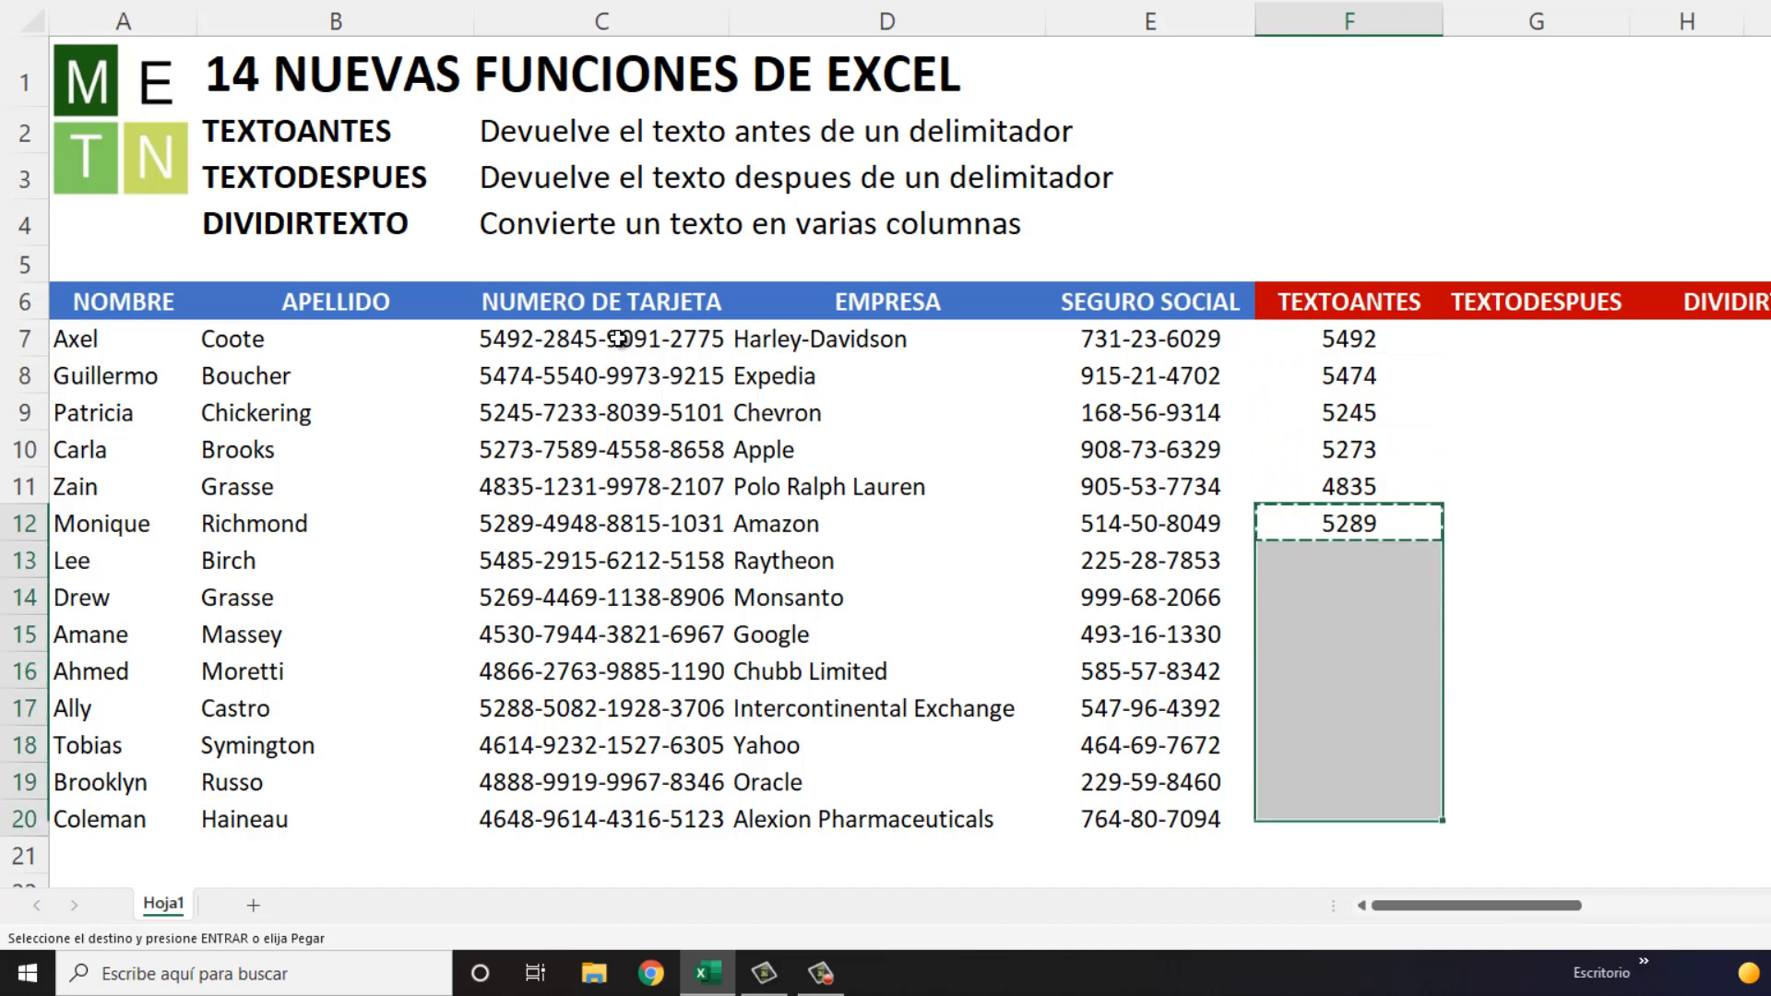
key("Return")
key("ctrl+Up")
key("Down")
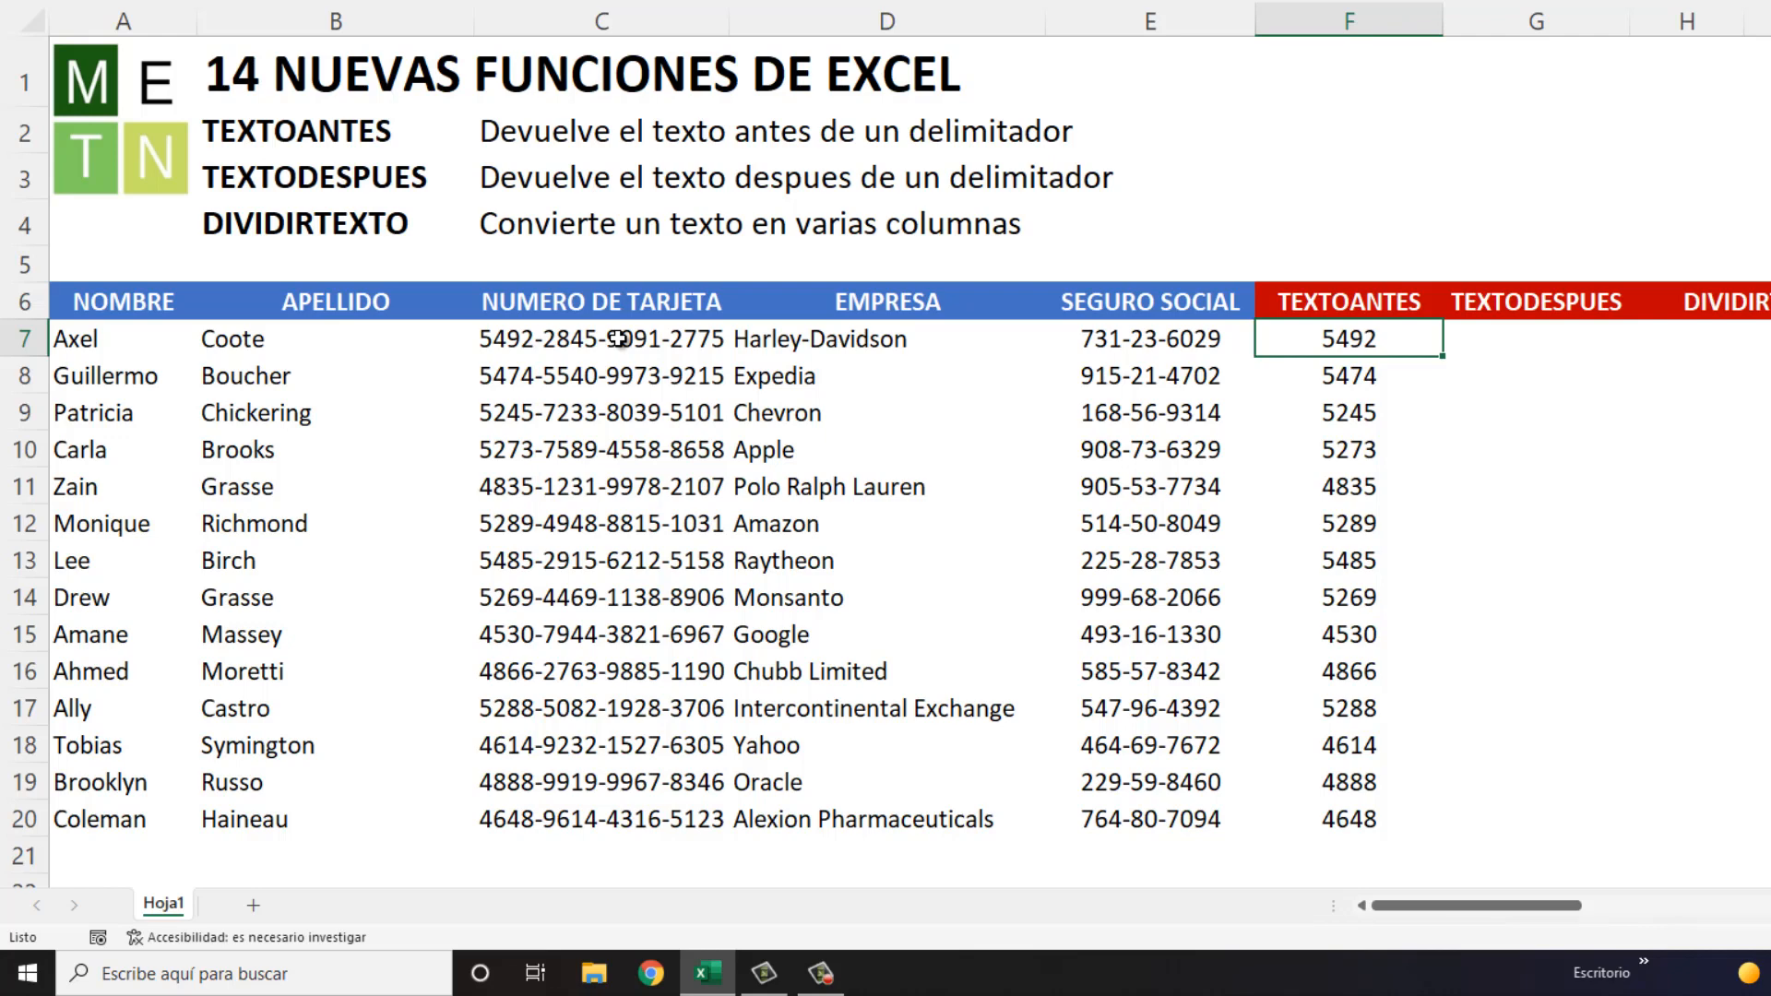
Step: Add an instance number of 2 to the TEXTOANTES formula in F7
key("F2")
key("BackSpace")
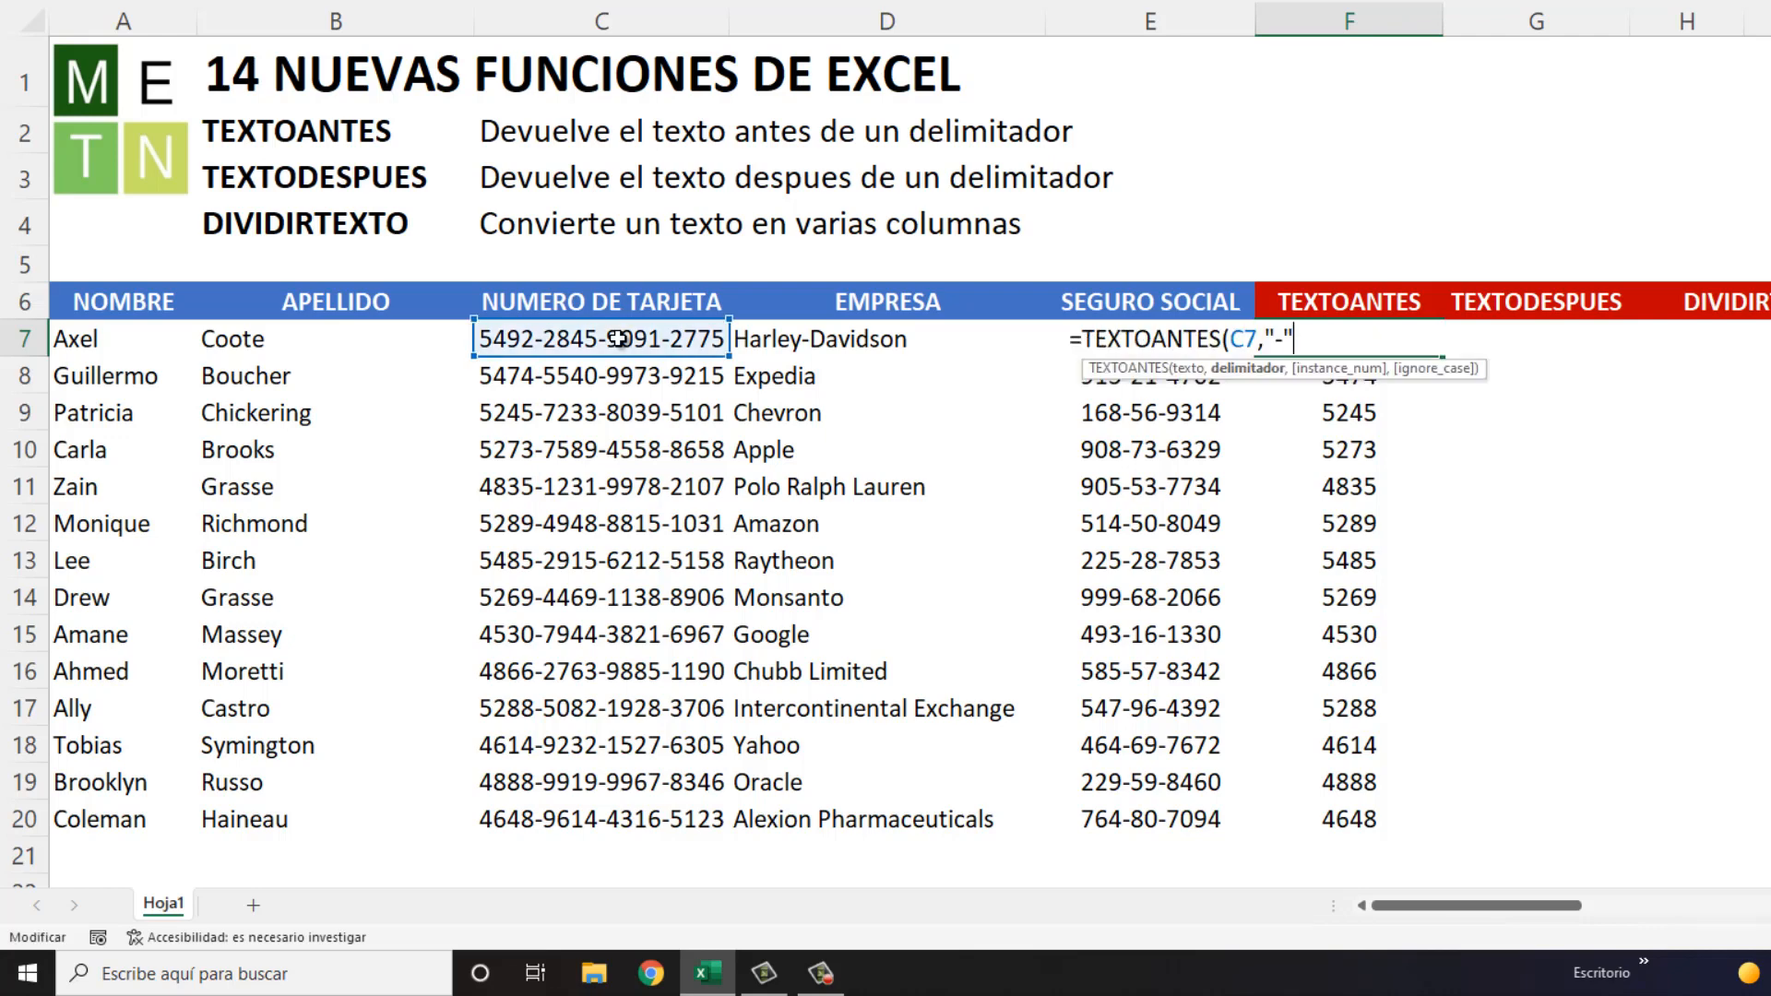
type(",")
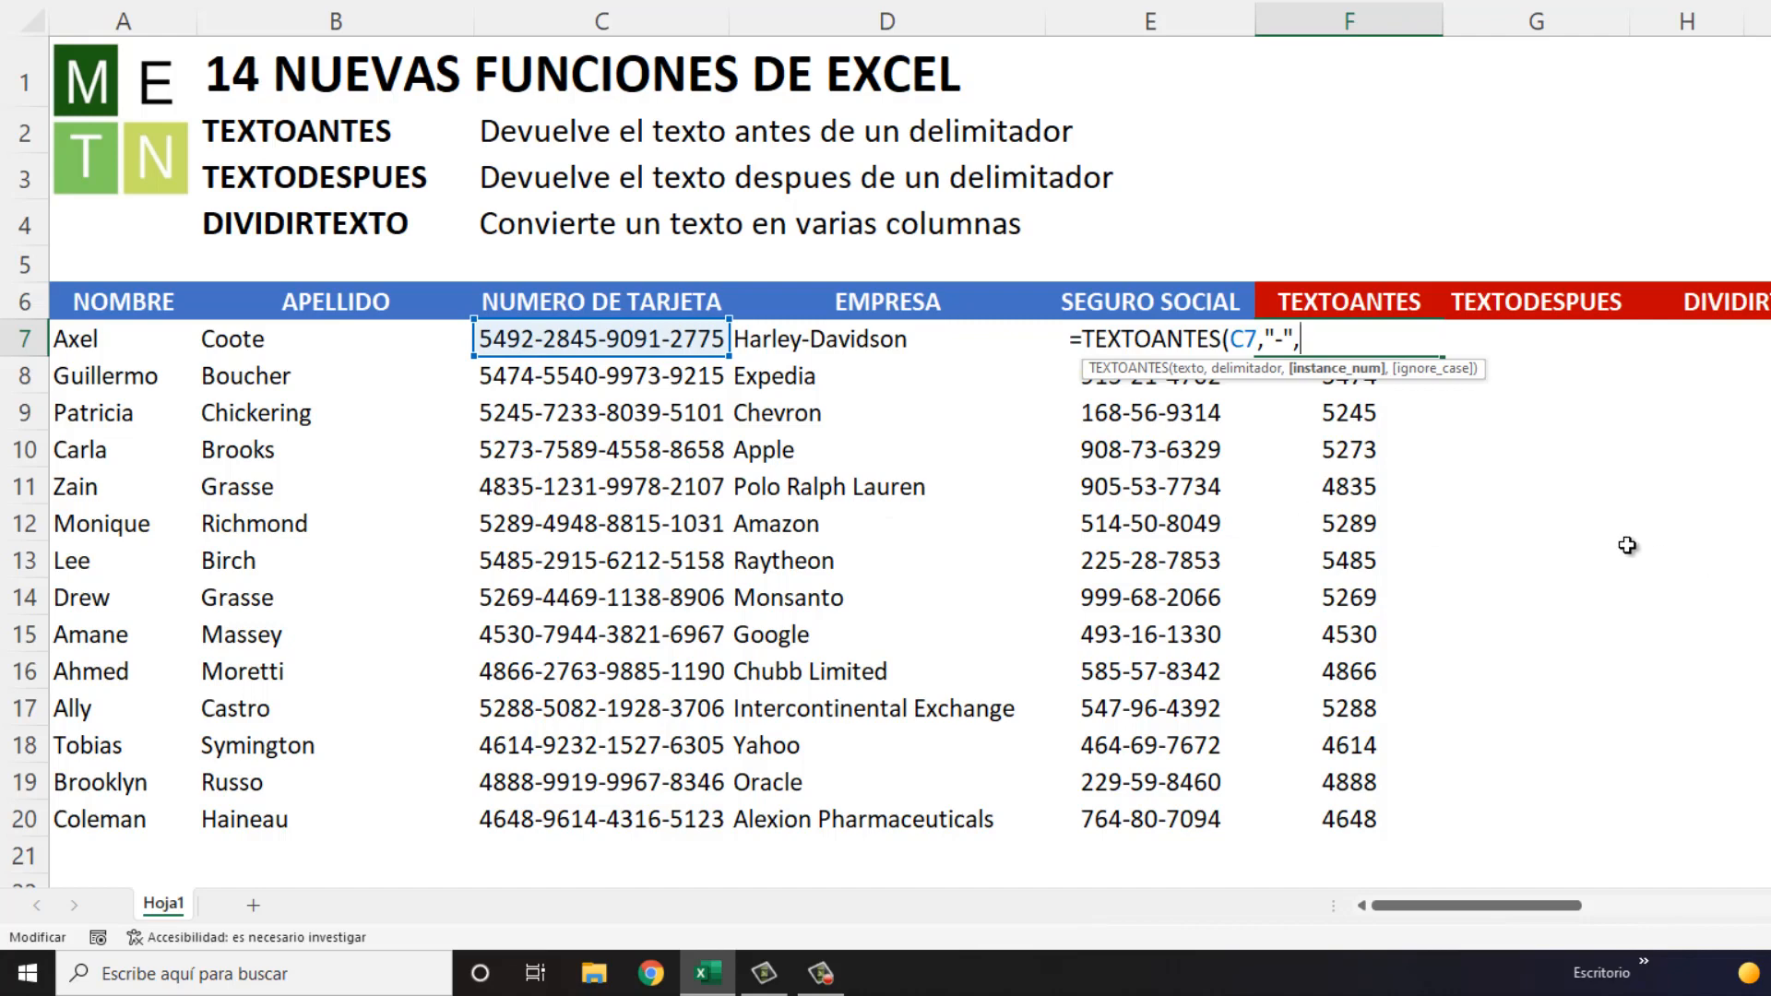
type("1")
key("BackSpace")
type("2)")
key("Return")
key("Up")
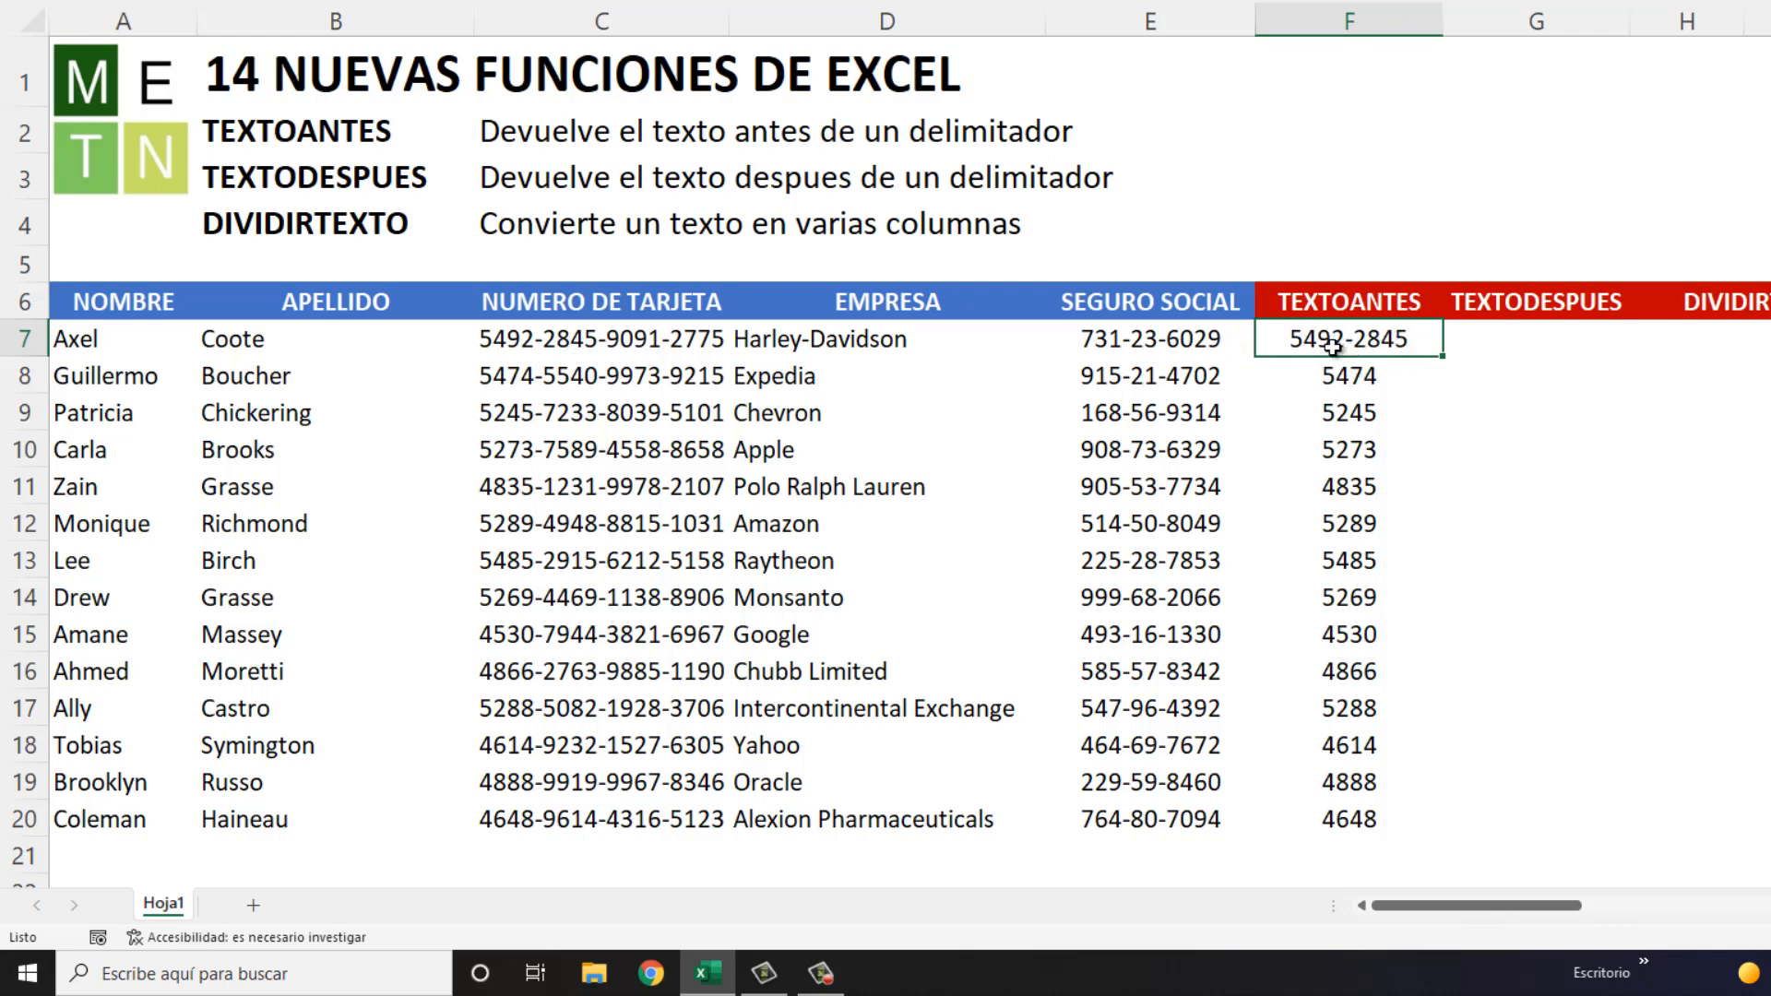
Step: Set the instance number in F7 to 3, making the formula =TEXTOANTES(C7,"-",3)
key("F2")
key("BackSpace")
key("BackSpace")
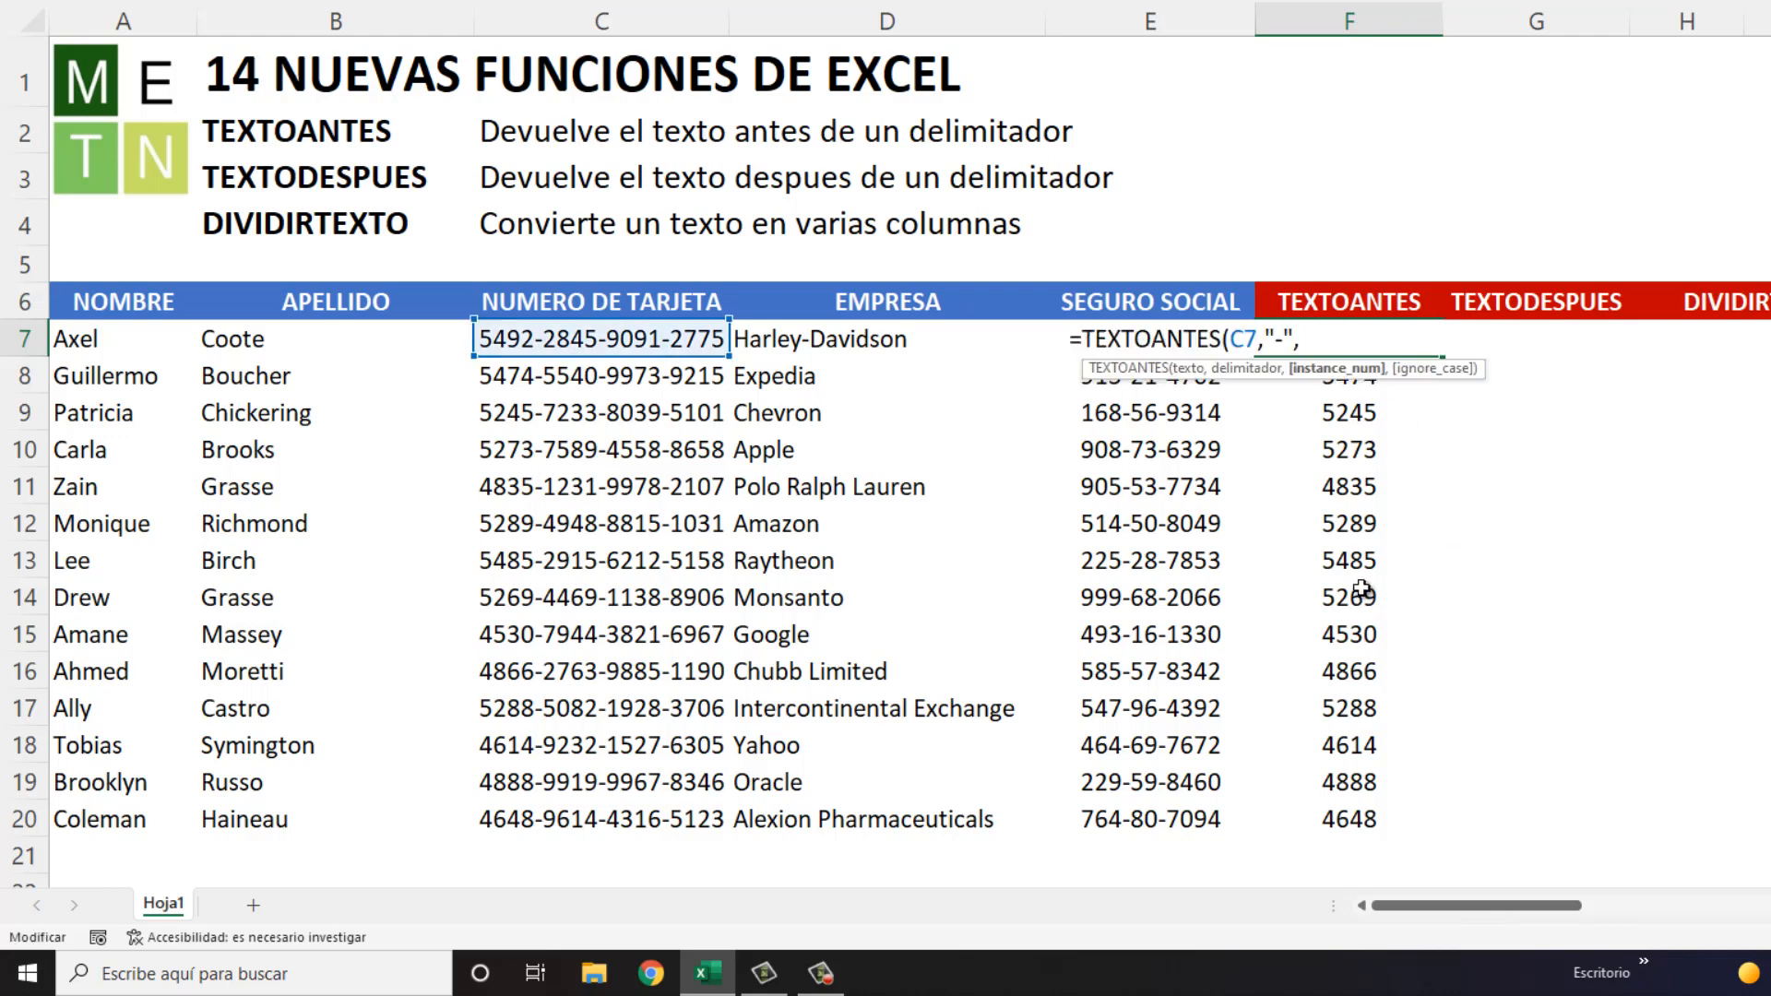
type("3)")
key("Return")
key("Up")
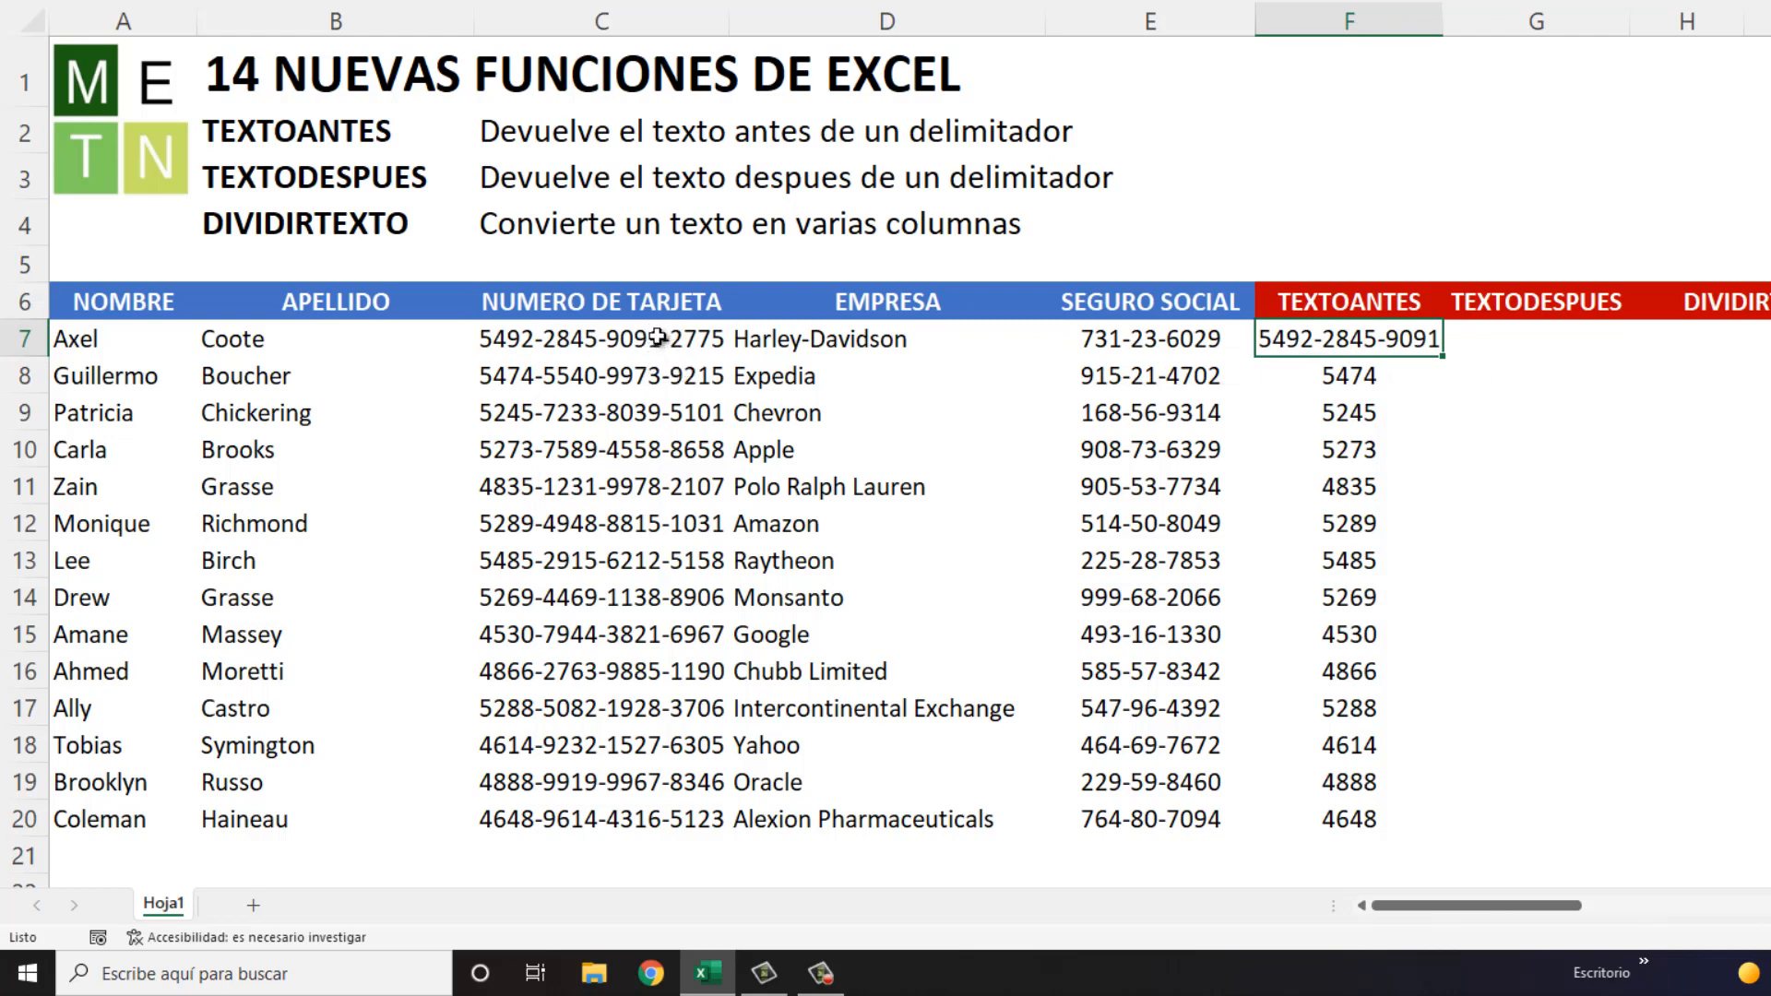
Step: Copy the updated TEXTOANTES formula from F7 over F8:F20
key("ctrl+c")
key("Down")
key("ctrl+shift+Down")
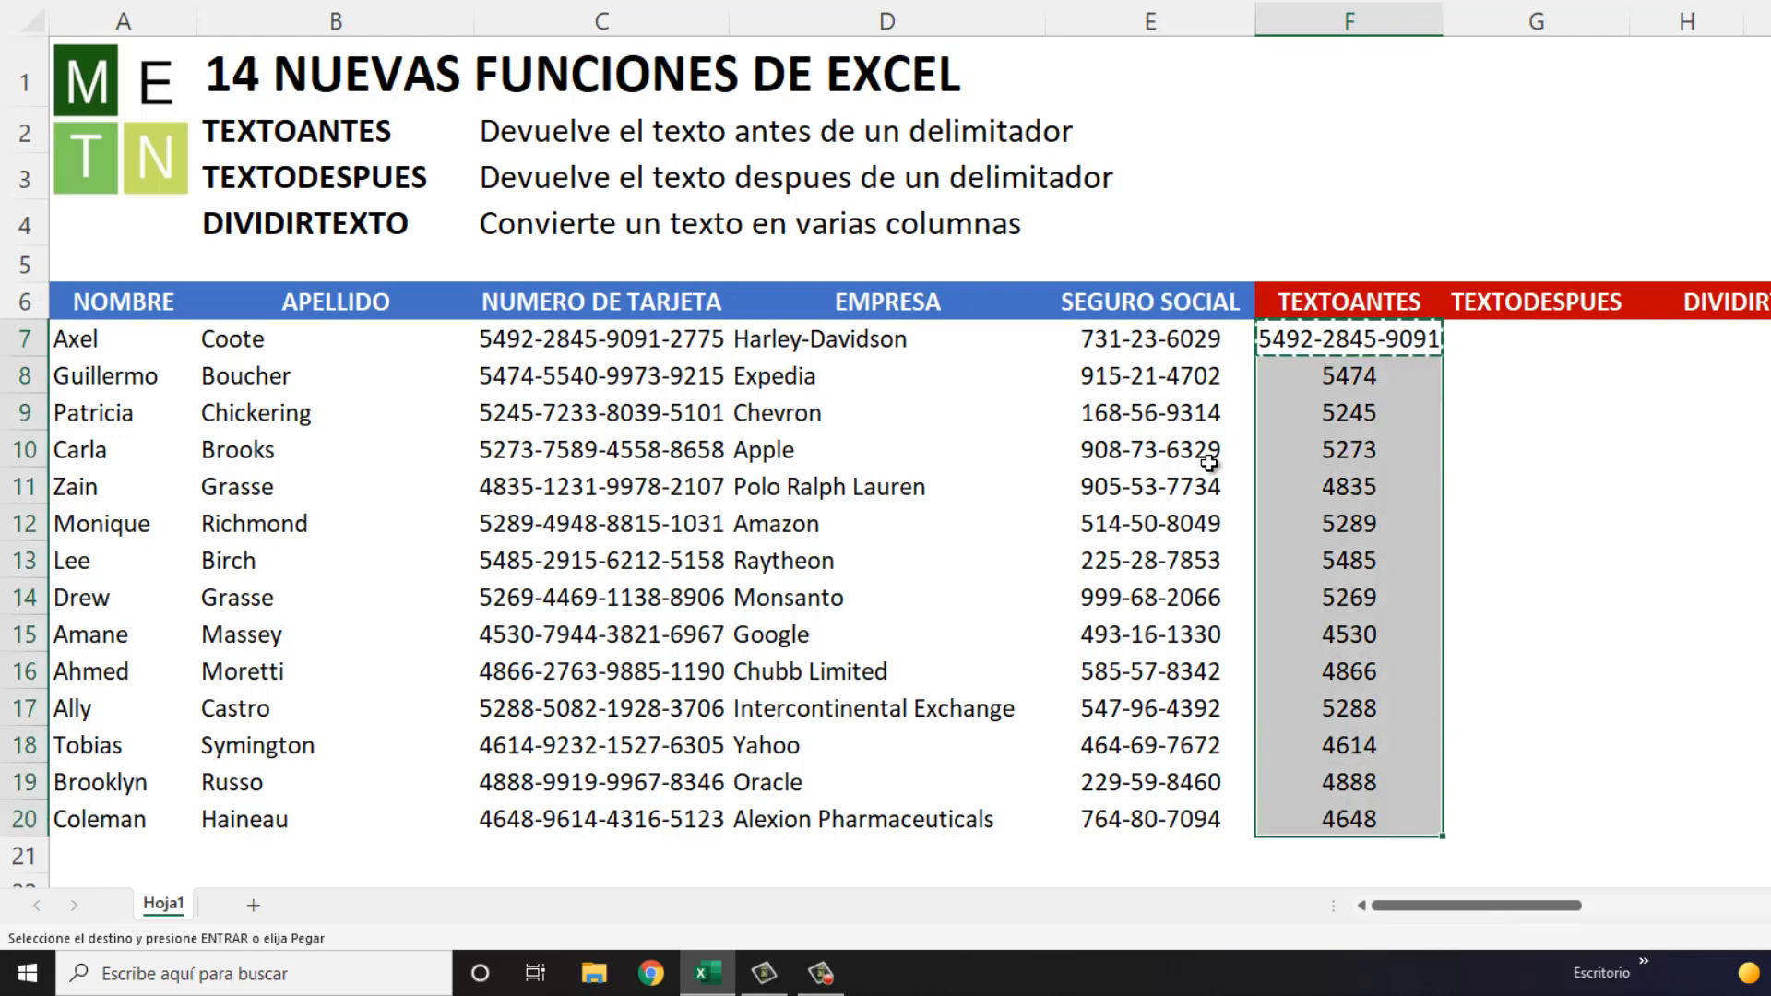
key("ctrl+v")
Step: Review the TEXTOANTES results row by row in F7:F20
key("ctrl+Up")
key("Down")
key("Down")
key("Down")
key("Down")
key("Down")
key("Down")
key("Down")
key("Down")
key("Down")
key("Down")
key("Down")
key("Down")
key("Down")
key("Down")
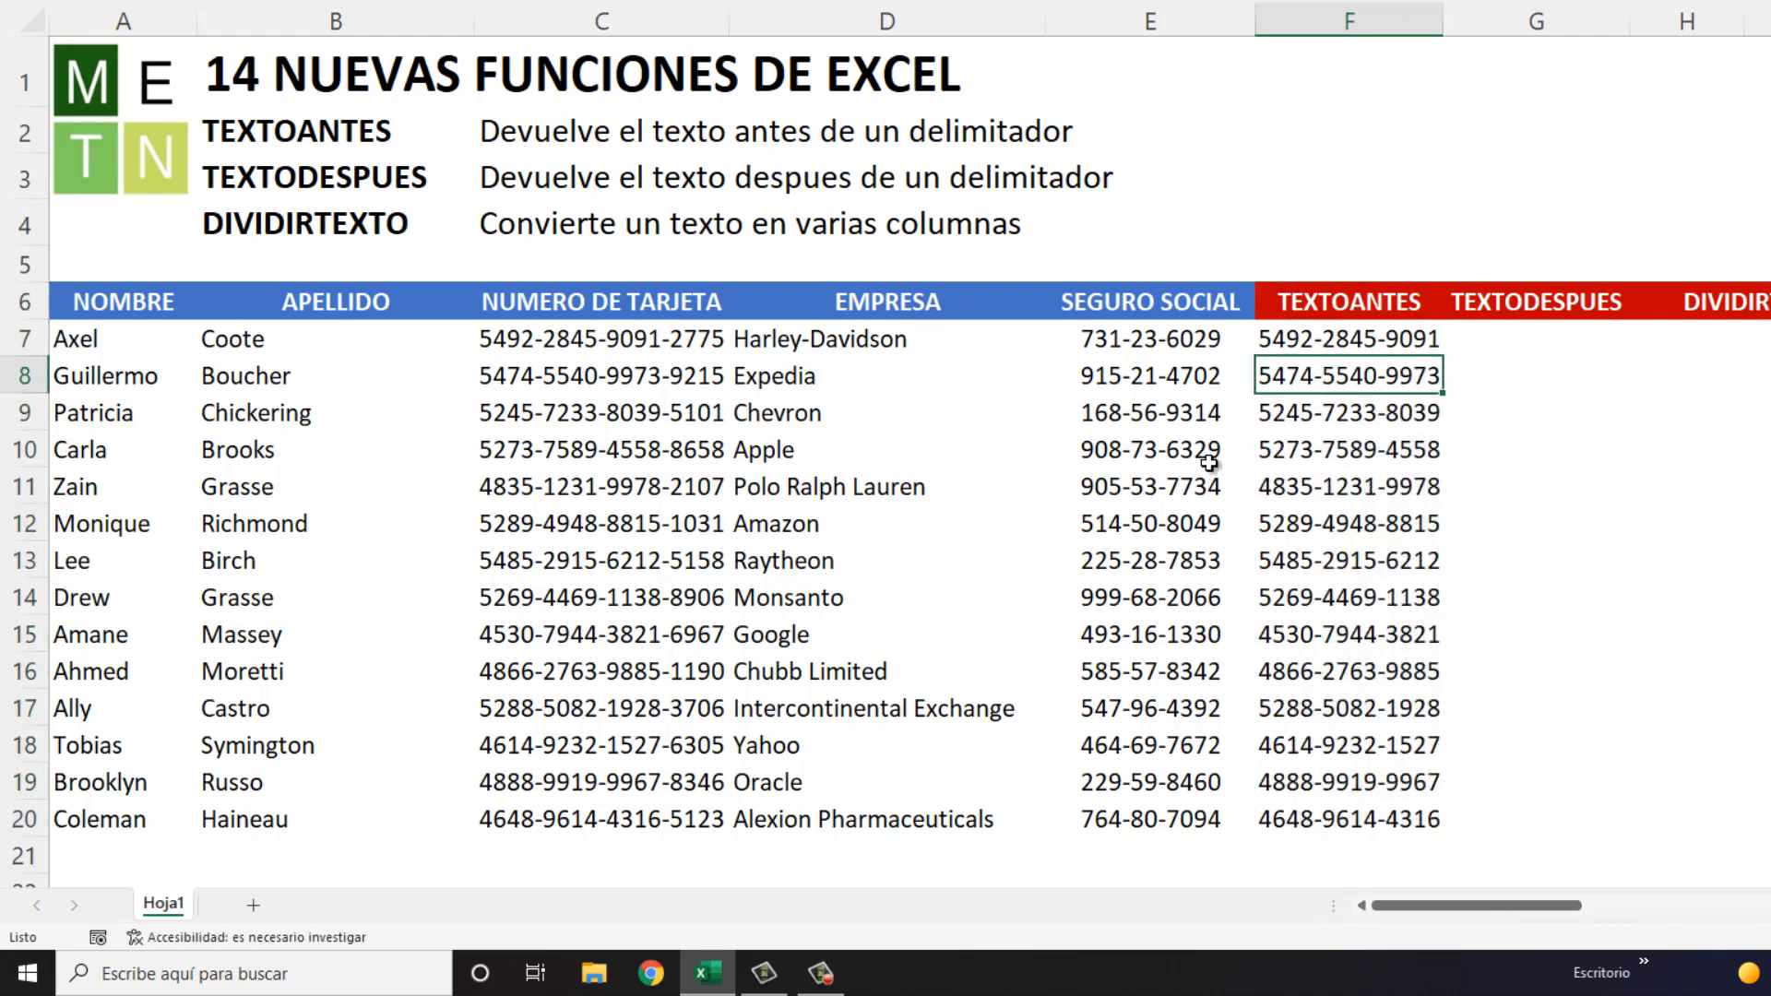
key("Up")
key("Up")
key("Up")
key("Up")
key("Up")
key("Up")
key("Up")
key("Up")
key("Up")
key("Up")
key("Up")
key("Up")
key("Up")
key("Up")
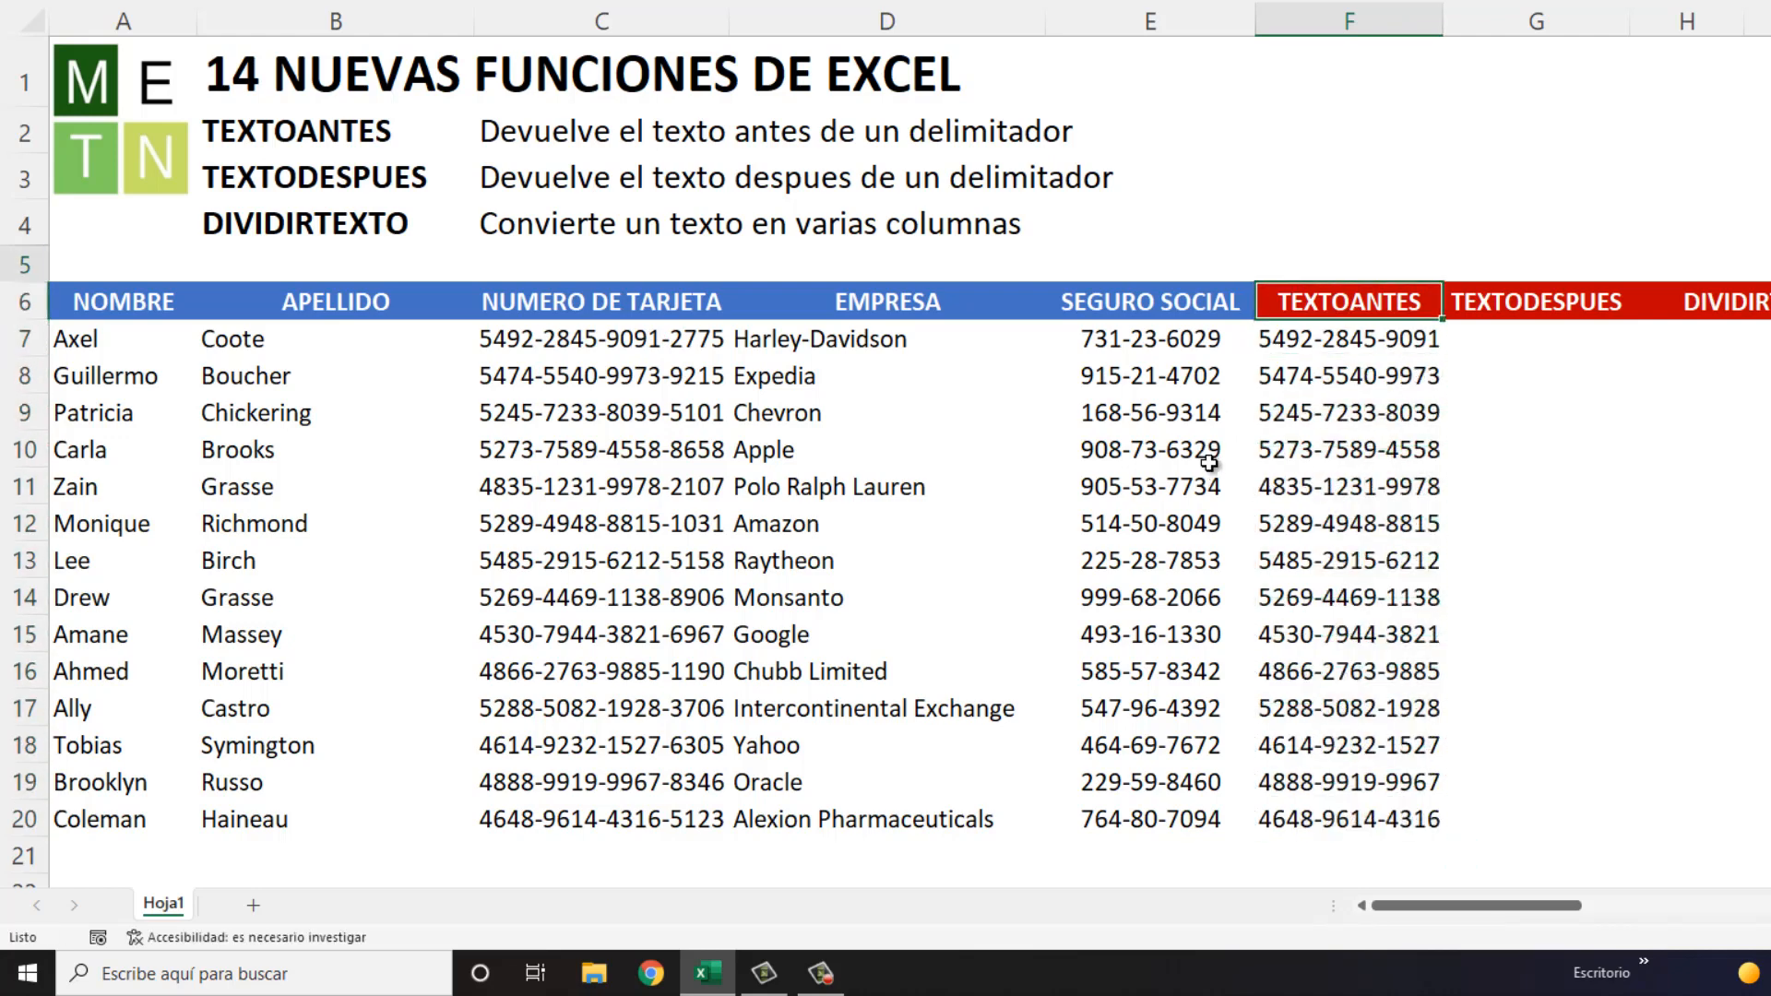
Step: Enter the formula =TEXTODESPUES(E7,"-") in G7 to extract the text after the first hyphen of the SEGURO SOCIAL value
key("Right")
key("Down")
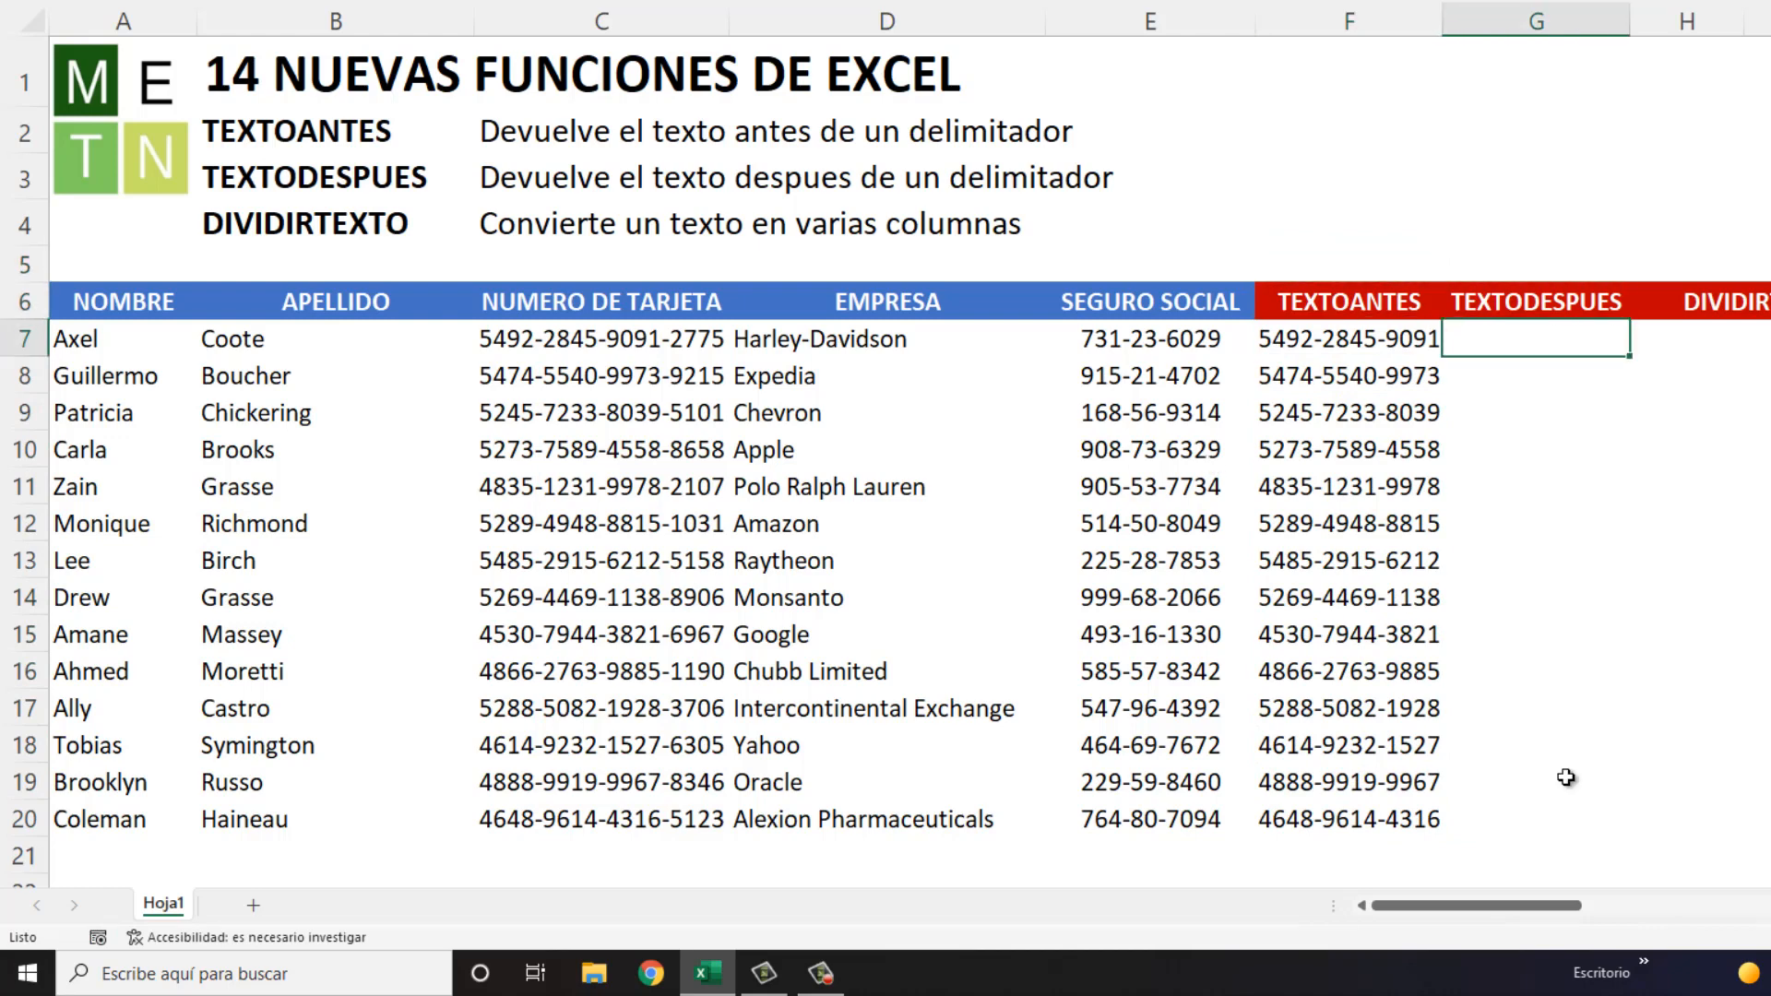
type("=te")
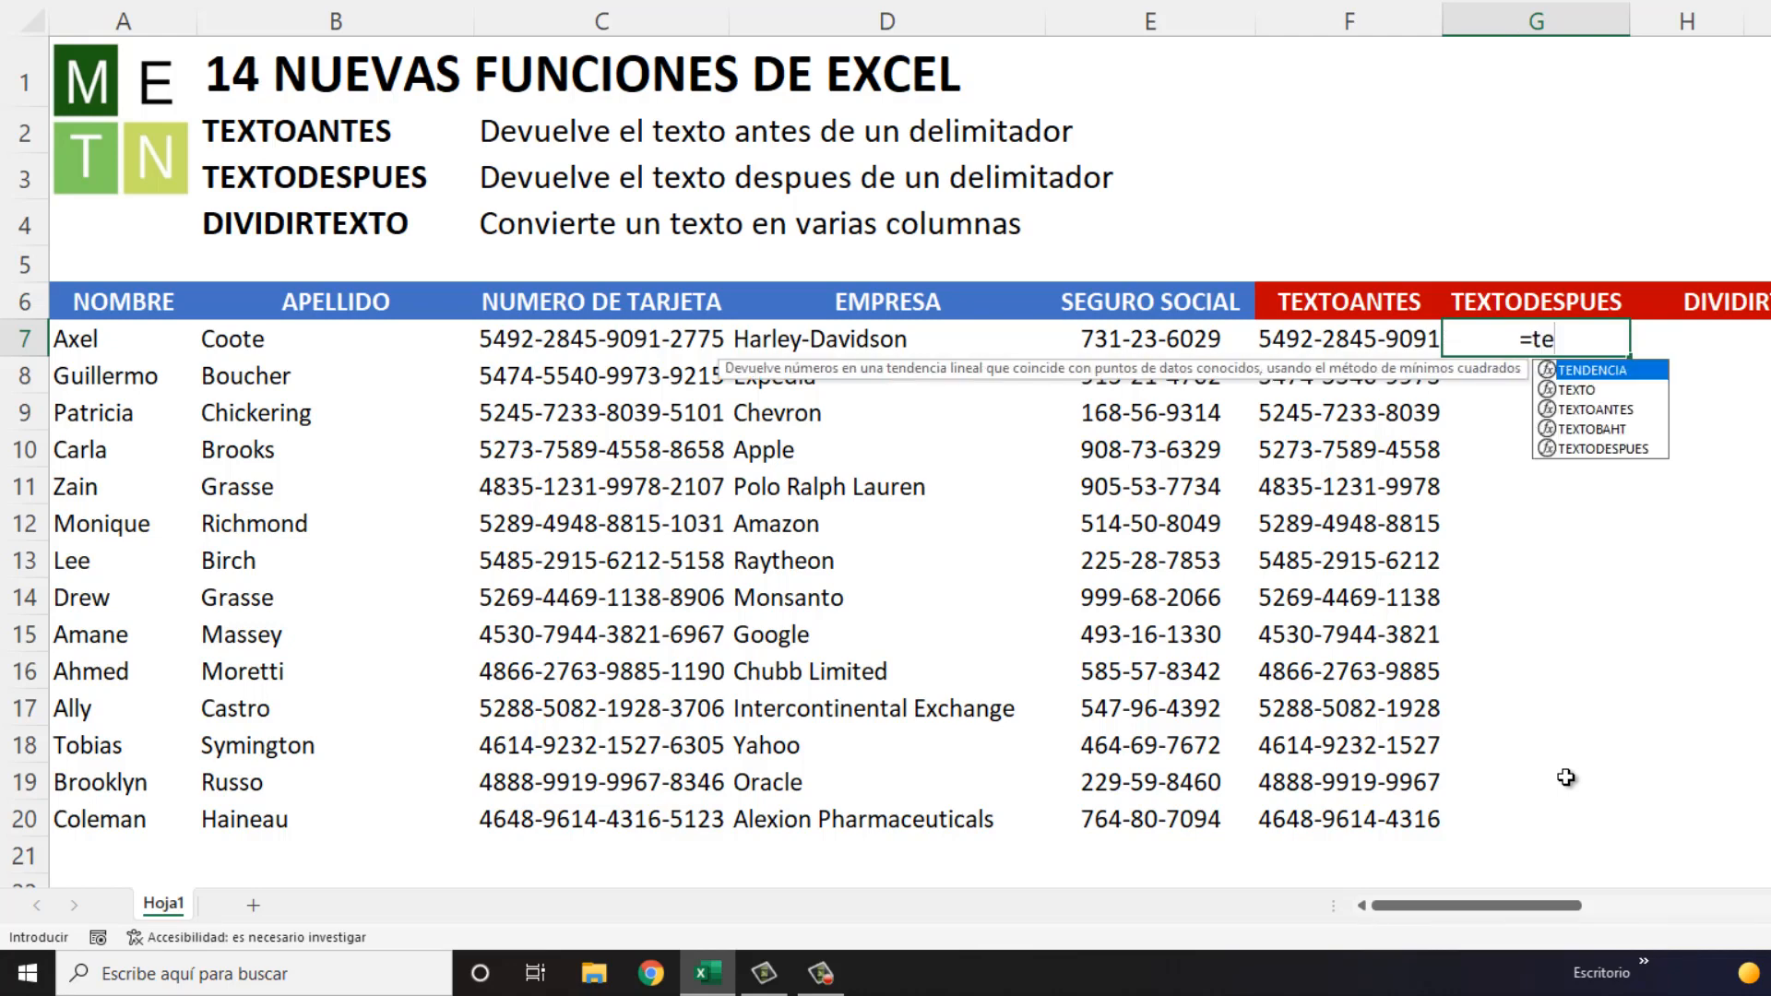
key("Down")
key("Down")
key("Down")
key("Down")
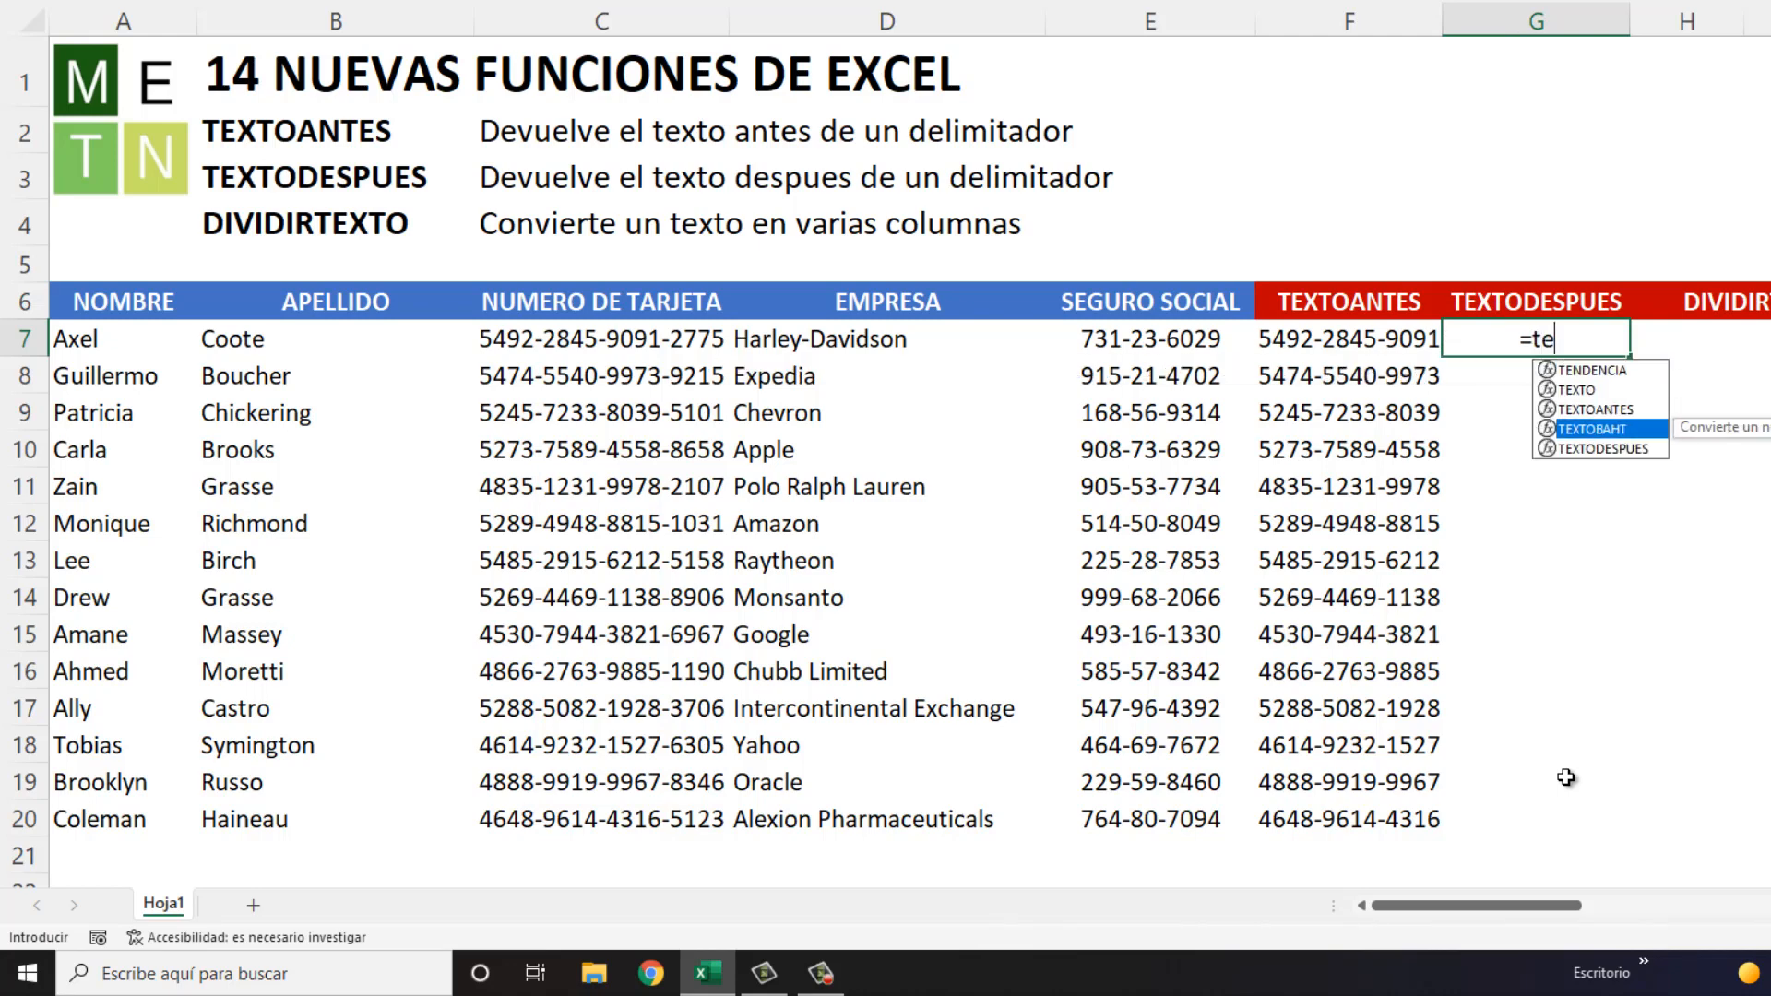
key("Tab")
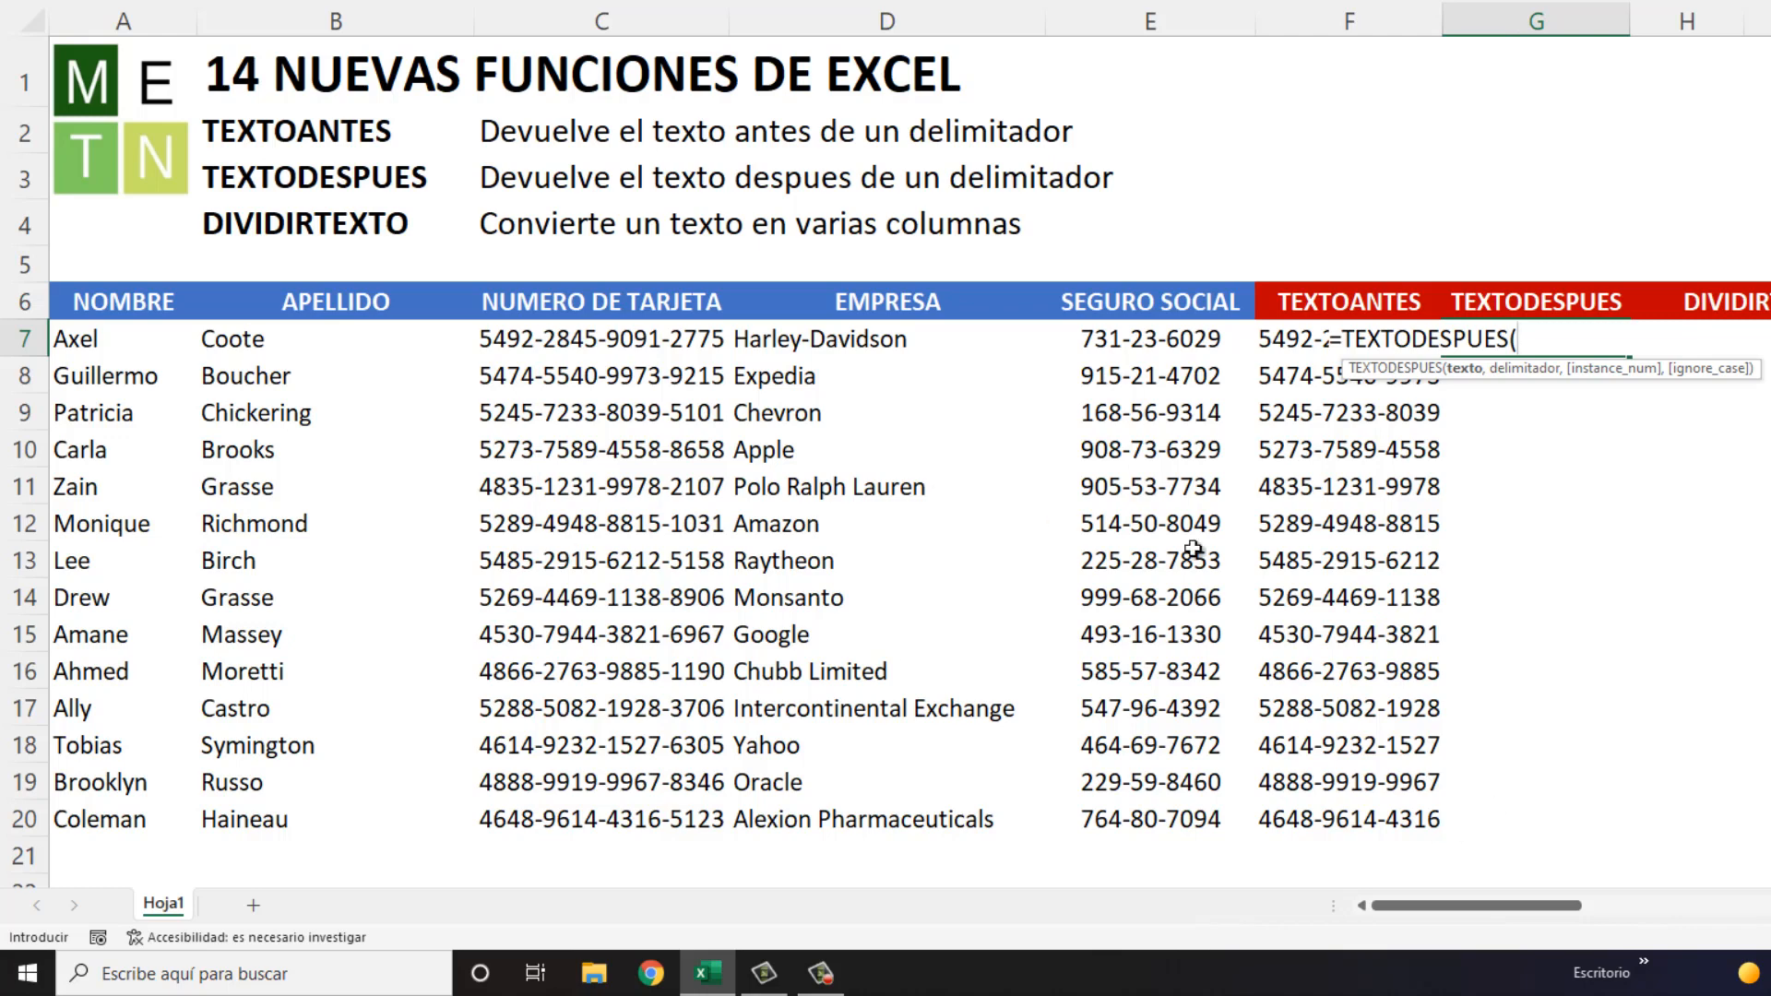
left_click(1128, 347)
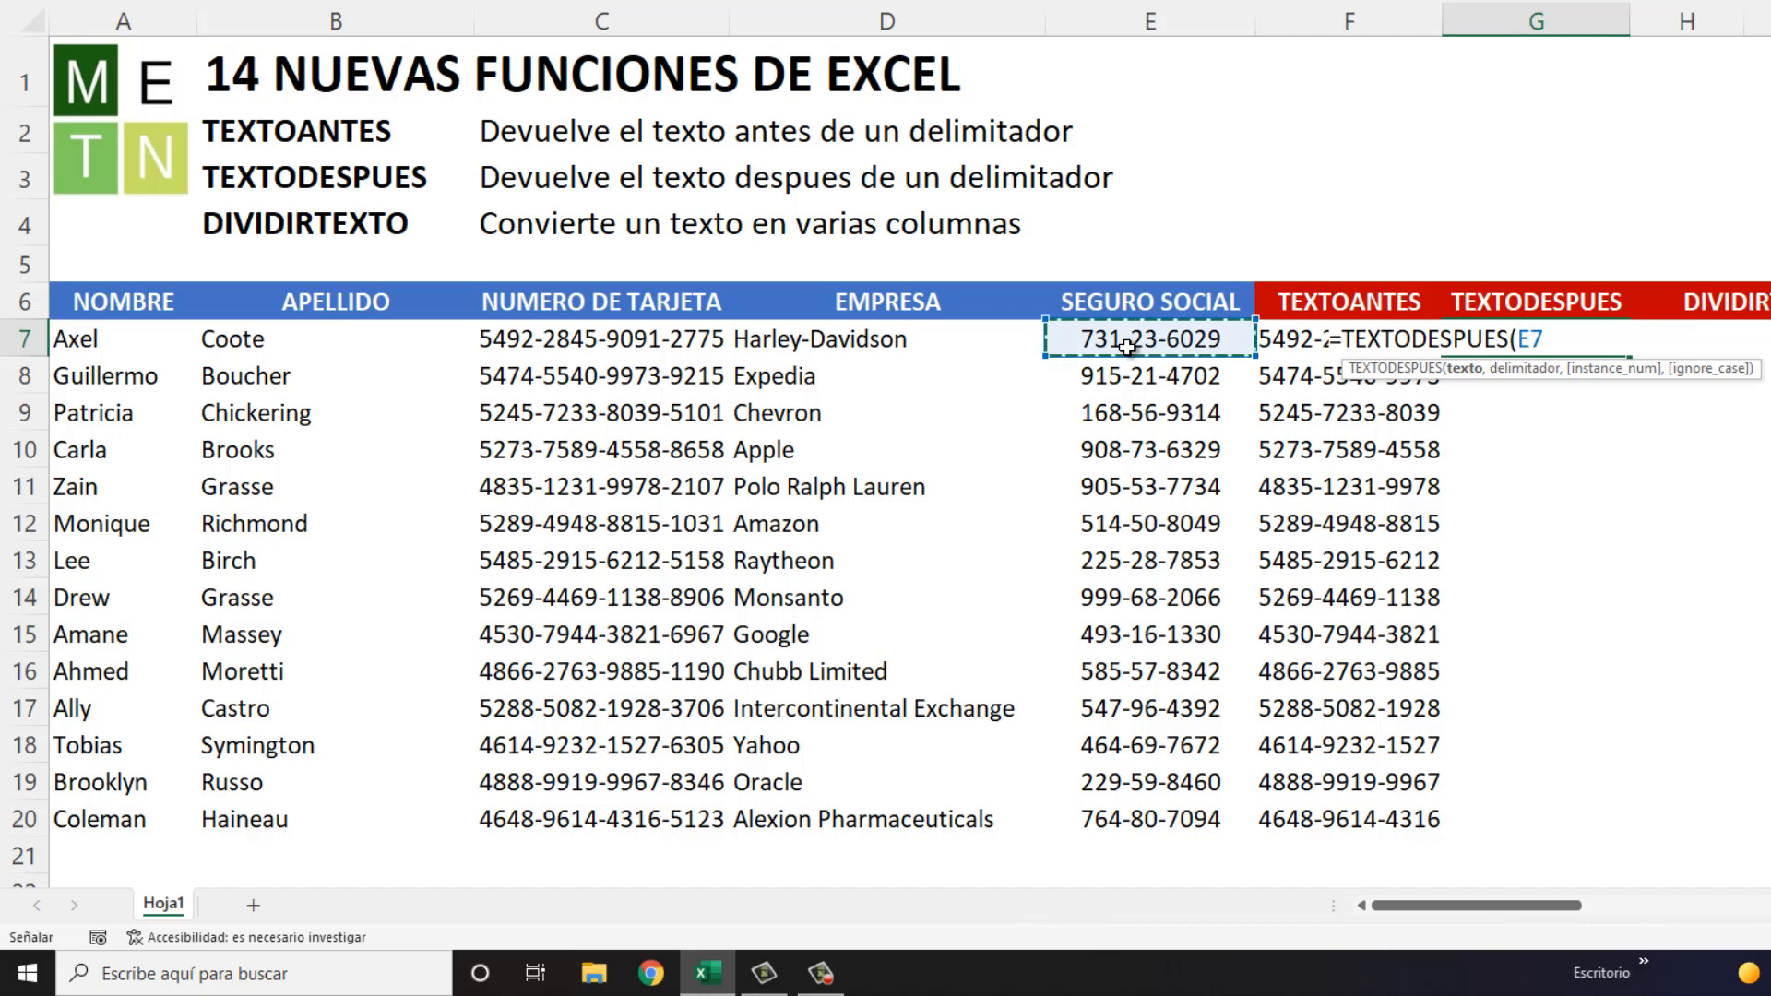
type(",\"-\"")
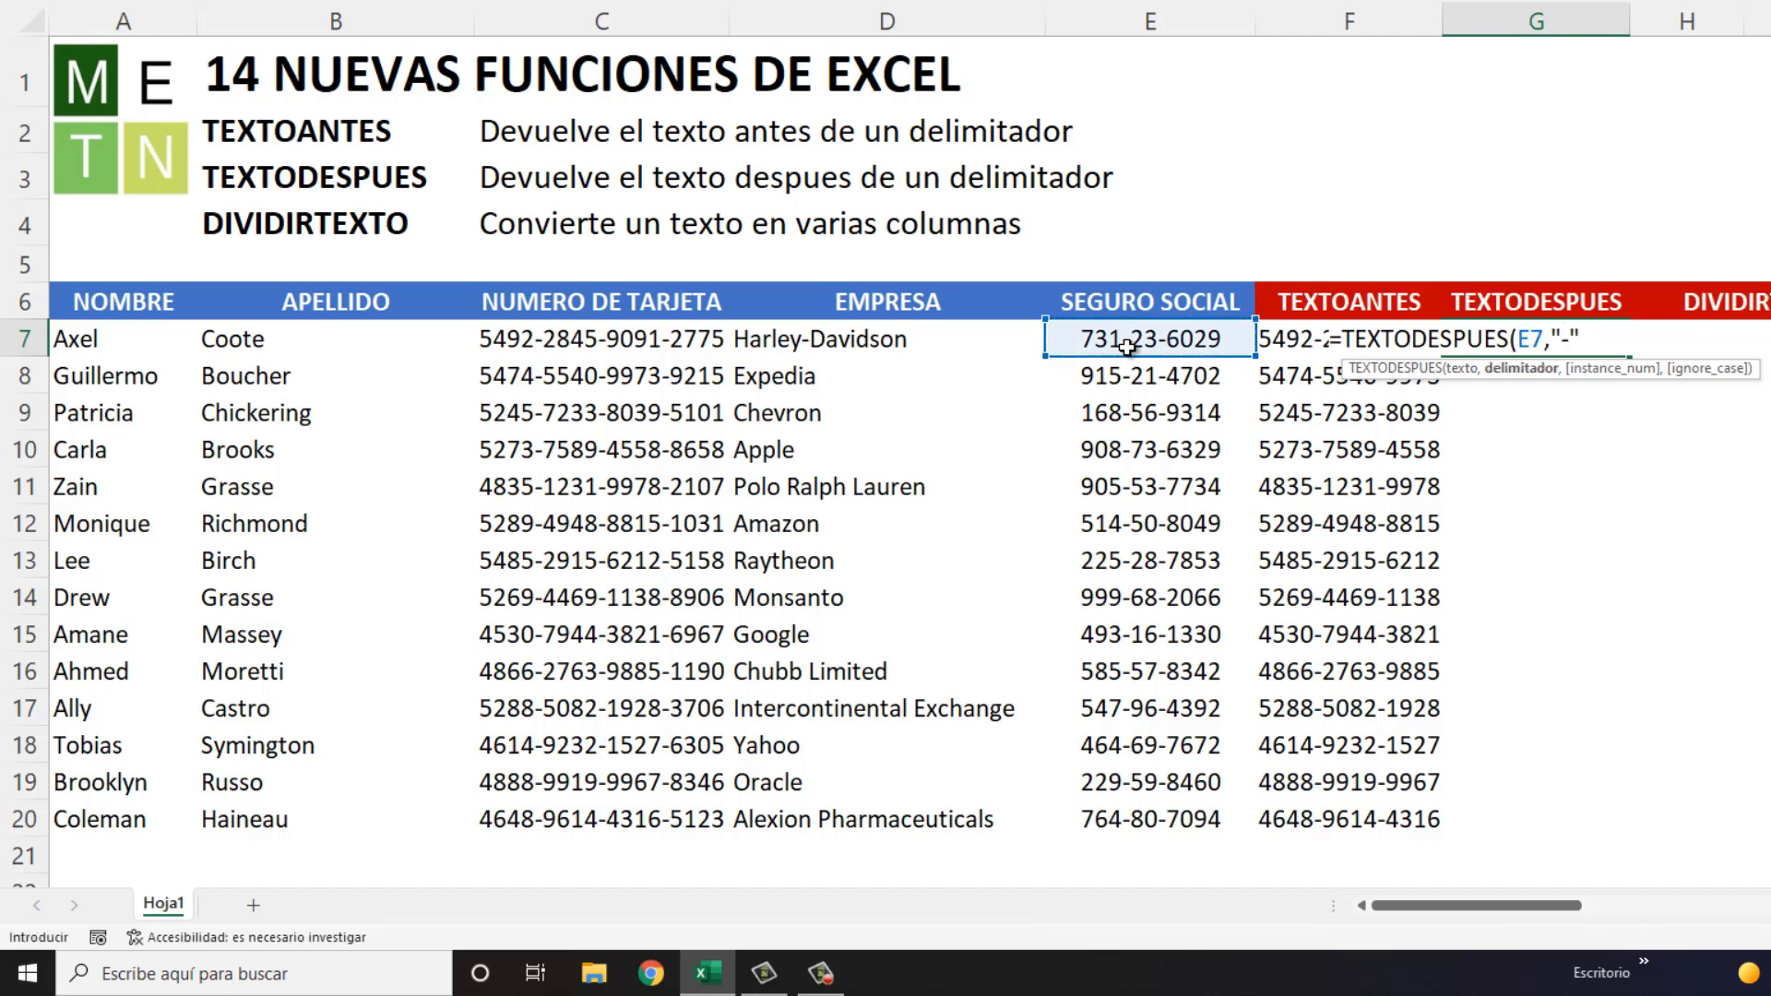
type(")")
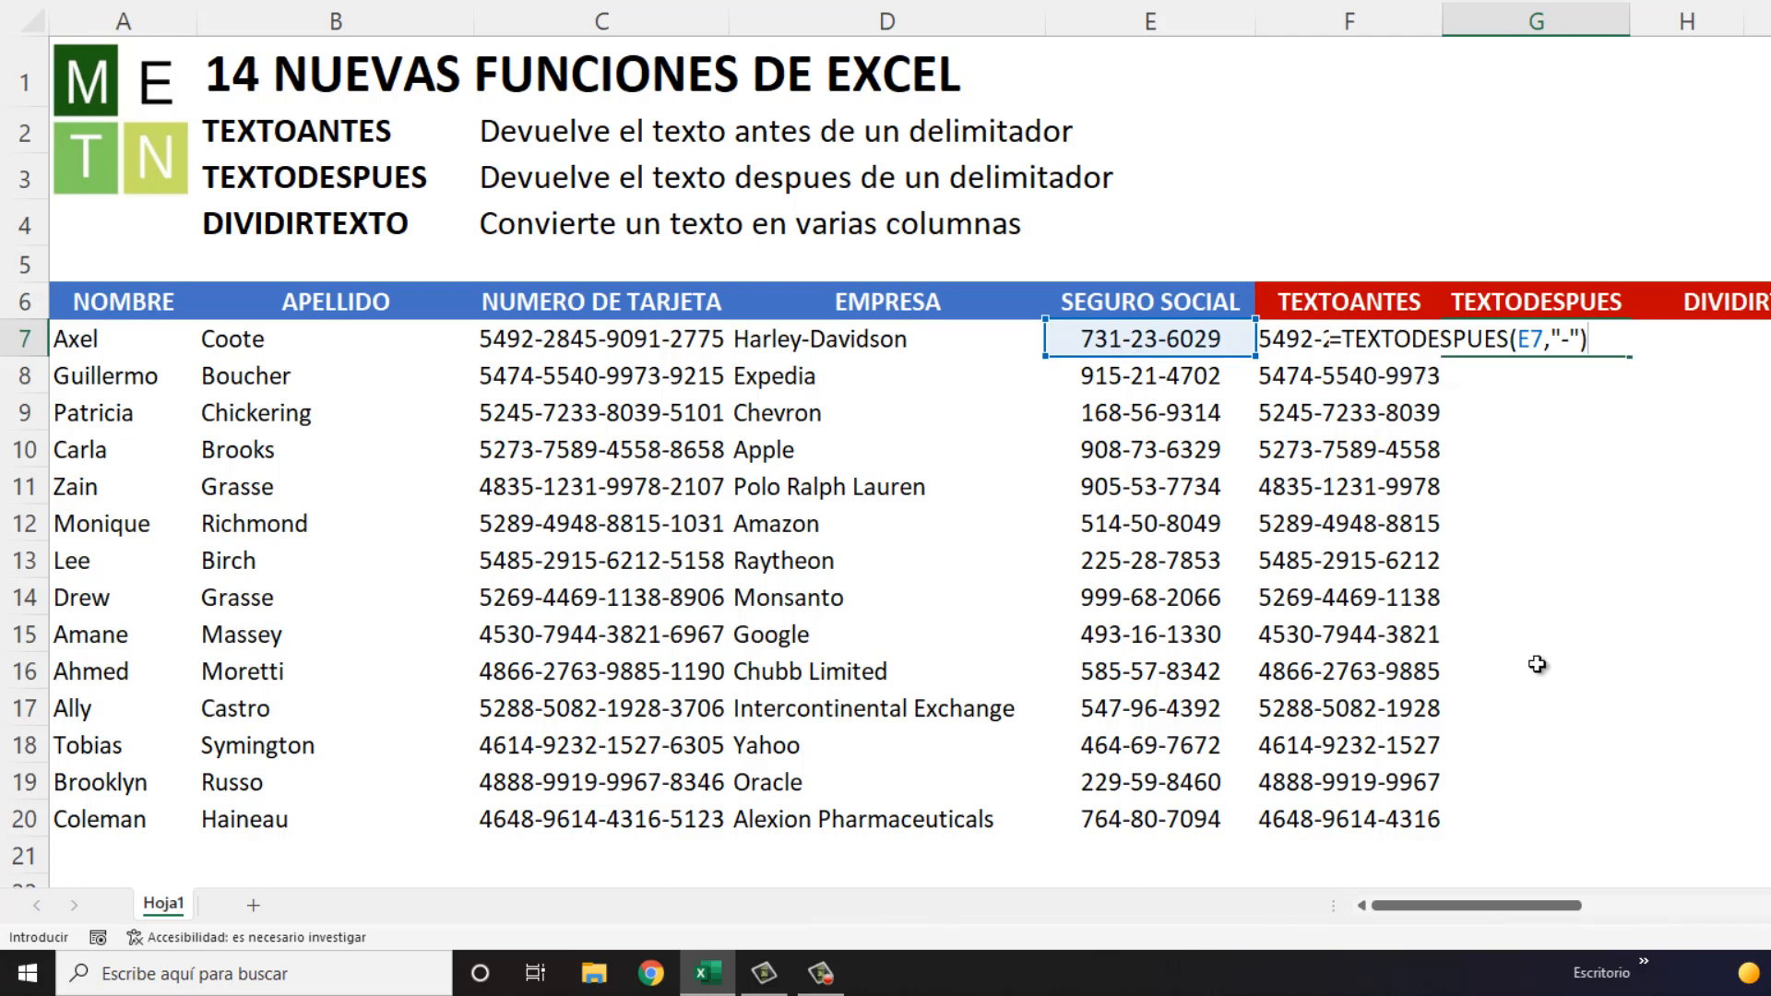
key("Return")
key("Up")
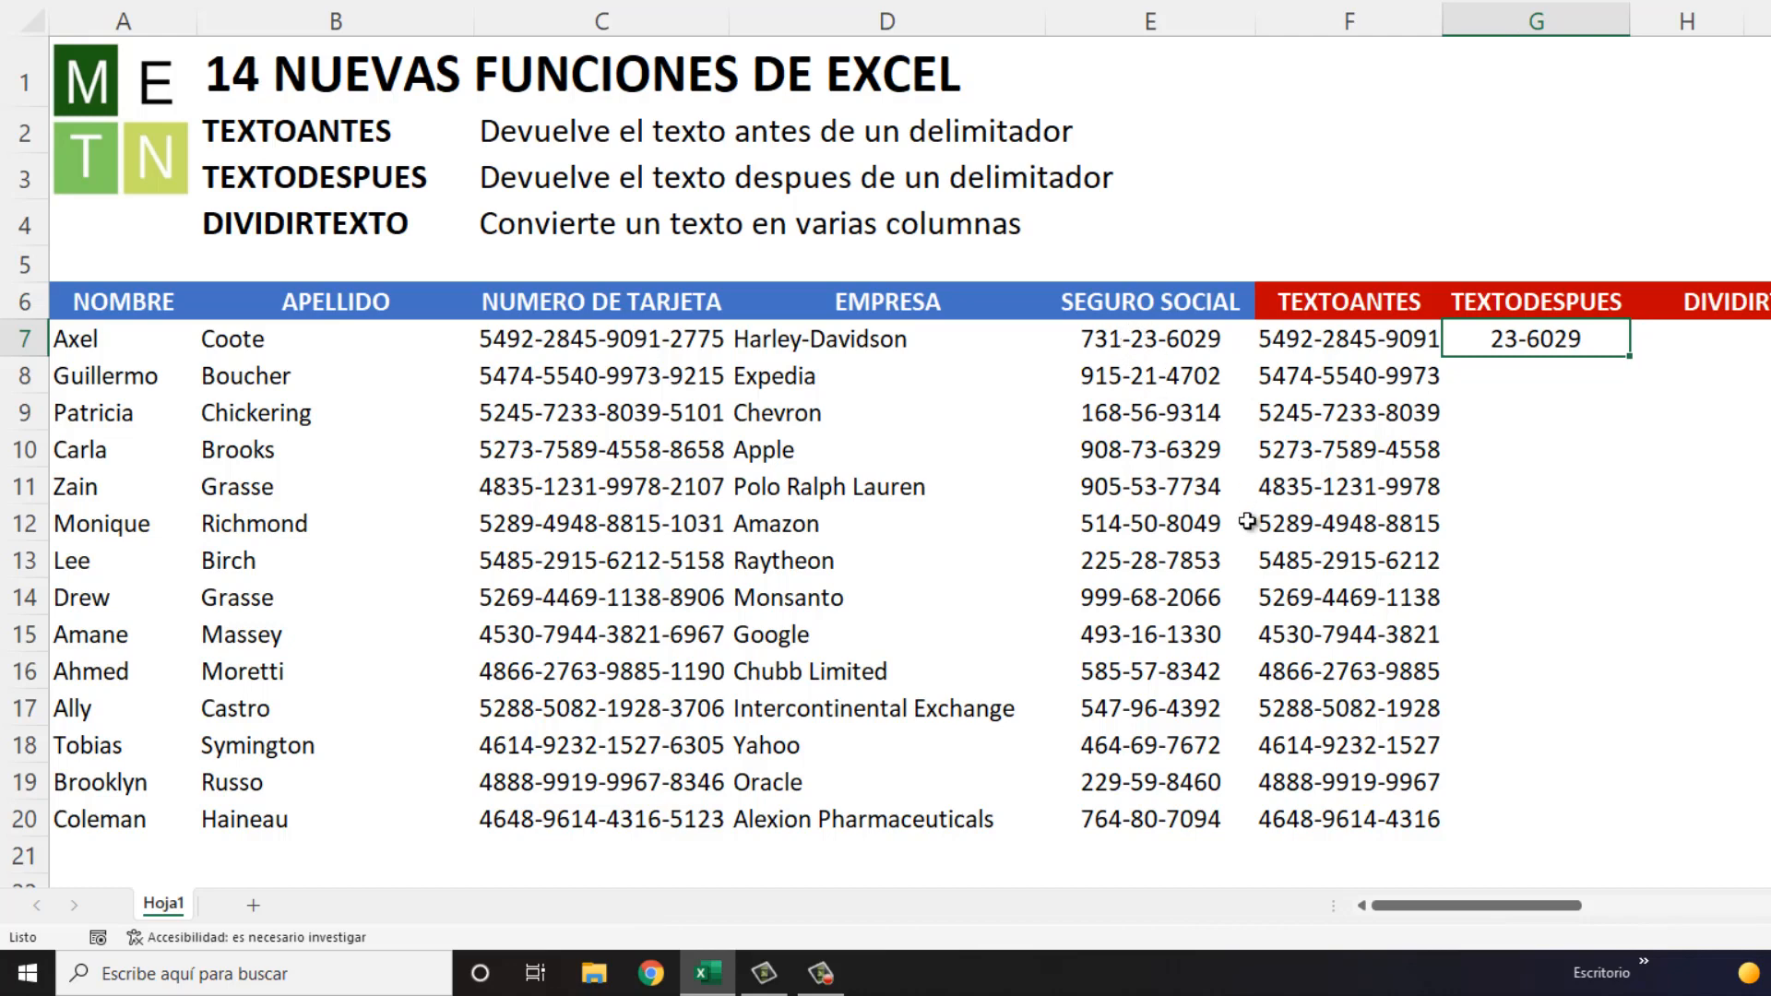
Step: Add an instance number of 2 to the G7 formula, making it =TEXTODESPUES(E7,"-",2)
key("F2")
key("BackSpace")
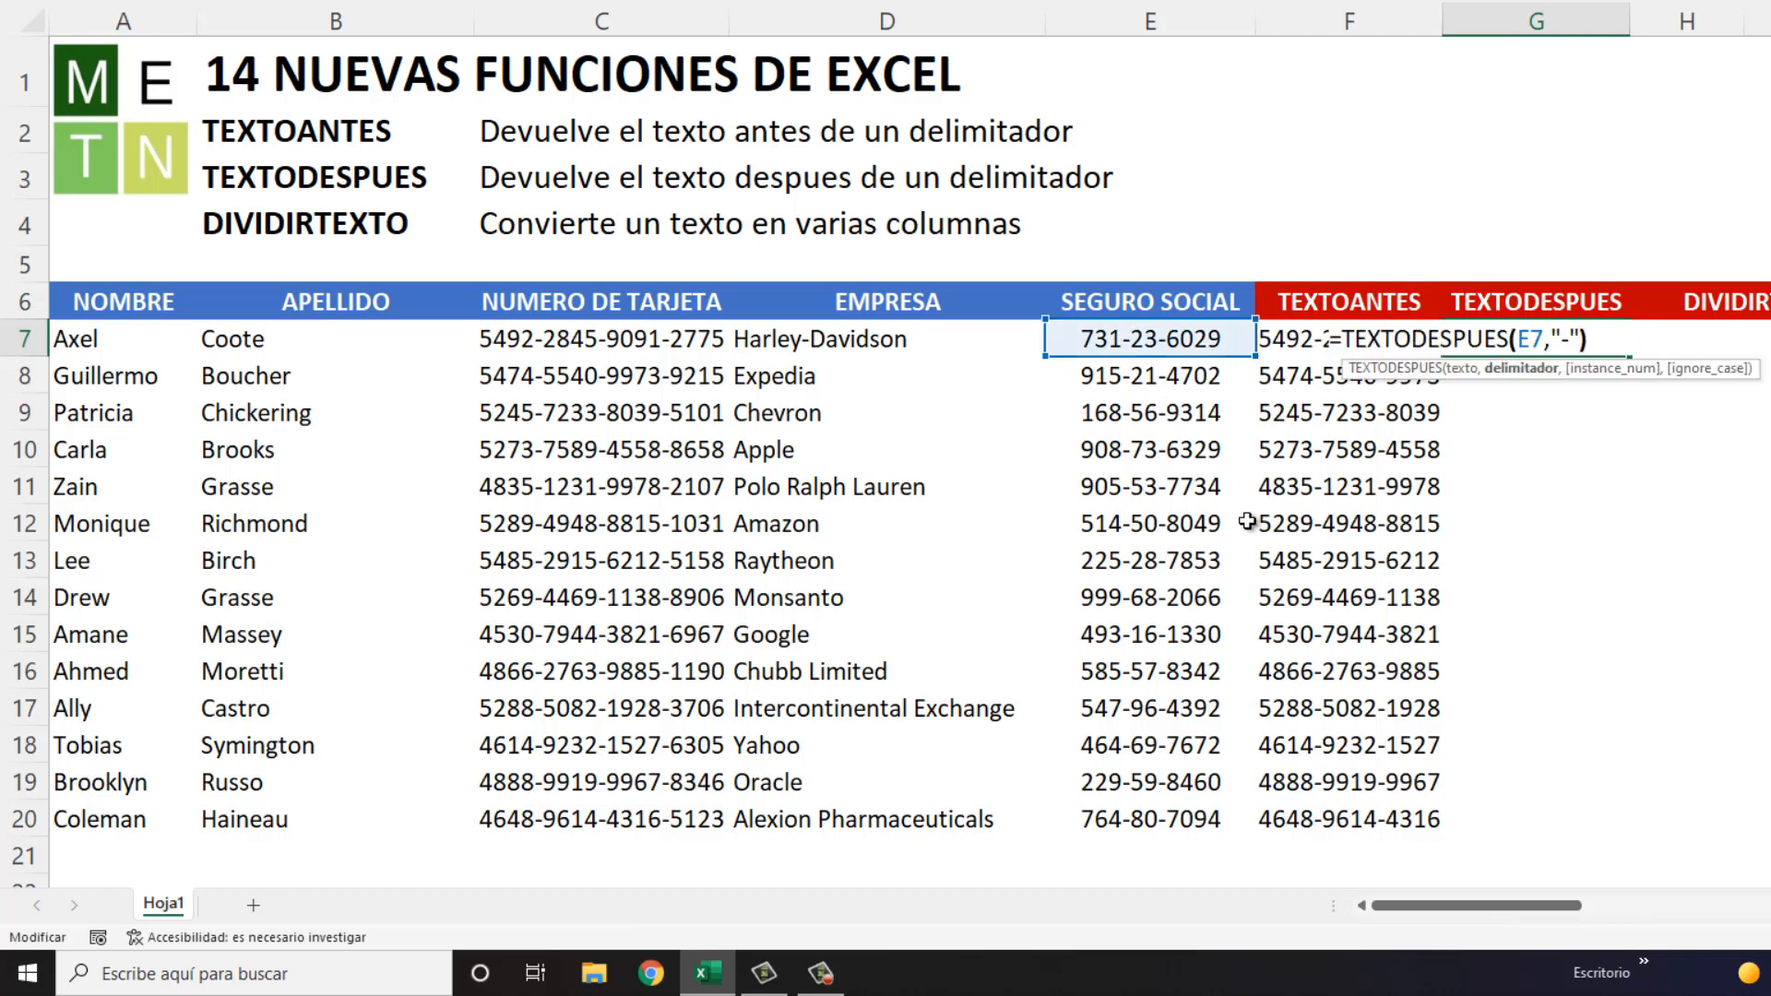
type(",")
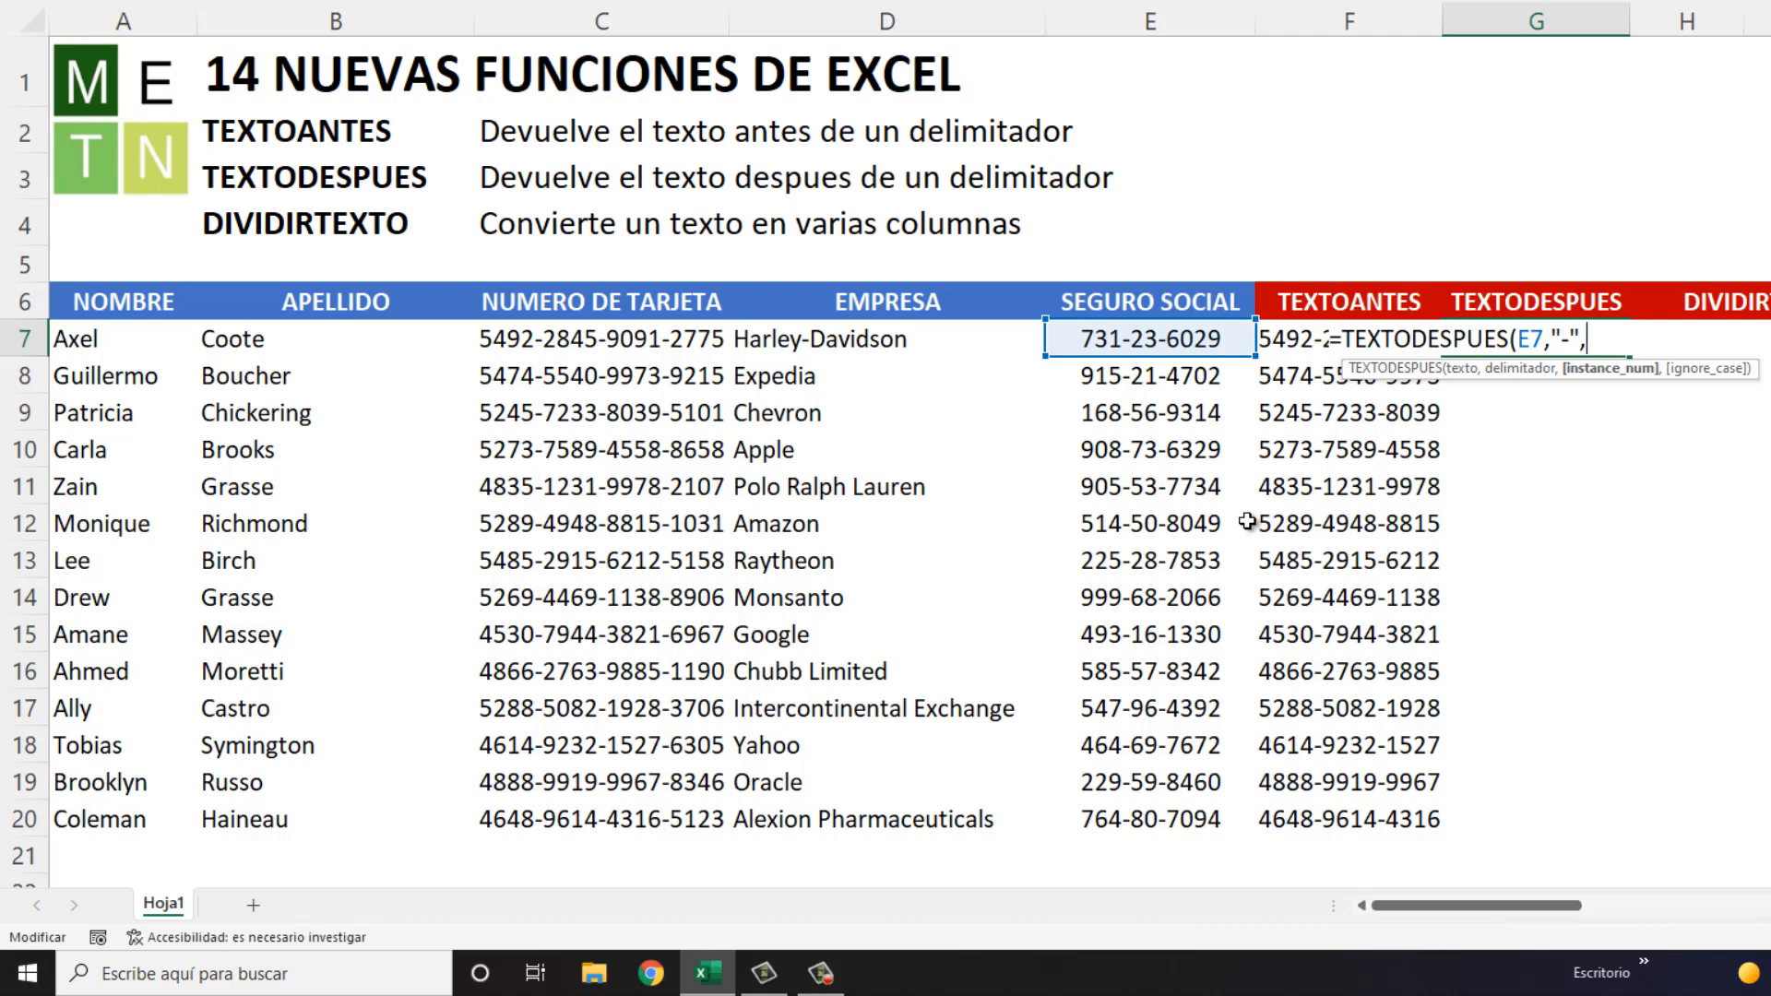
type("2)")
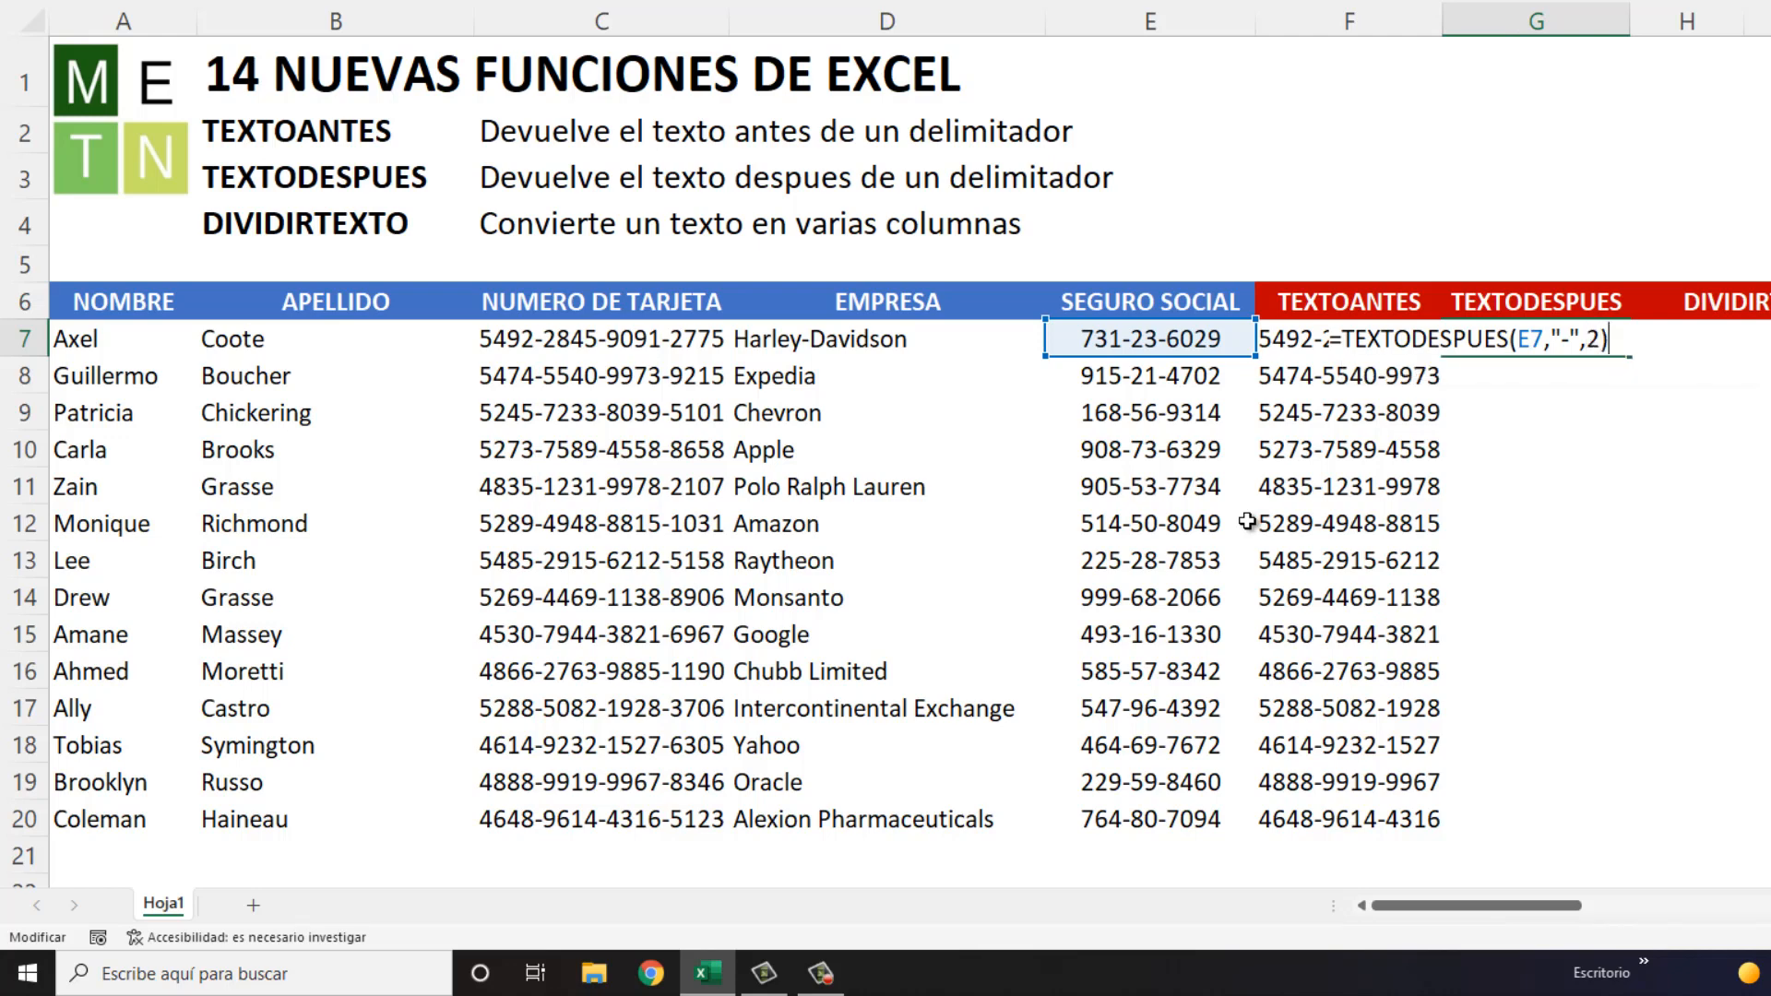
key("Return")
key("Up")
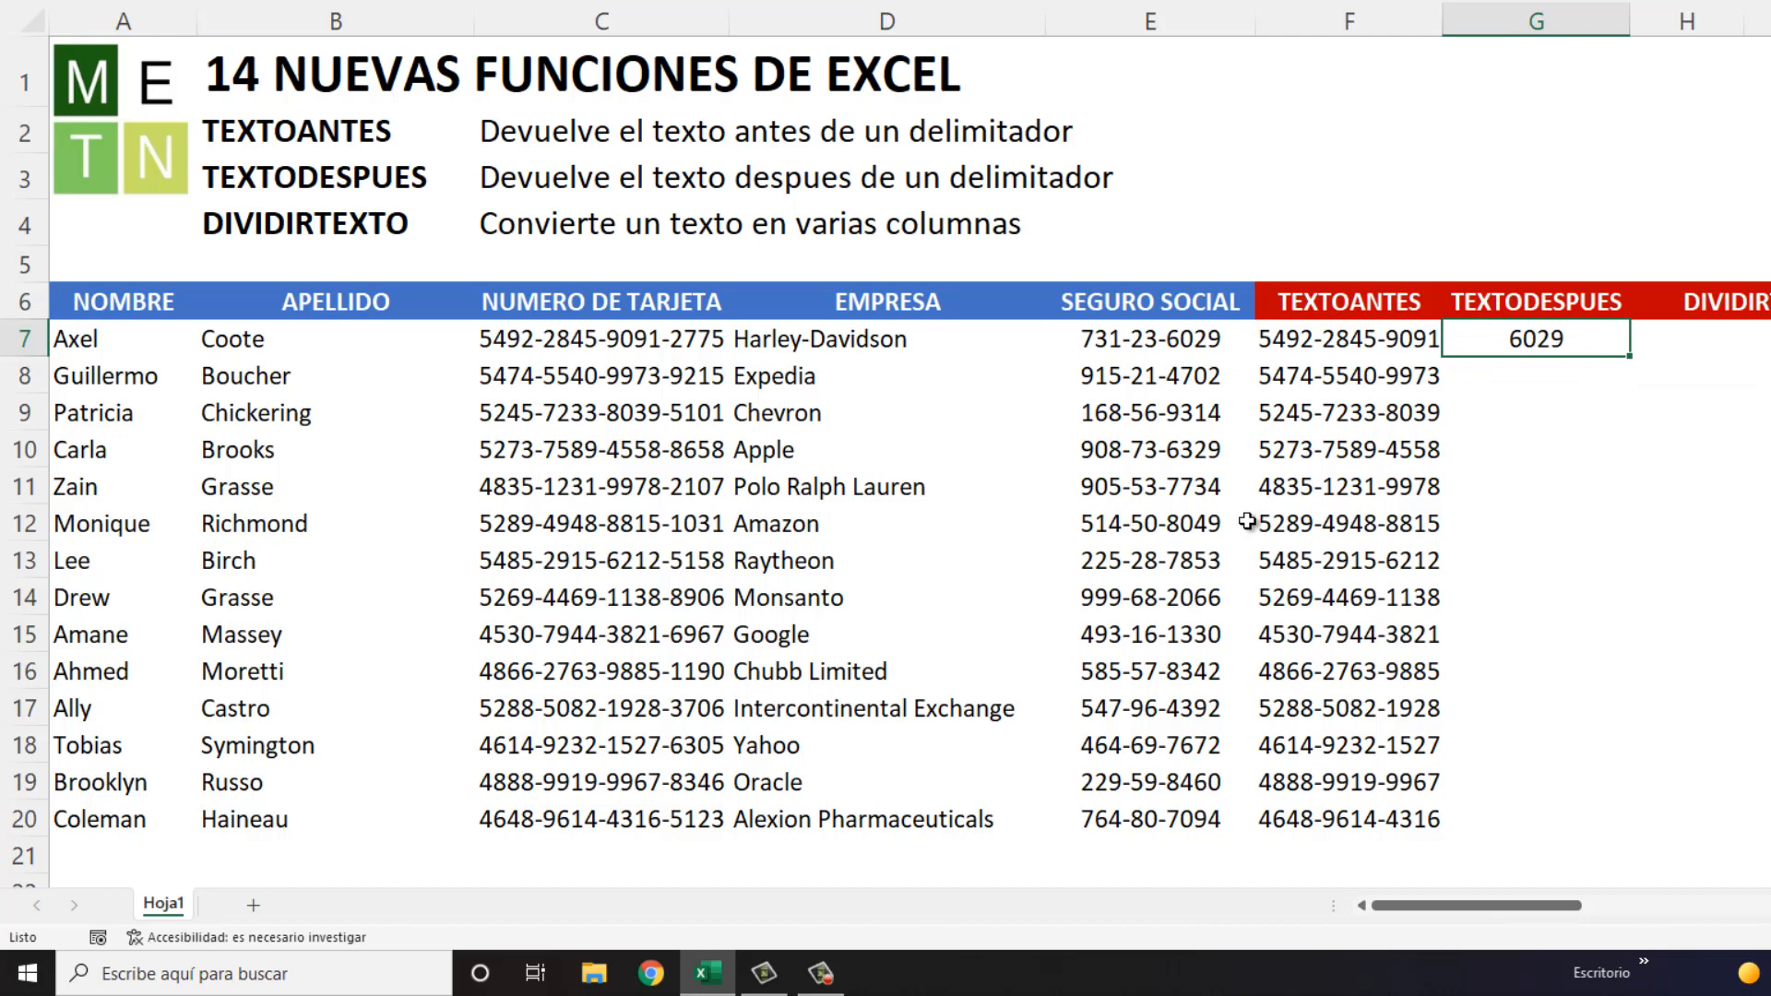
Step: Copy the TEXTODESPUES formula from G7 down through G20 and check the filled column
key("ctrl+c")
key("Down")
key("shift+Down")
key("shift+Down")
key("shift+Down")
key("shift+Down")
key("shift+Down")
key("shift+Down")
key("shift+Down")
key("shift+Down")
key("shift+Down")
key("shift+Down")
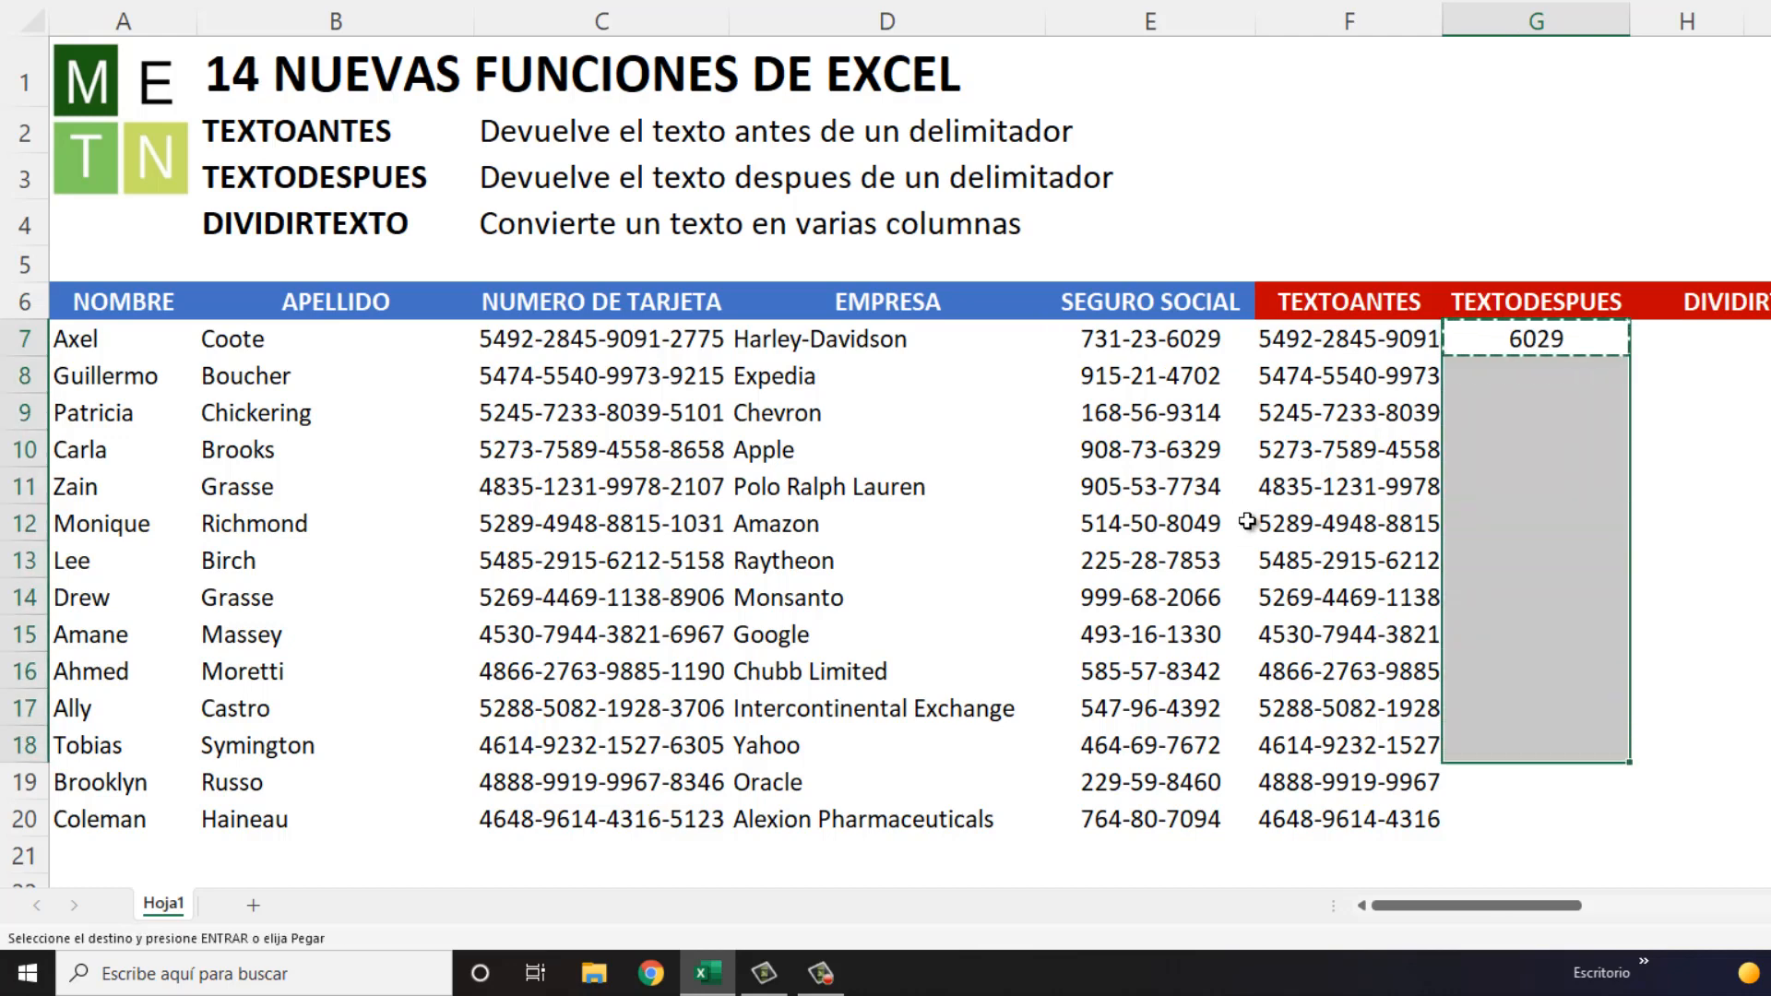
key("shift+Down")
key("shift+Down")
key("Return")
key("Up")
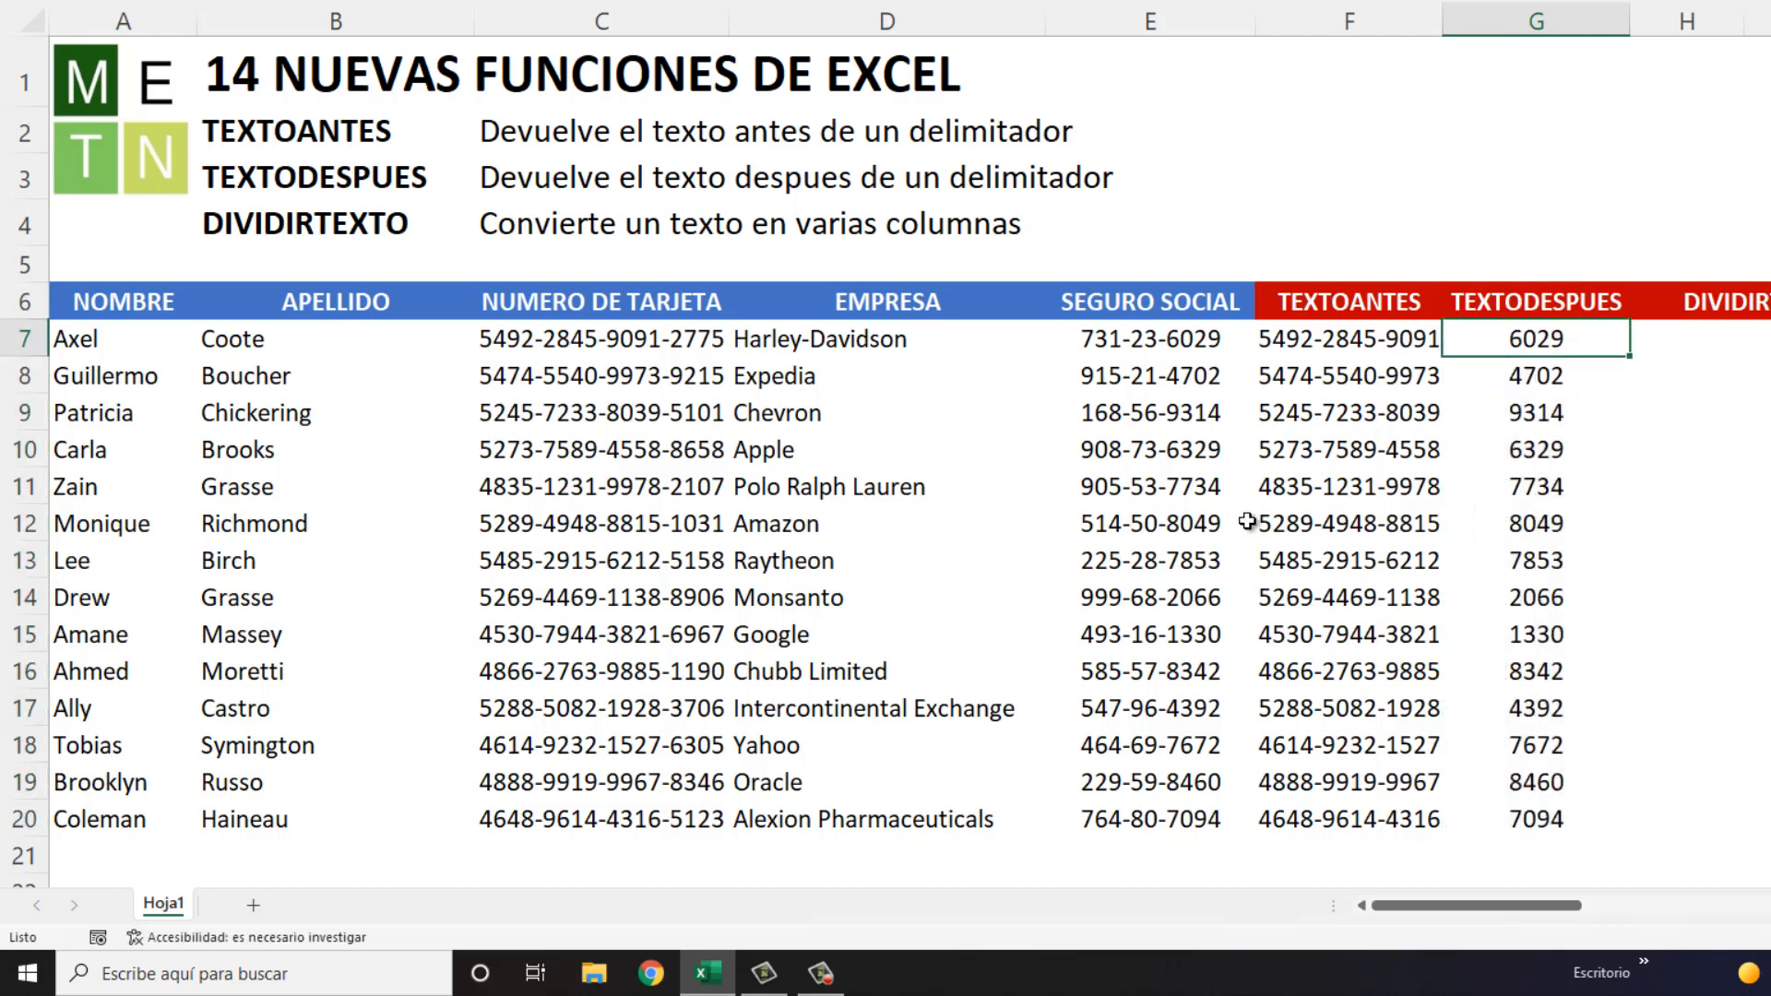
key("ctrl+shift+Down")
key("Up")
key("Down")
Step: Examine the DIVIDIRTEXTO argument descriptions from Text to Pad_with in the function arguments dialog for H7, and cancel the entry
key("Right")
key("Right")
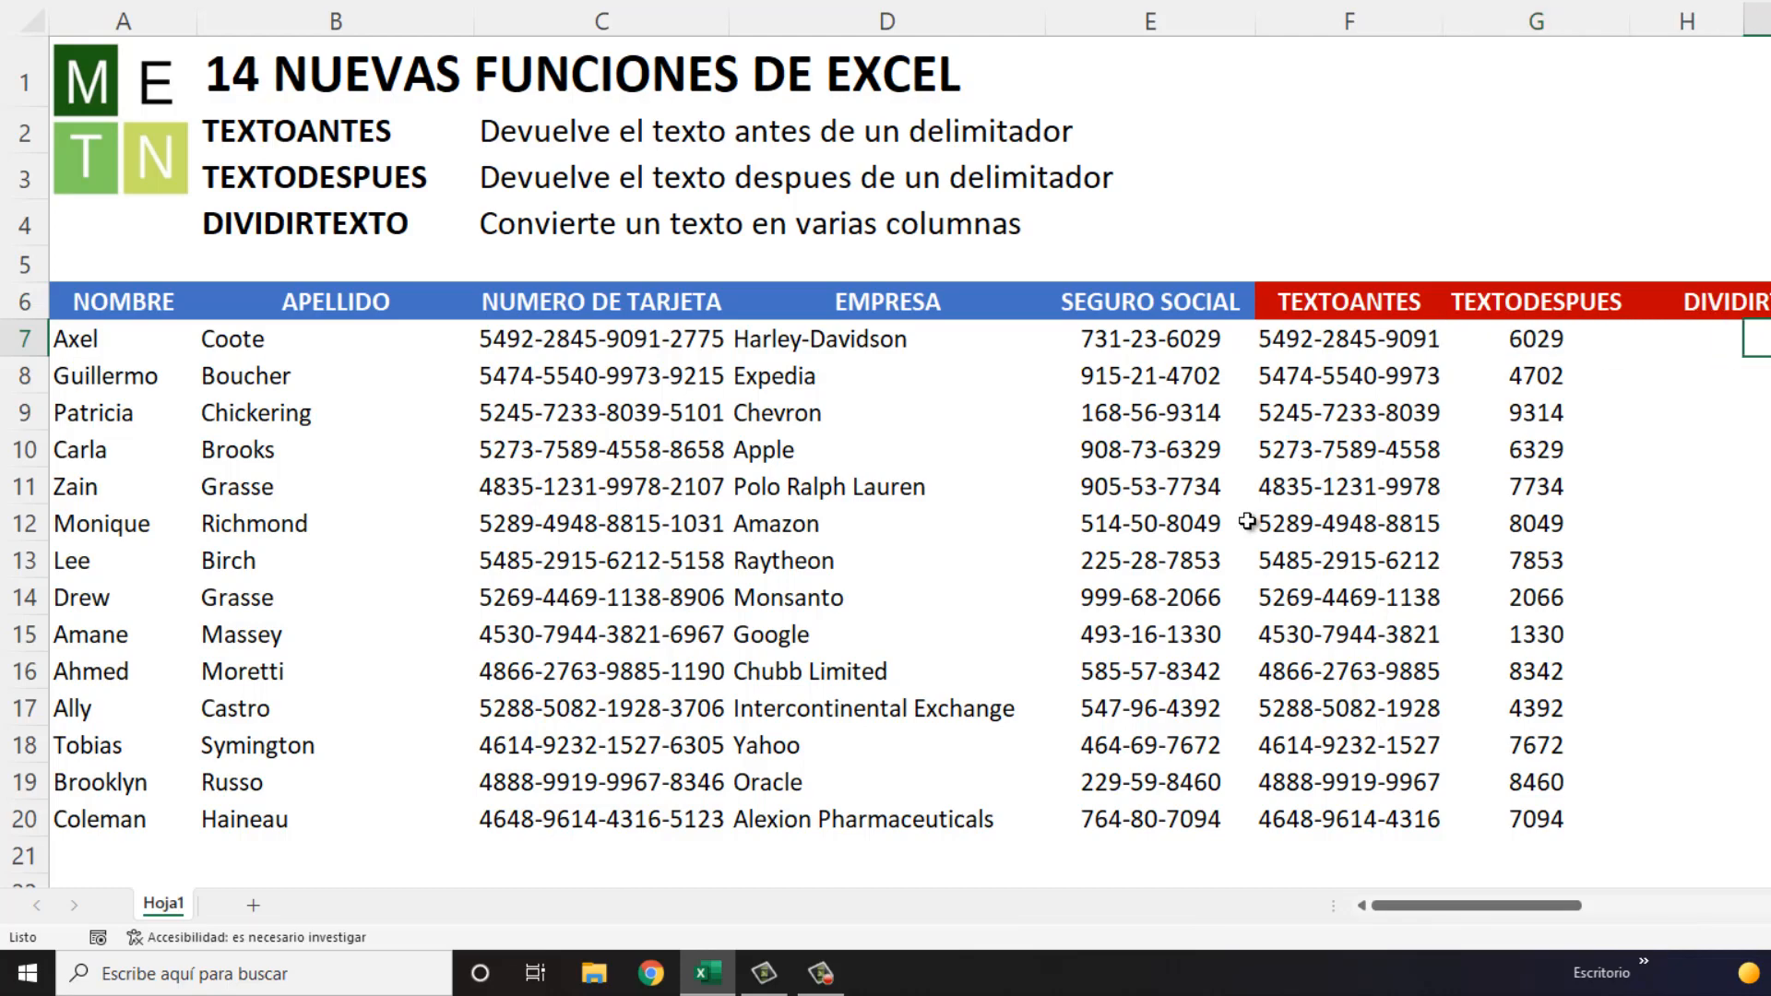
key("Left")
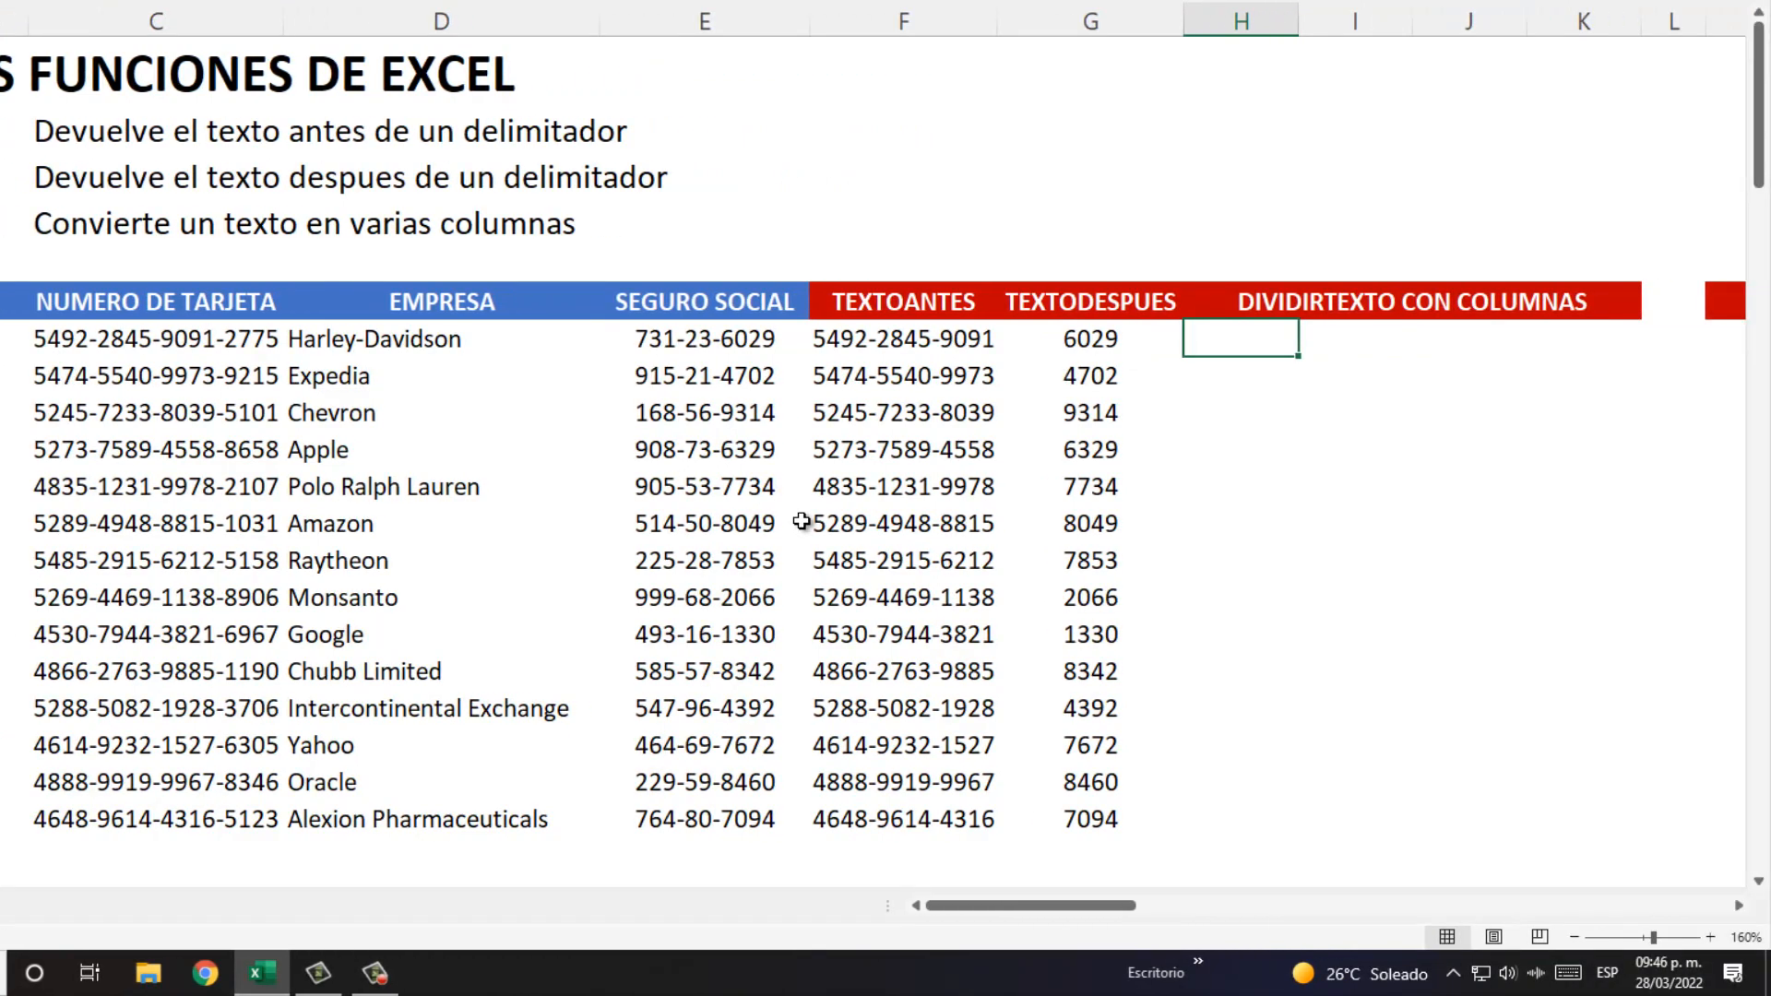
type("=")
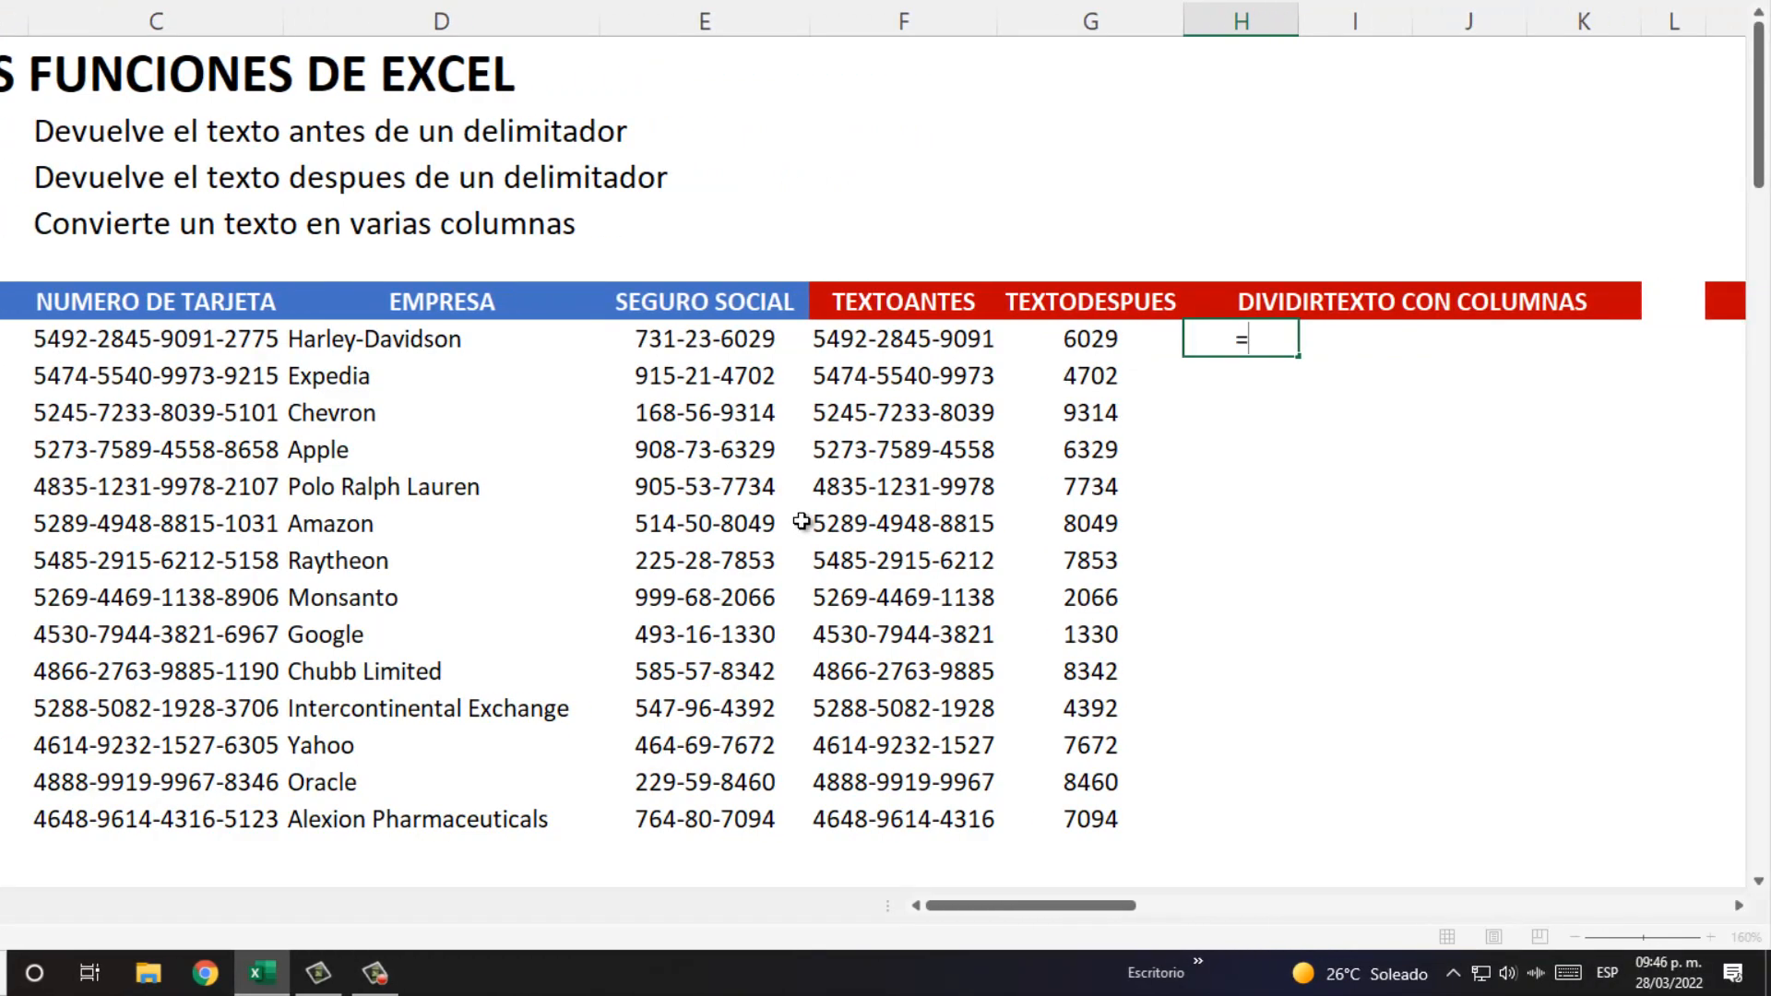
type("divi")
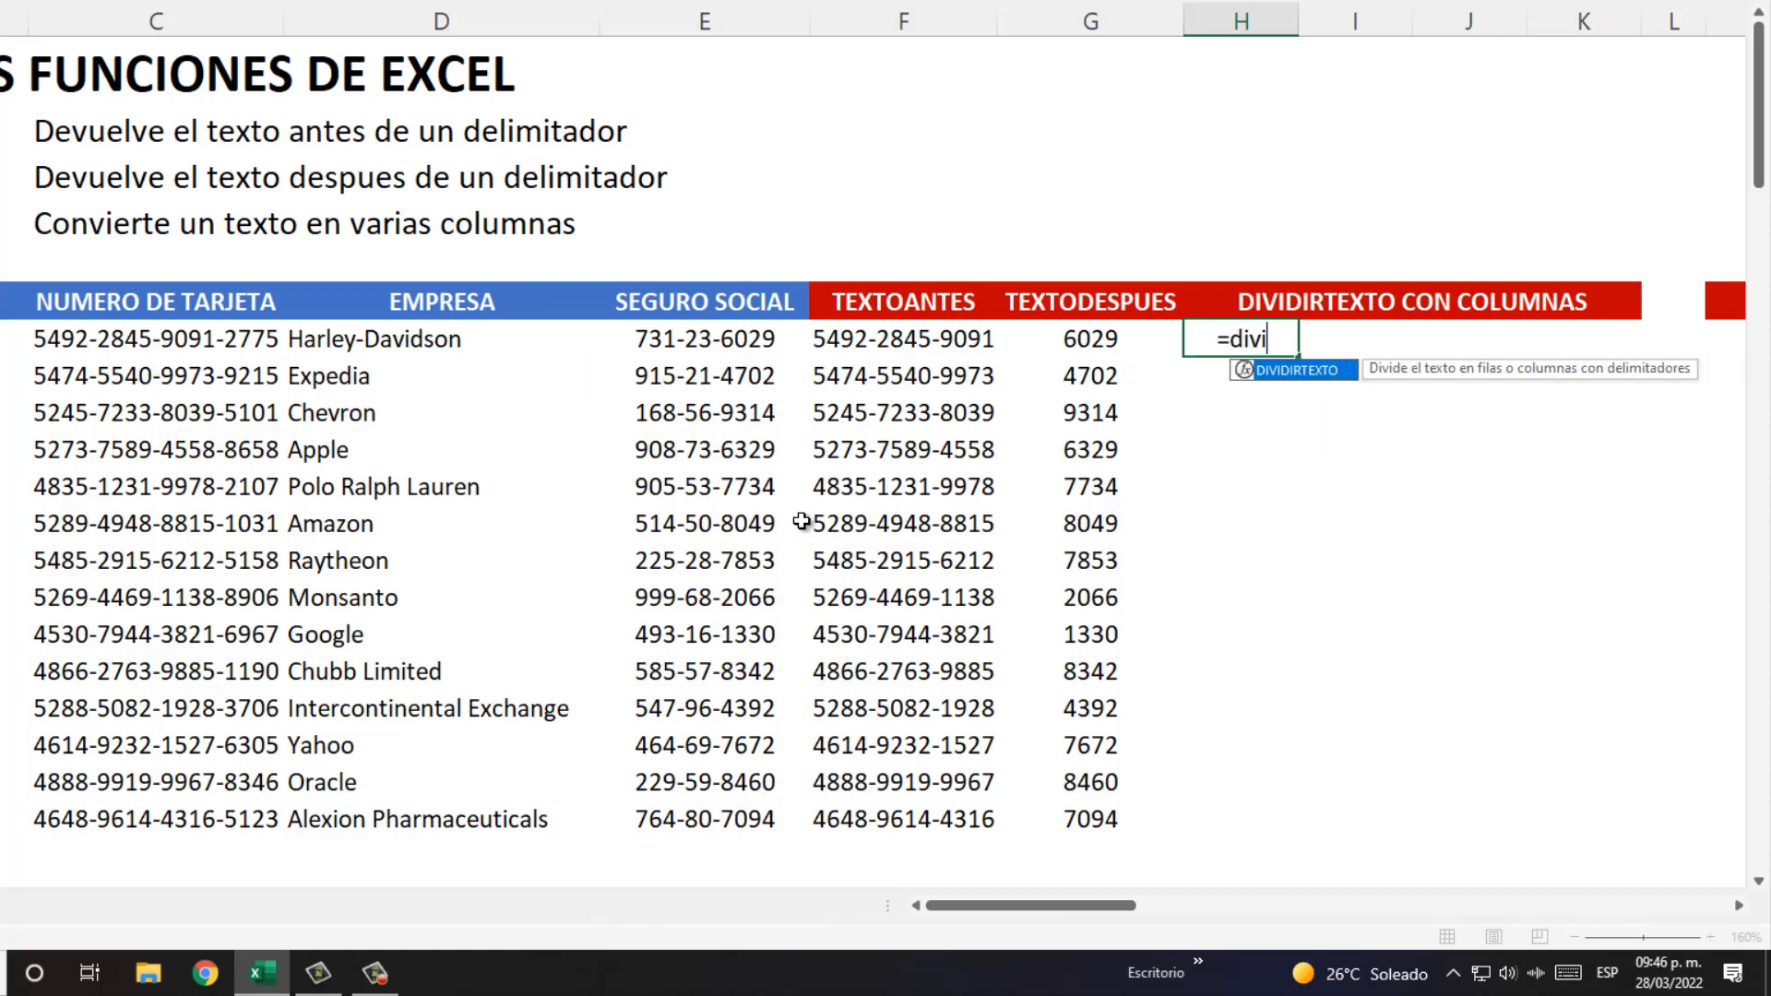
key("Tab")
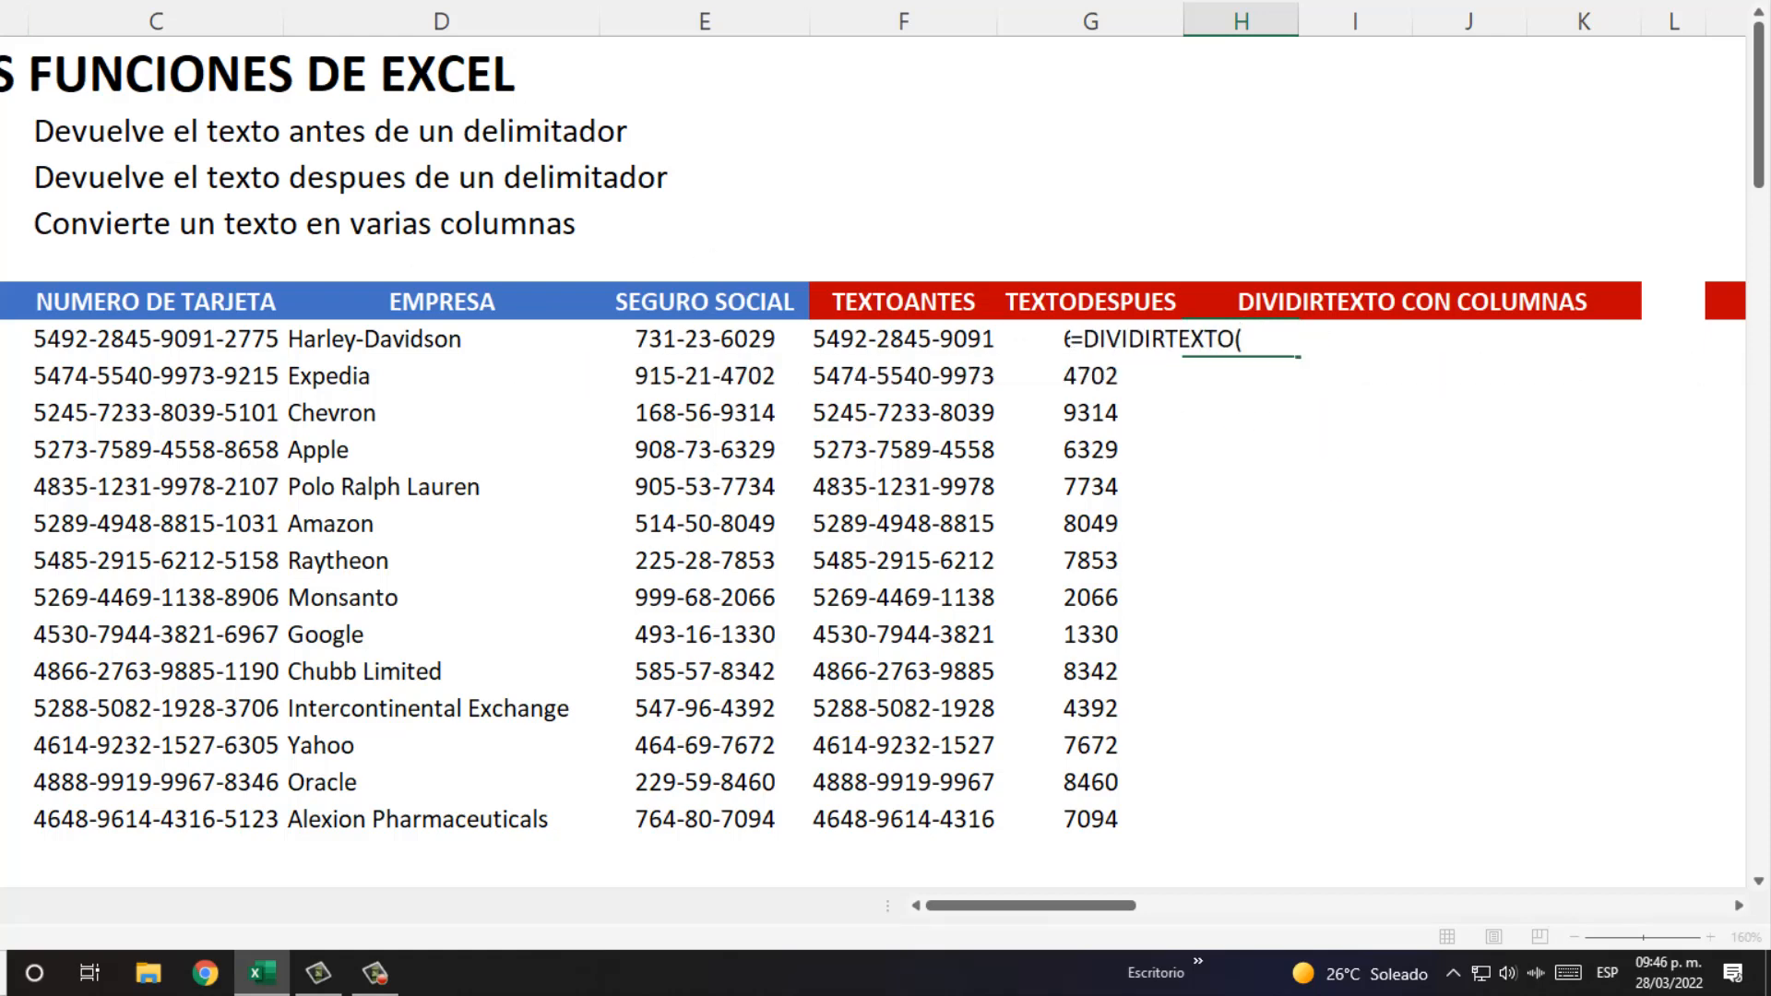
key("ctrl+a")
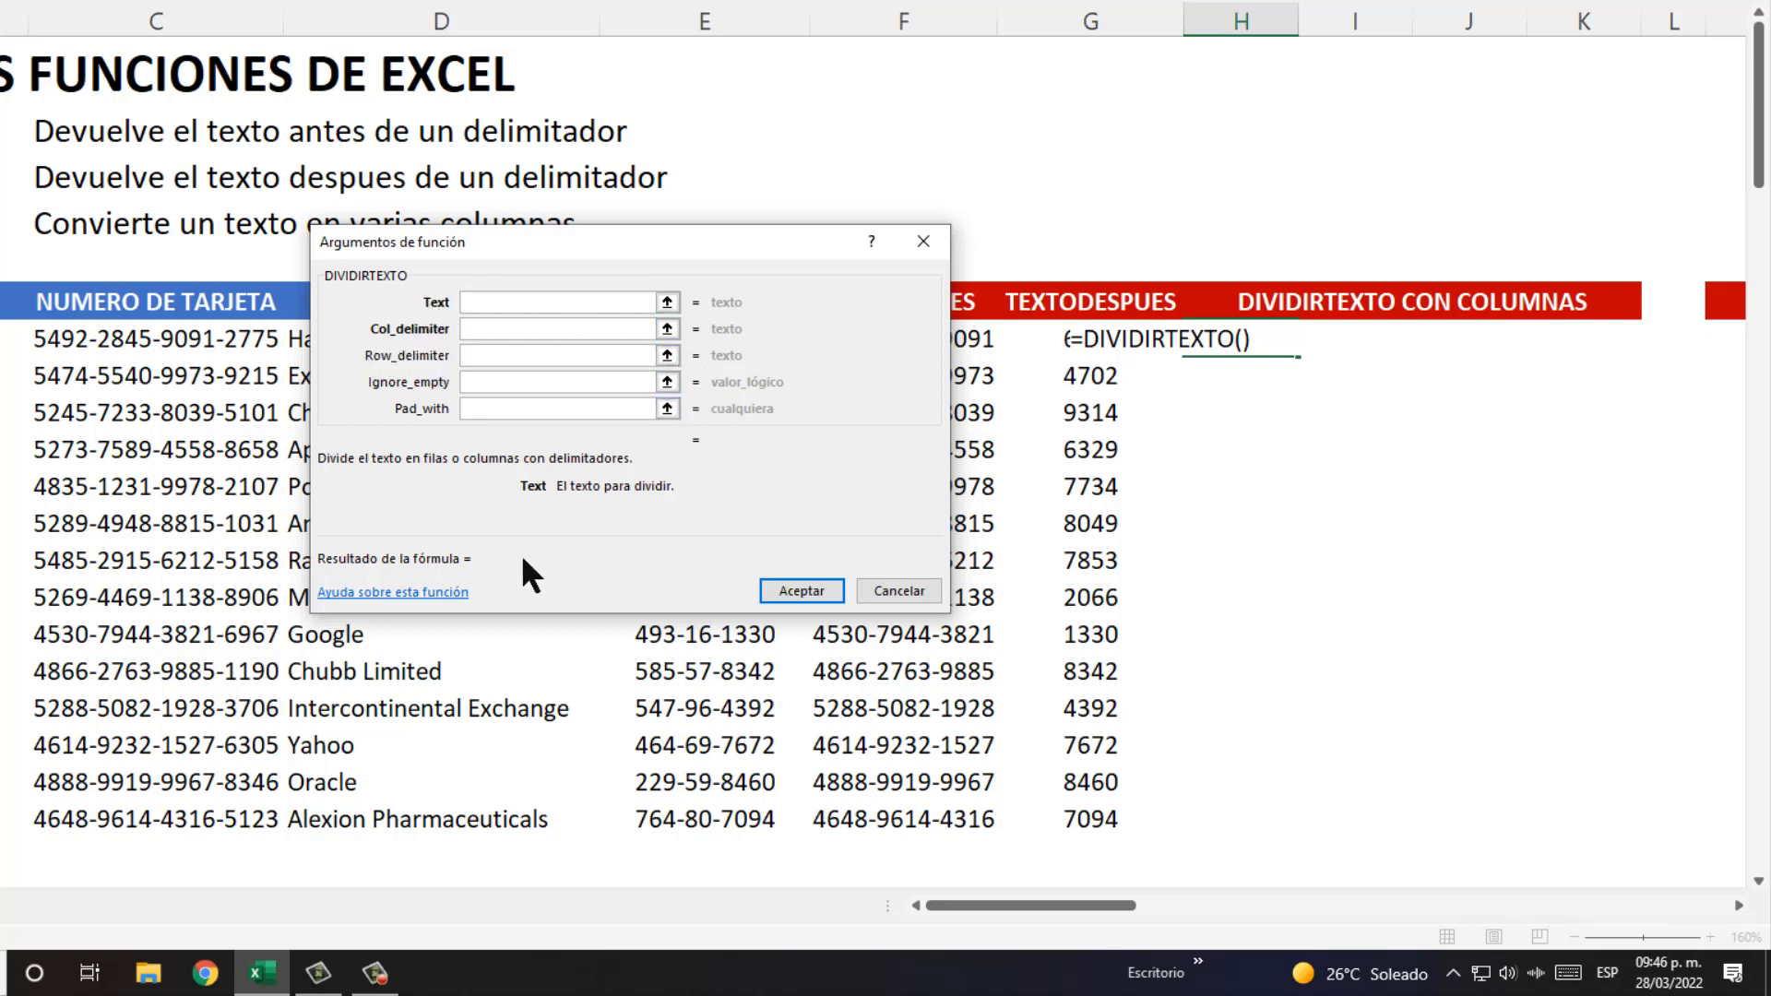
left_click(507, 330)
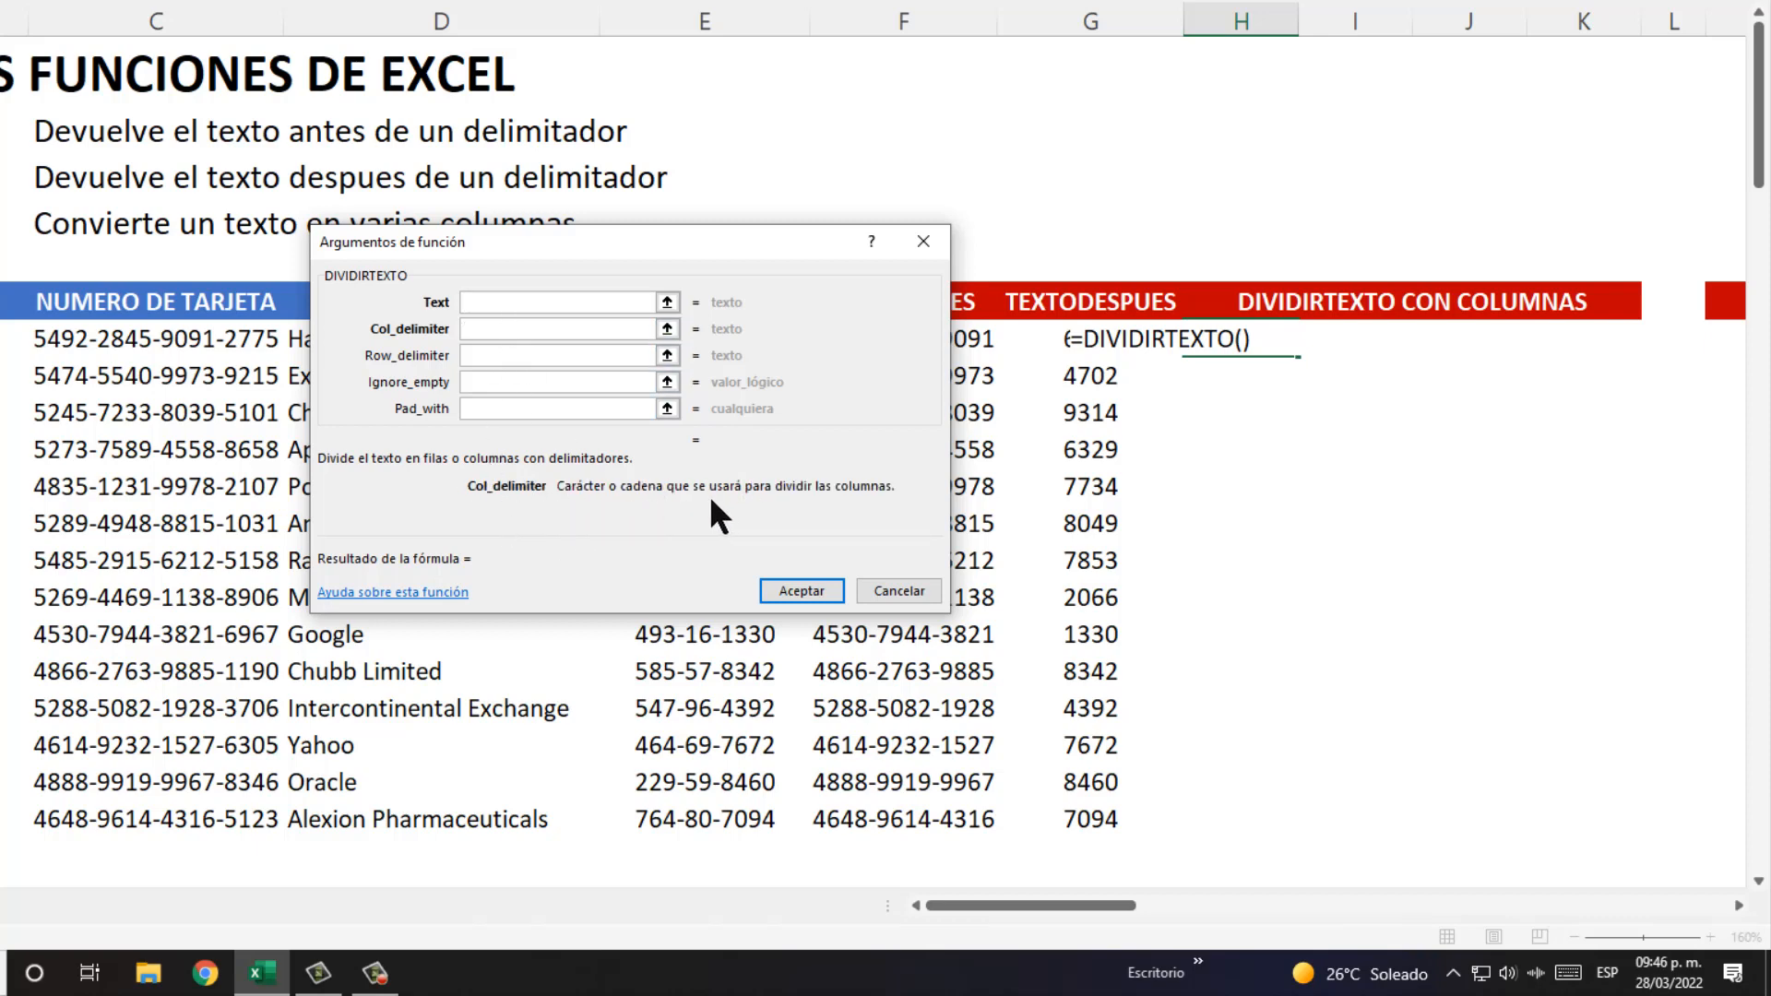
left_click(537, 358)
left_click(508, 384)
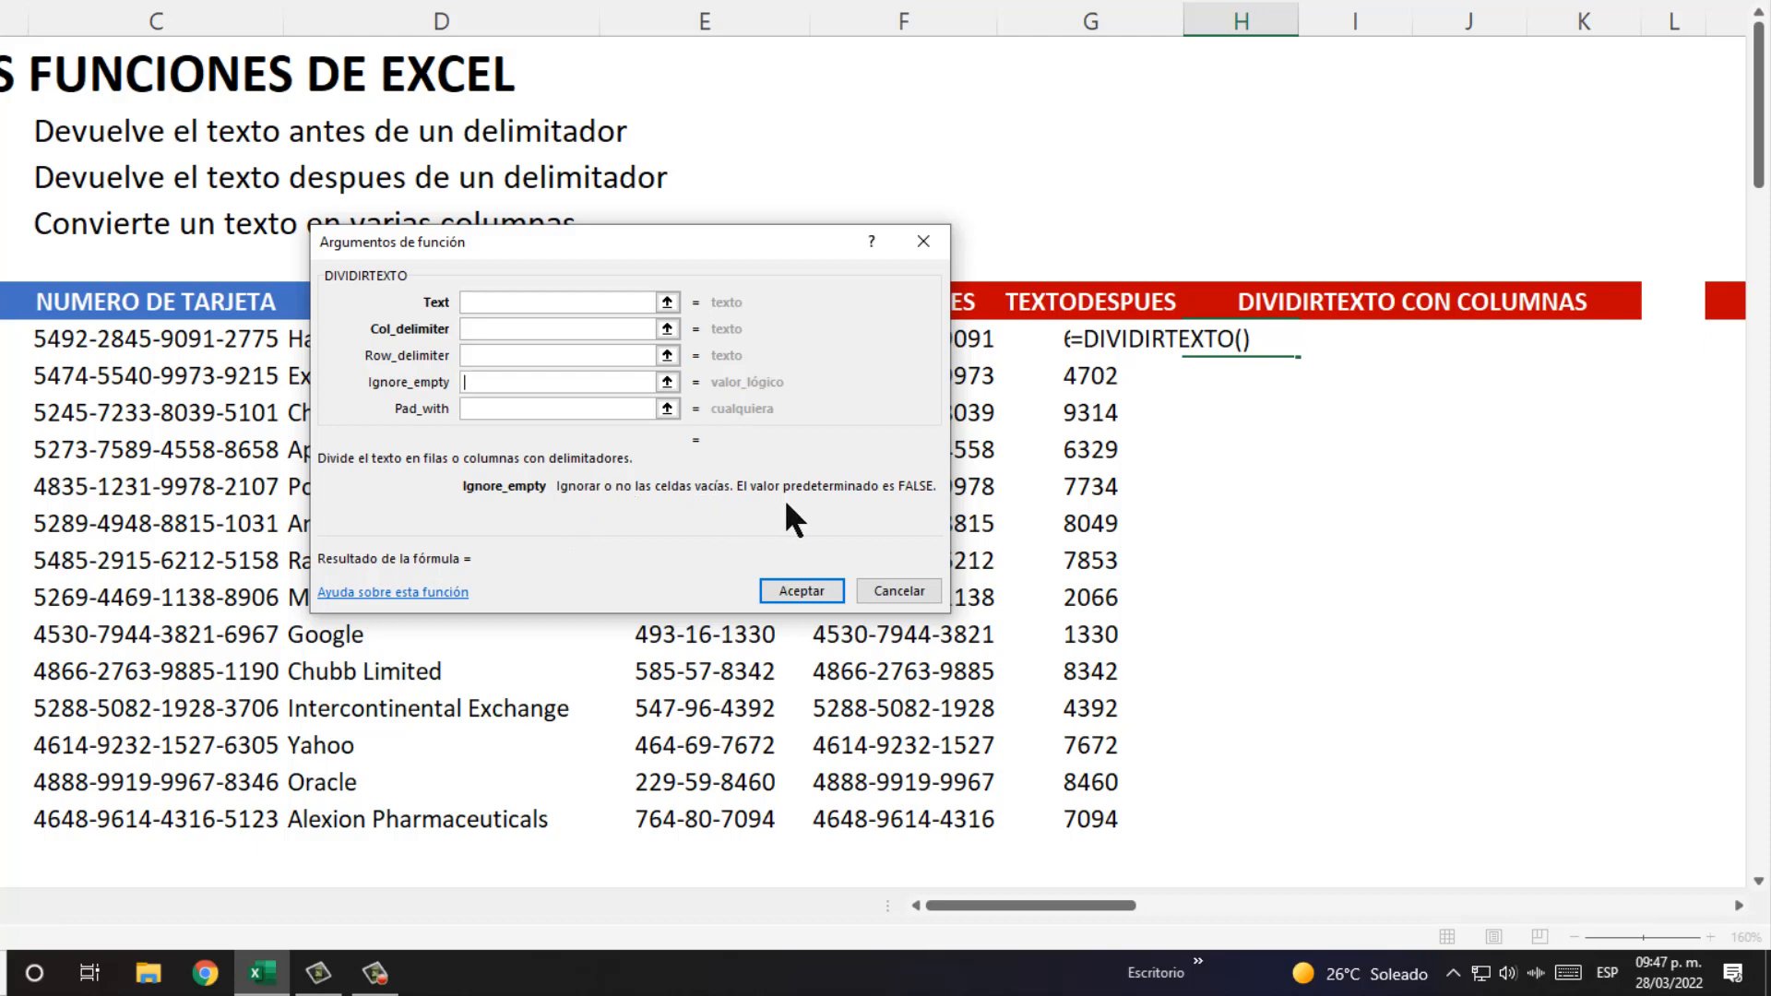
left_click(513, 411)
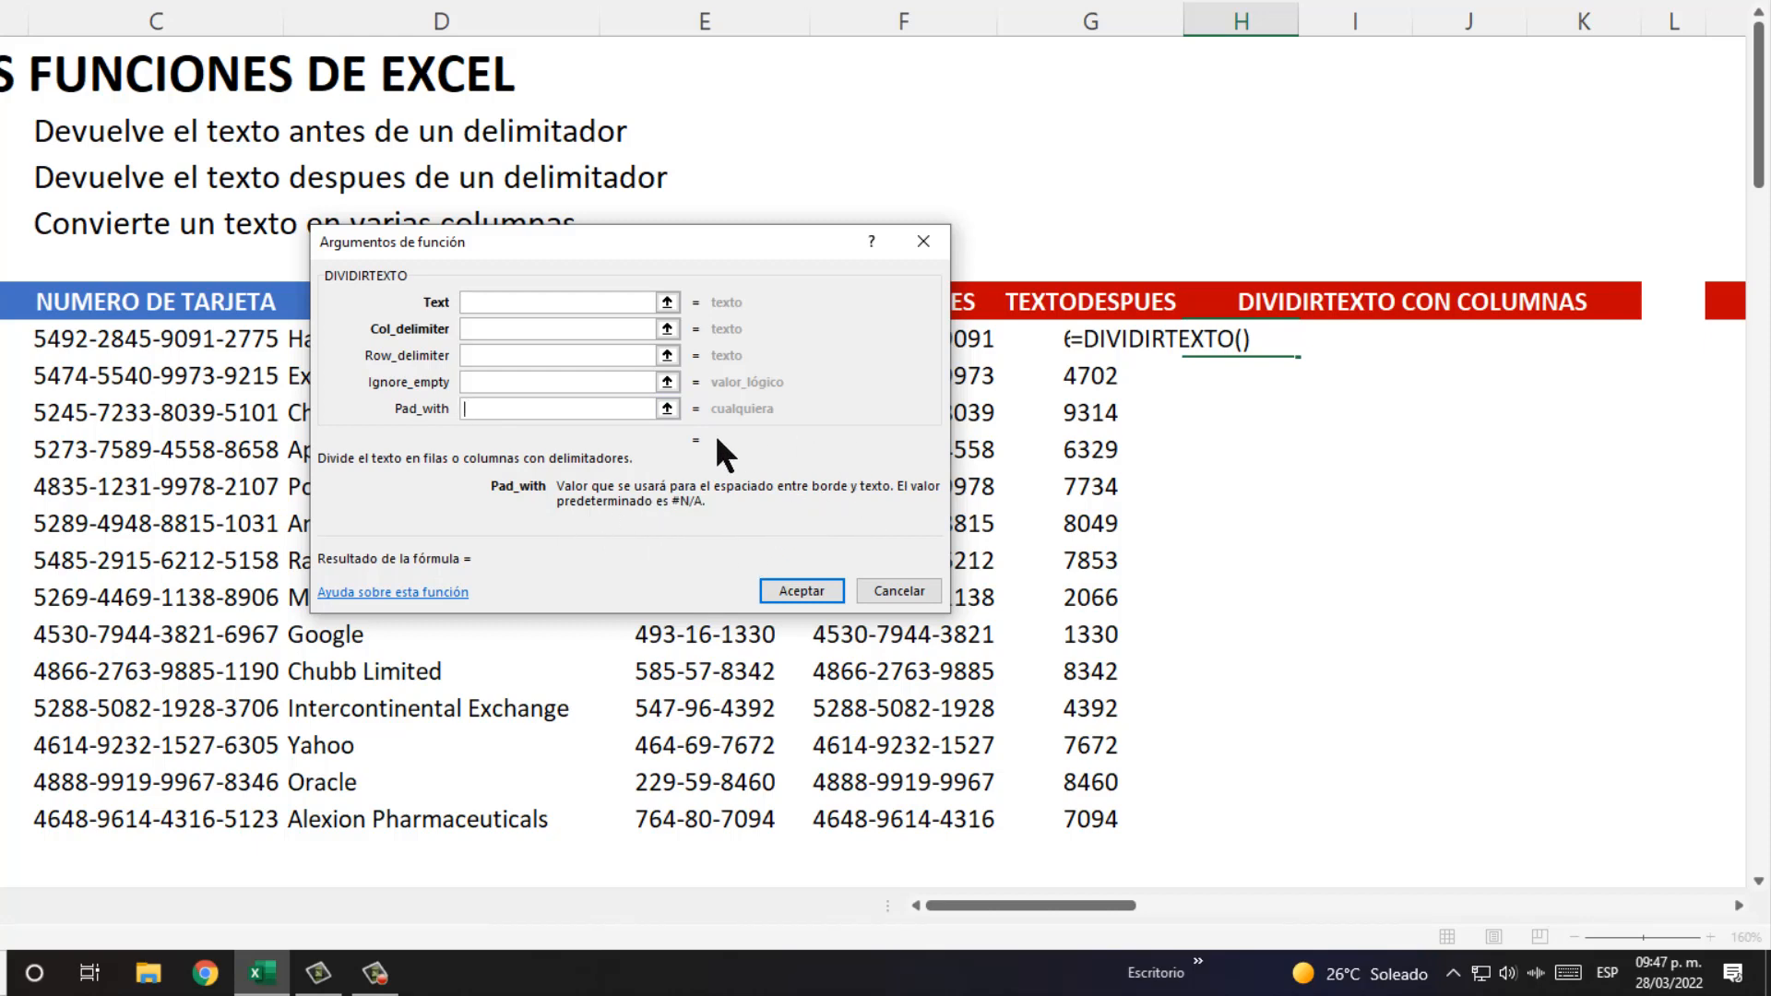
key("Escape")
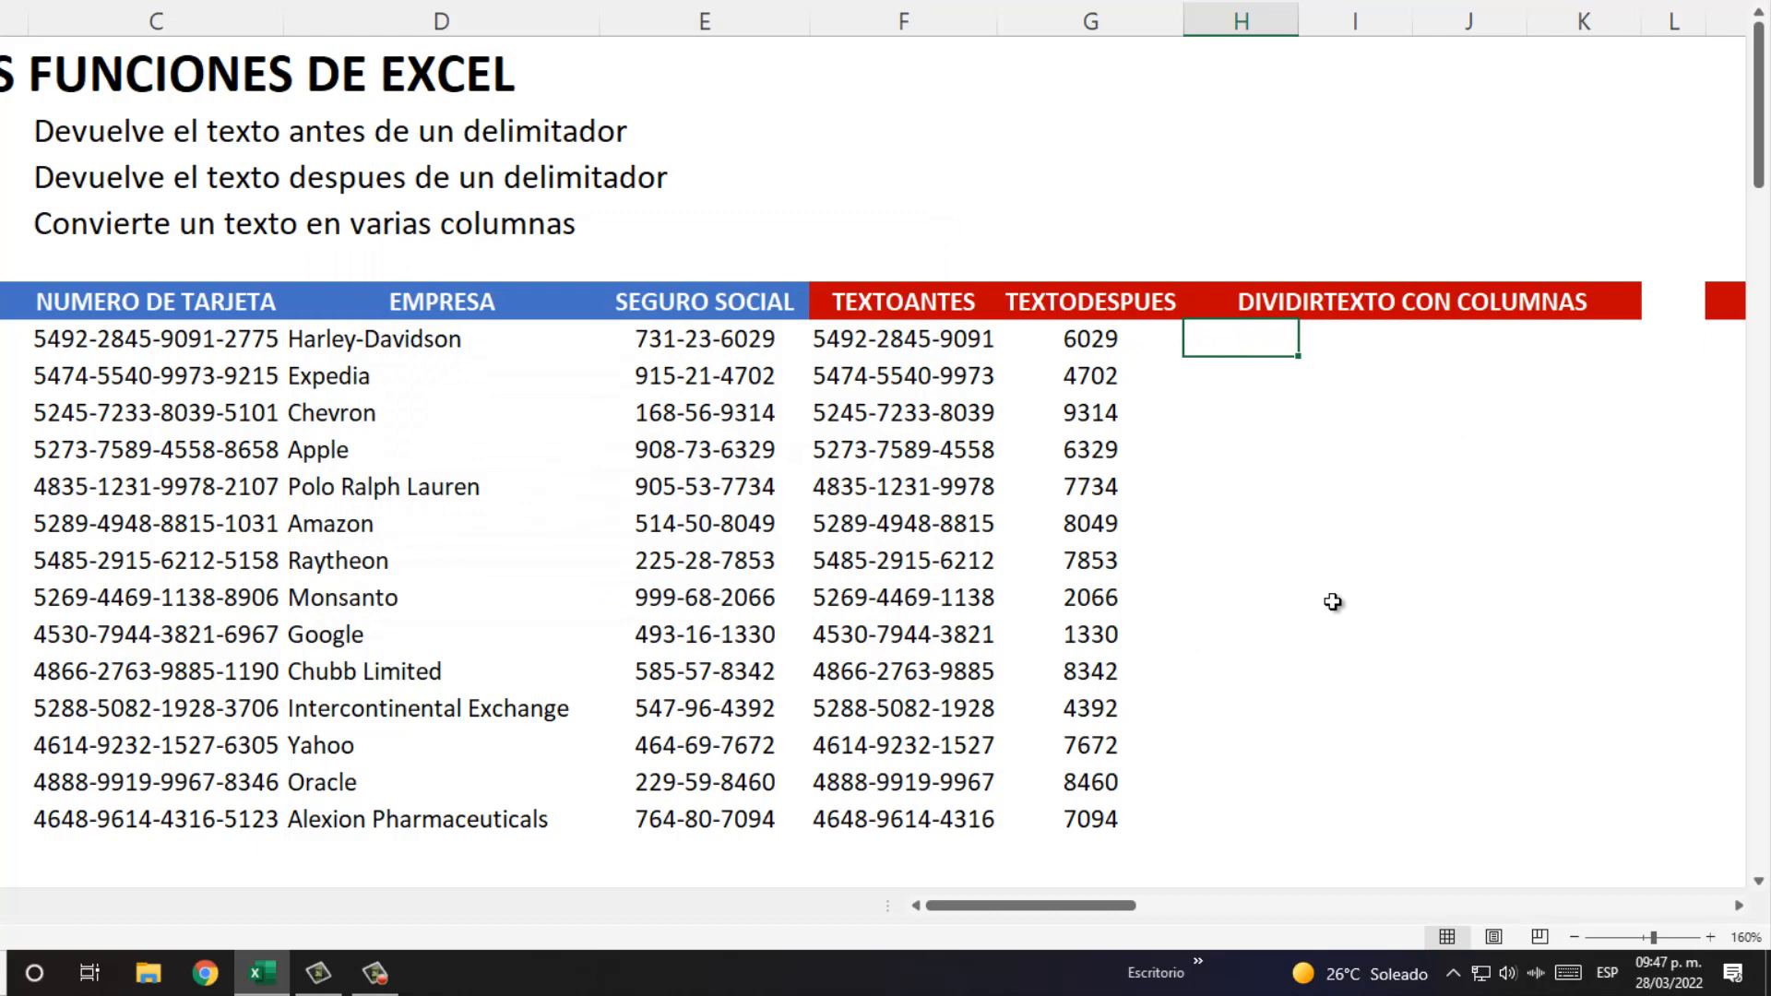
Step: Enter =DIVIDIRTEXTO(C7,"-") in H7 to split the NUMERO DE TARJETA value into columns, and check the spilled cells through K7
type("=")
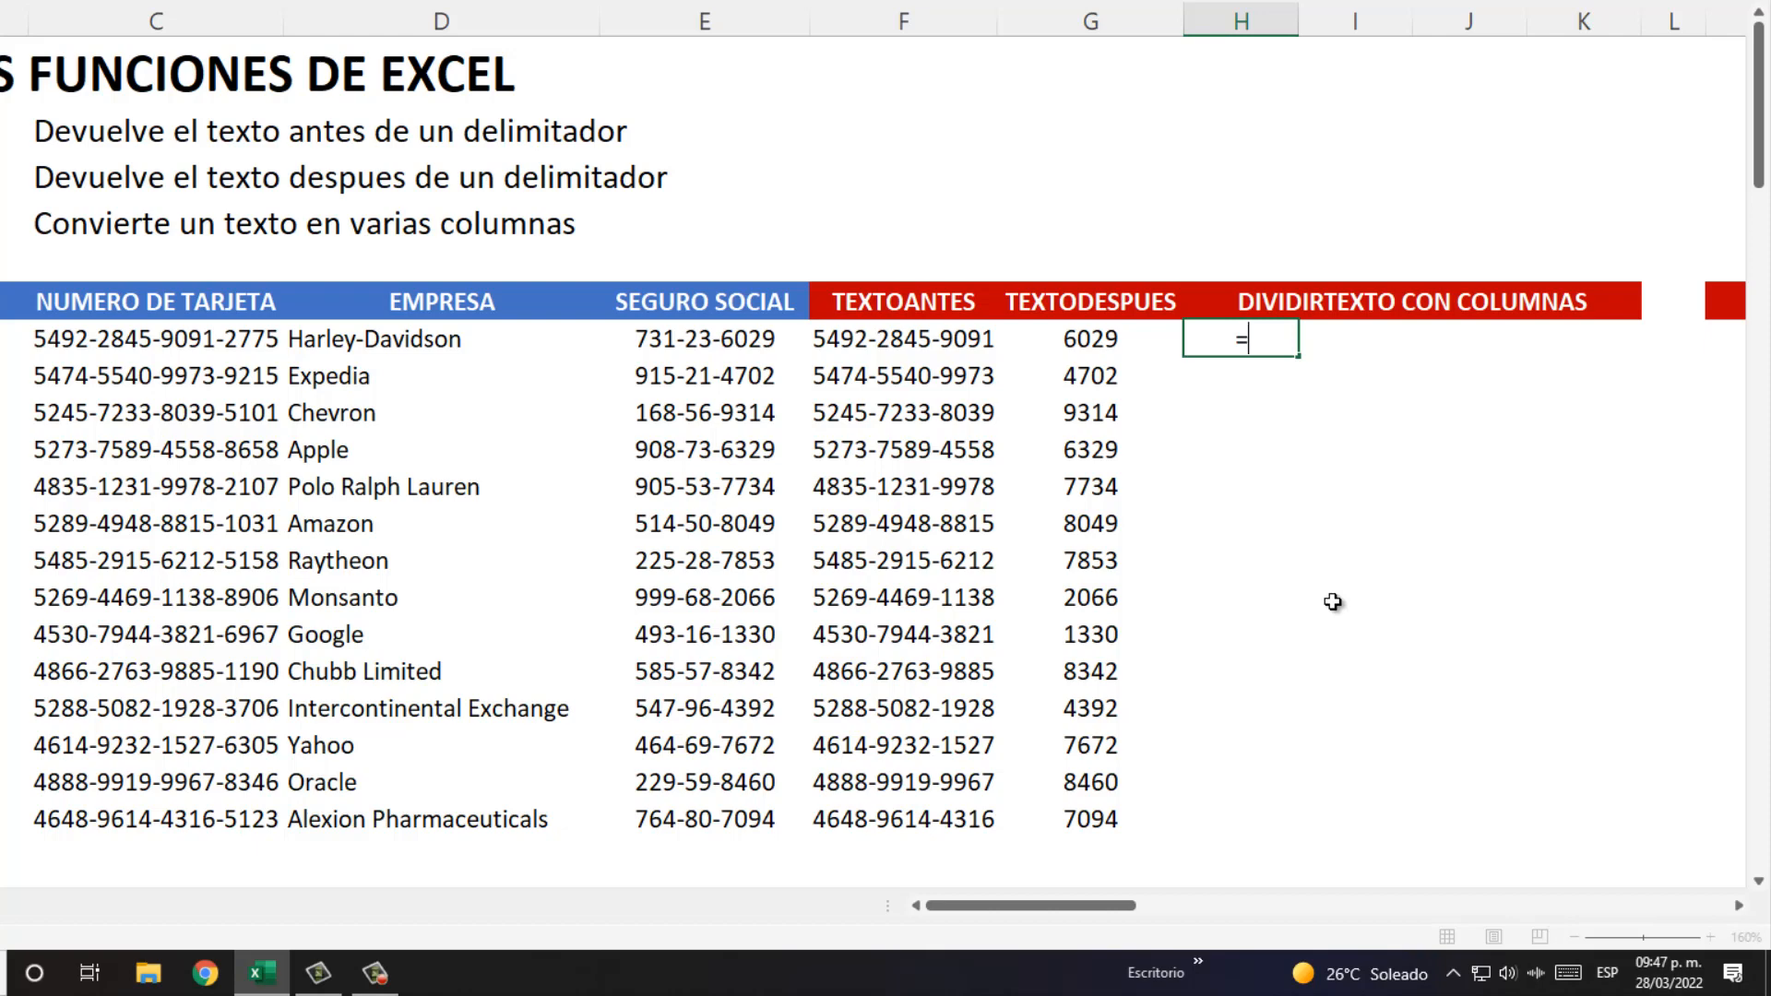
type("divi")
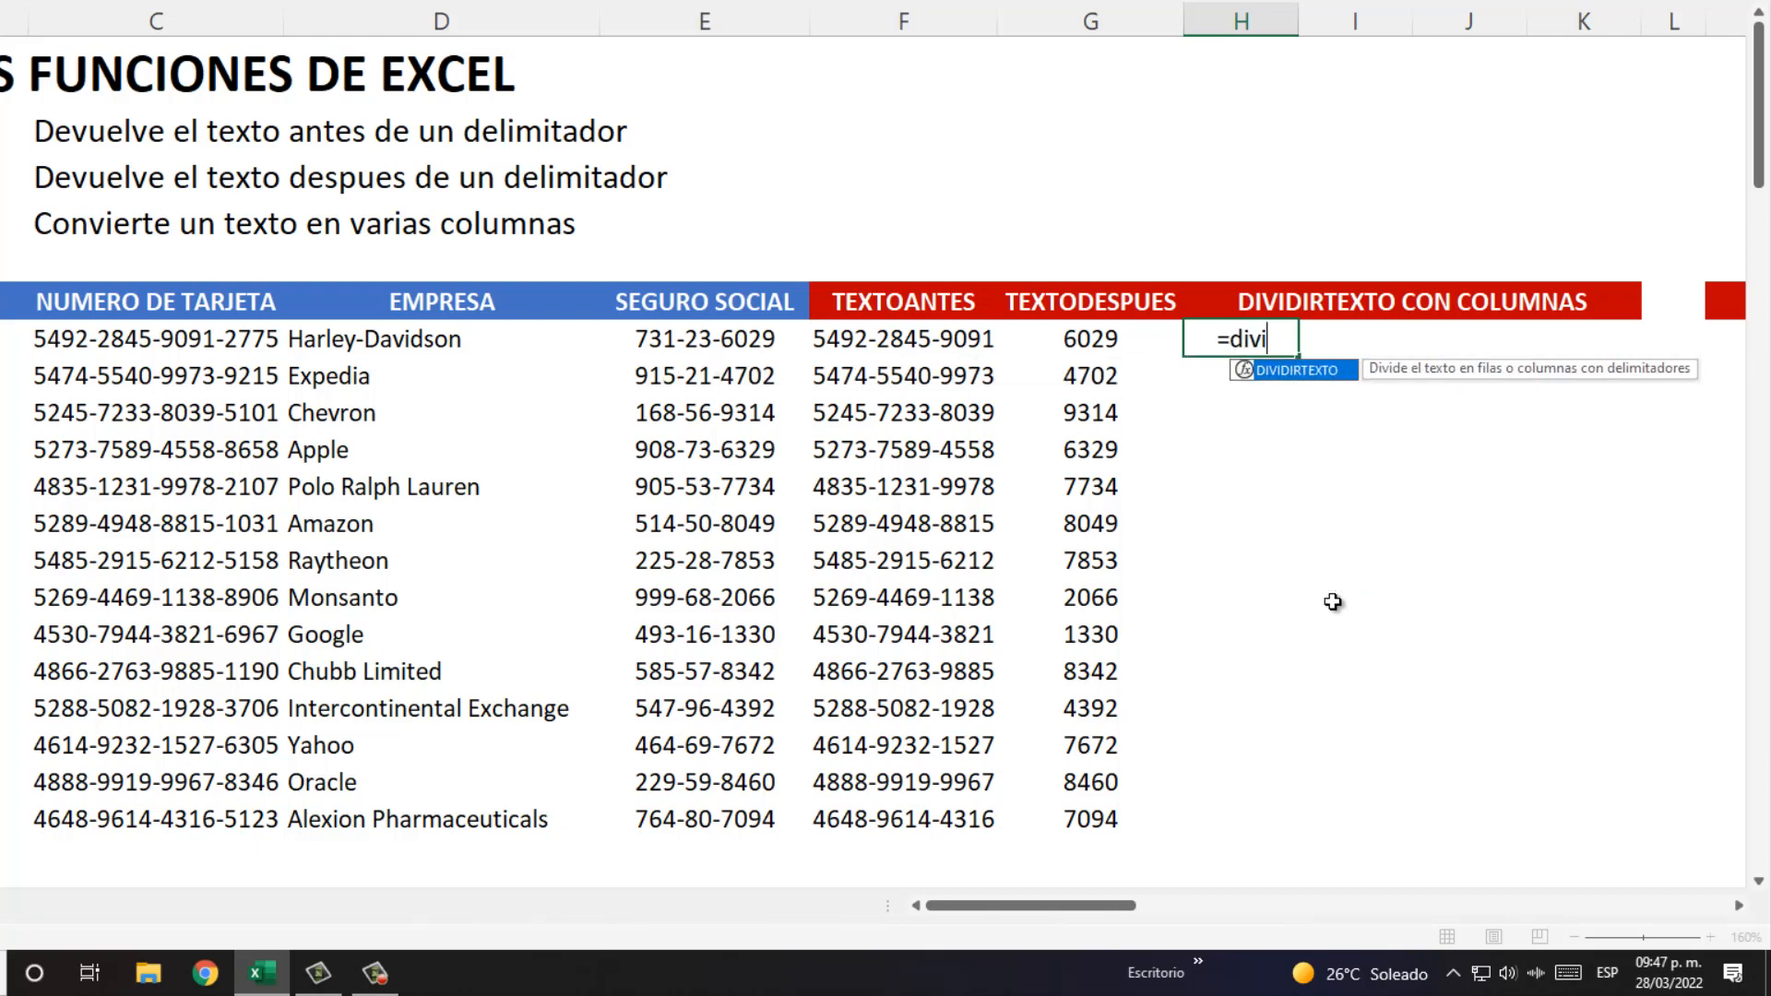
key("Tab")
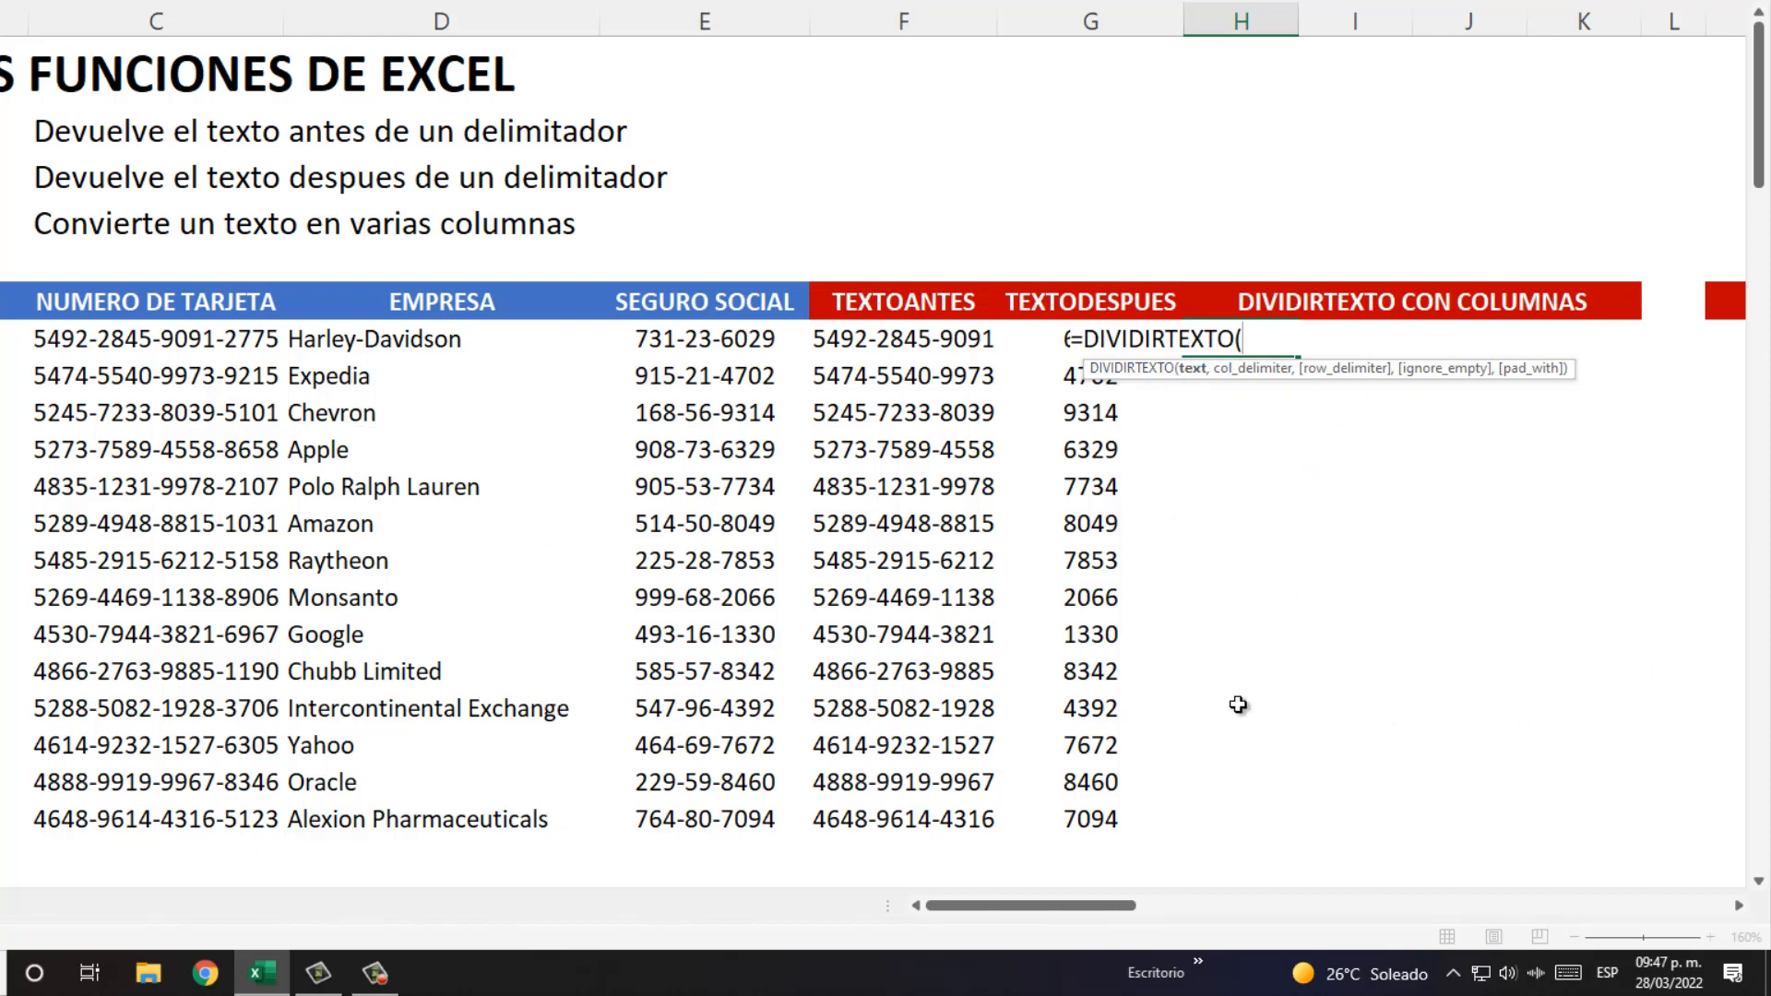
left_click(185, 341)
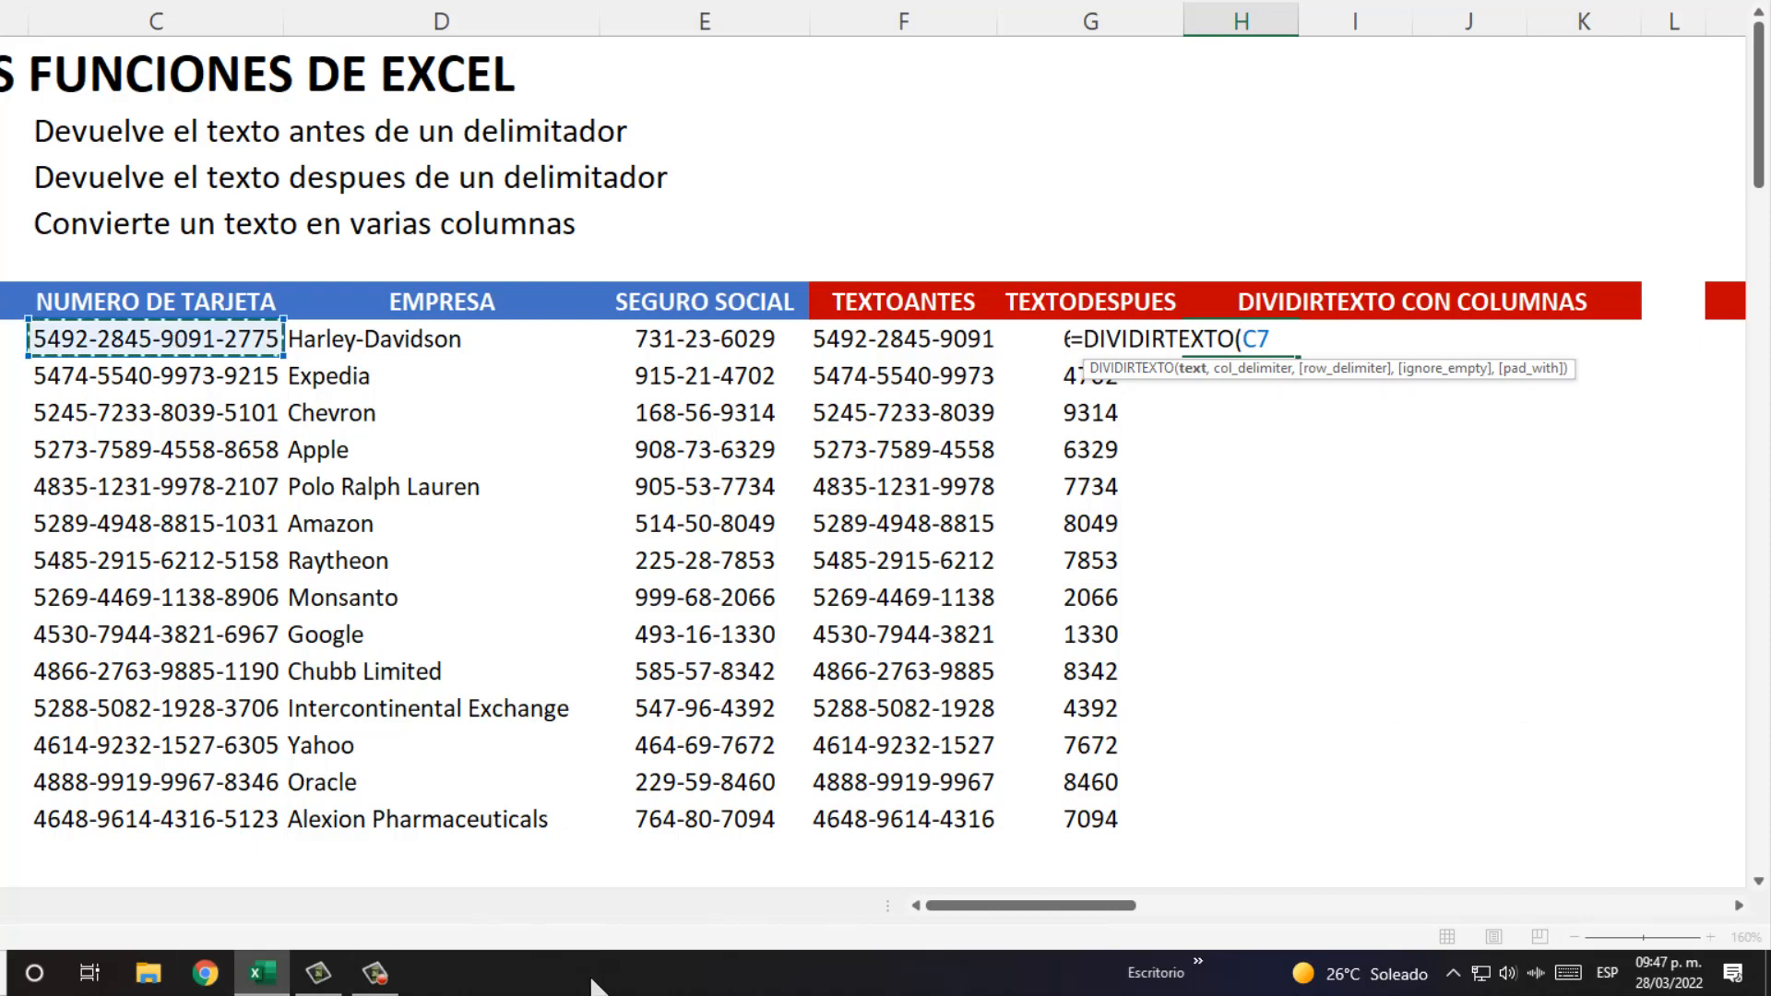
type(",")
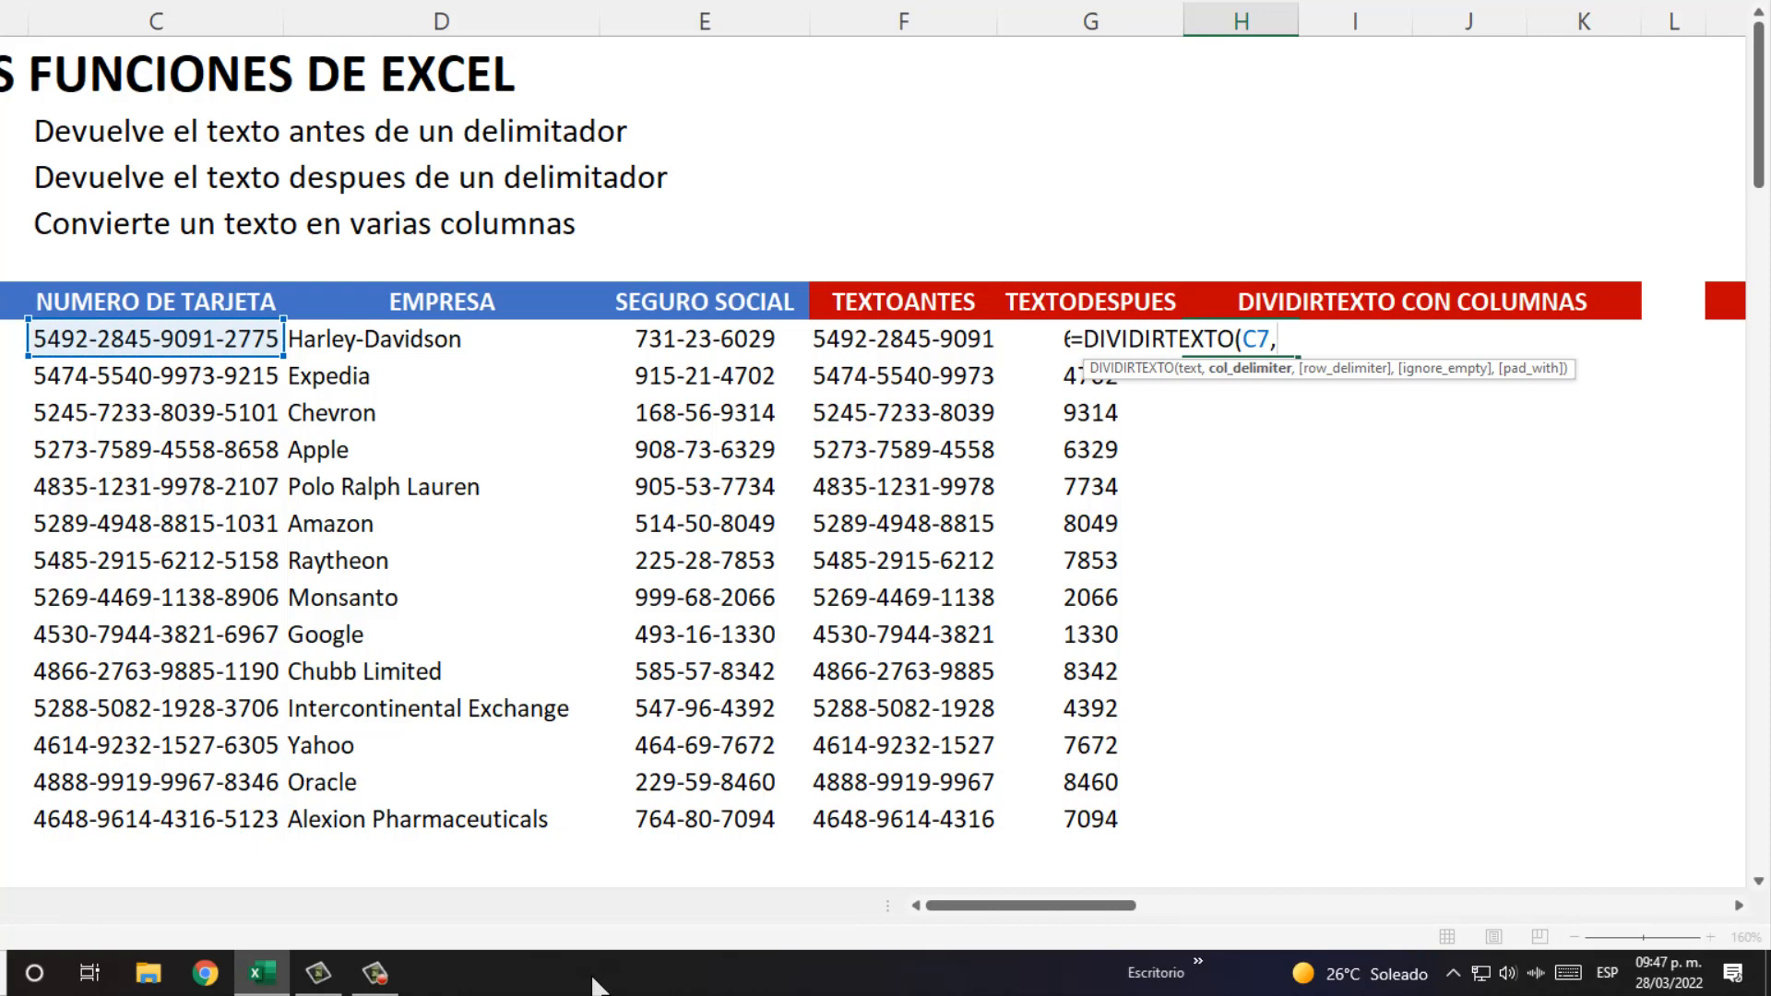
type("\"-\"")
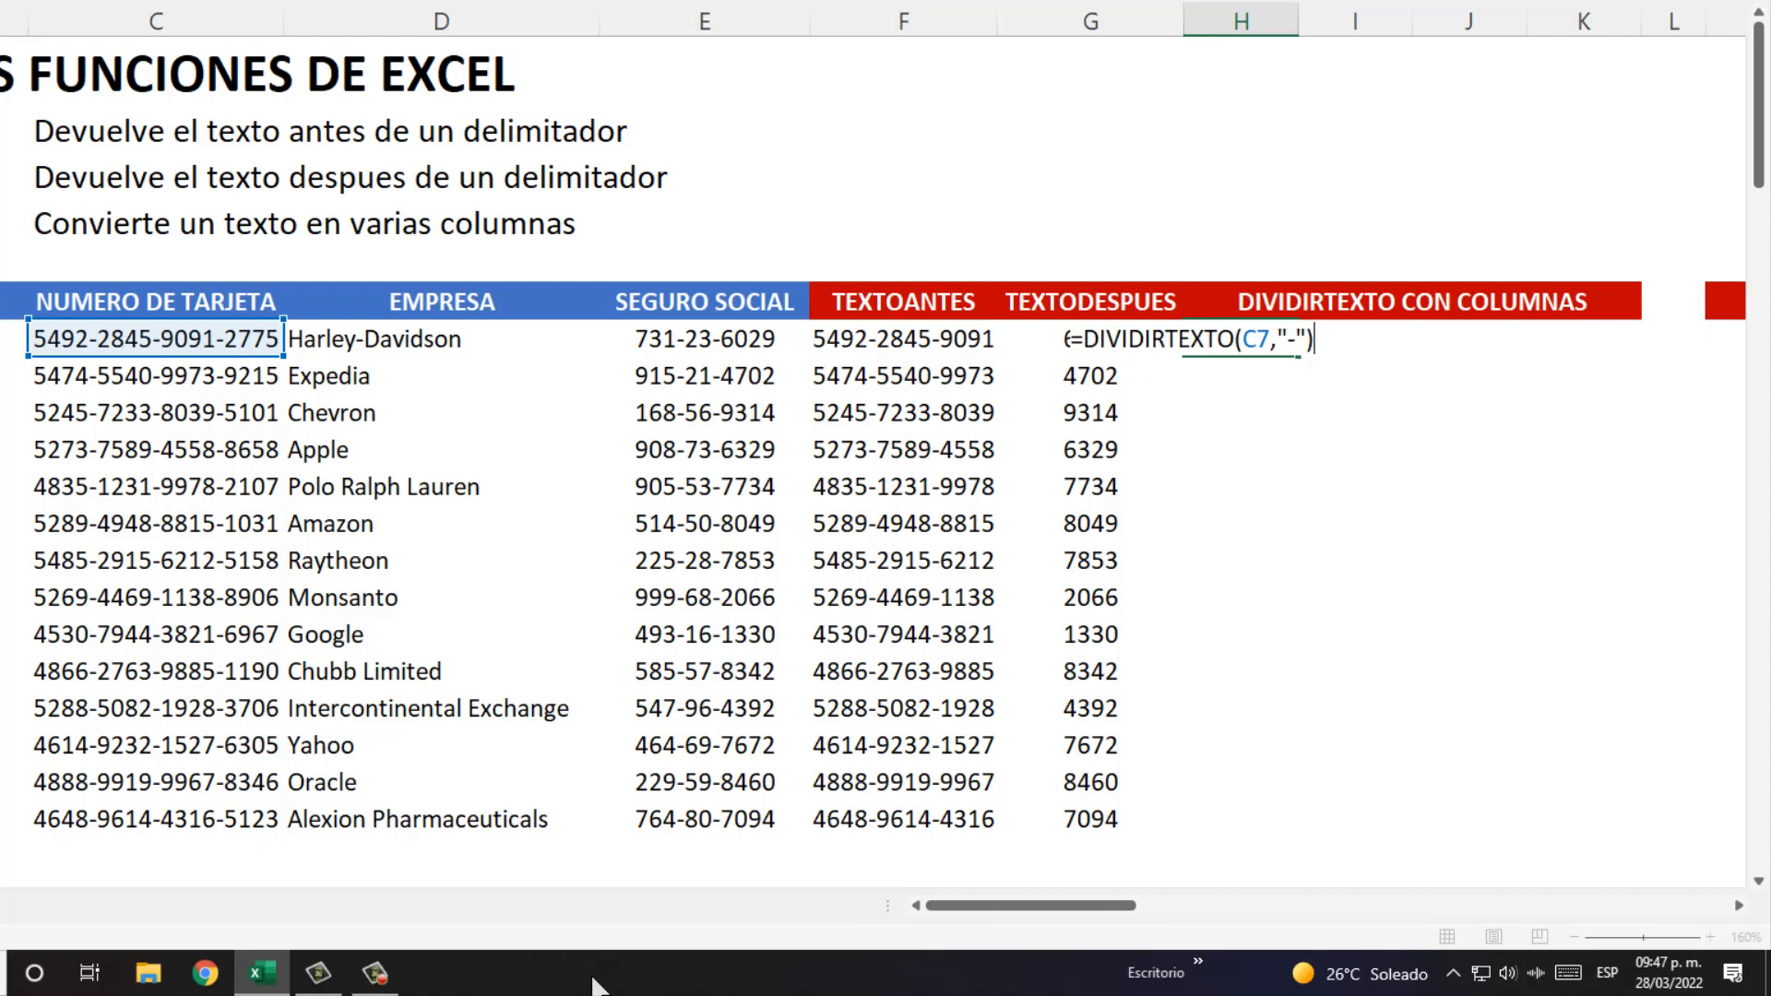
key("Return")
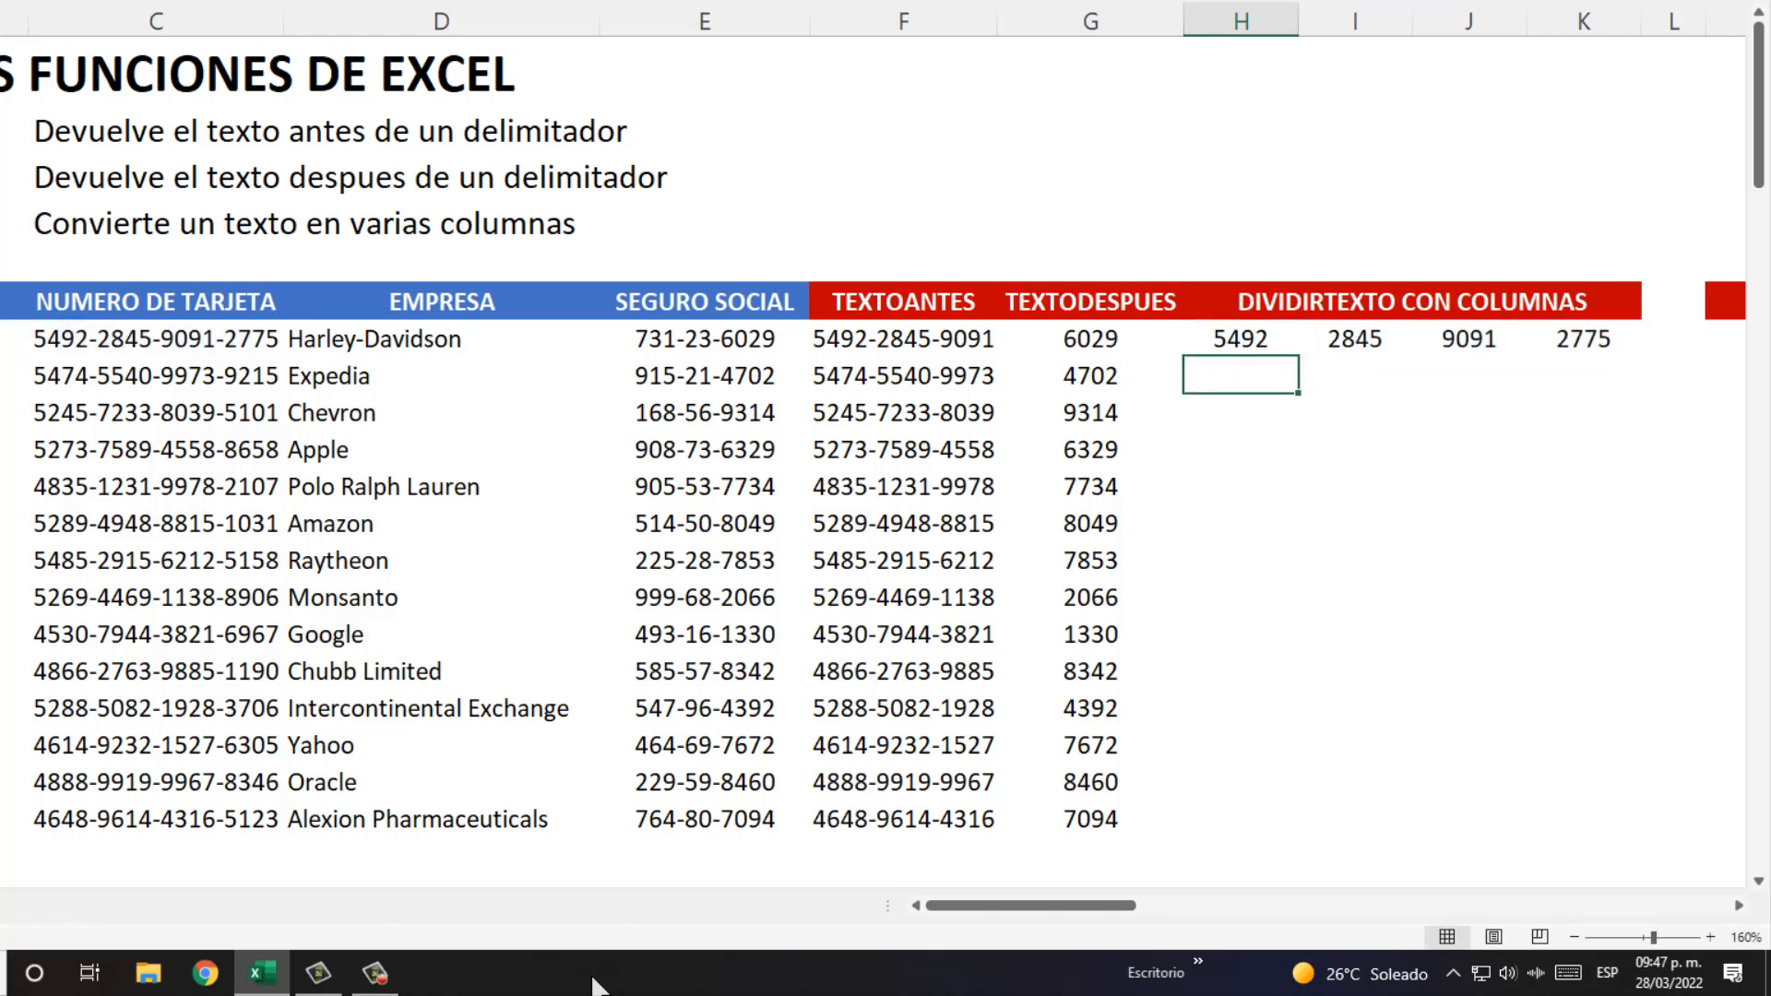
key("Up")
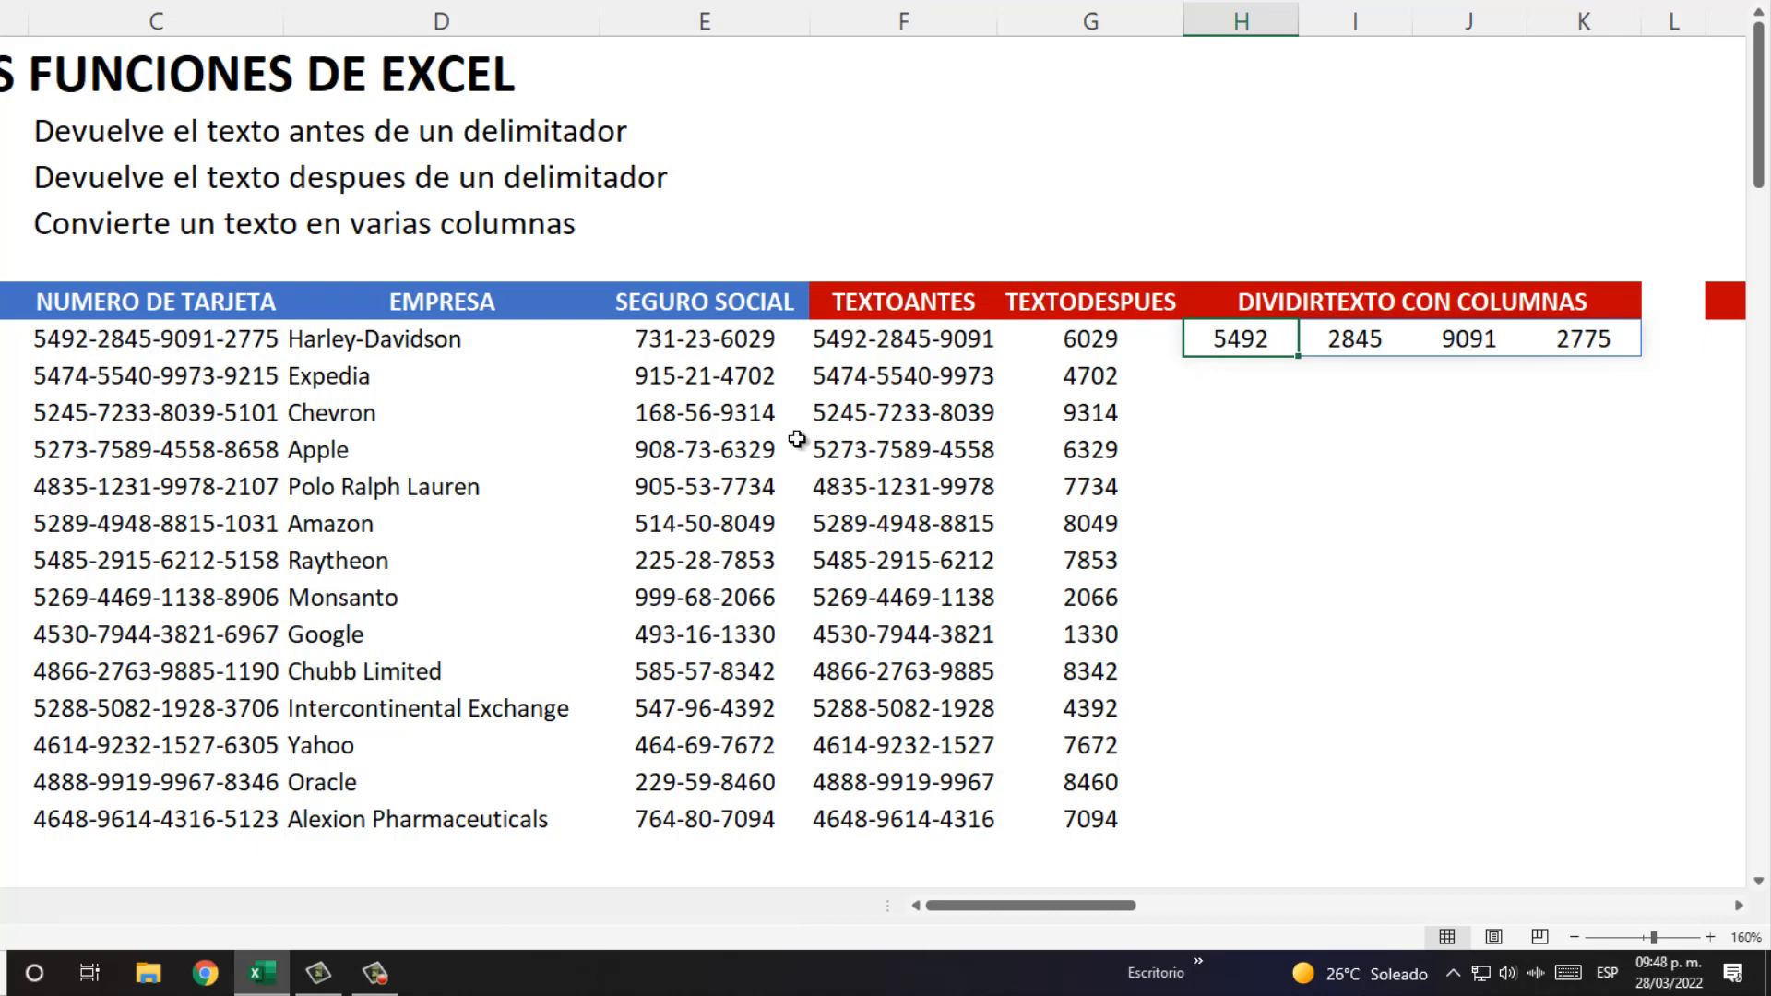
left_click(1374, 339)
left_click(1529, 355)
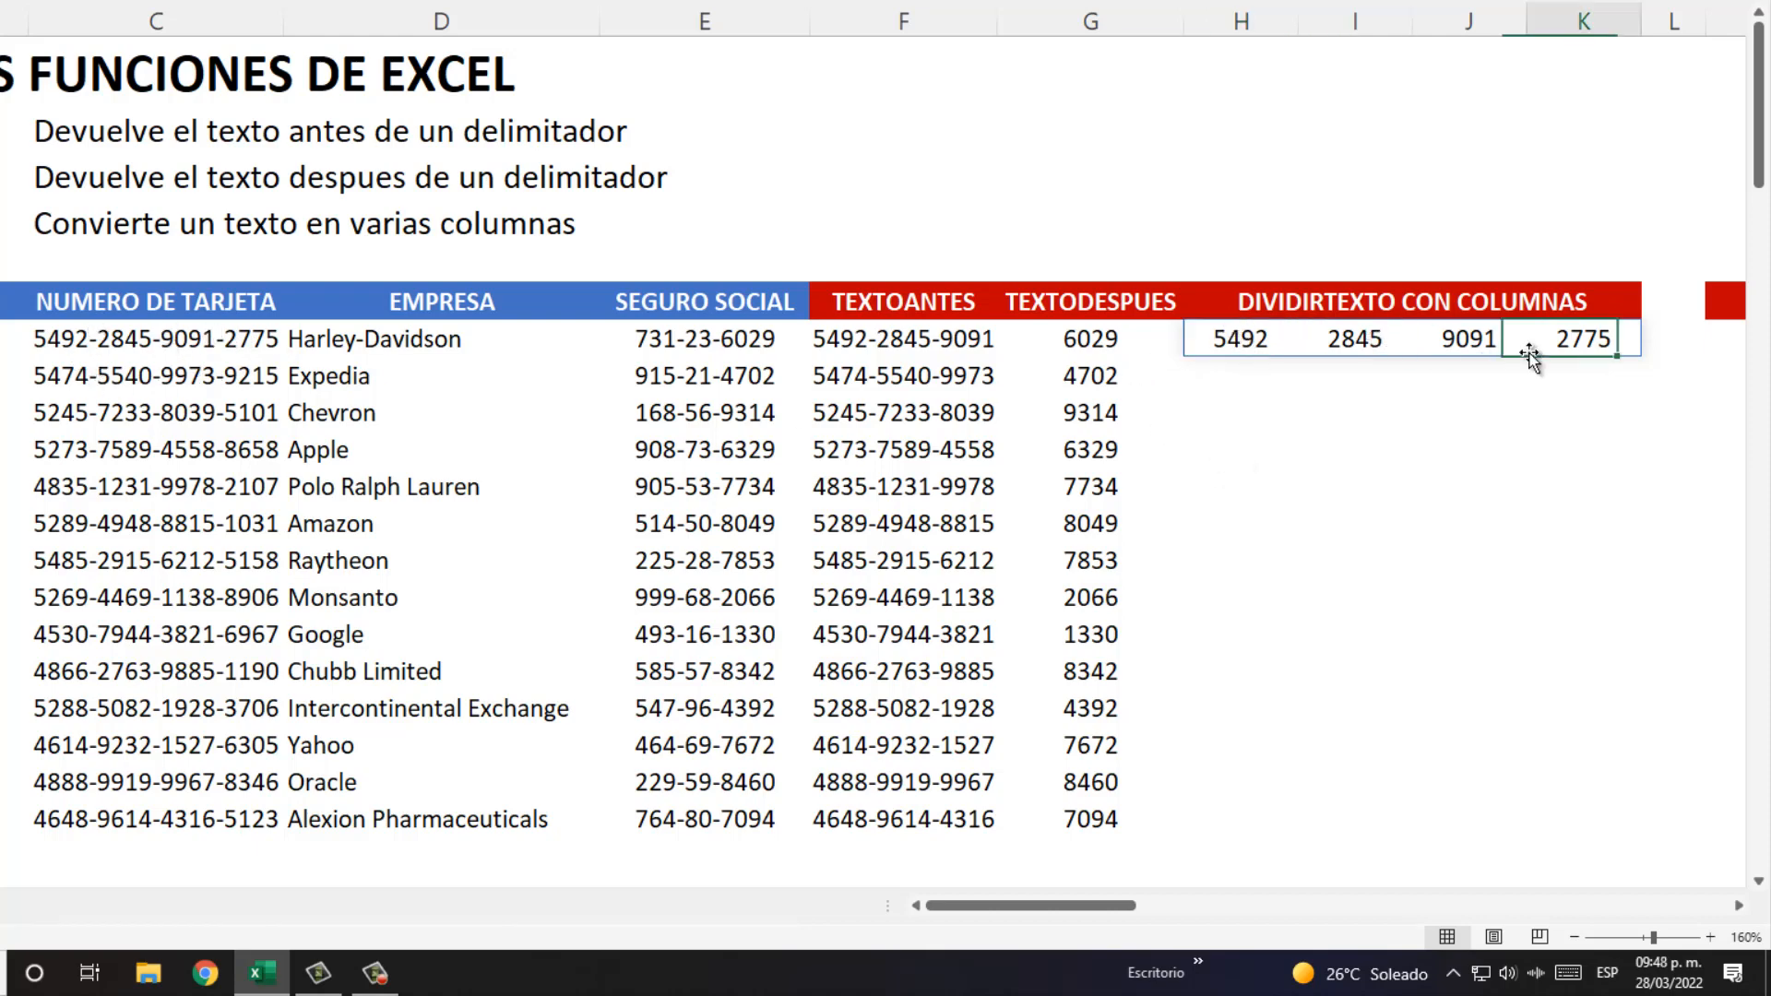
left_click(1462, 340)
left_click(1355, 340)
Step: Copy the DIVIDIRTEXTO formula from H7 down through H20 to split every NUMERO DE TARJETA value into columns
left_click(1241, 340)
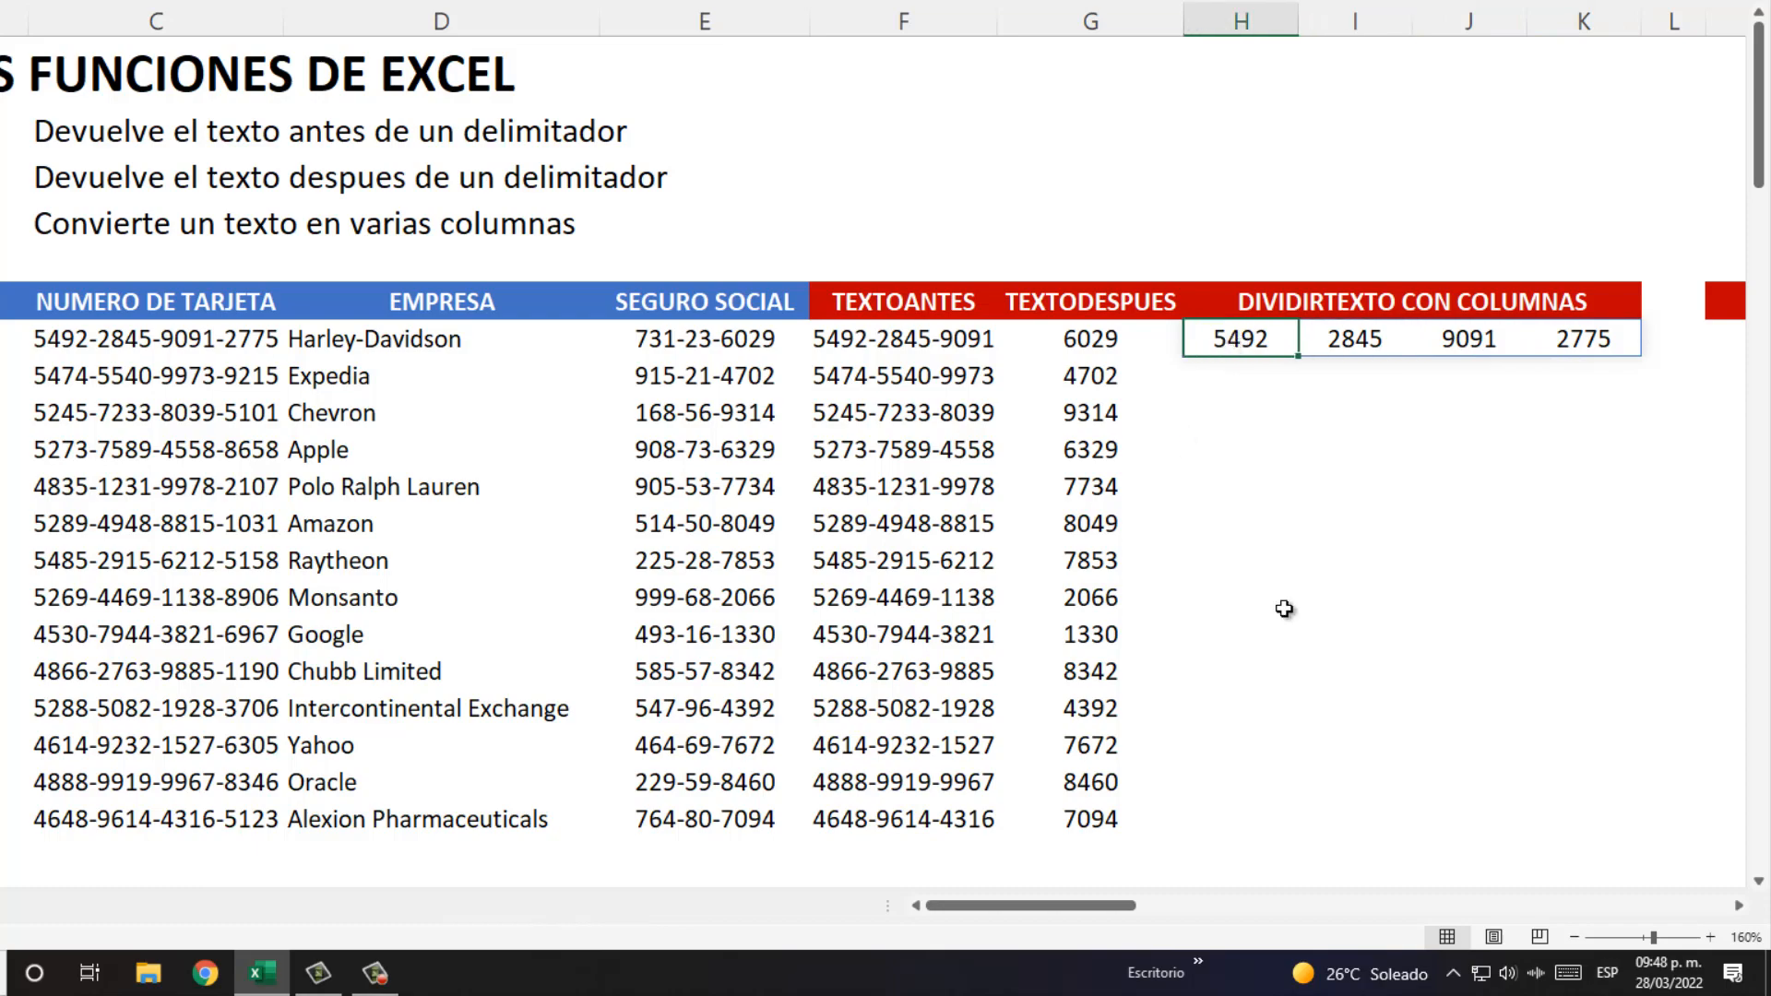
key("ctrl+c")
key("Return")
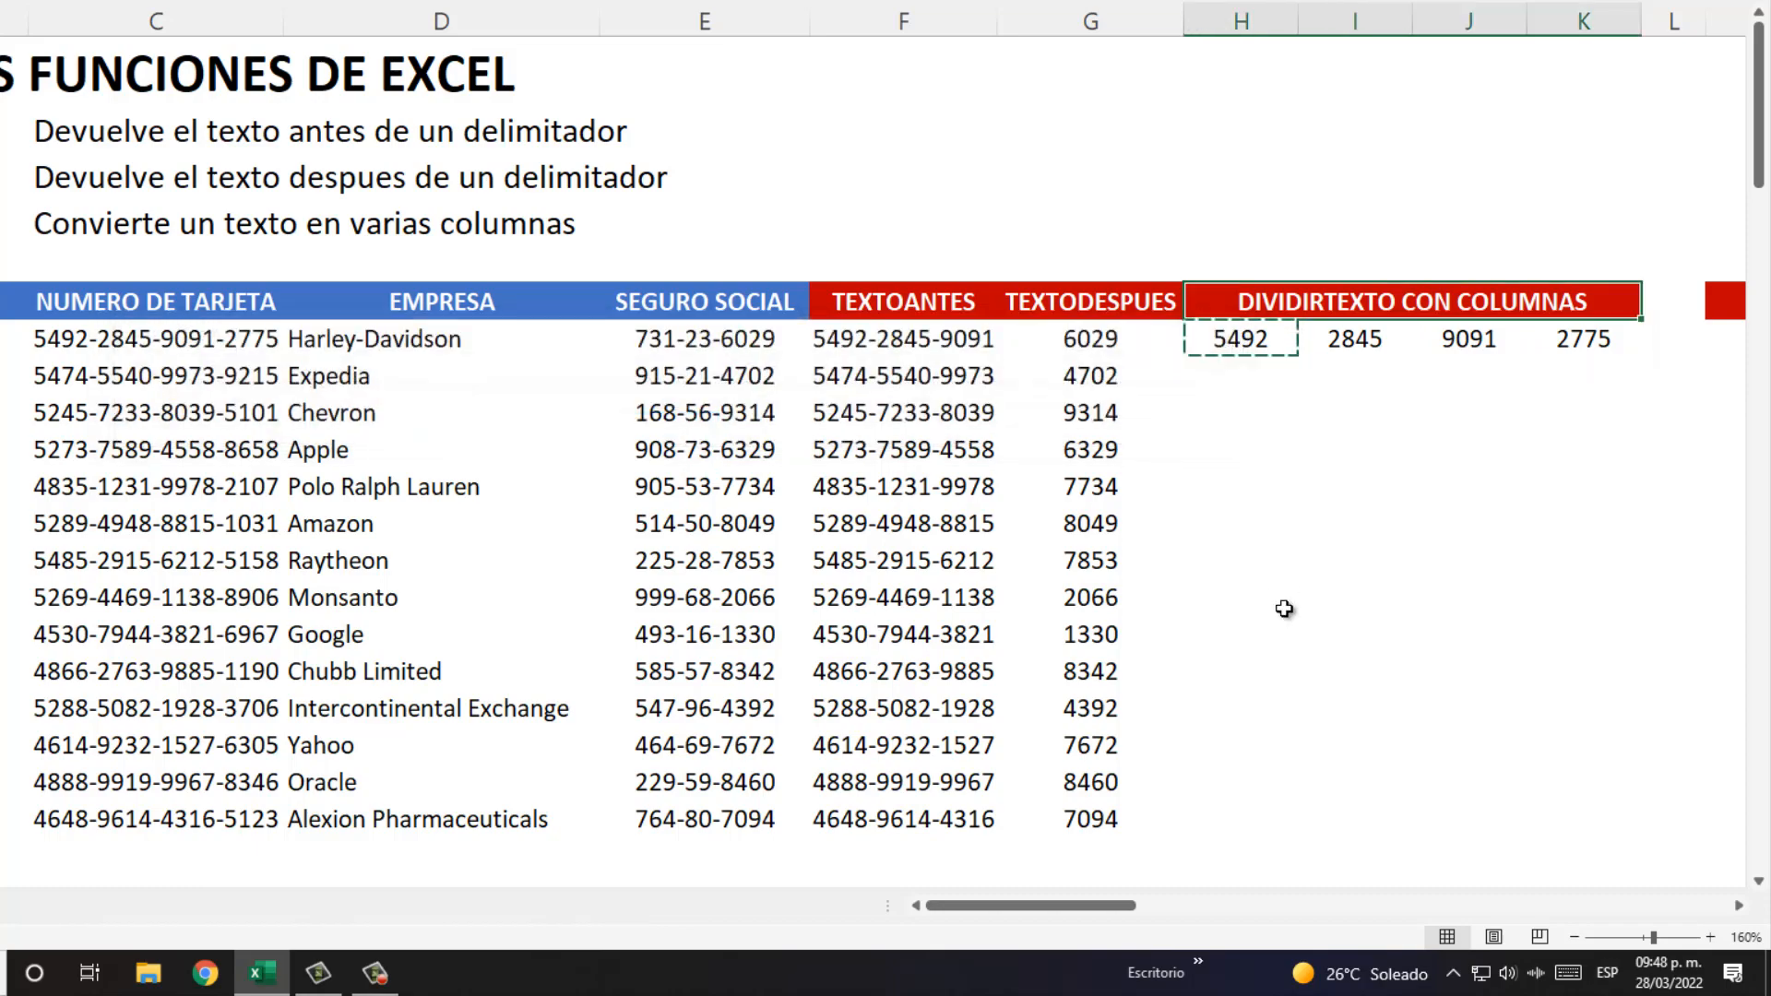
key("shift+Down")
key("shift+Down")
key("shift+Down")
key("shift+Down")
key("shift+Down")
key("shift+Down")
key("shift+Down")
key("shift+Down")
key("shift+Down")
key("shift+Down")
key("shift+Down")
key("shift+Down")
key("shift+Down")
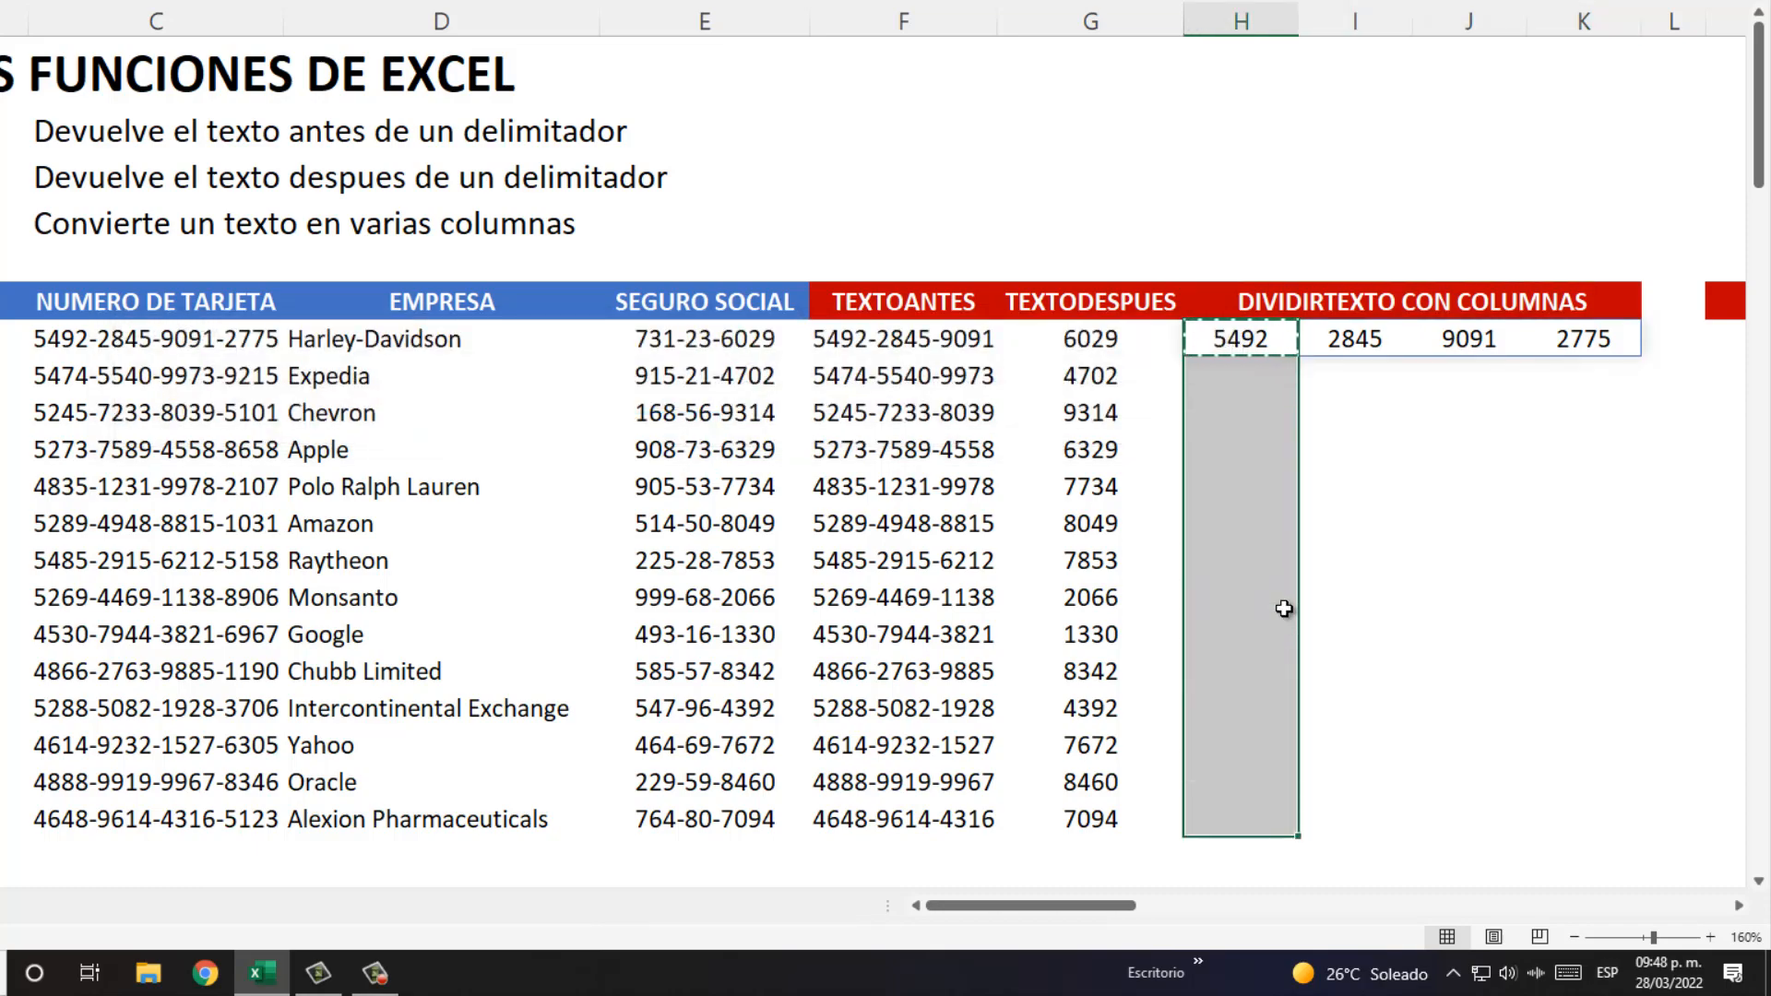
key("ctrl+v")
key("Down")
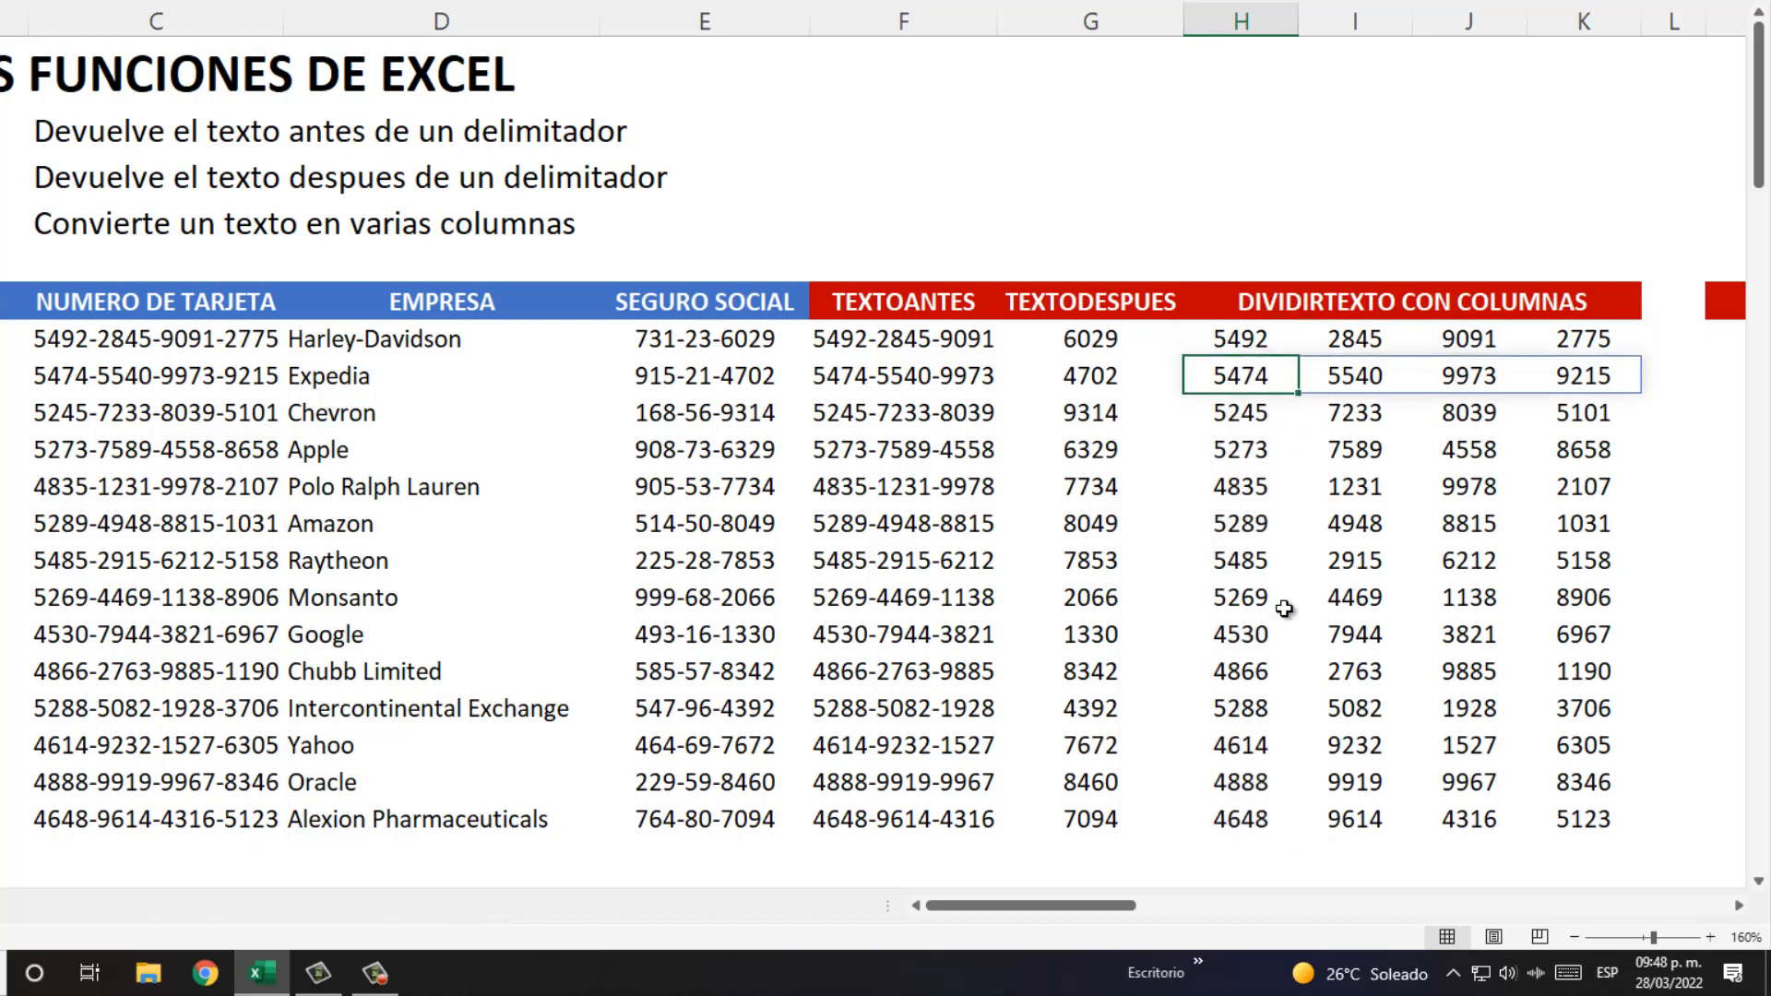
Step: Check the spilled results row by row down the DIVIDIRTEXTO CON COLUMNAS block
key("Down")
key("Down")
key("Down")
key("Down")
key("Down")
key("Down")
key("Down")
key("Down")
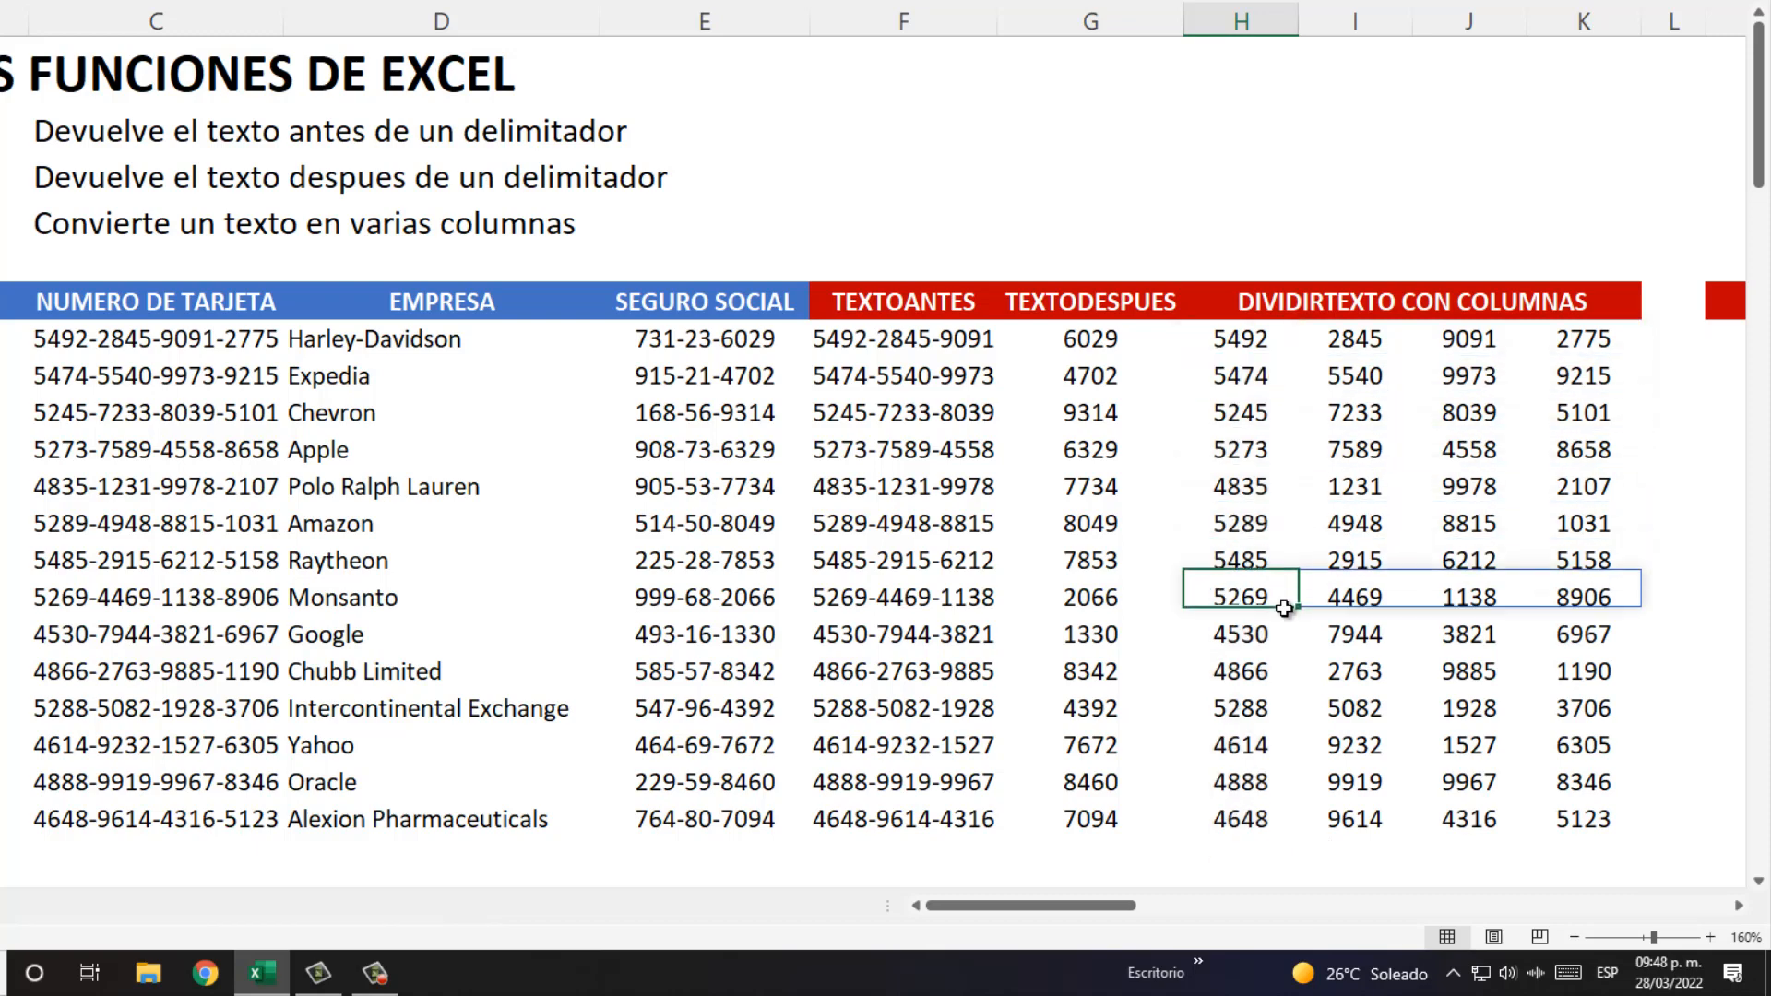
key("Down")
key("Down")
key("Down")
key("Up")
key("Up")
key("Up")
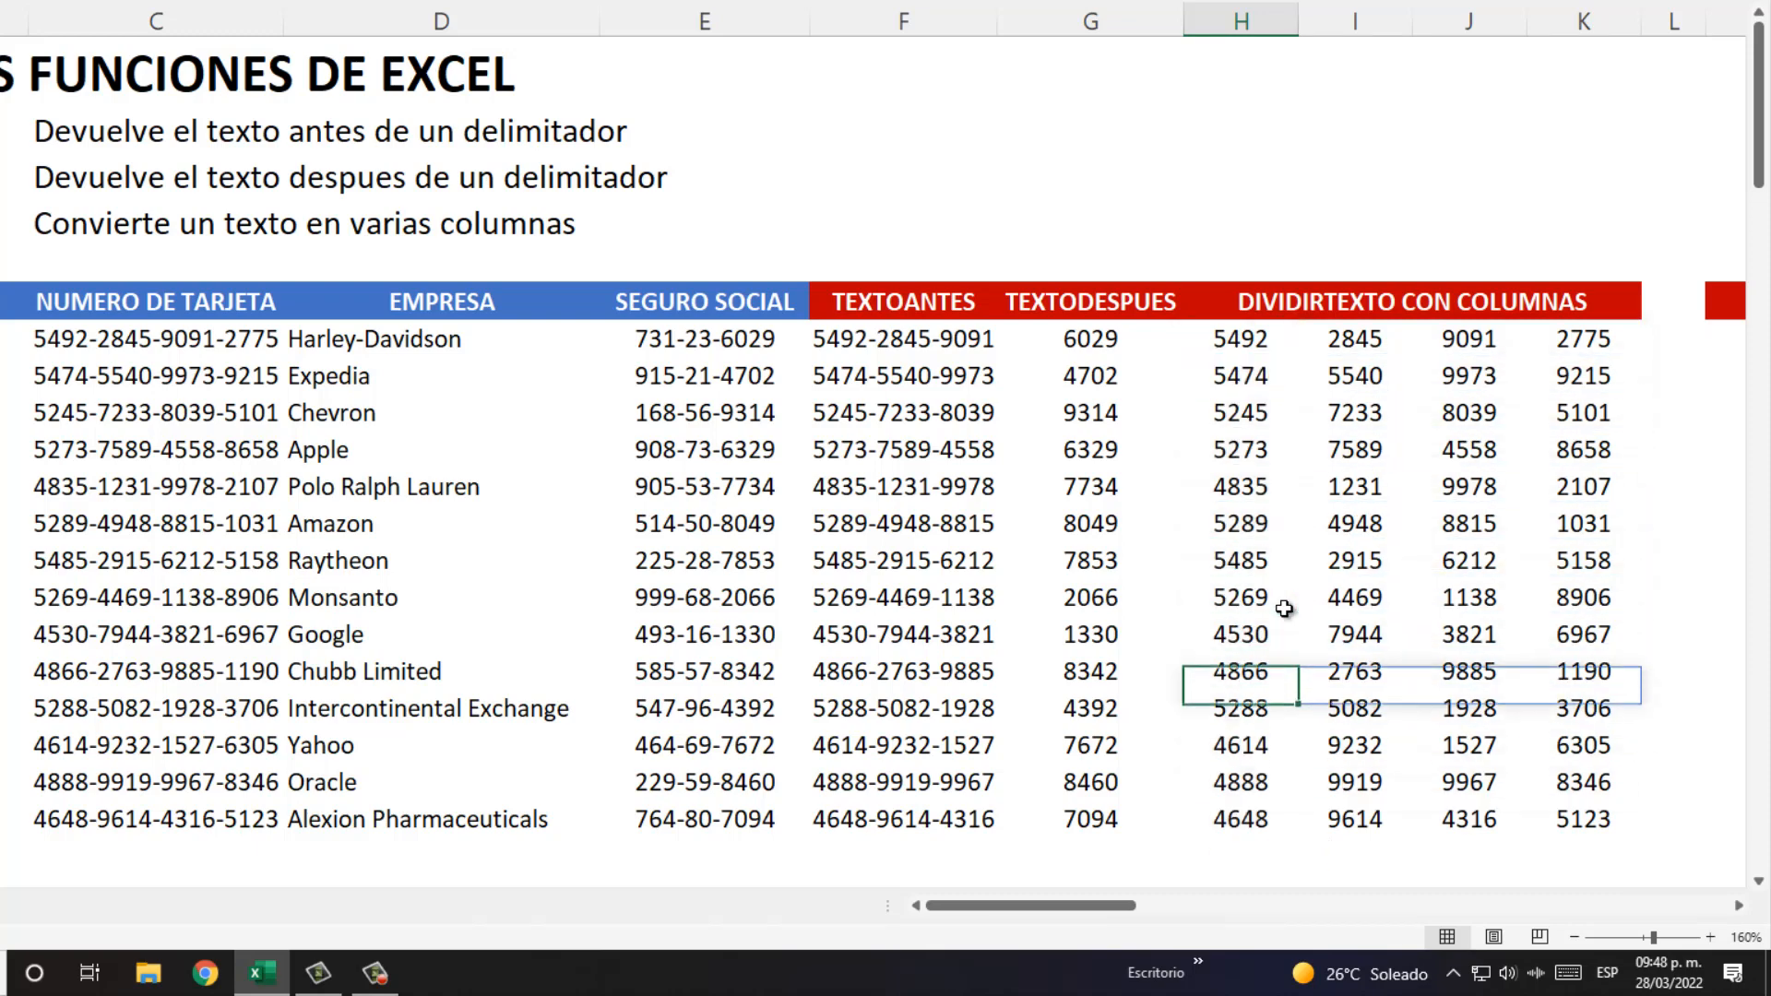
key("ctrl+Up")
Step: Start a DIVIDIRTEXTO formula in M7 under the FILA header with C7 as its text argument
key("Right")
key("Right")
key("Right")
key("Right")
key("Right")
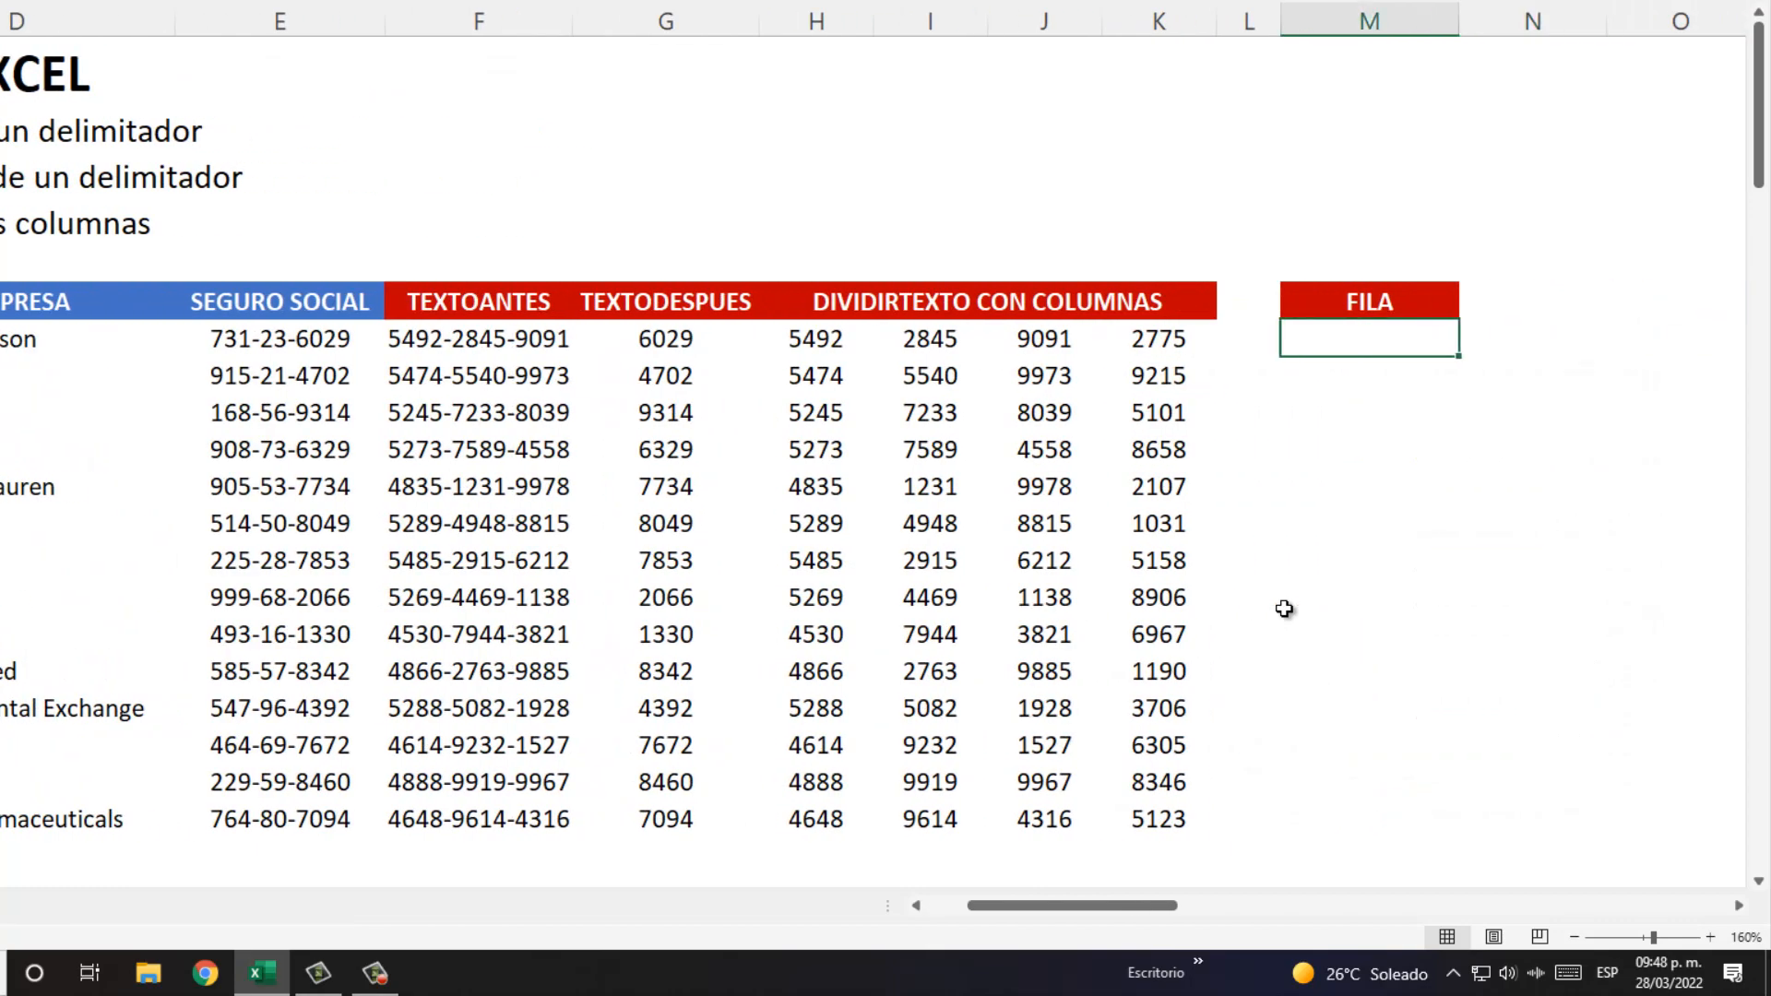
key("Left")
key("Left")
key("Left")
key("Right")
key("Right")
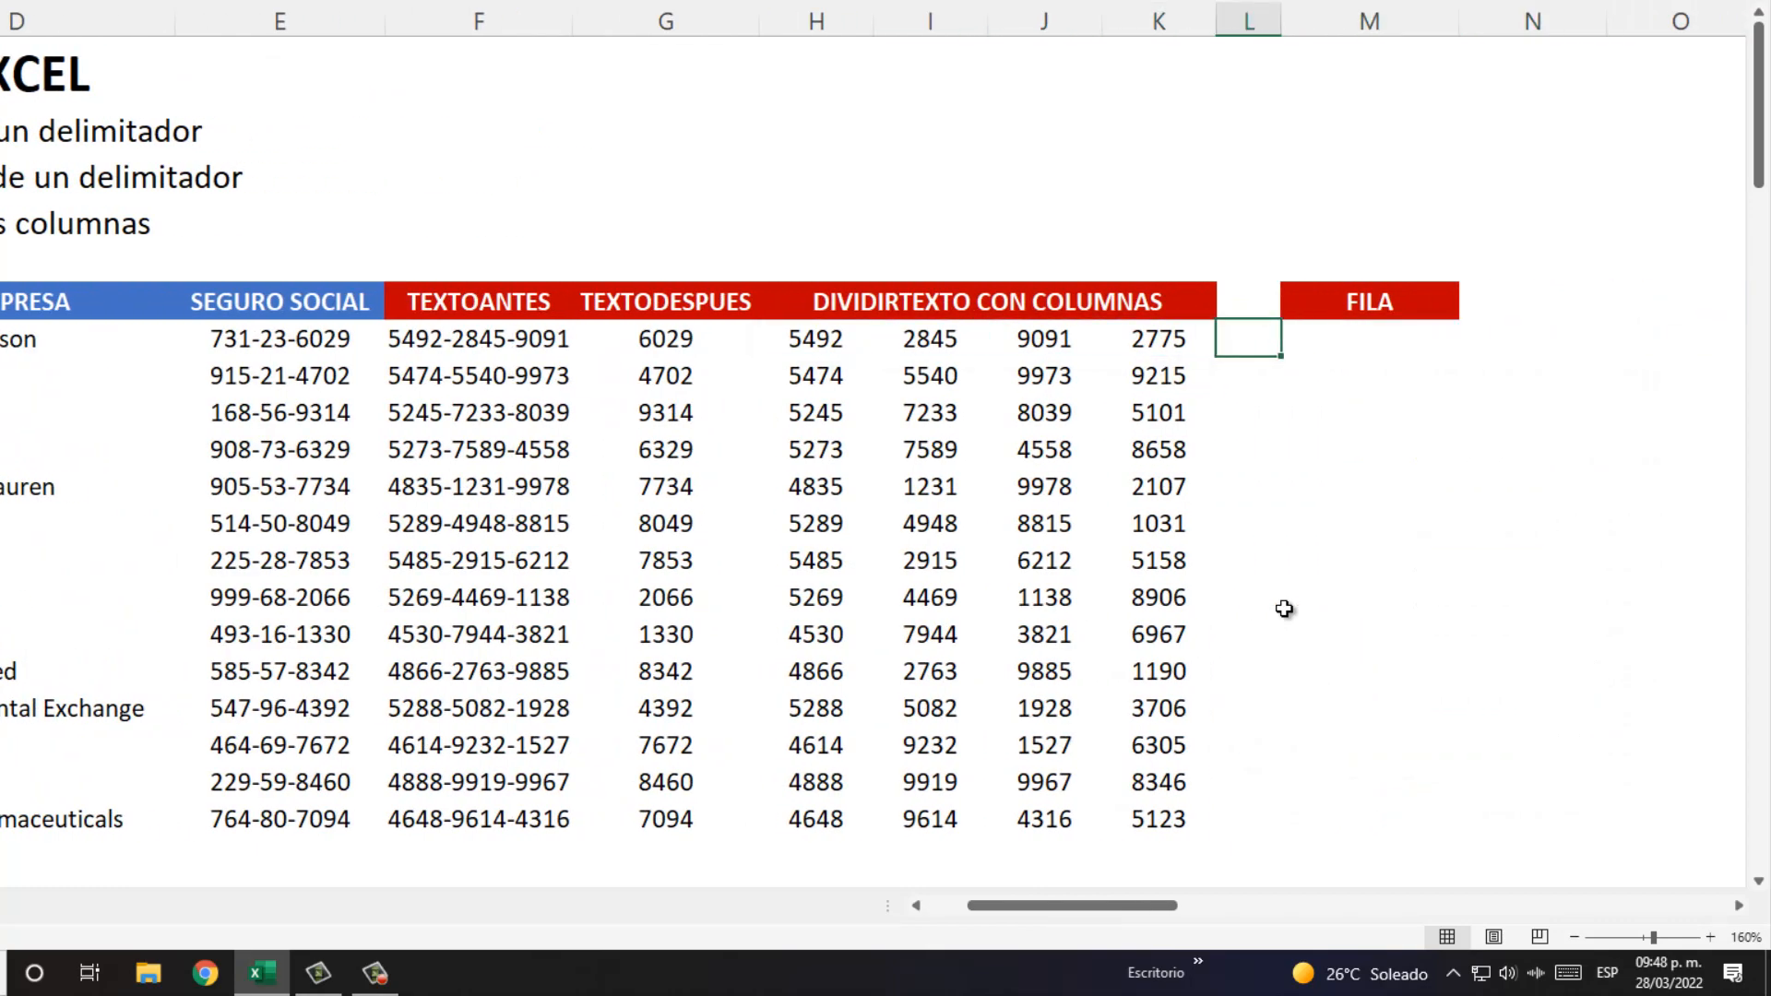
key("Right")
type("=divid")
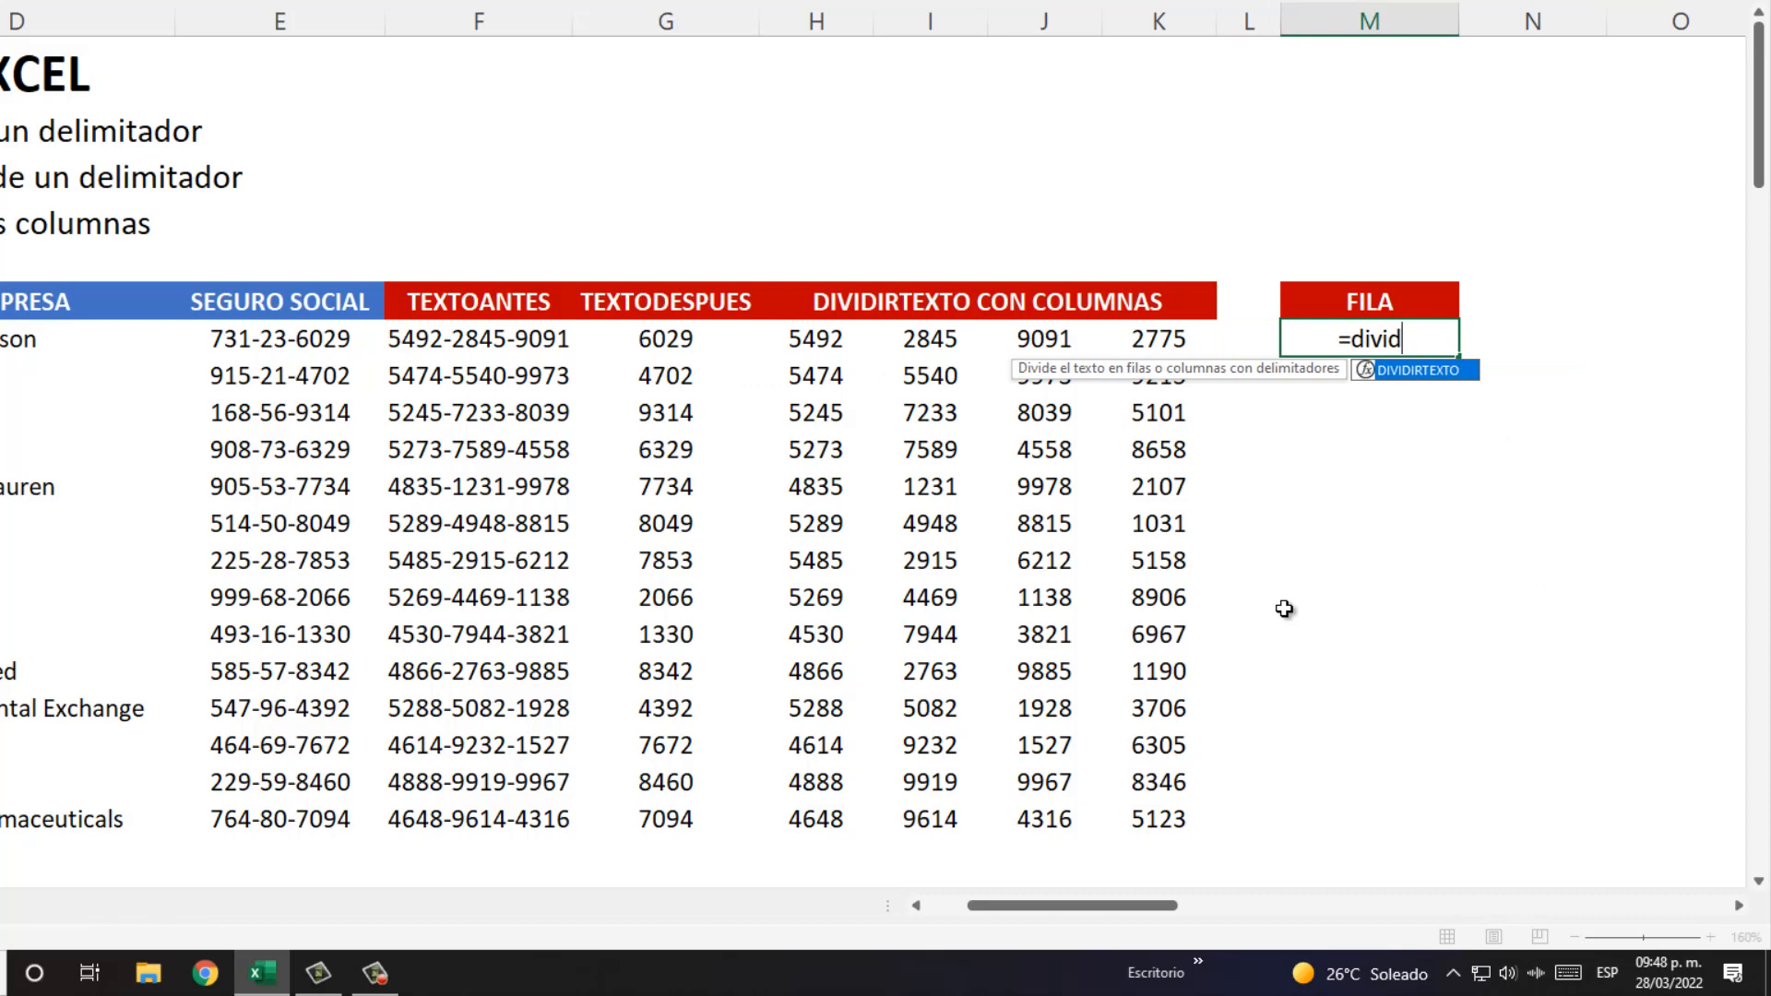
key("Tab")
key("Left")
key("Left")
key("Left")
key("Left")
key("Left")
key("Left")
key("Left")
key("Left")
key("Left")
key("Left")
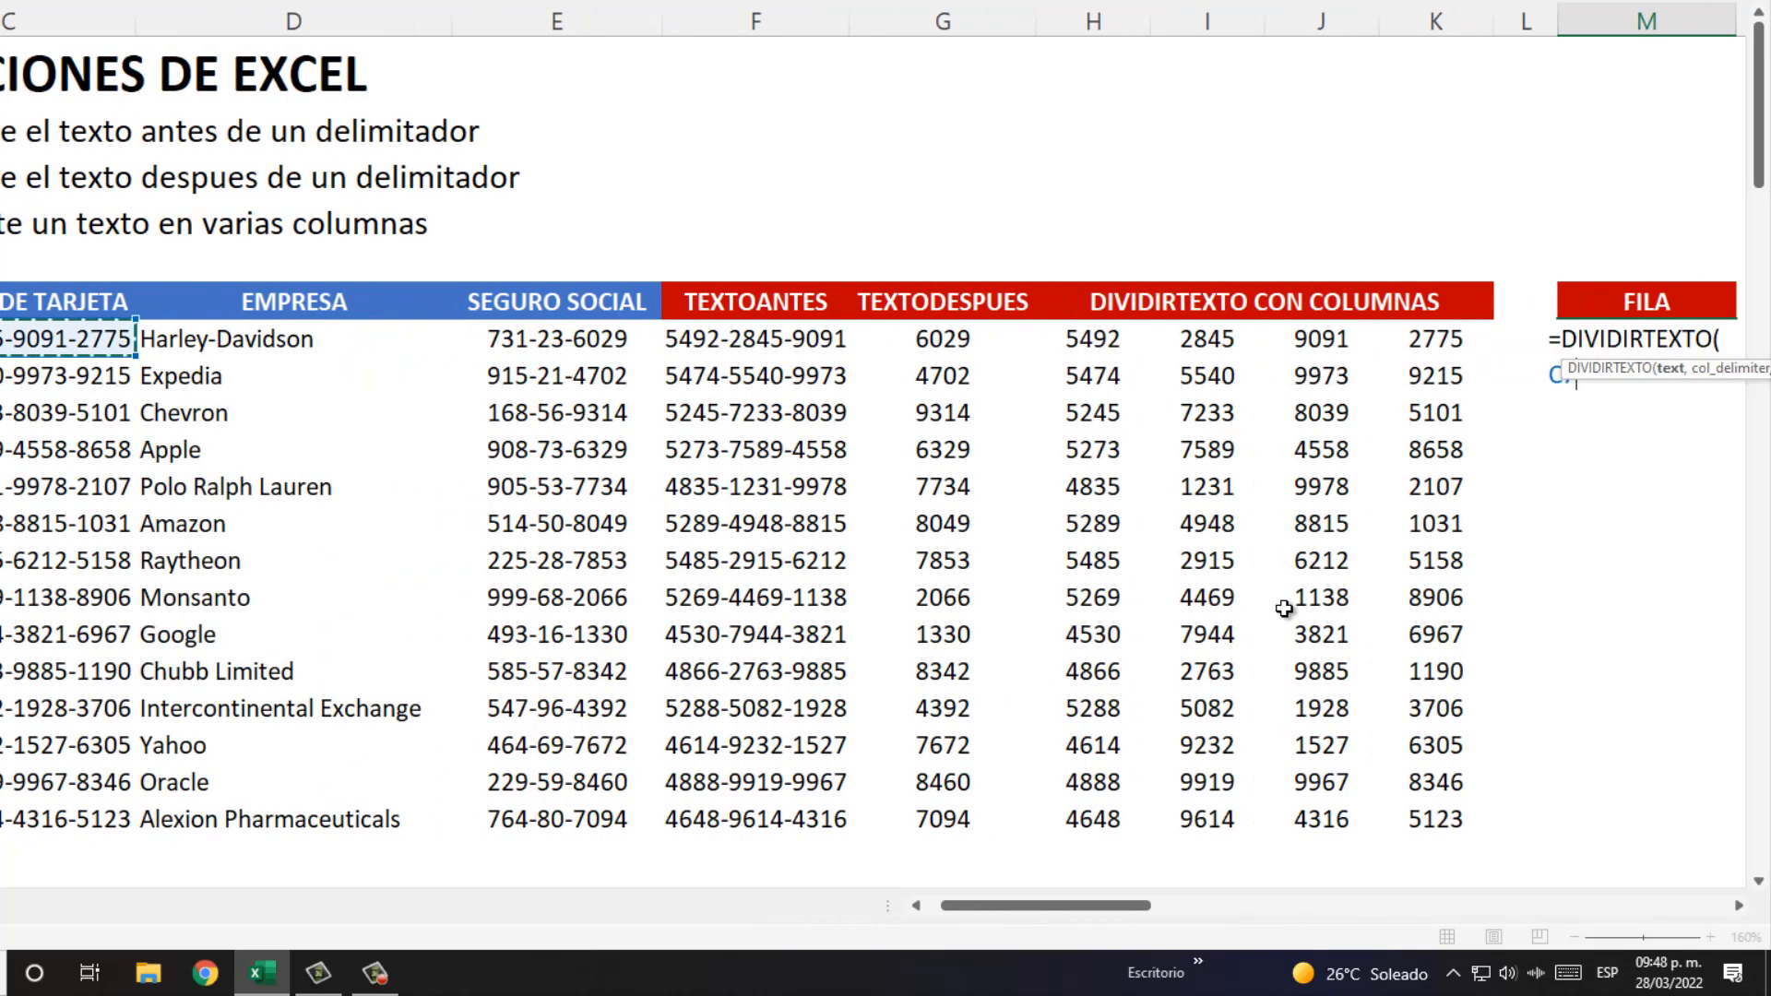
Step: Complete the M7 formula with an empty column delimiter and a hyphen as row delimiter, making it =DIVIDIRTEXTO(C7,,"-")
type(",")
key("Right")
key("Right")
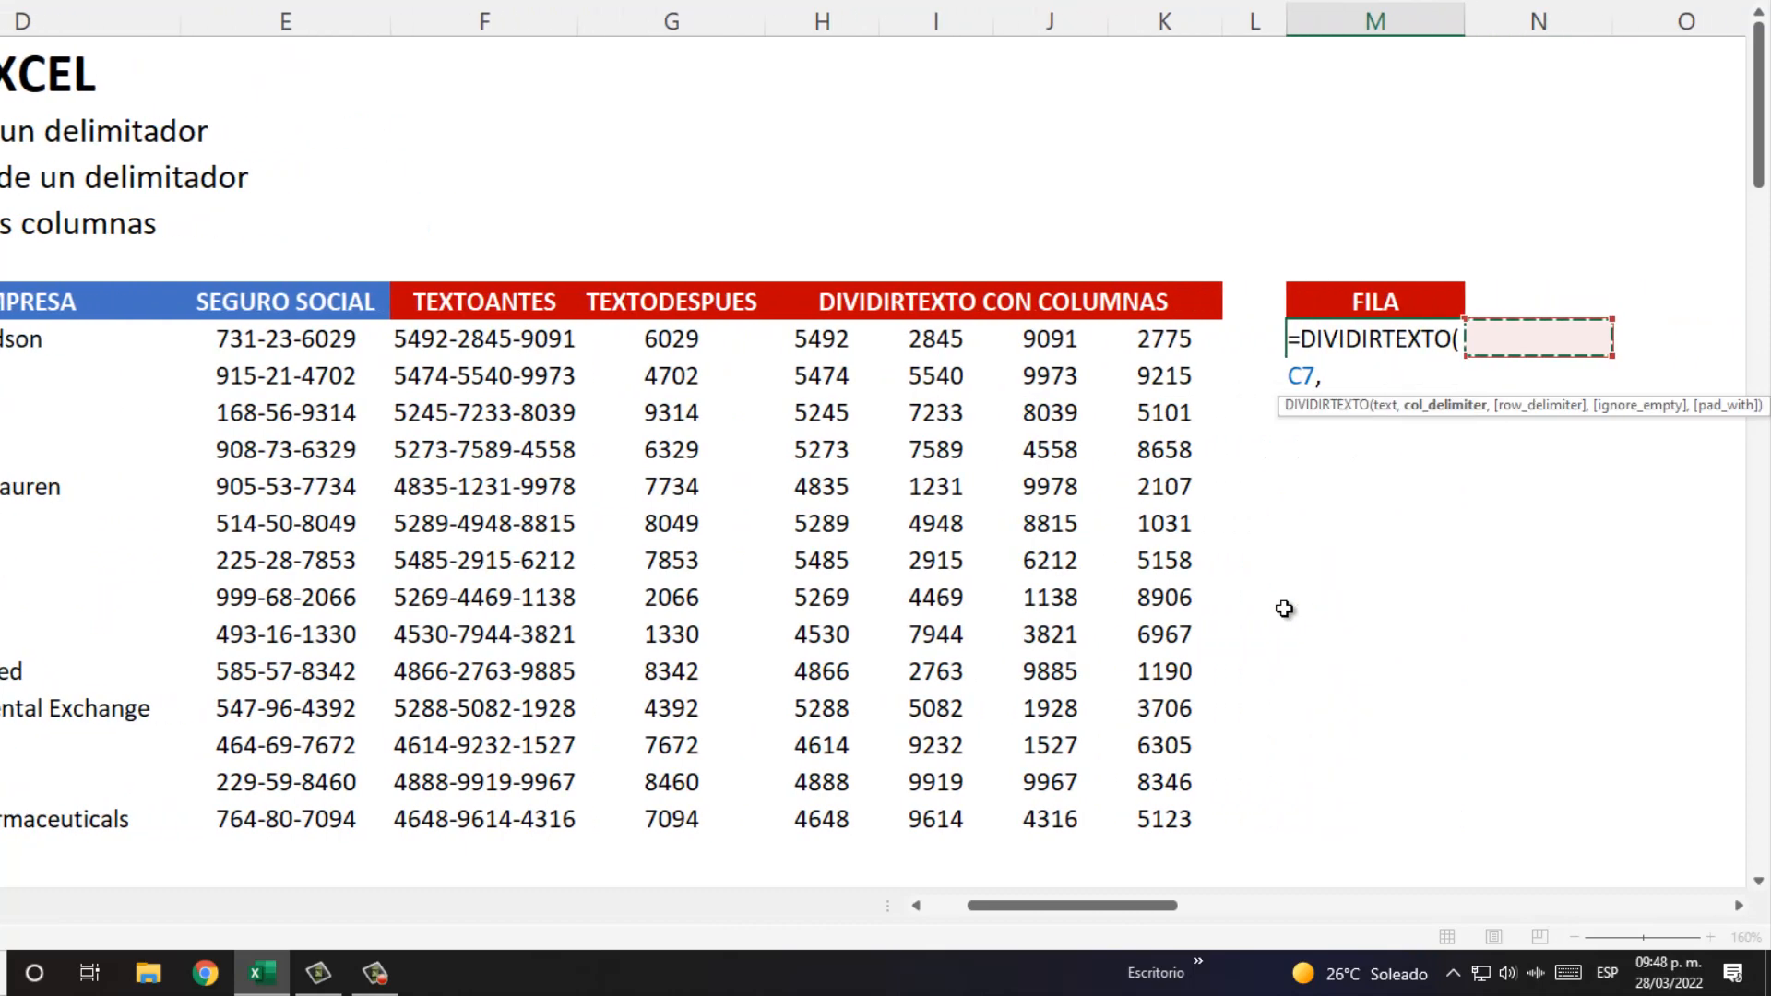
key("Left")
key("Left")
key("BackSpace")
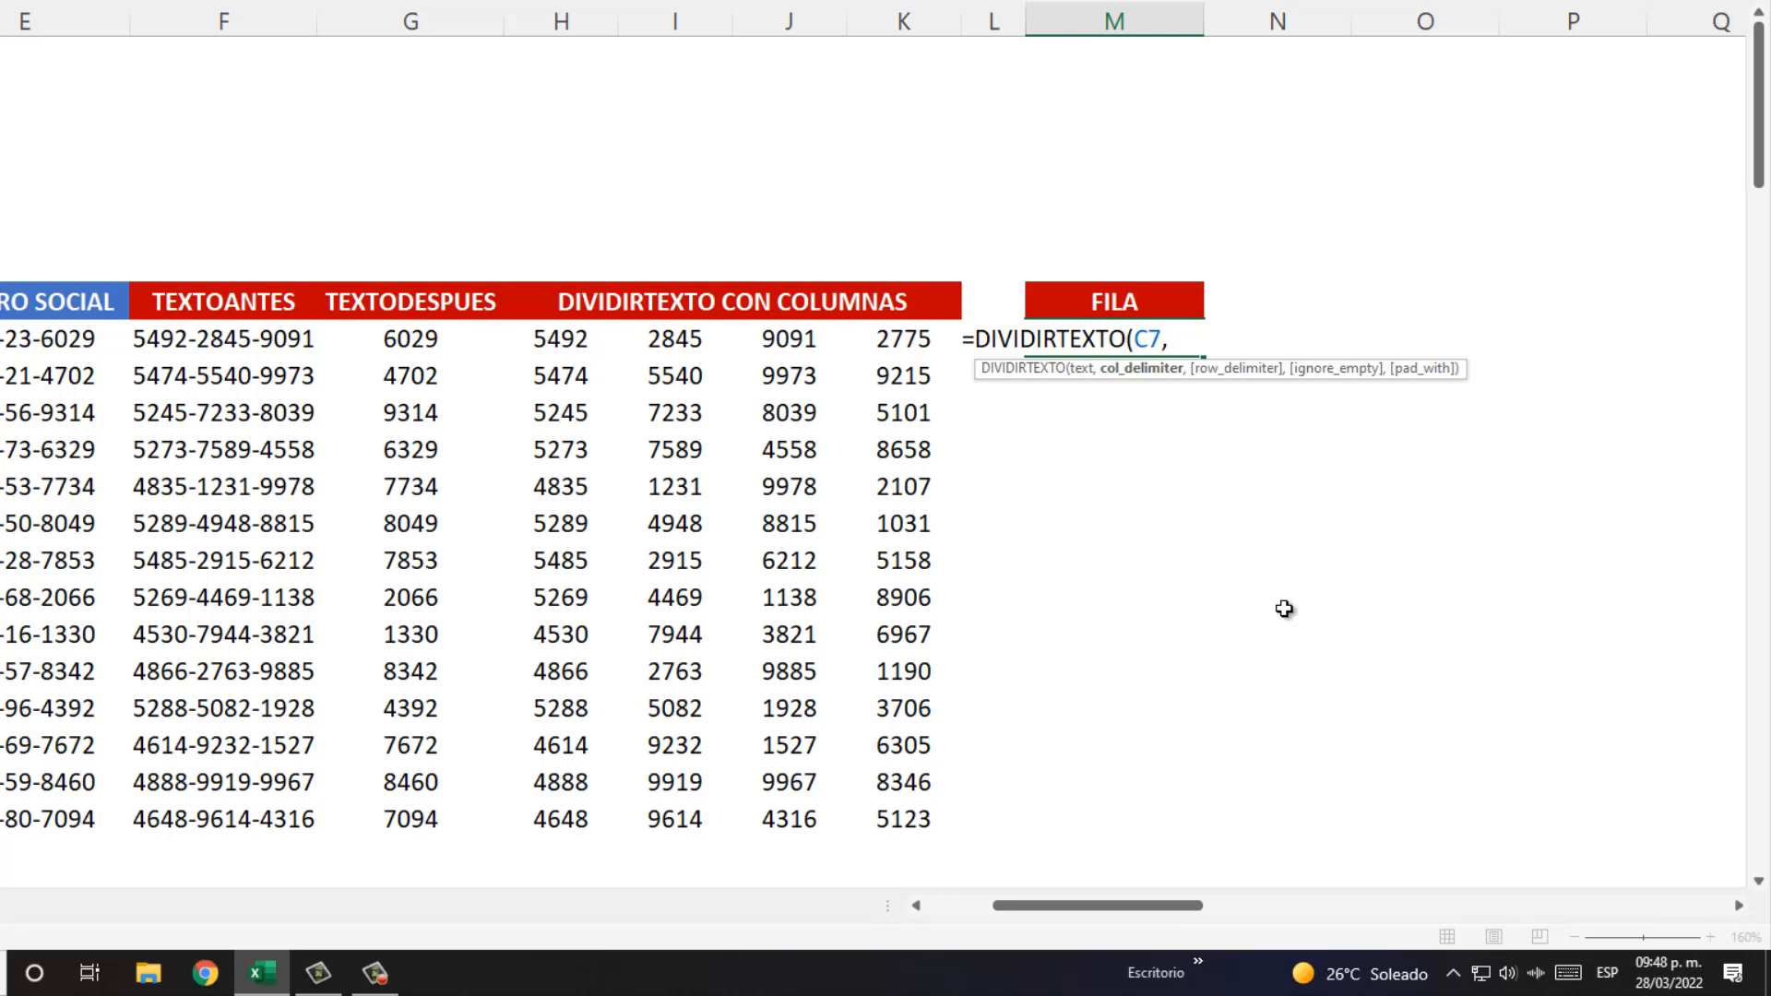
type(",\"-")
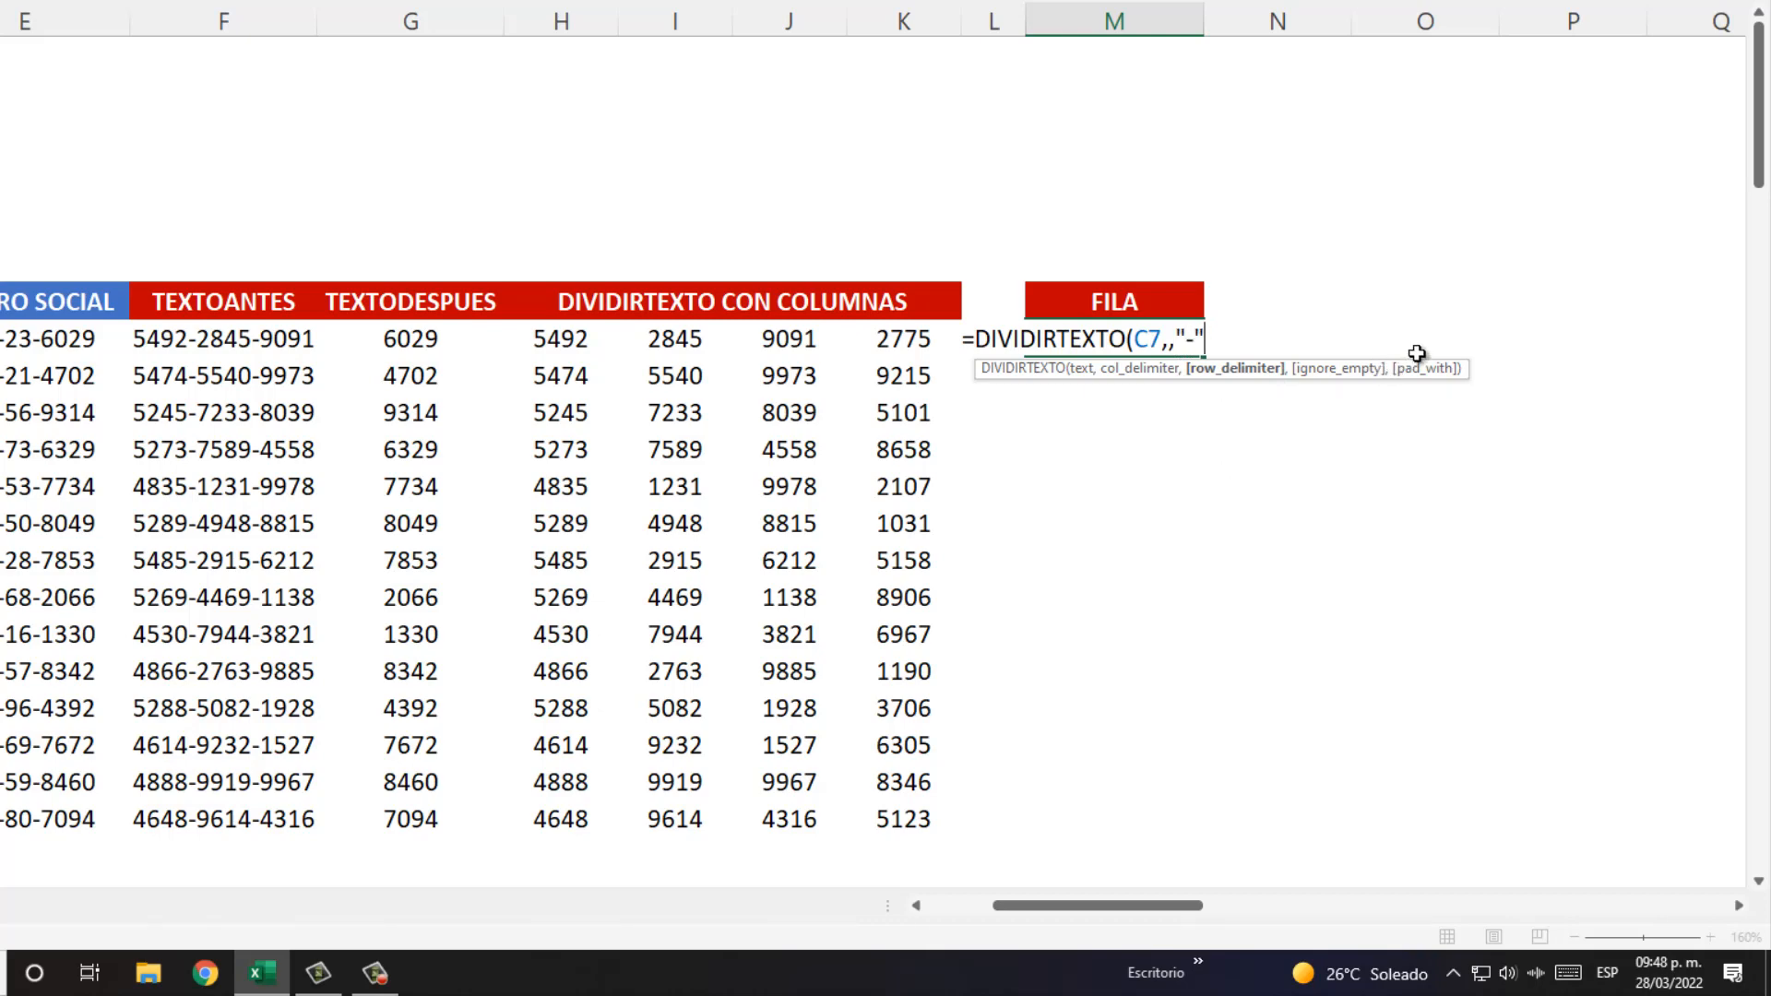
key("Right")
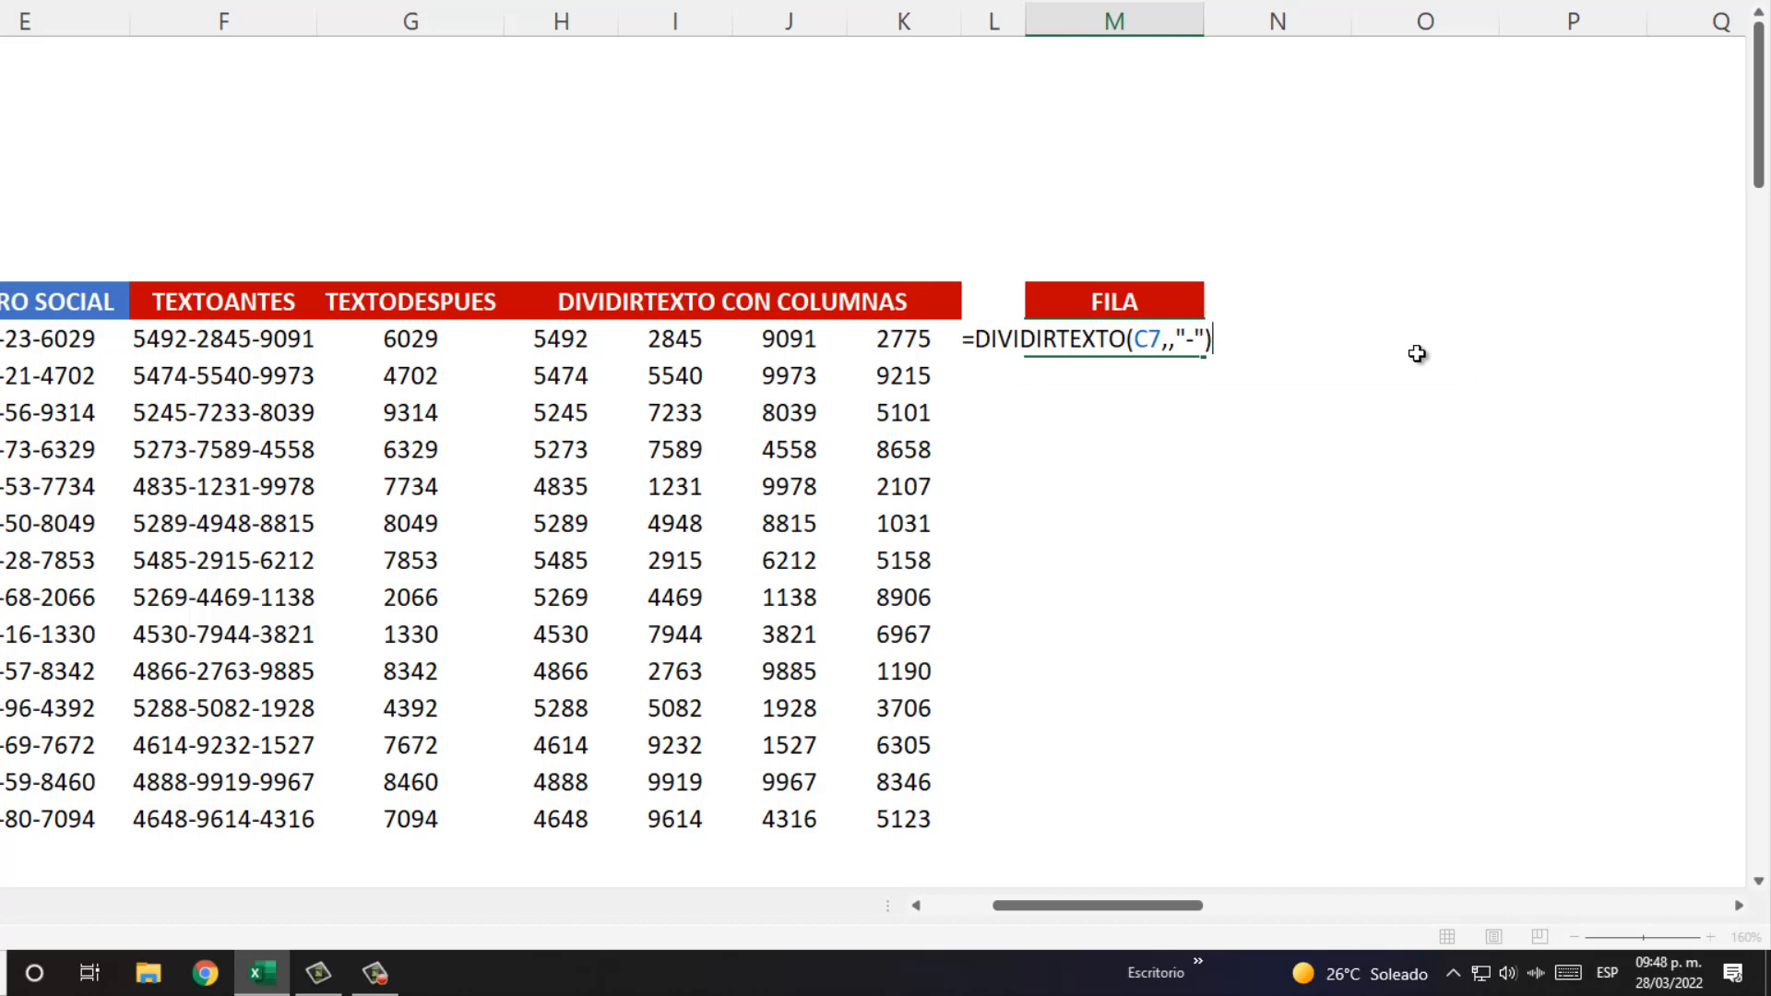
key("ctrl+Return")
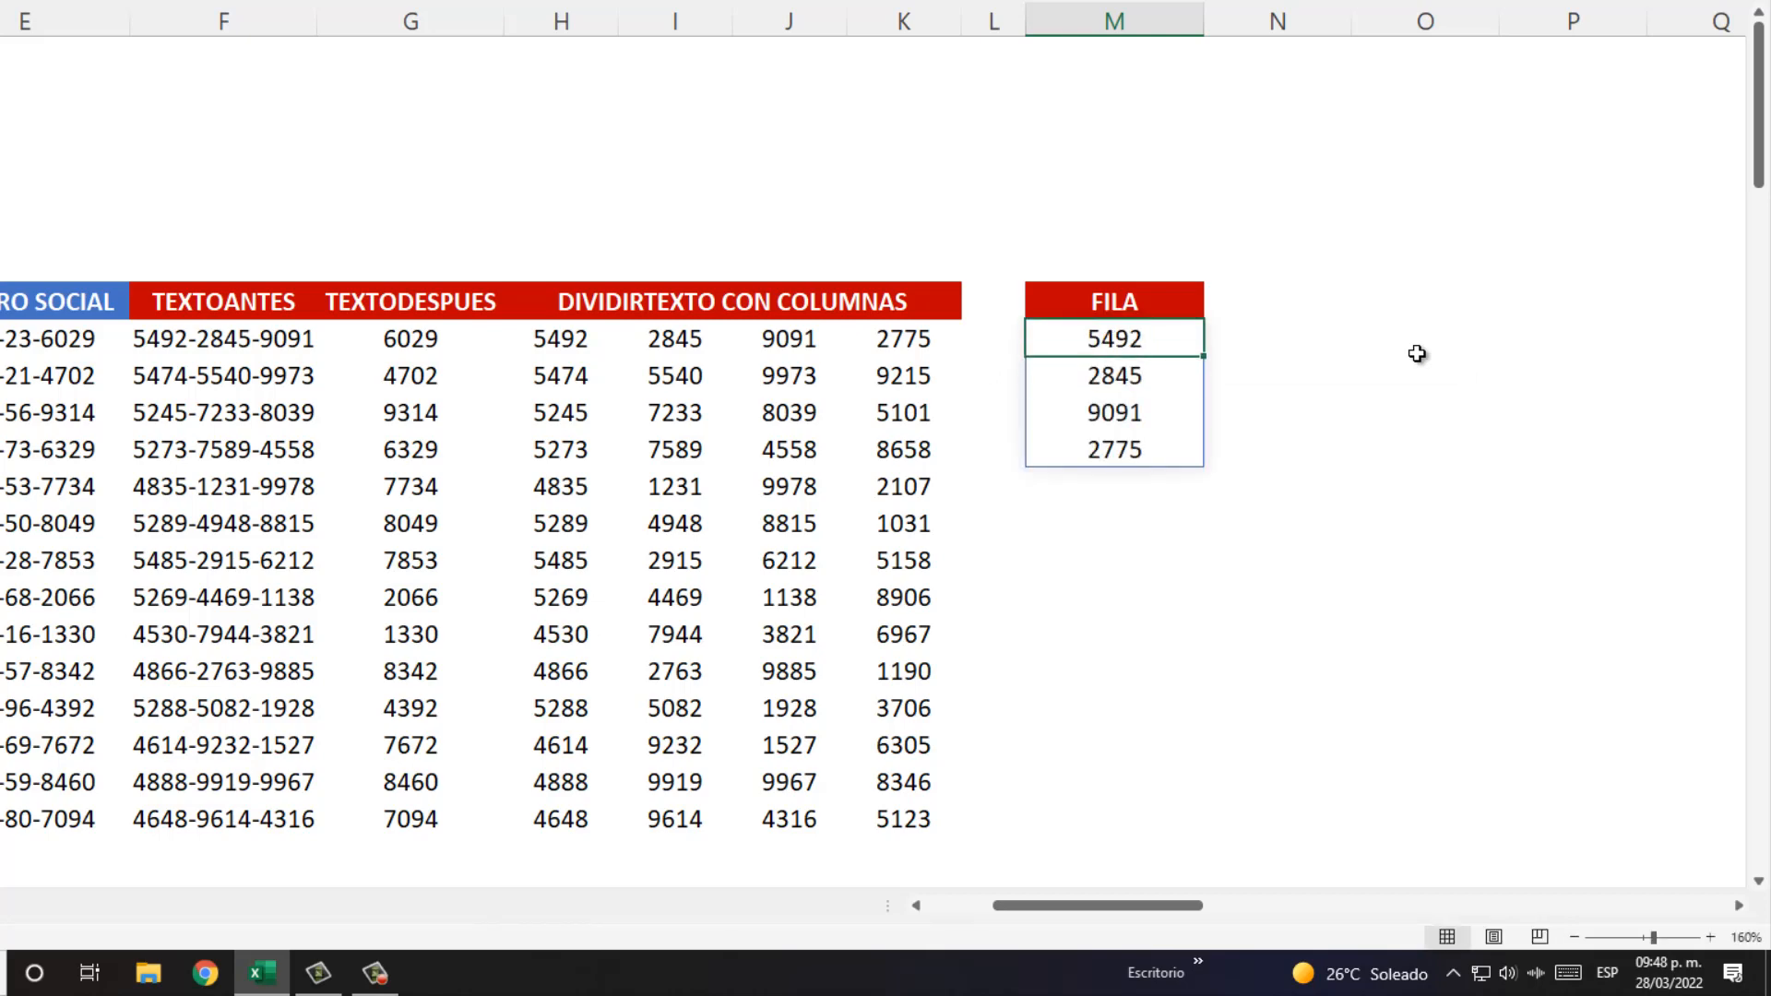
Step: Compare the column-wise split in H7:K7 with the row-wise split in M7:M10
key("Left")
key("Left")
key("Left")
key("Left")
key("Left")
key("shift+Right")
key("shift+Right")
key("shift+Right")
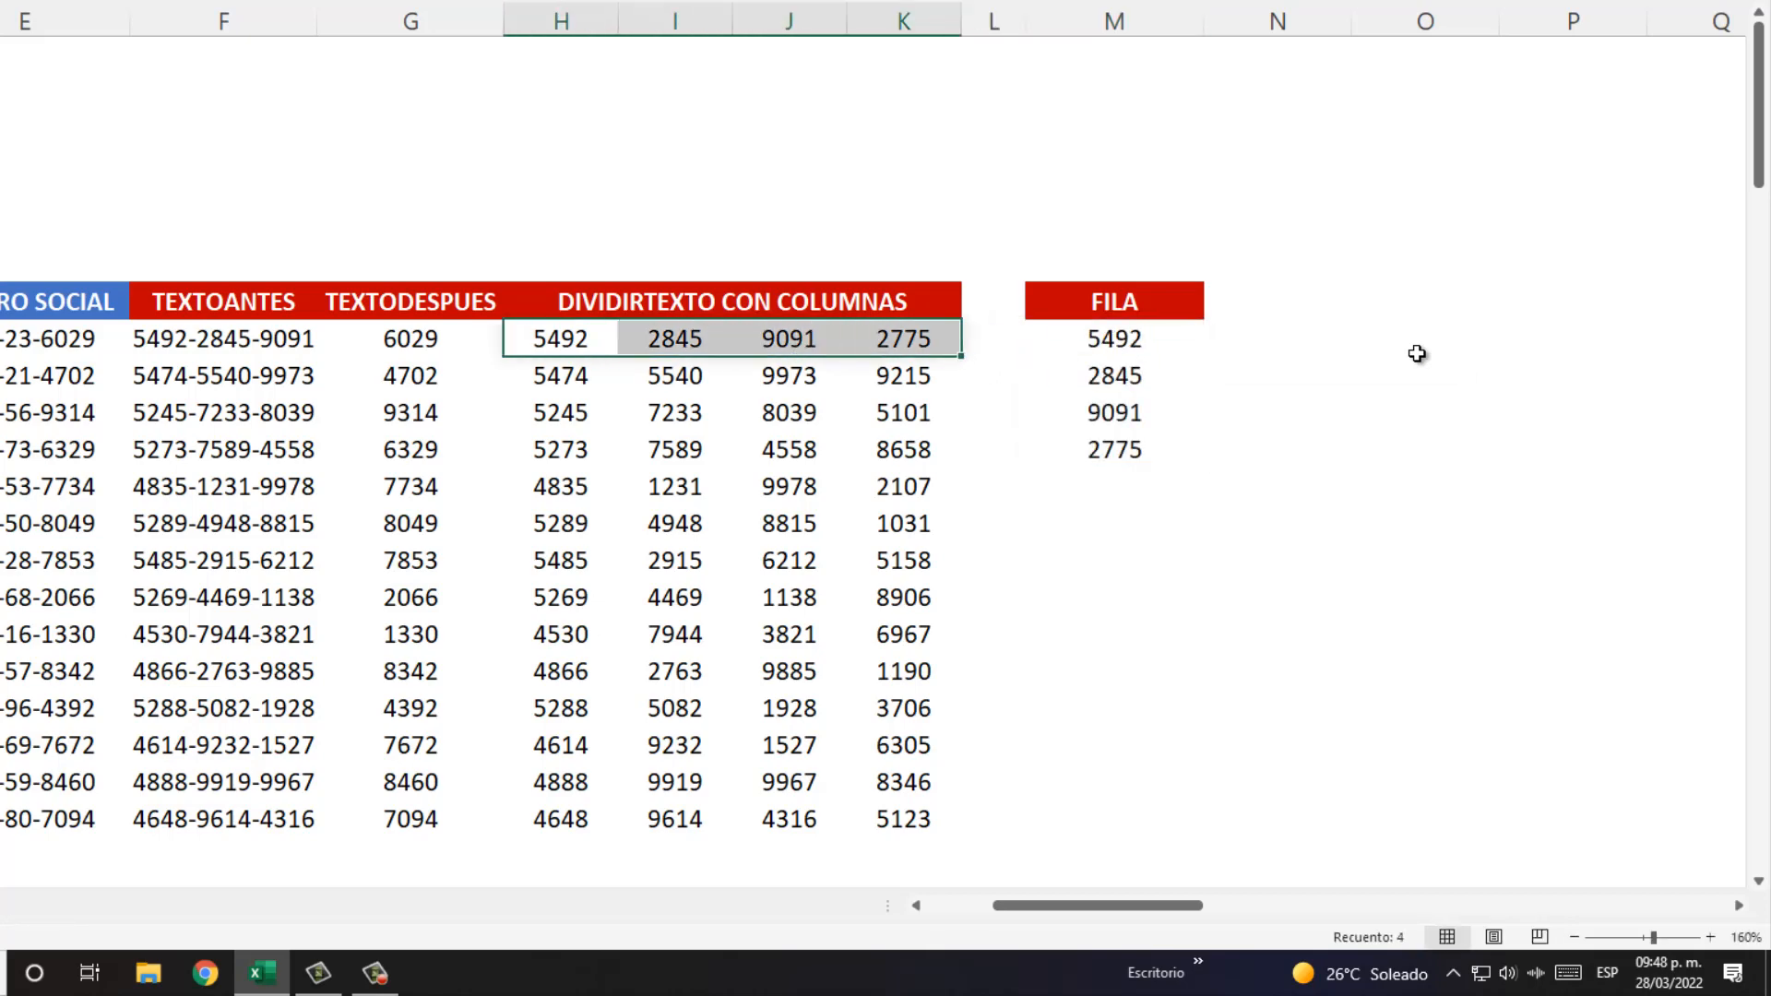
key("Right")
key("Right")
key("Right")
key("Right")
key("Right")
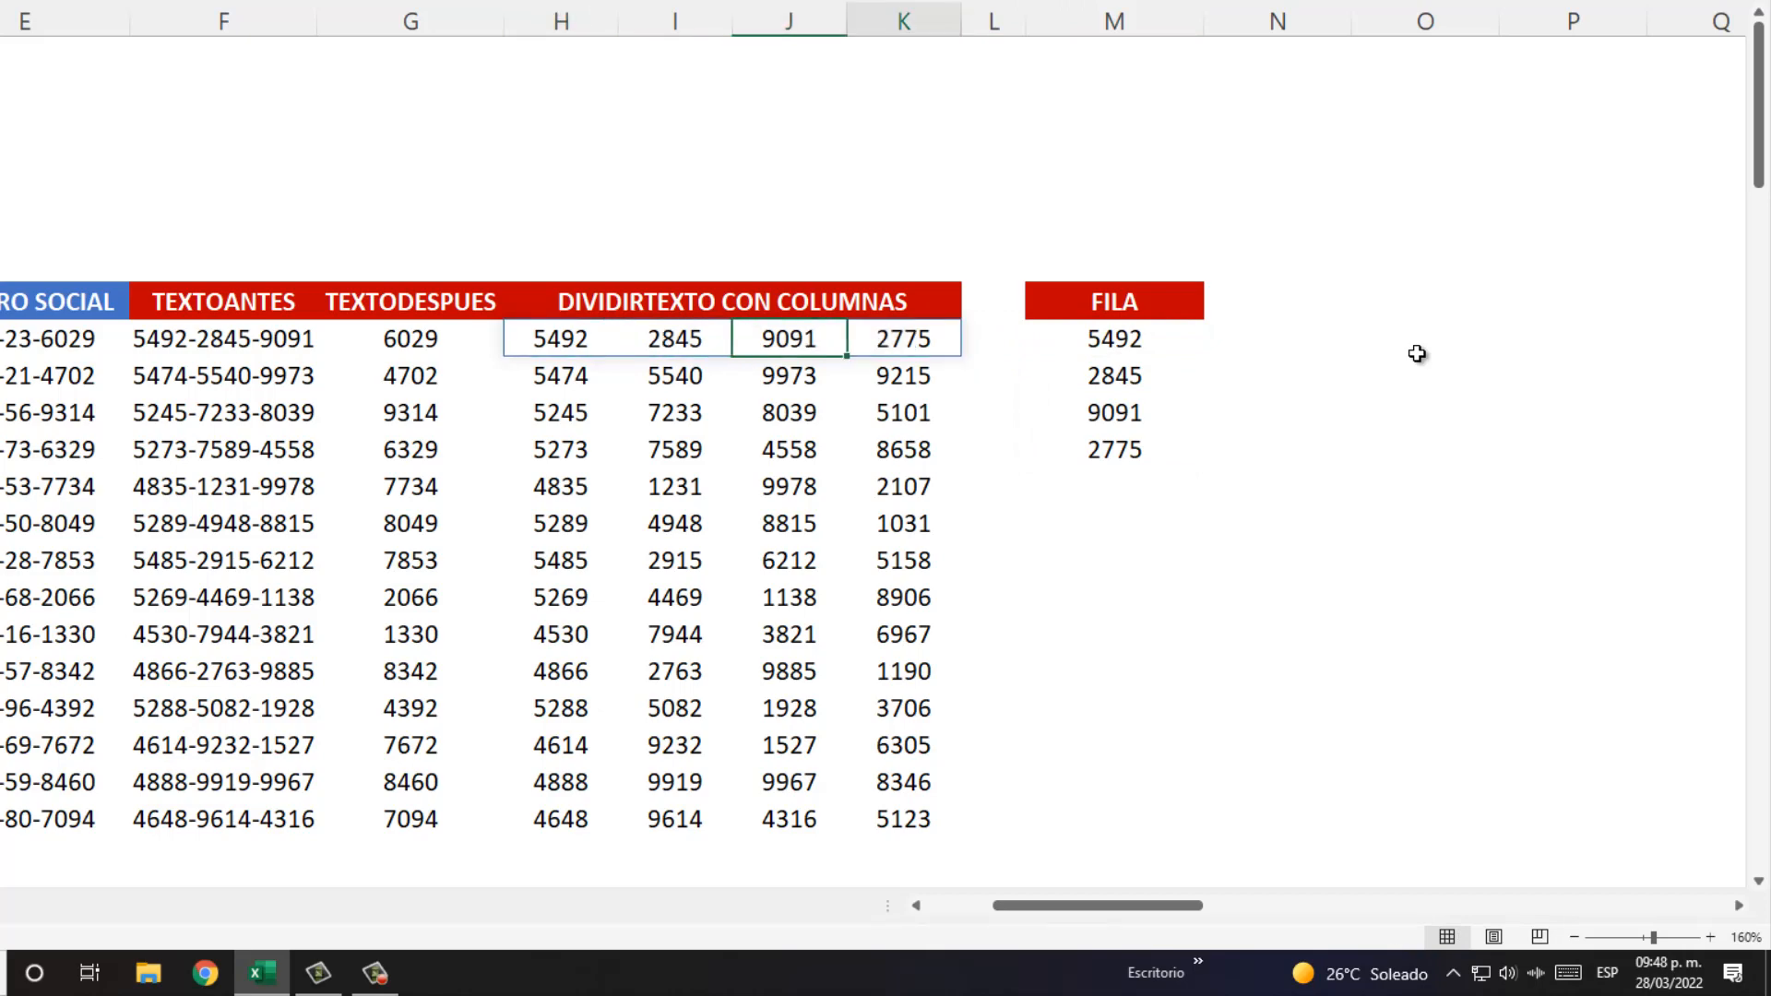
key("shift+Down")
key("shift+Down")
key("shift+Down")
key("shift+Up")
key("shift+Up")
key("shift+Up")
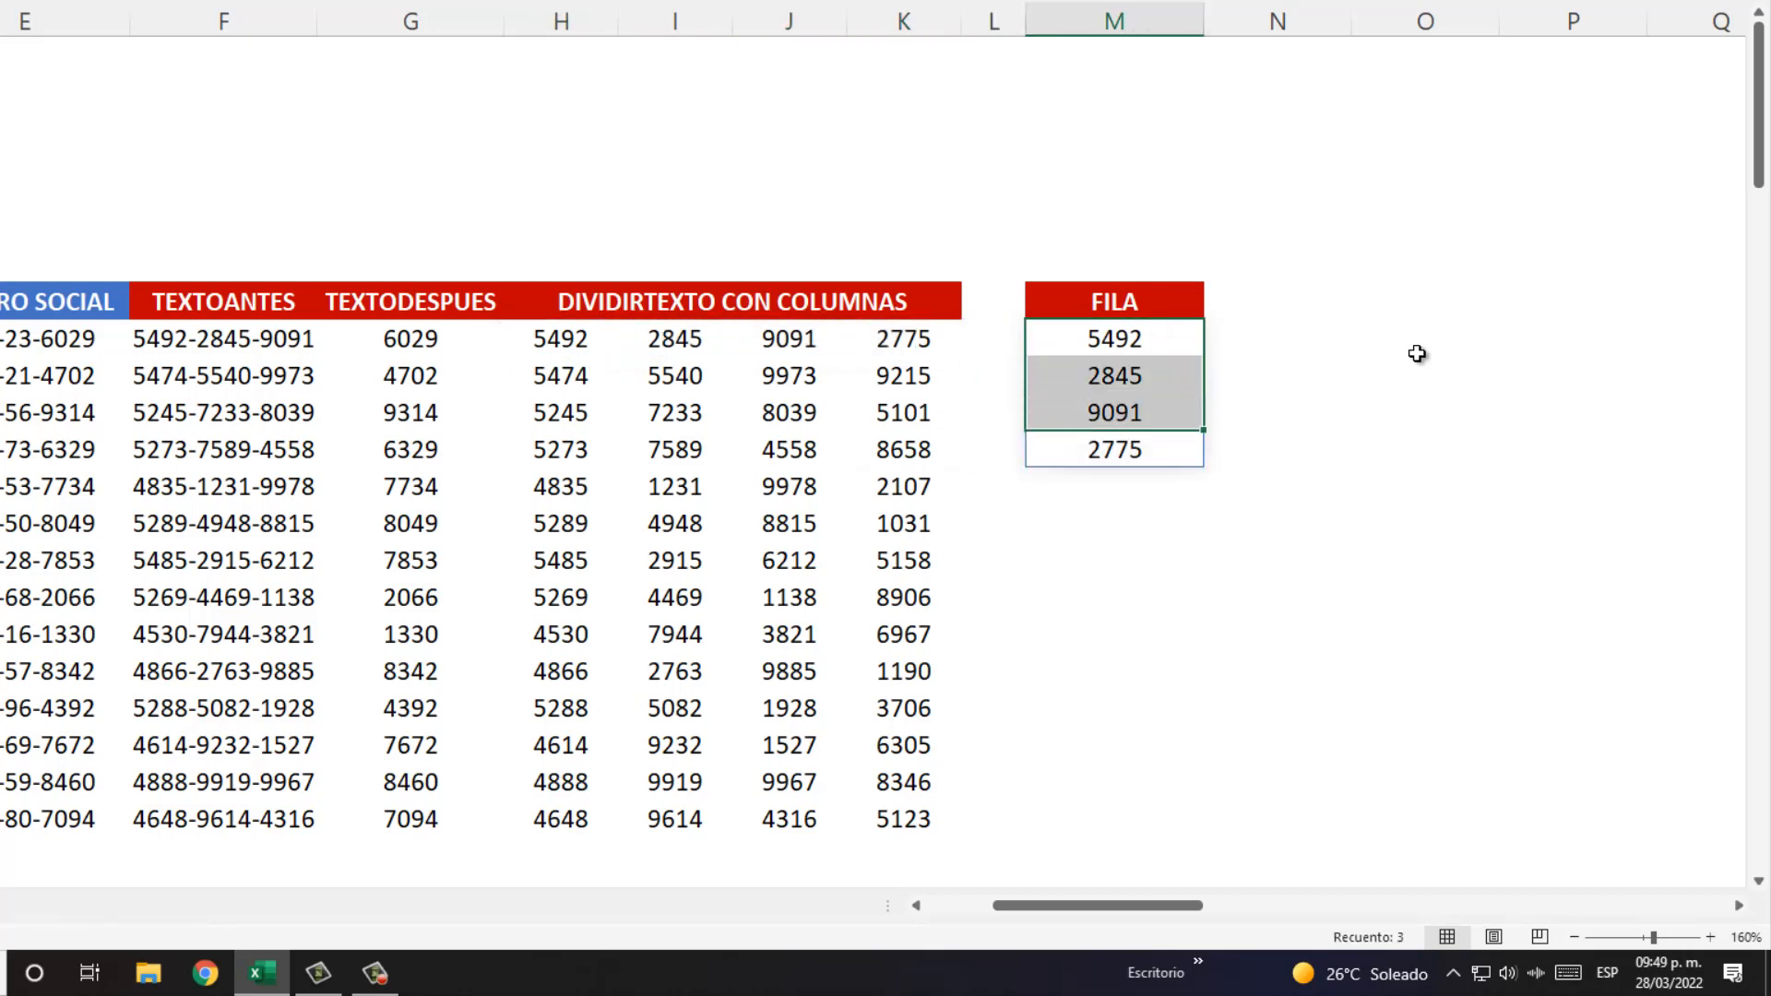
key("Left")
key("Right")
key("Down")
key("Down")
key("Down")
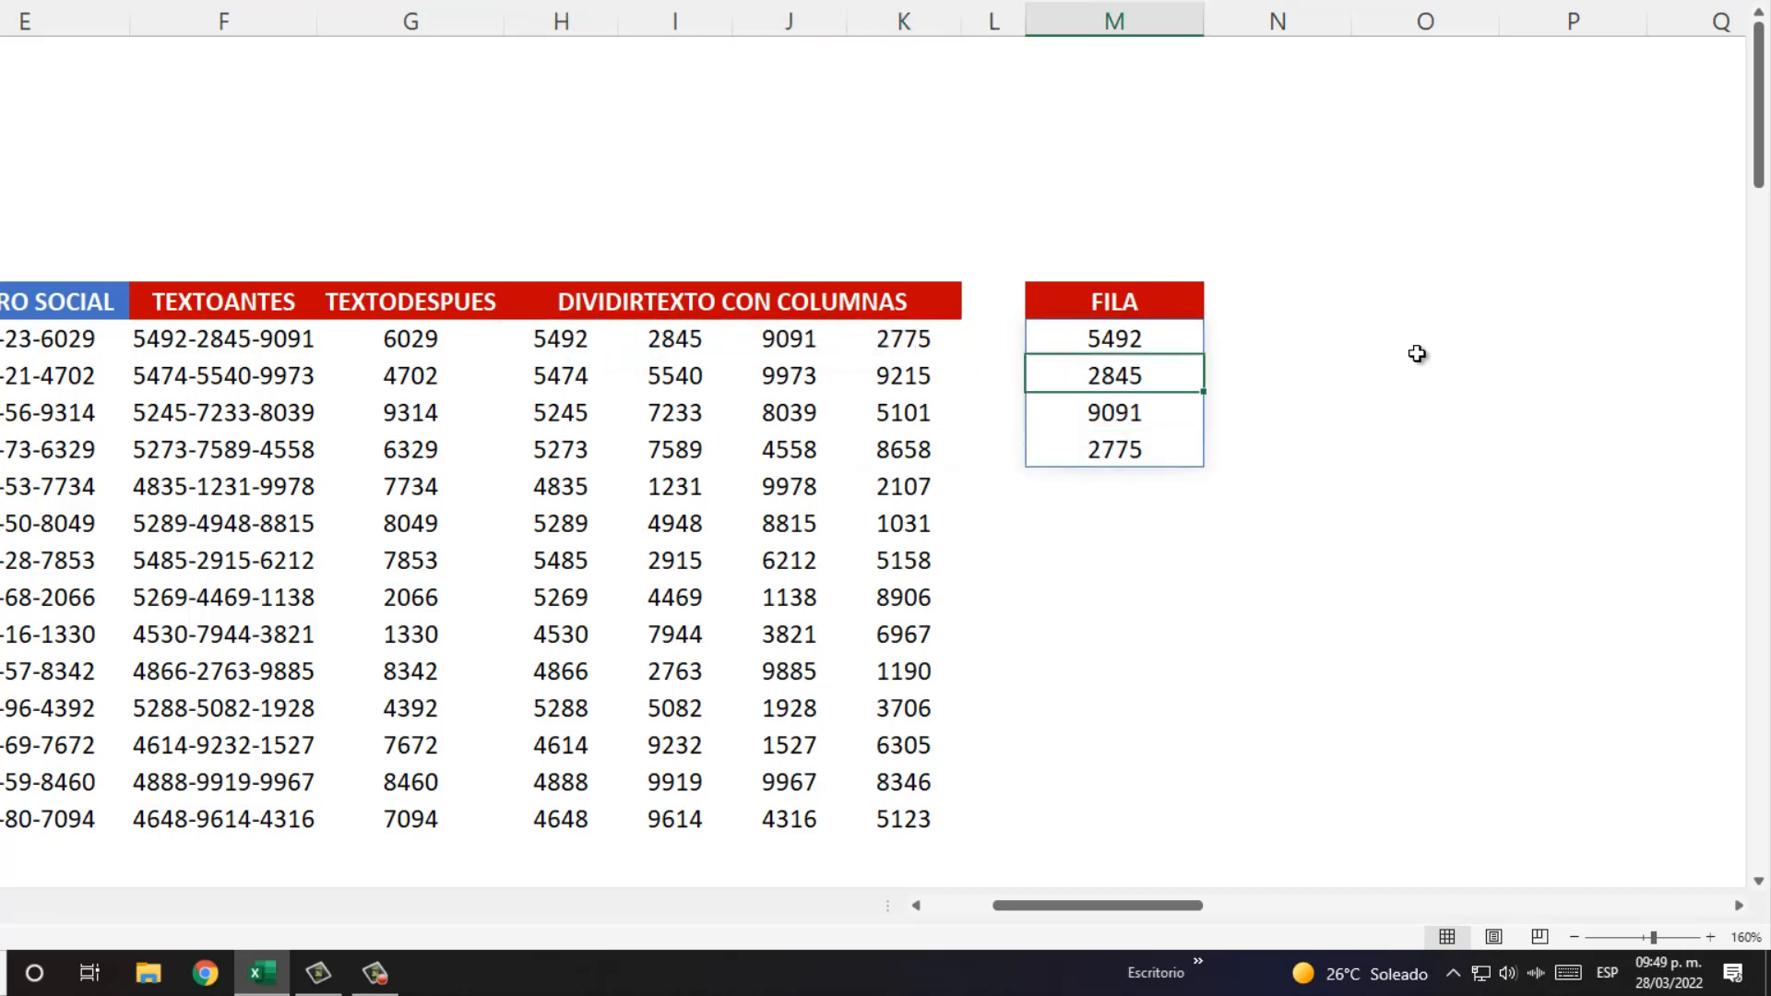
key("Up")
key("Up")
key("Up")
key("Left")
key("Left")
key("Left")
key("Left")
key("Left")
key("Left")
key("Left")
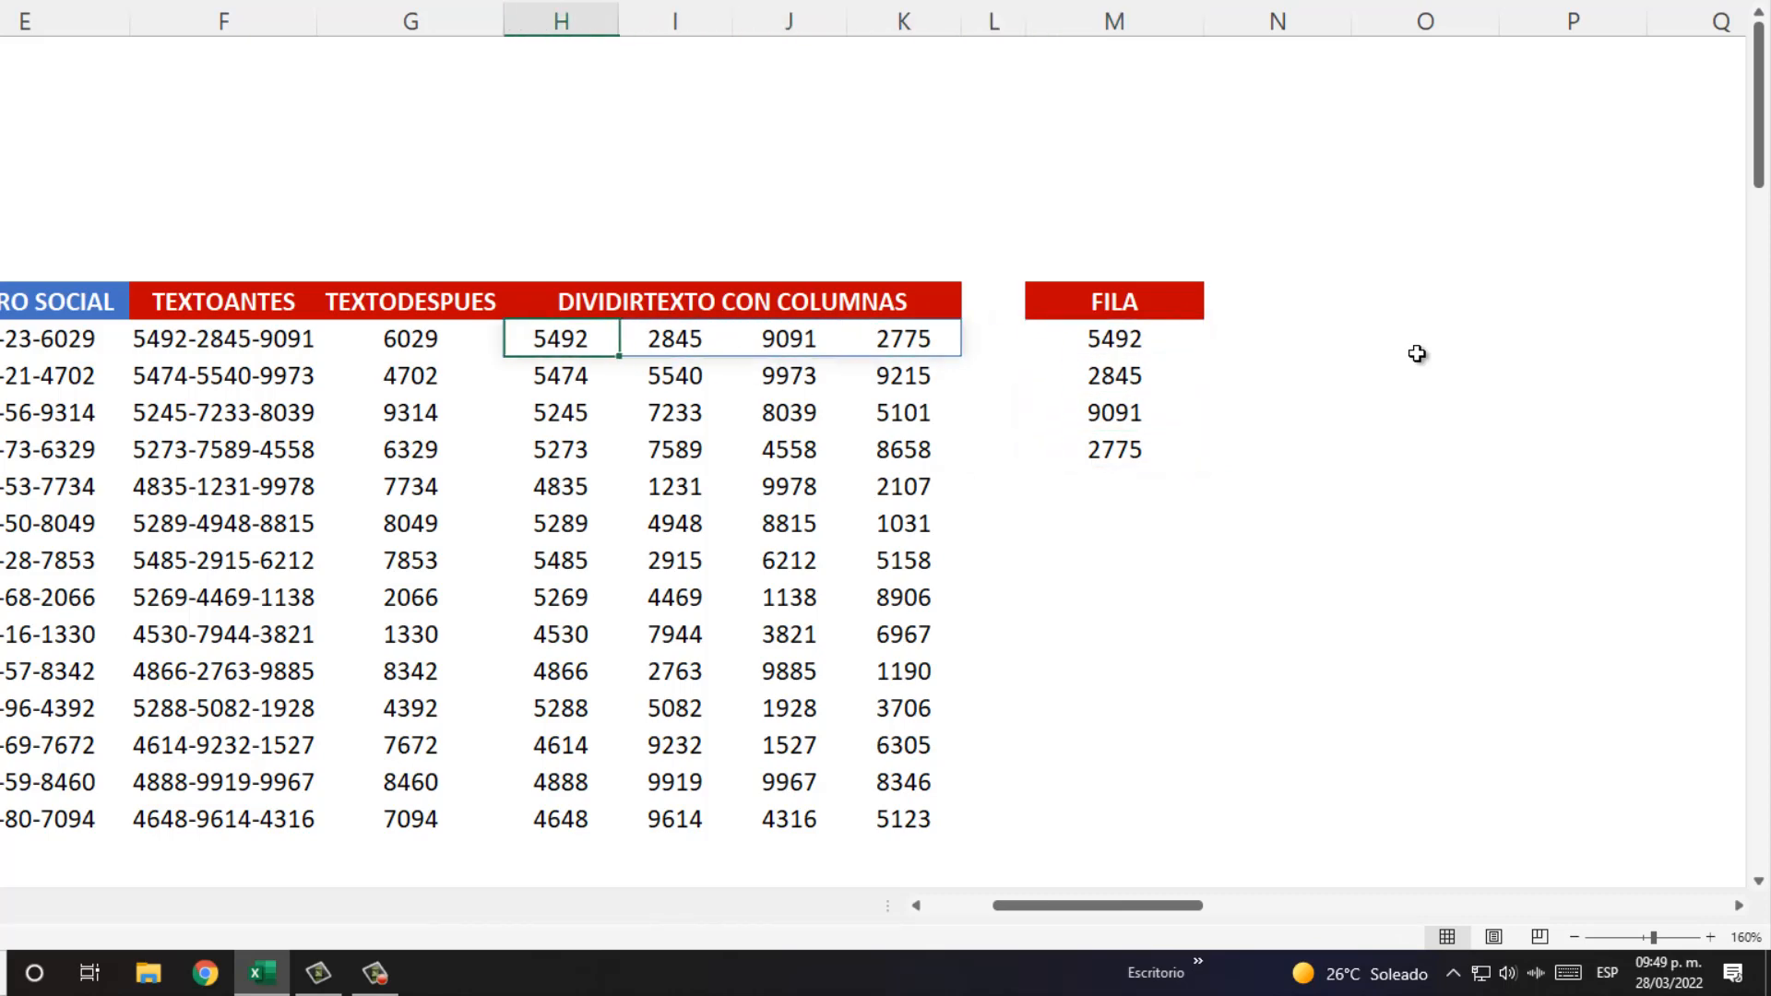
key("Right")
key("Right")
key("Right")
key("Right")
key("Right")
key("Right")
key("Right")
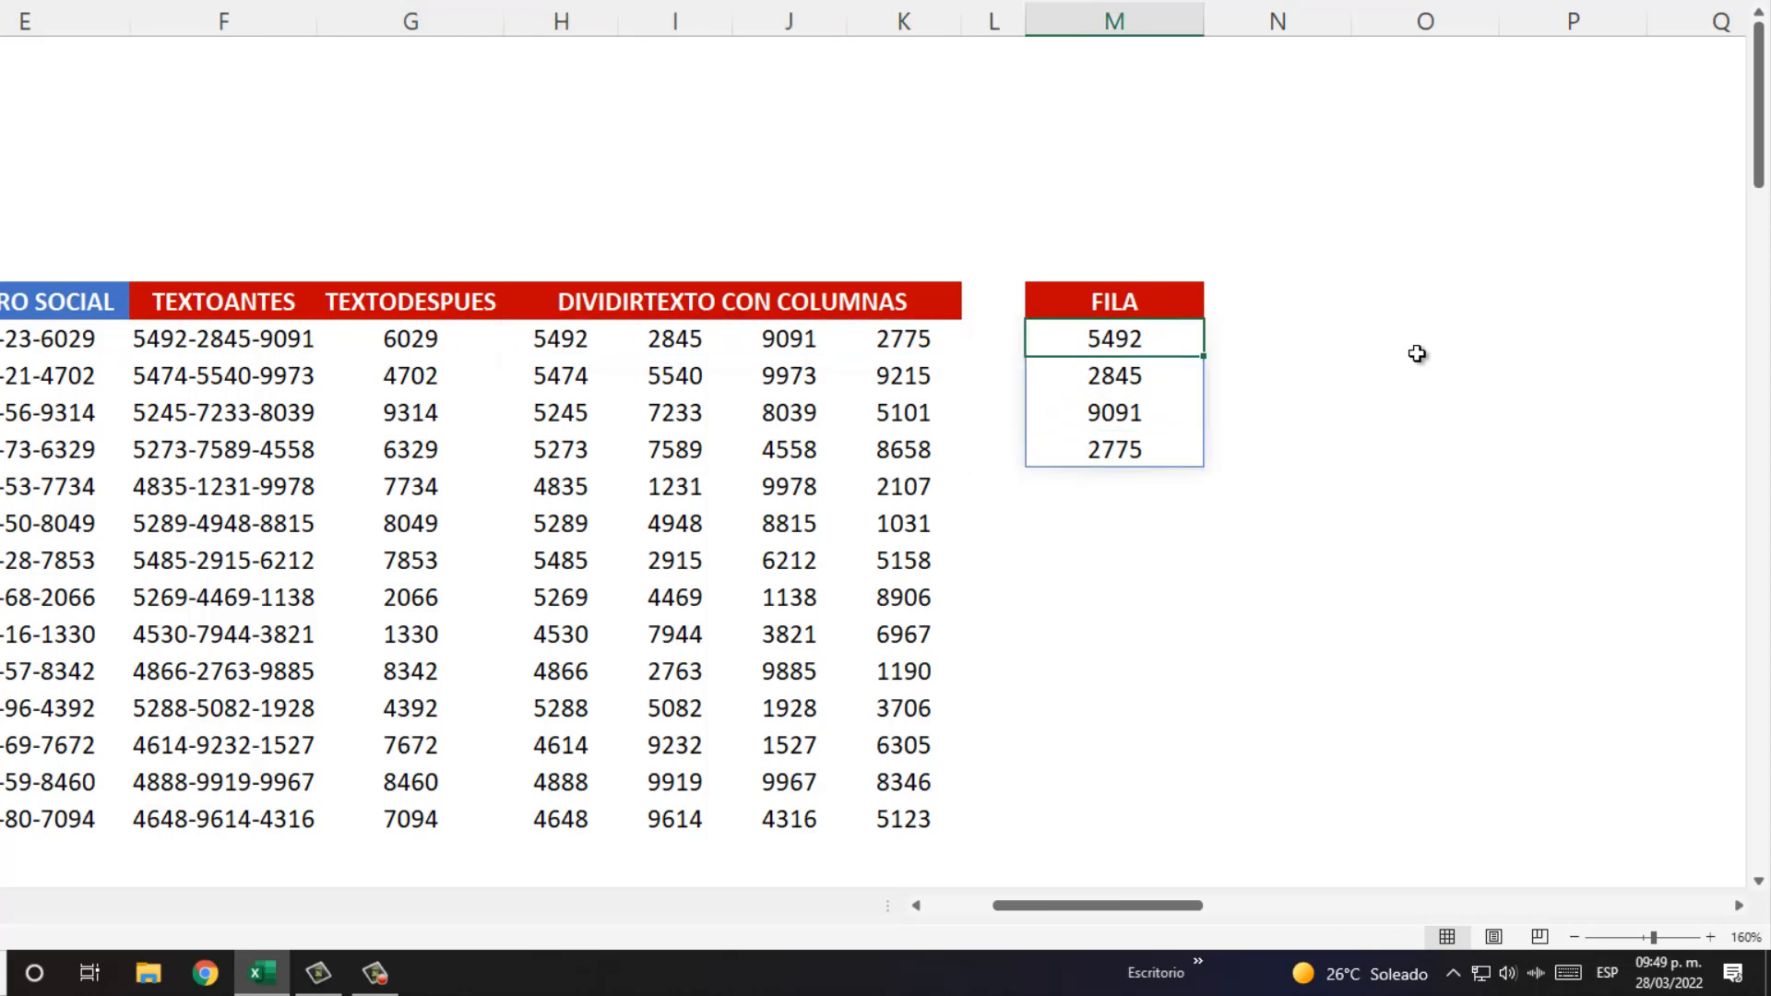
Step: Try to copy the DIVIDIRTEXTO formula from M7 down through M20, and undo the paste
key("ctrl+c")
key("shift+Down")
key("shift+Down")
key("shift+Down")
key("shift+Down")
key("shift+Down")
key("shift+Down")
key("shift+Down")
key("shift+Down")
key("shift+Down")
key("shift+Down")
key("shift+Down")
key("shift+Down")
key("shift+Down")
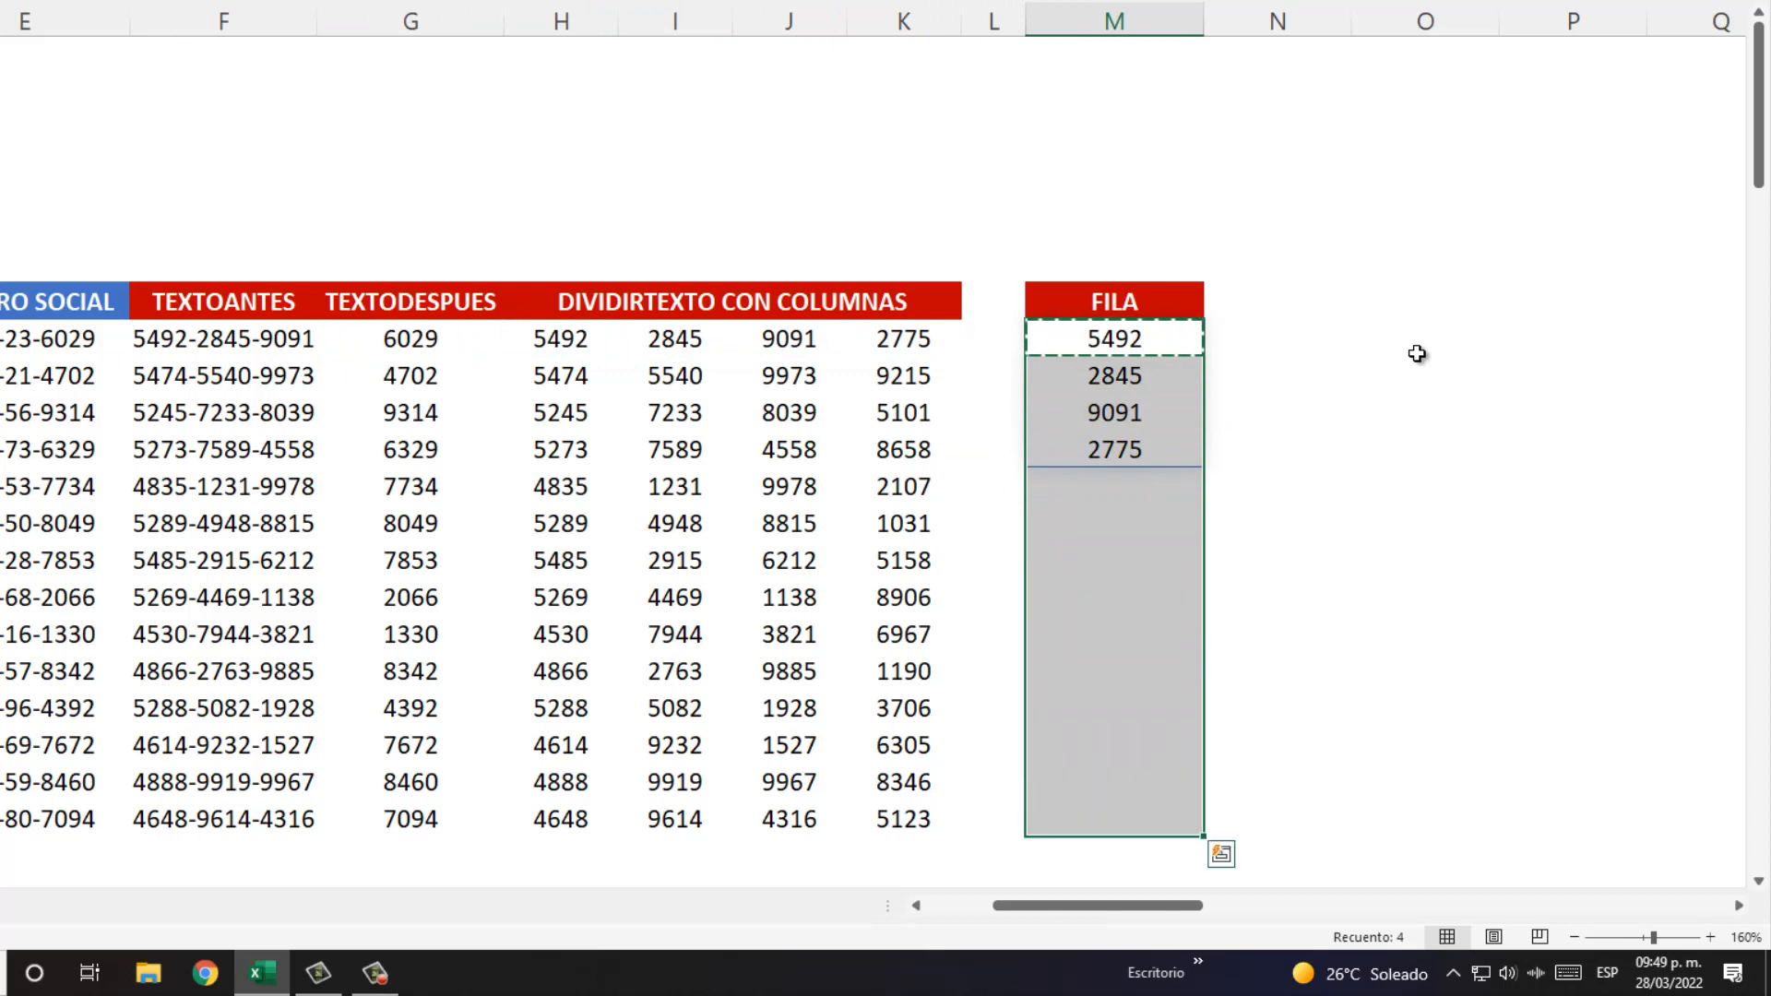
key("ctrl+v")
key("Down")
key("Down")
key("Down")
key("Down")
key("Down")
key("Down")
key("Down")
key("Down")
key("Down")
key("Down")
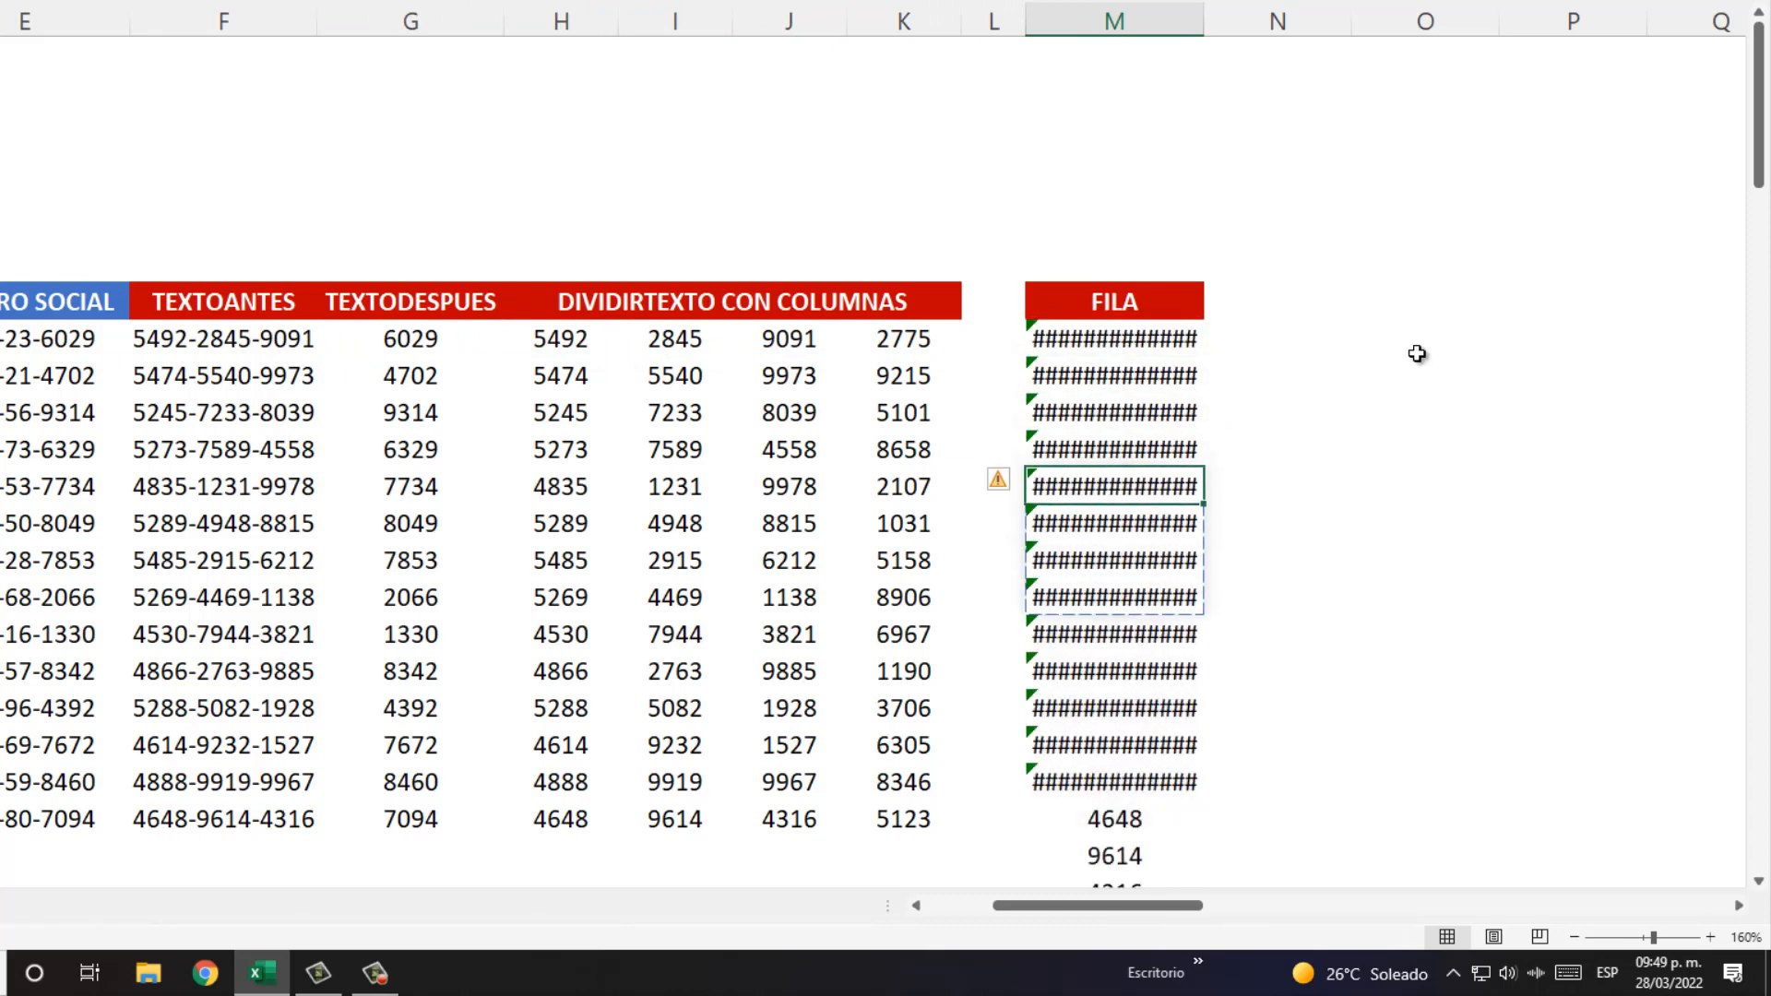
key("Down")
key("ctrl+z")
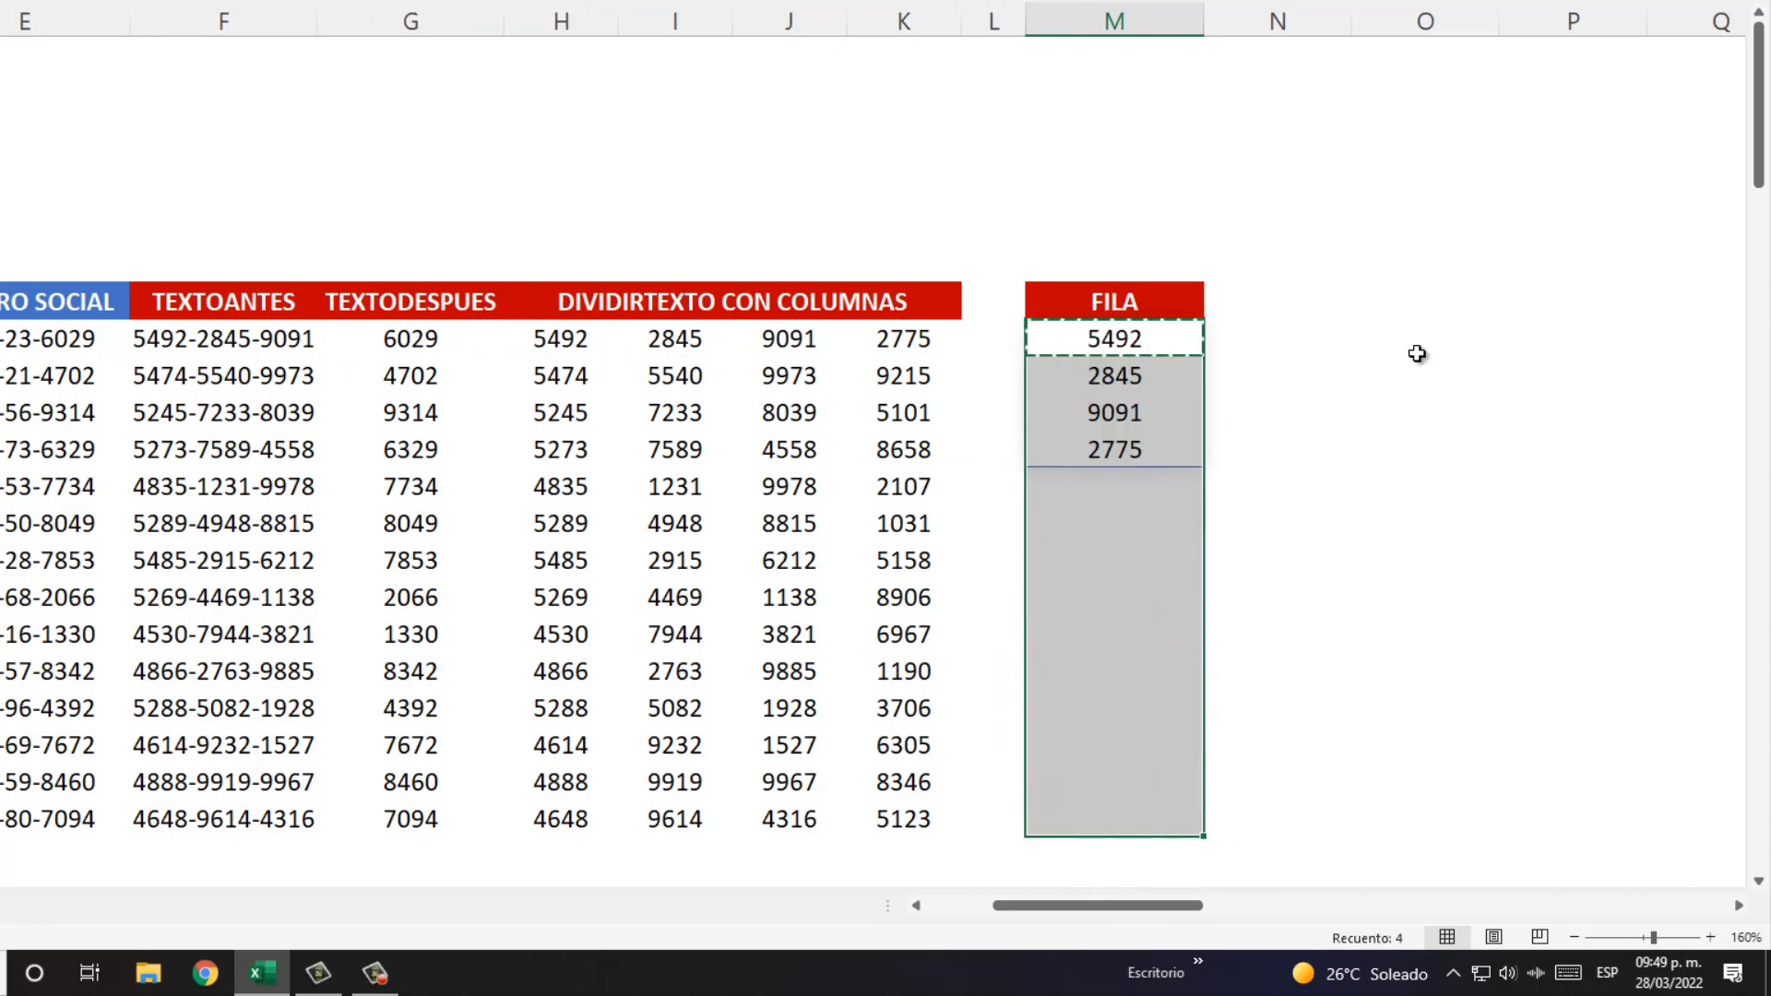
key("ctrl+shift+Up")
key("ctrl+shift+Up")
key("Escape")
key("Up")
key("Up")
key("Down")
key("Down")
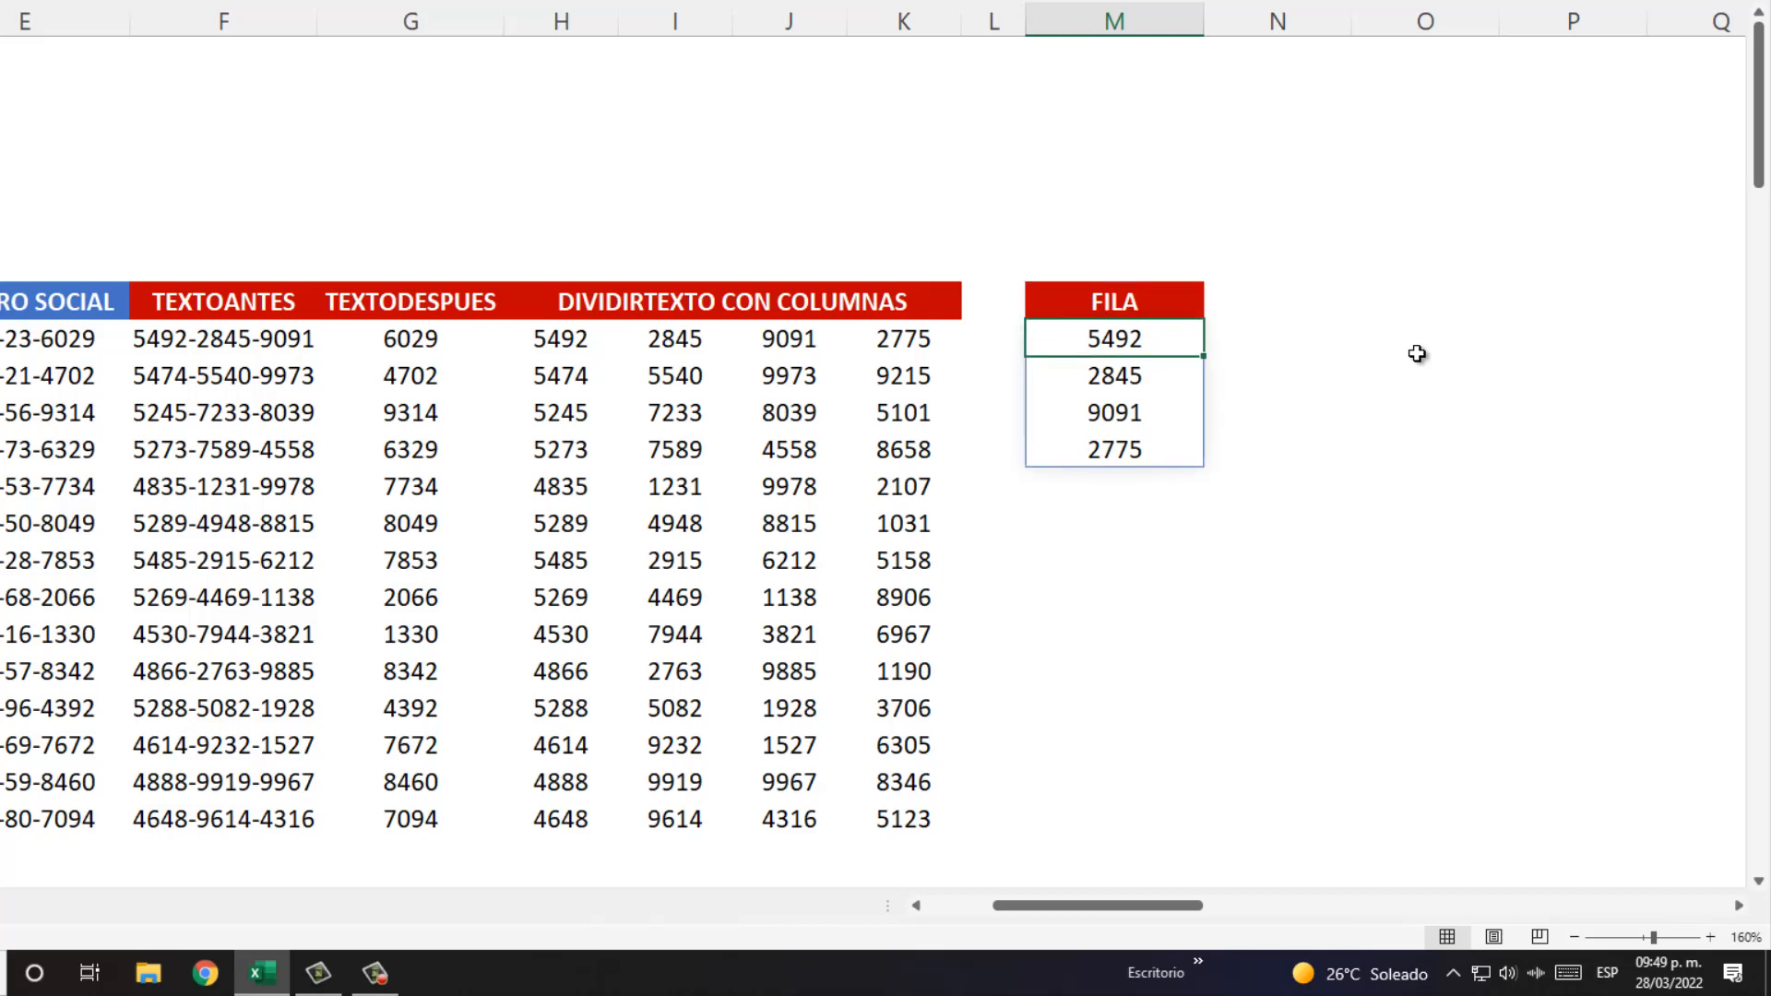
Step: Review the row-wise split in M7:M10 and return to the source data at the start of the table
key("Down")
key("Down")
key("Down")
key("Up")
key("Up")
key("Up")
key("Left")
key("Left")
key("Left")
key("Left")
key("Left")
key("Left")
key("Left")
key("Left")
key("Left")
key("Left")
key("Left")
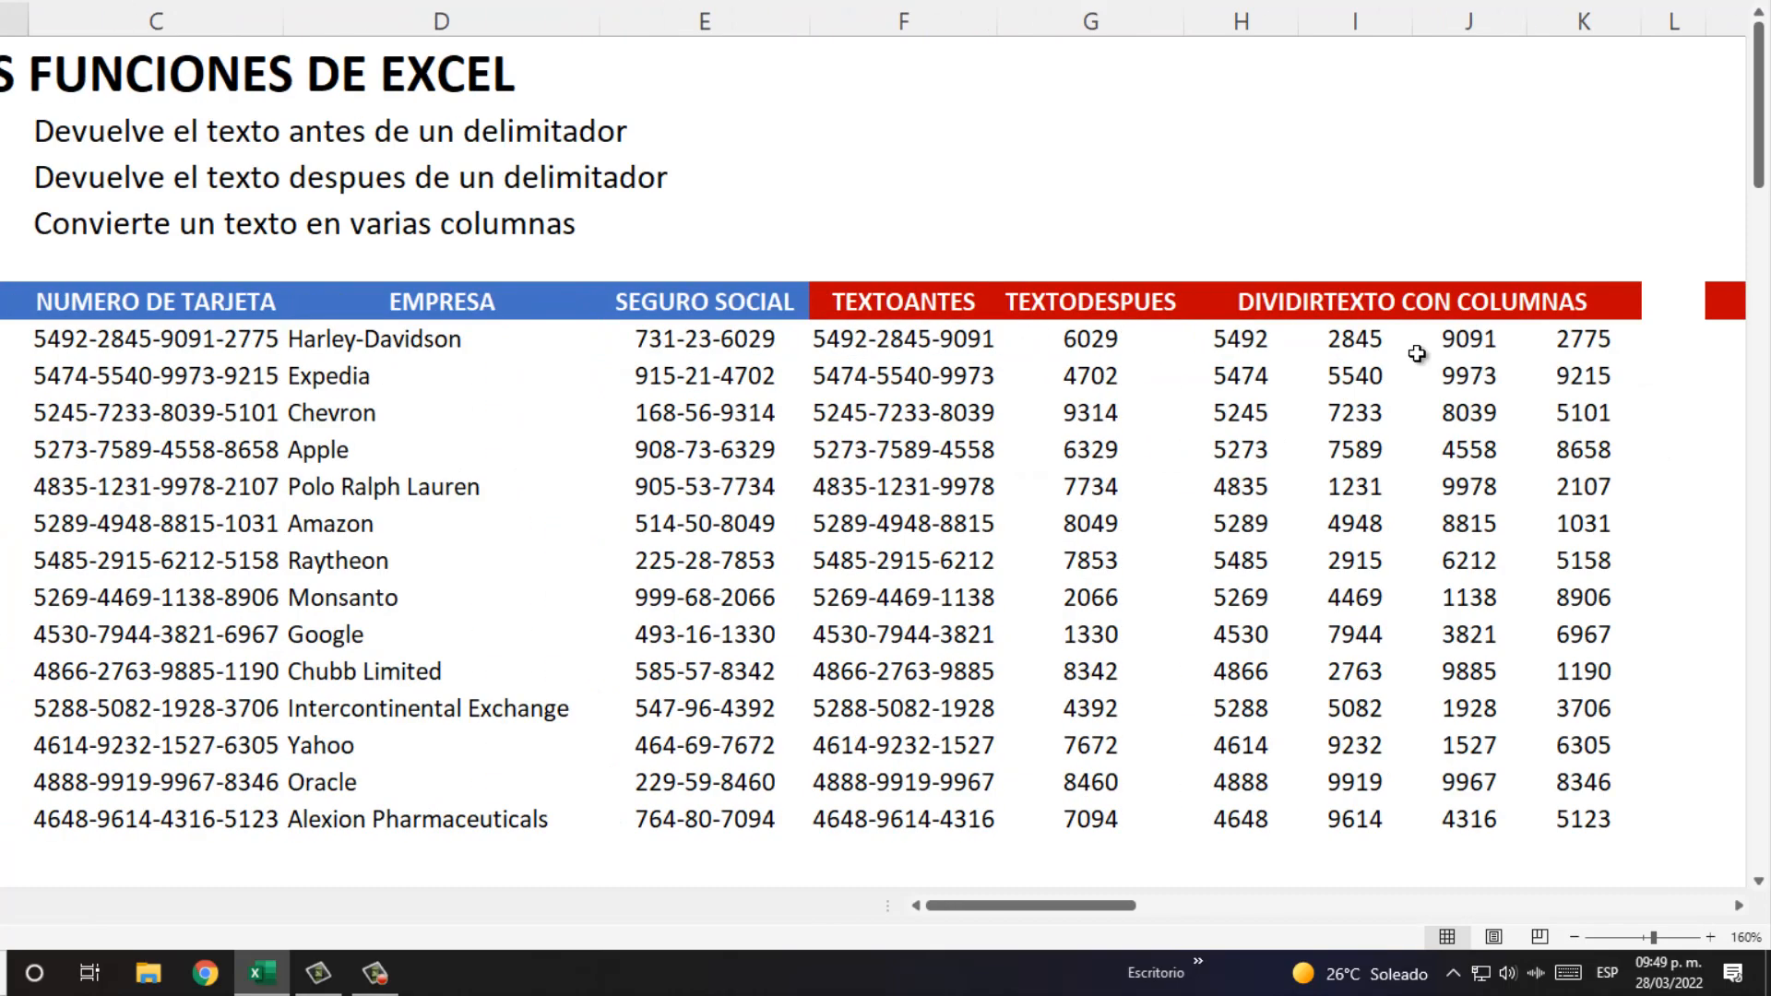
Step: Try to copy the DIVIDIRTEXTO formula from M7 diagonally into N8, and clear the pasted result
key("Right")
key("Right")
key("Right")
key("Right")
key("Right")
key("Right")
key("Right")
key("Right")
key("Right")
key("Right")
key("Right")
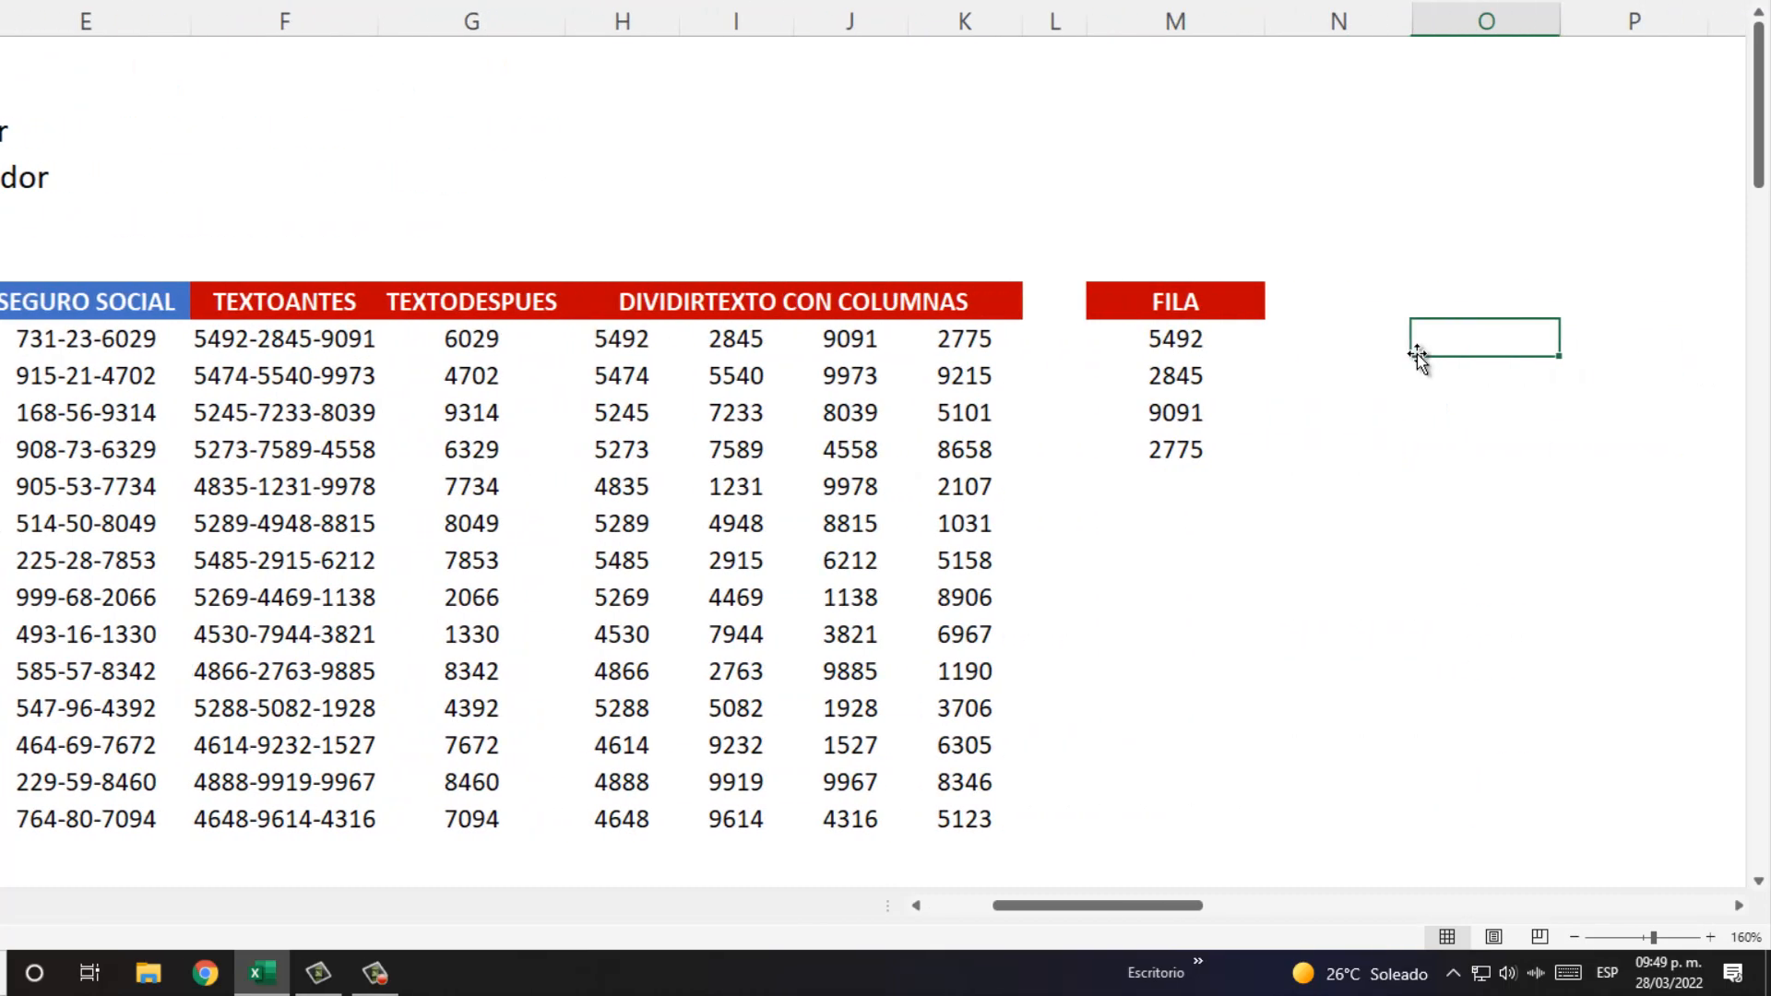
key("Down")
key("Right")
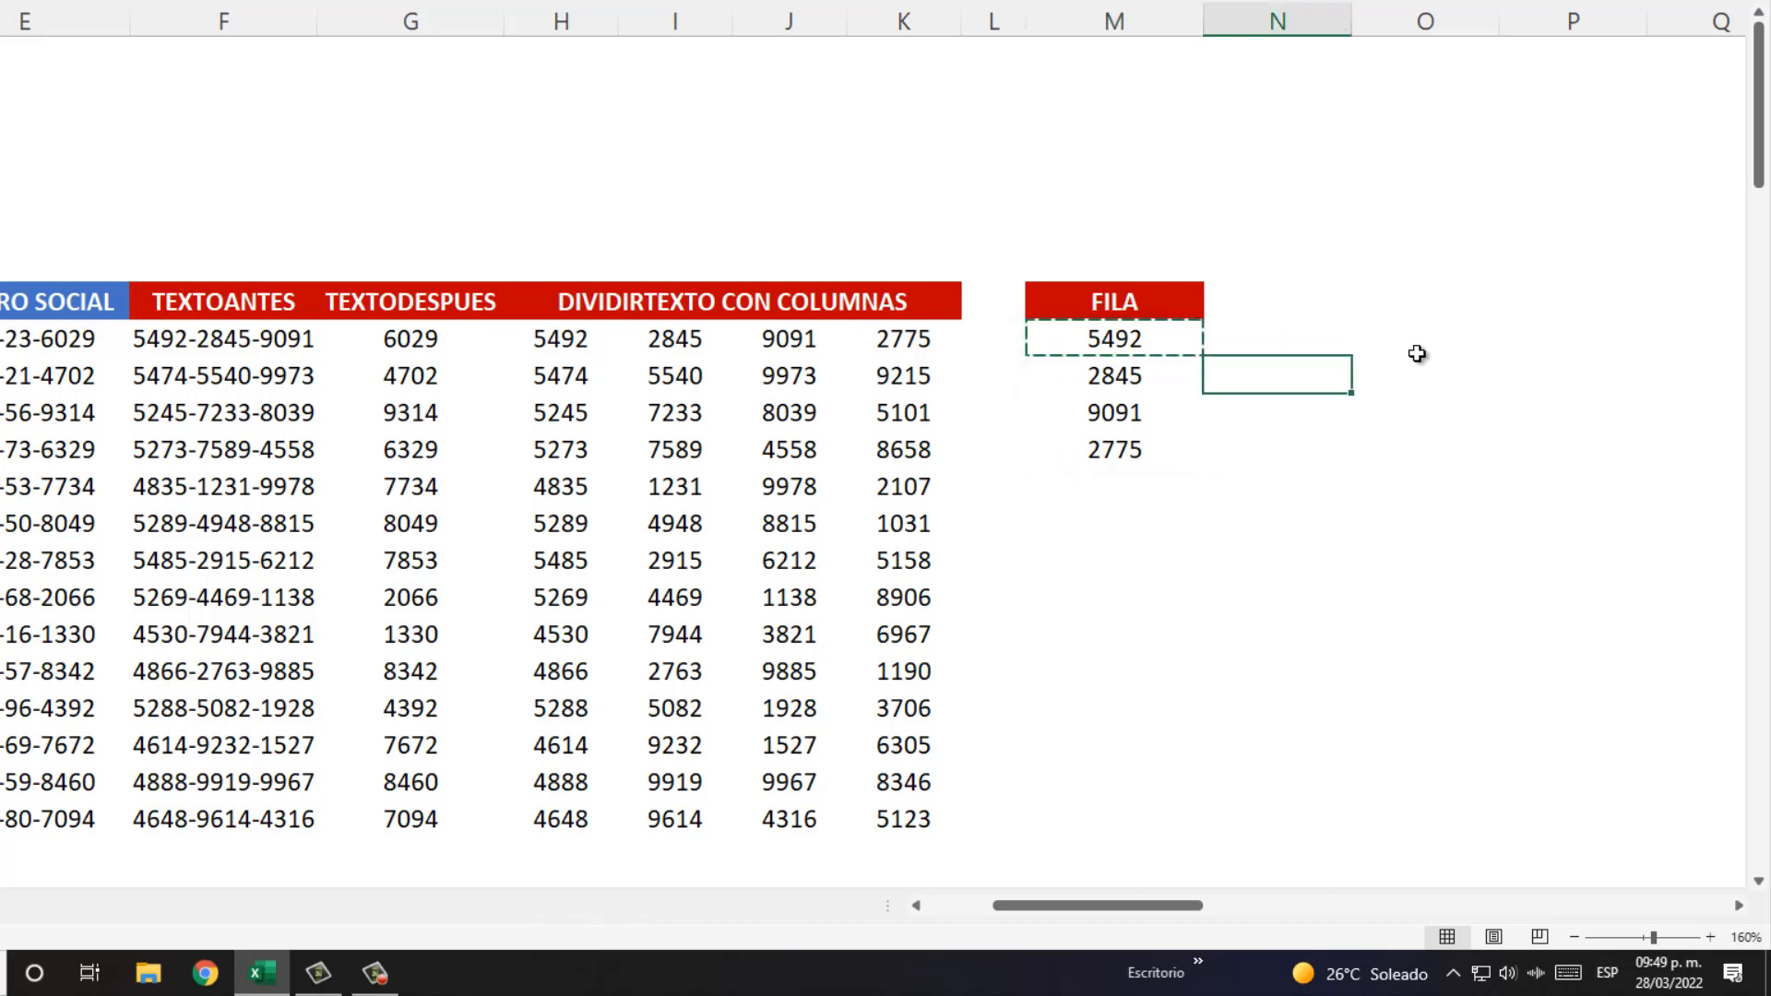
key("ctrl+v")
key("Right")
key("Left")
key("Delete")
Step: Return to M7 and inspect its DIVIDIRTEXTO formula
key("ctrl+Up")
key("Left")
key("Left")
key("Down")
key("Down")
key("Right")
key("ctrl+Down")
key("Down")
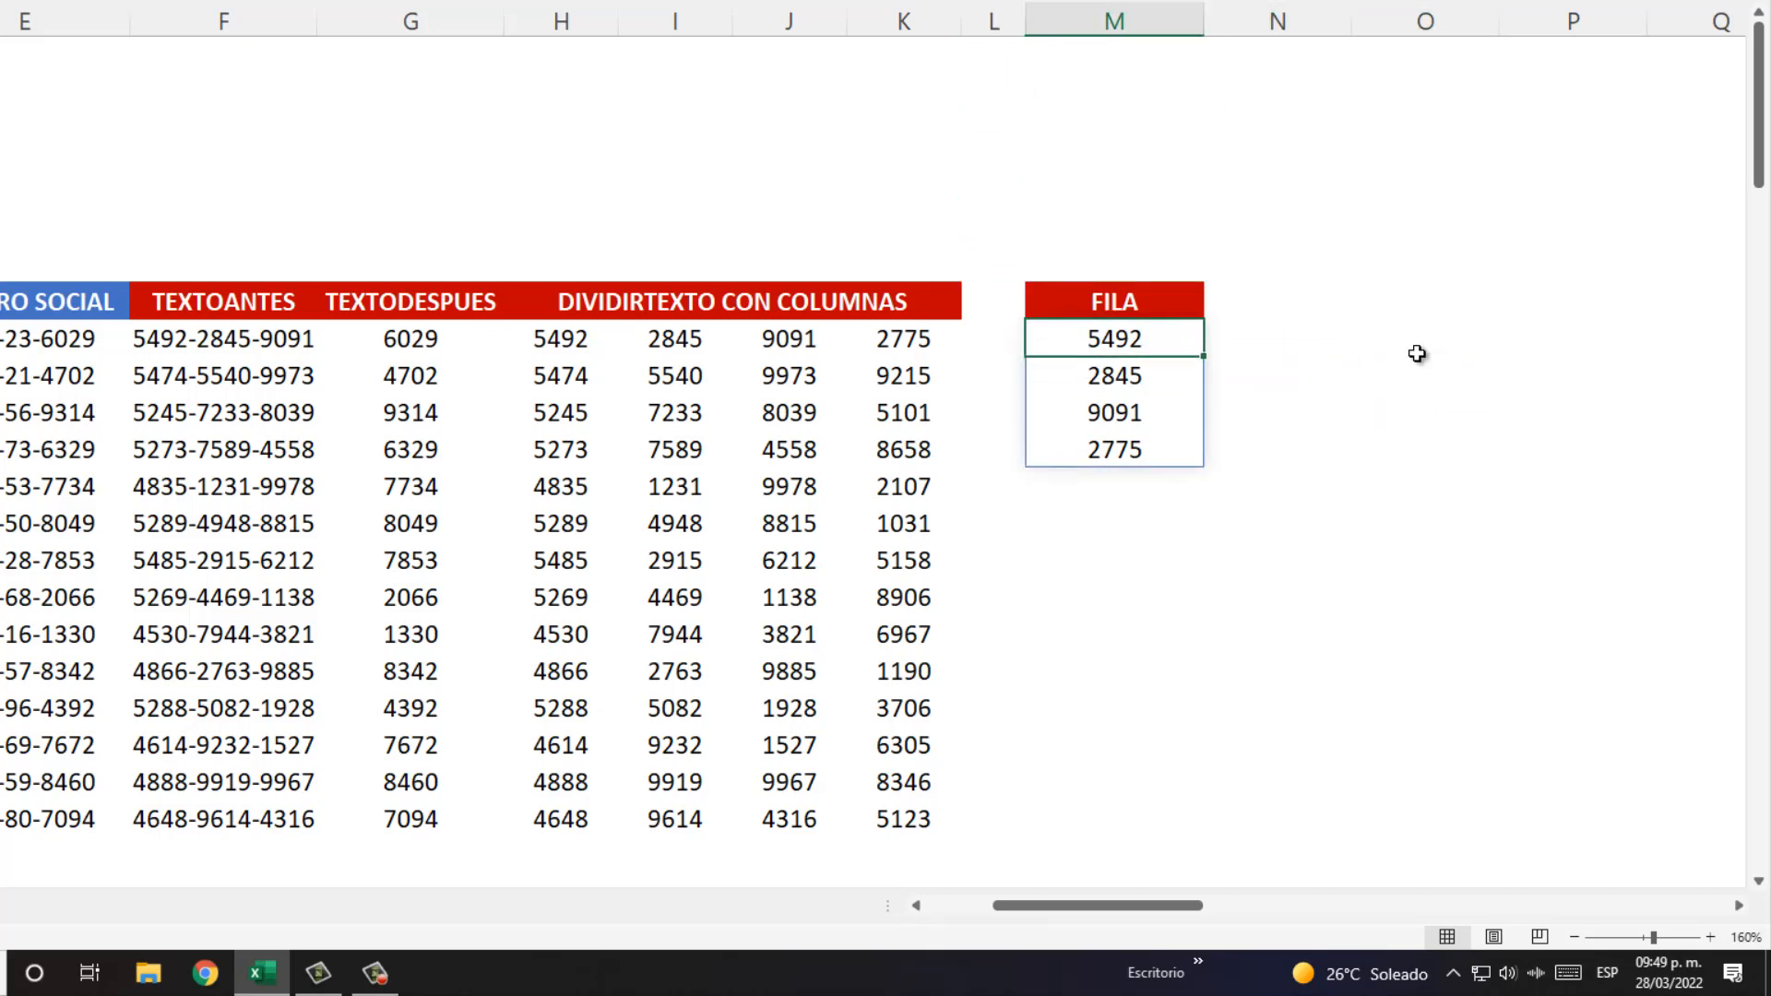
key("F2")
key("Escape")
Step: Try pasting the M7 formula into N8 again, inspect its source reference, and delete the pasted formula
key("Down")
key("Right")
key("ctrl+v")
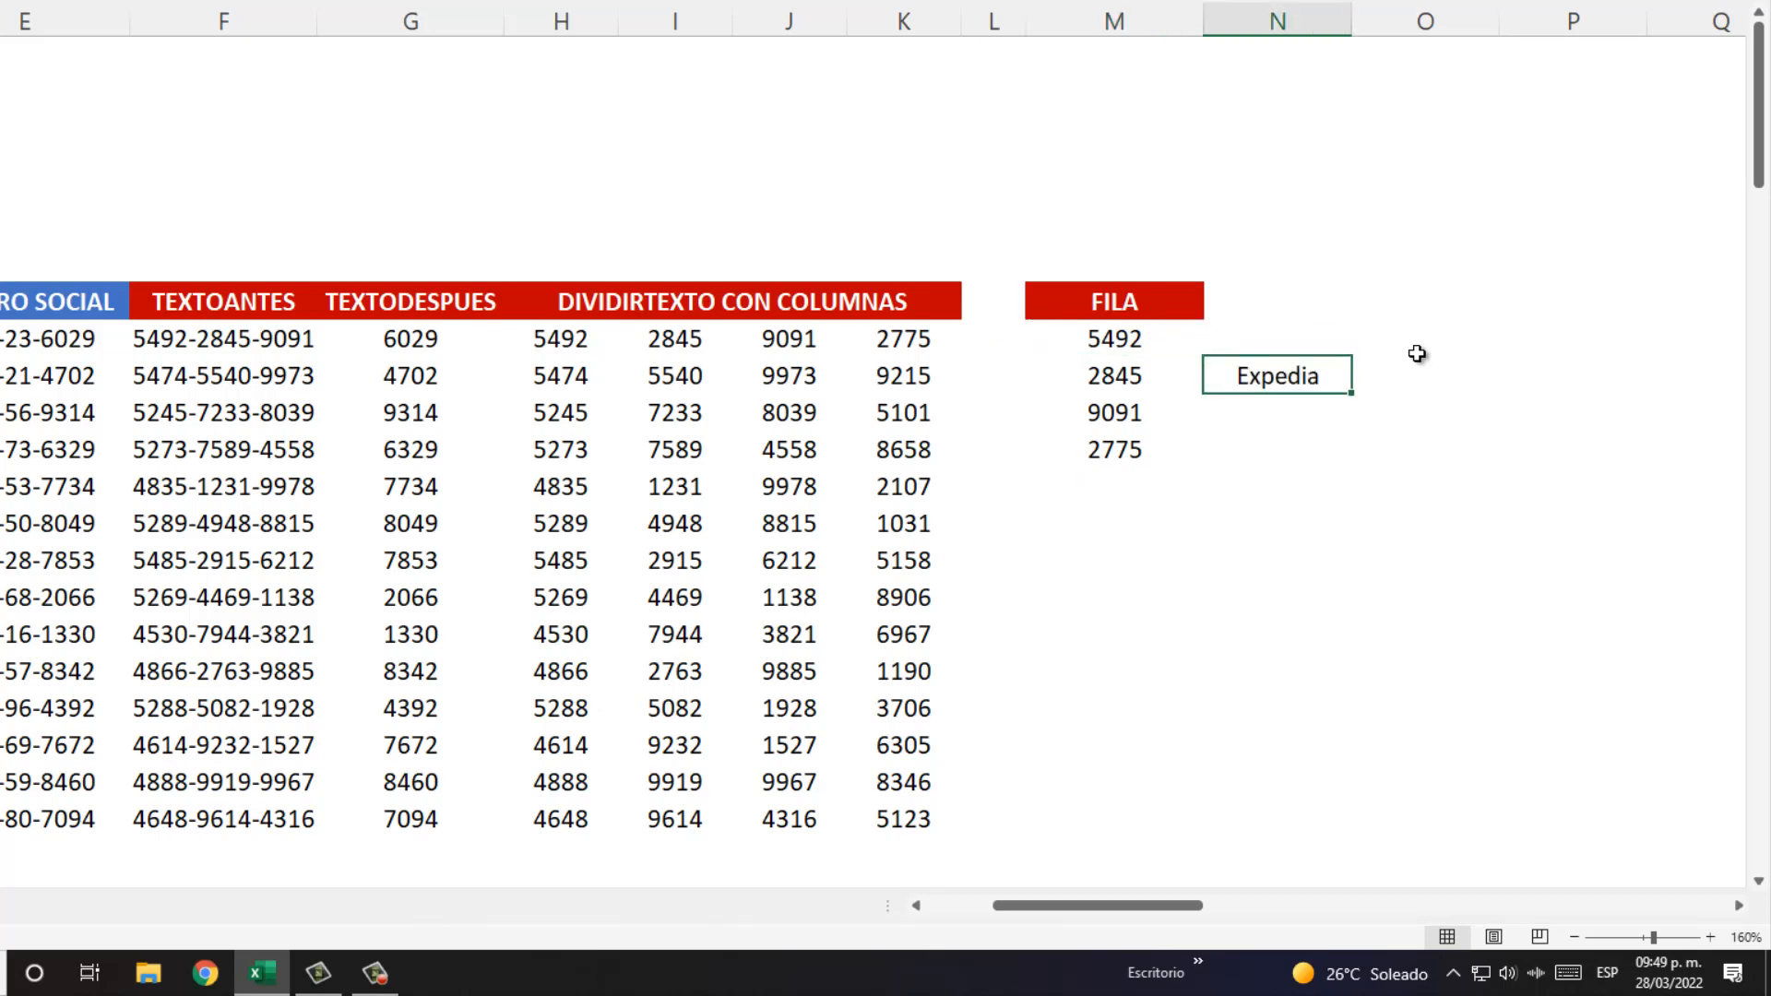
key("F2")
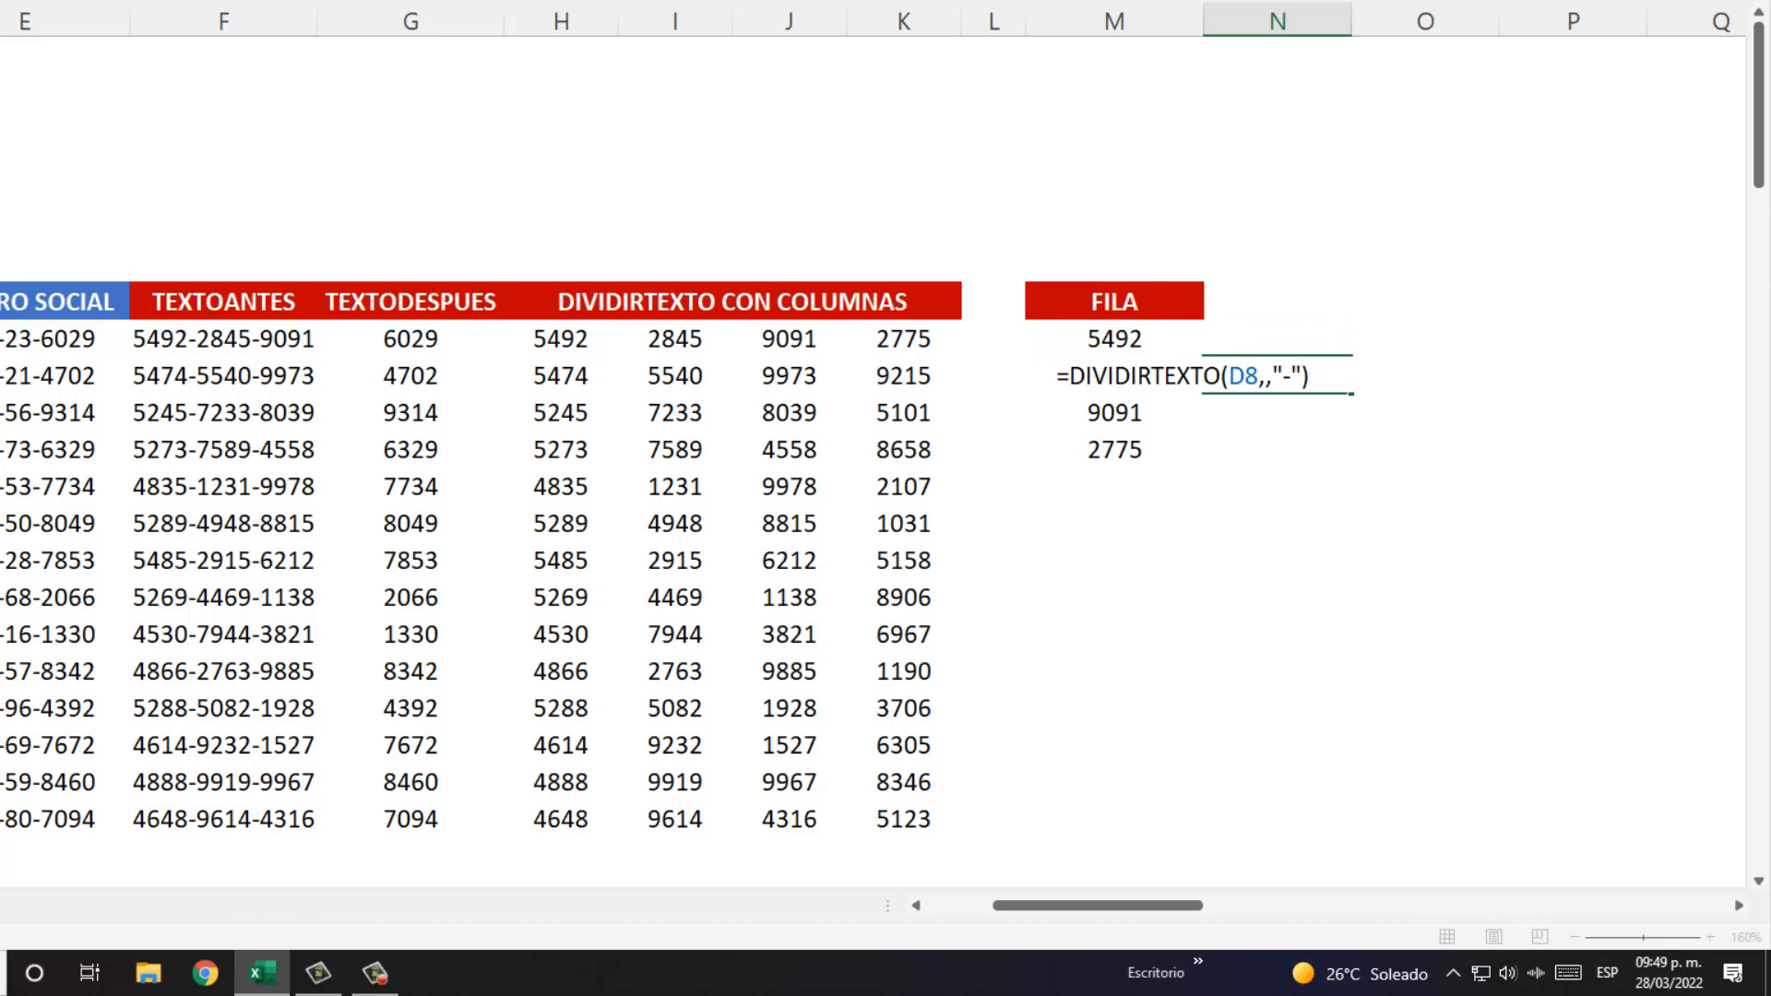
mouse_move(1062, 912)
left_mouse_down()
mouse_move(1006, 919)
mouse_move(1103, 917)
mouse_move(1031, 927)
left_mouse_up()
key("Escape")
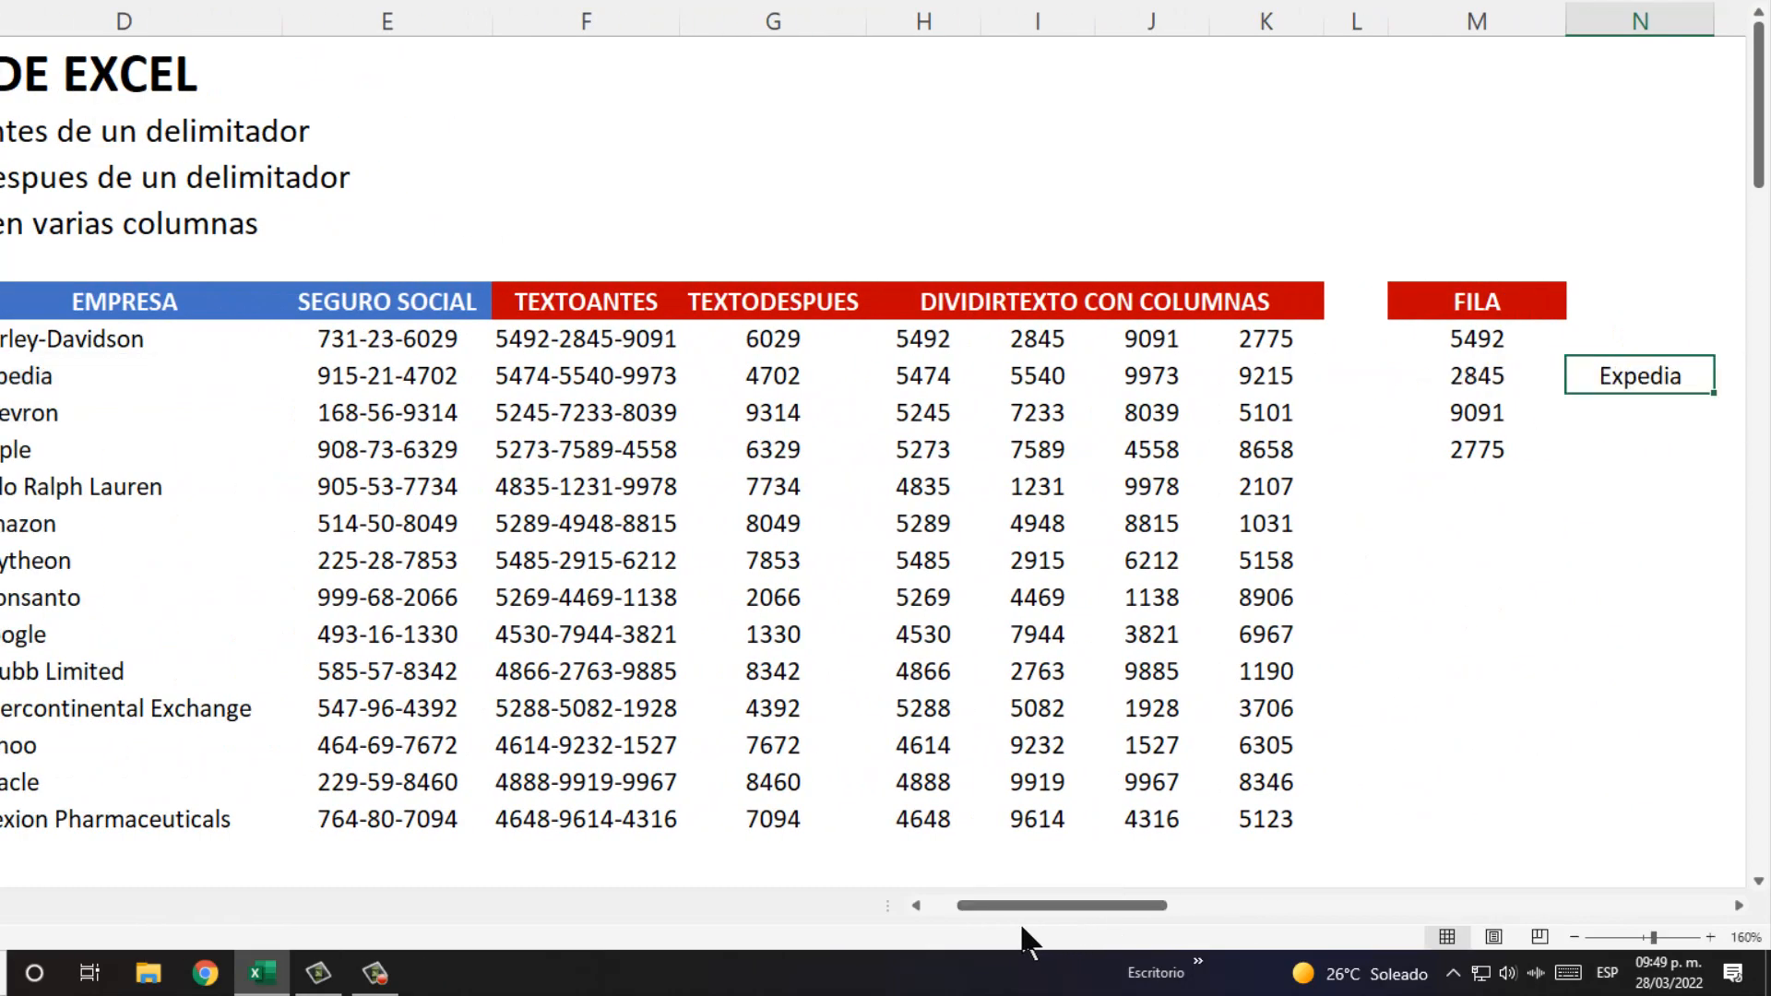
key("Delete")
Step: Lock the column of the source reference in M7, making the formula =DIVIDIRTEXTO($C7,,"-")
key("Up")
key("Left")
key("F2")
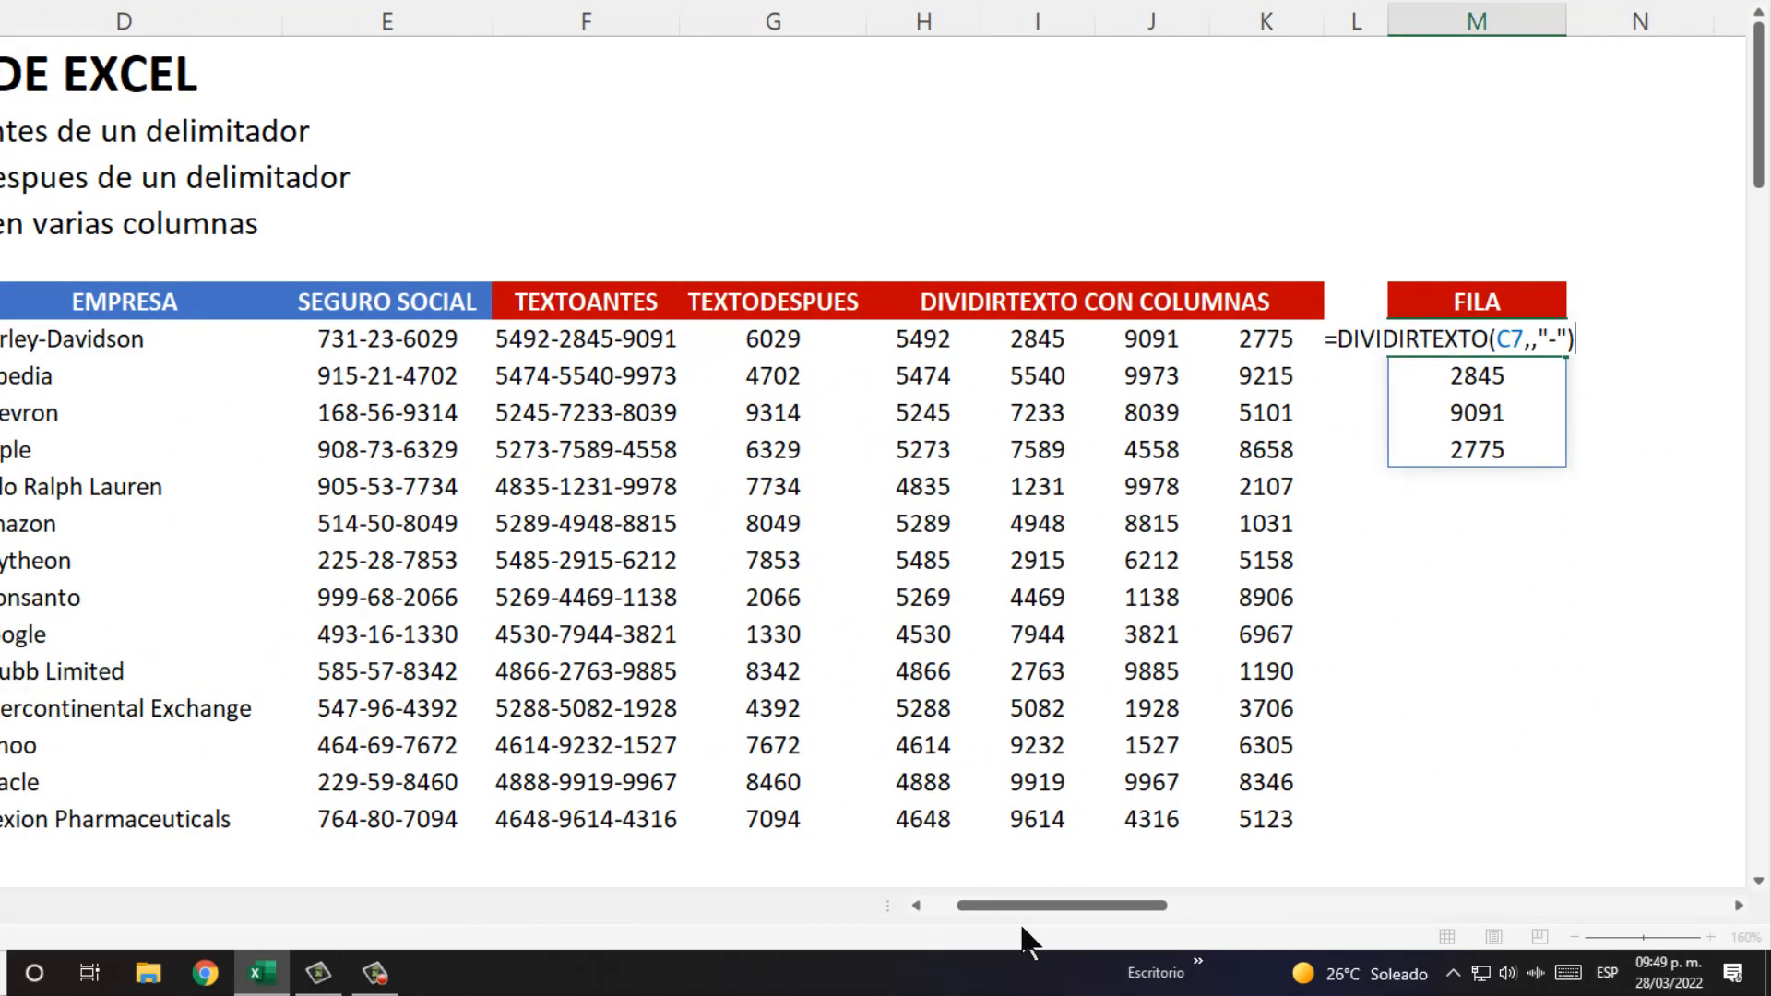
left_click(1514, 343)
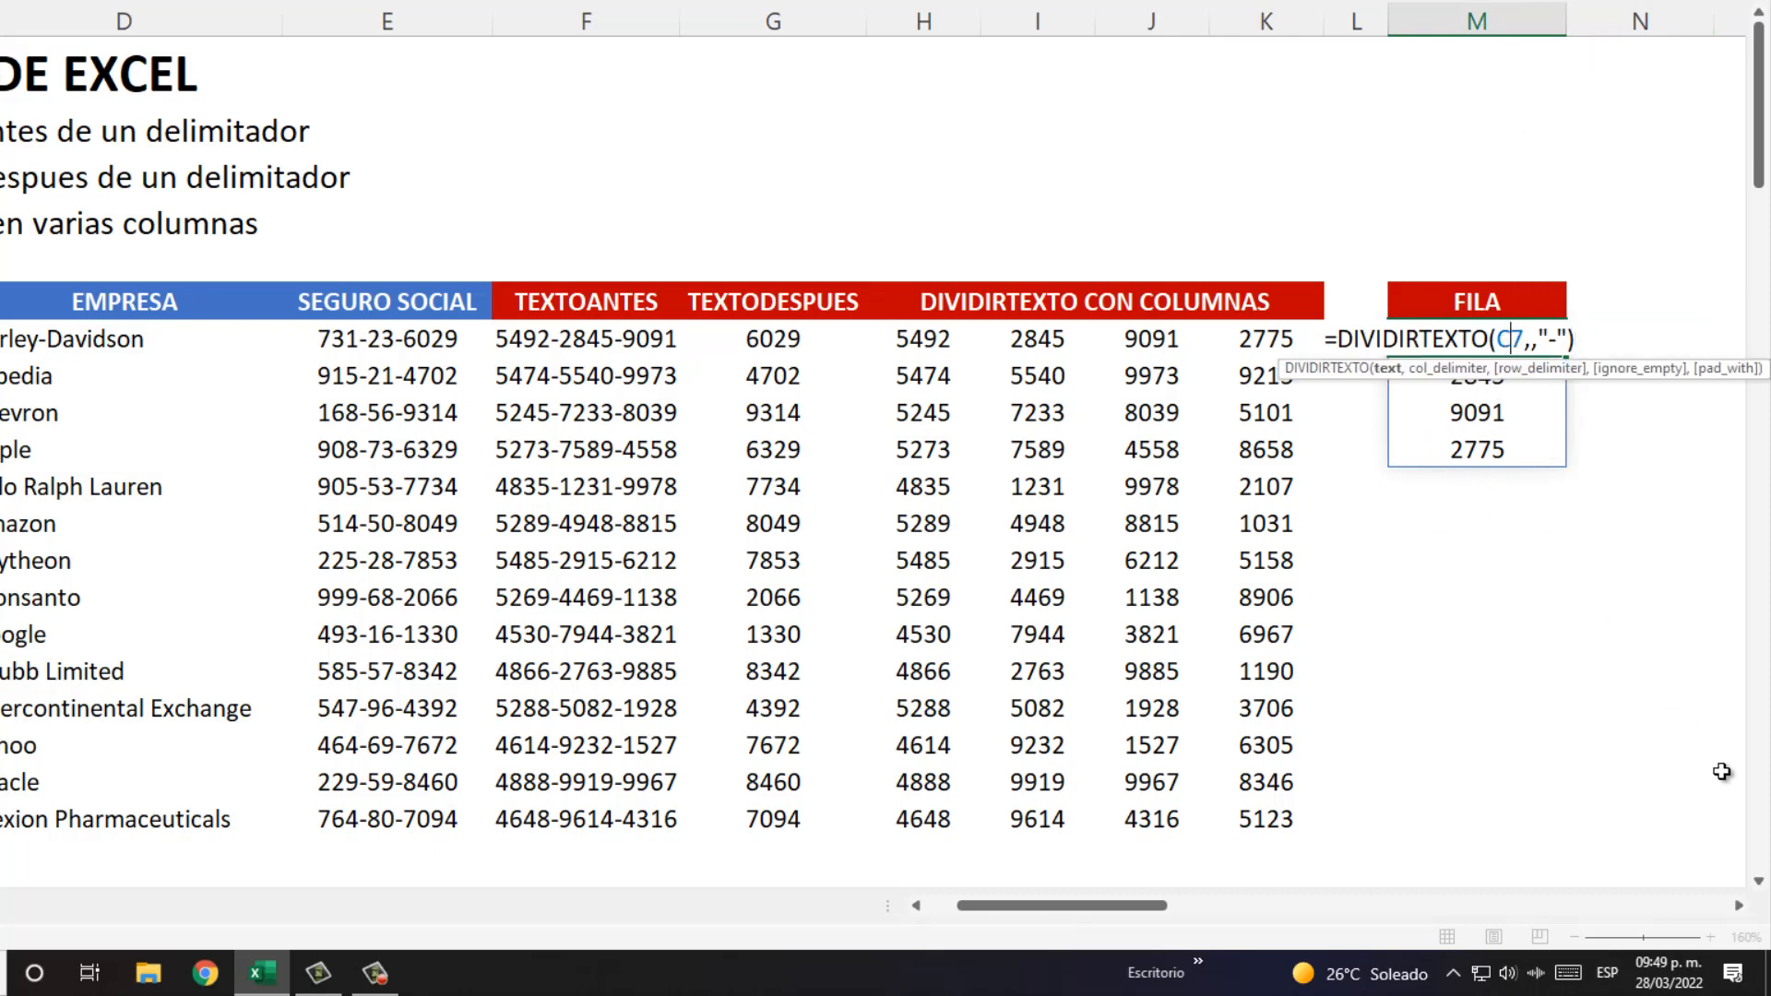
key("F4")
key("F4")
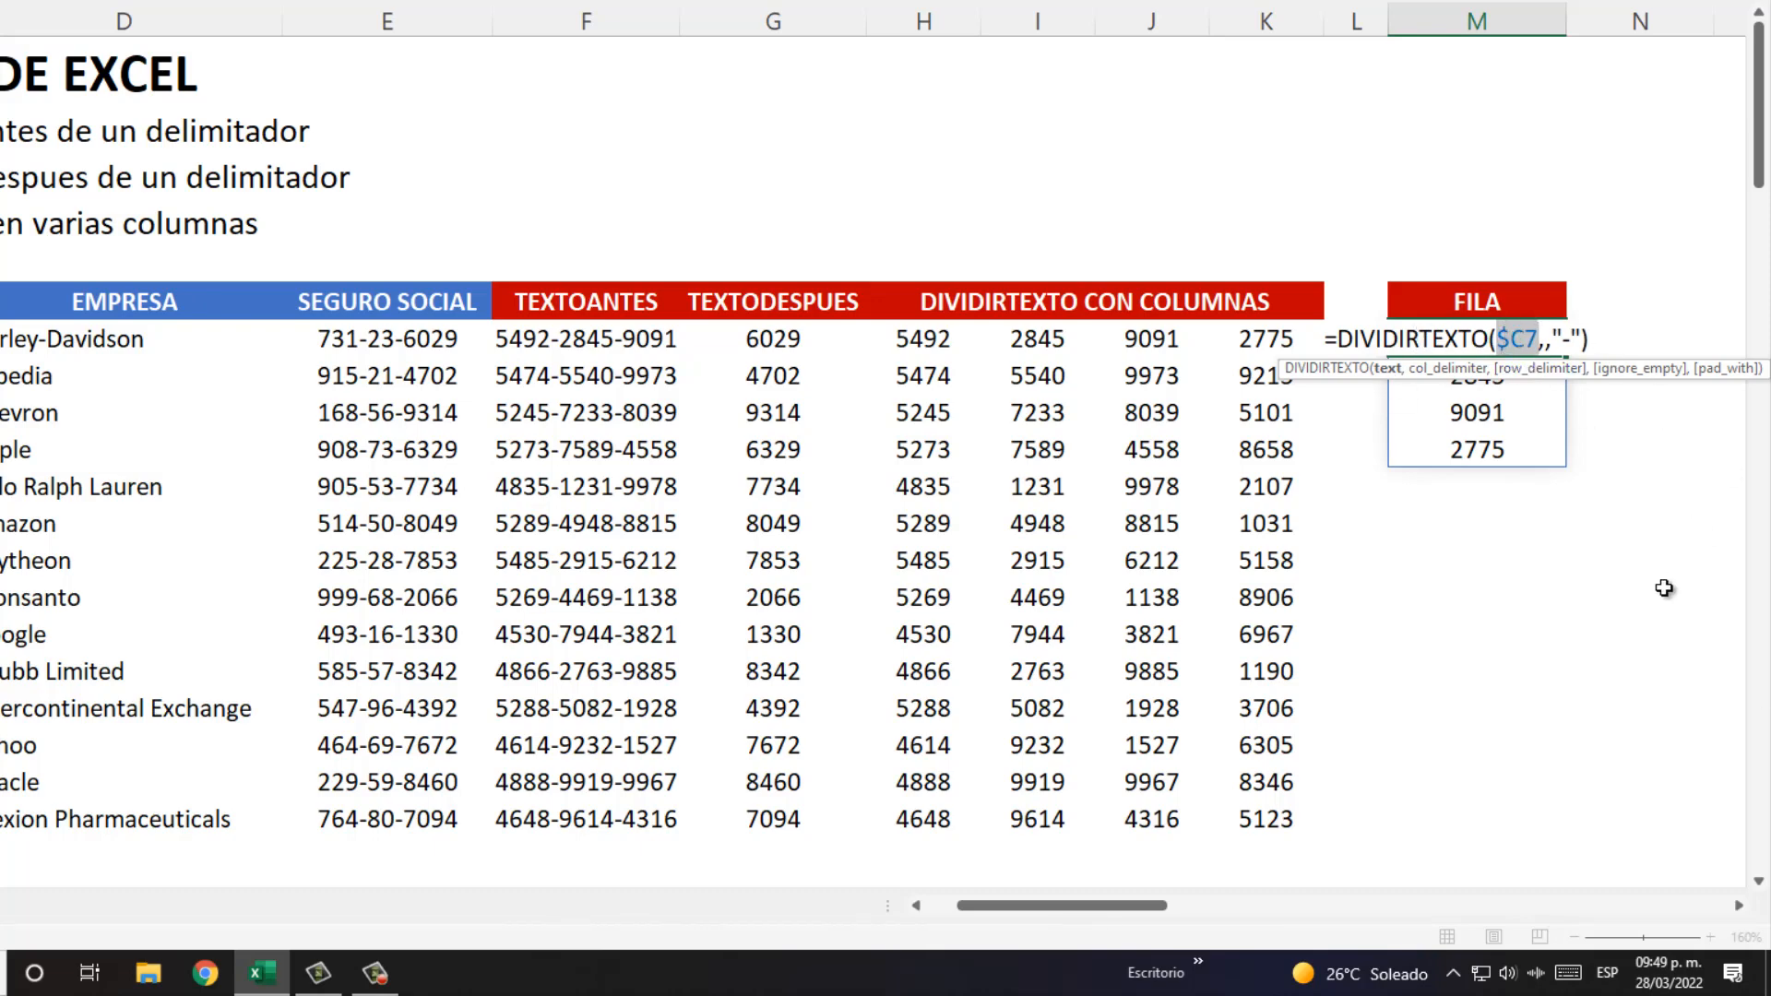
key("ctrl+Return")
Step: Copy the M7 formula diagonally, one row down and one column right each time, into N8 through Z20
key("ctrl+c")
key("Down")
key("Right")
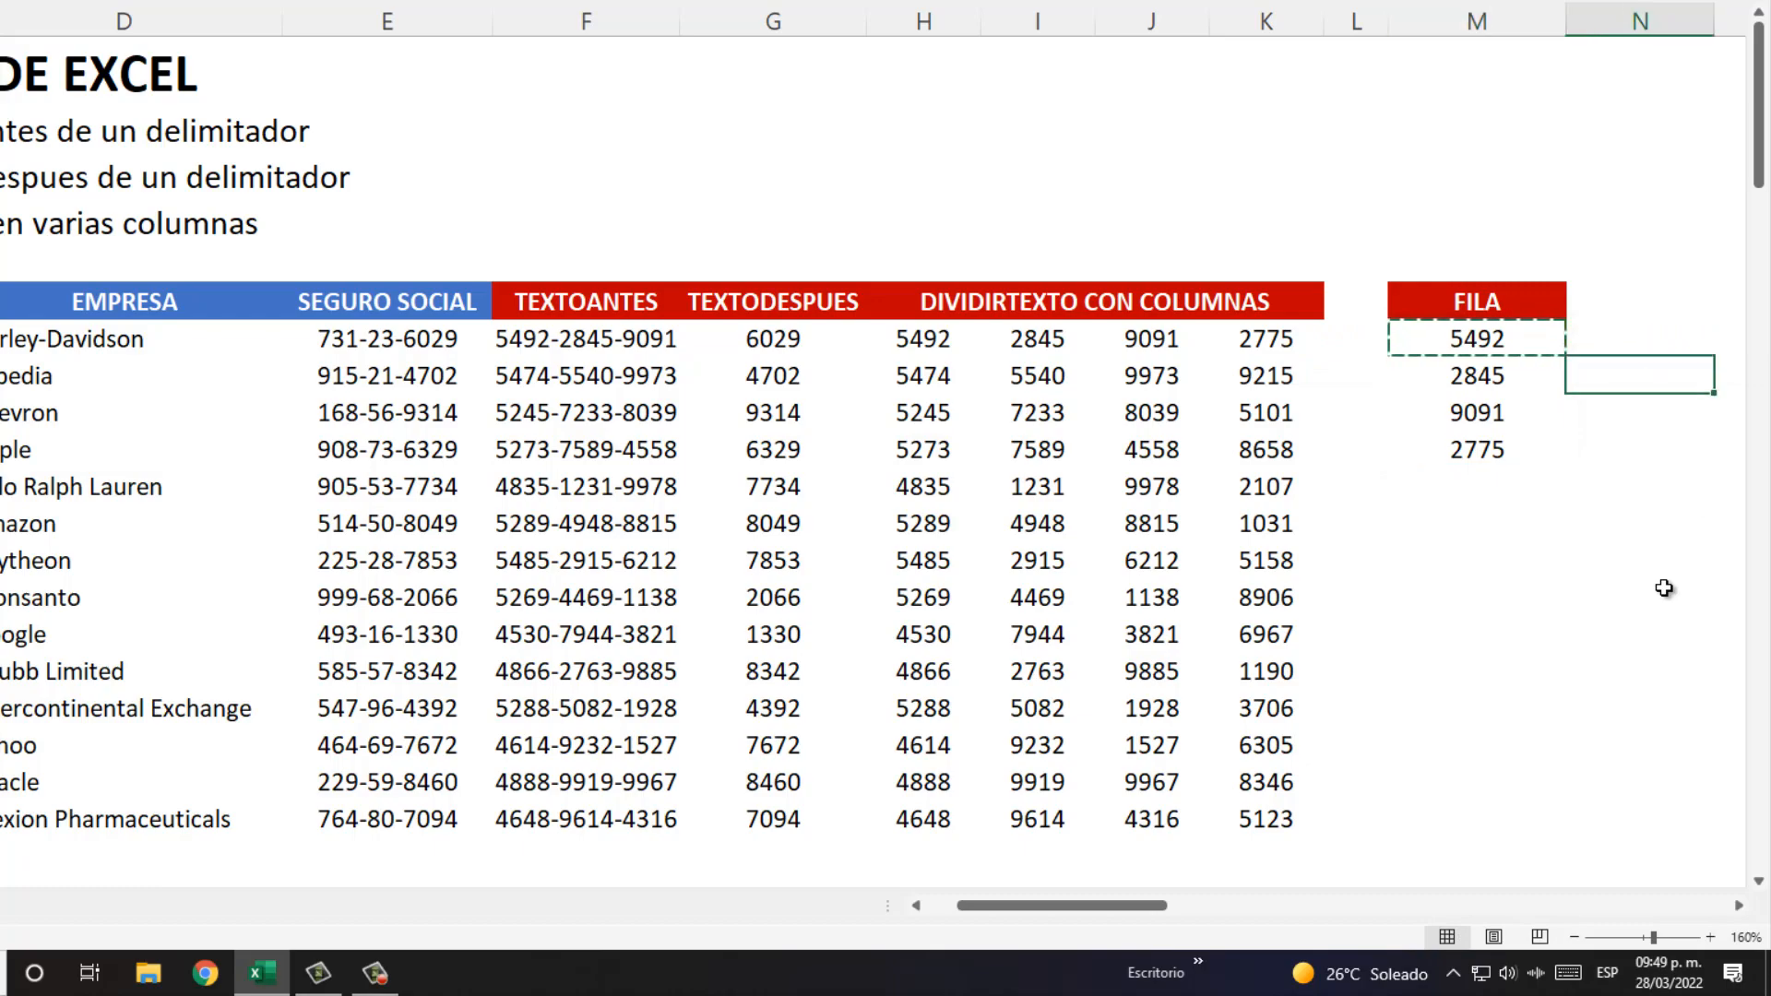
key("ctrl+v")
key("Down")
key("Right")
key("ctrl+v")
key("Down")
key("Right")
key("ctrl+v")
key("Down")
key("Right")
key("ctrl+v")
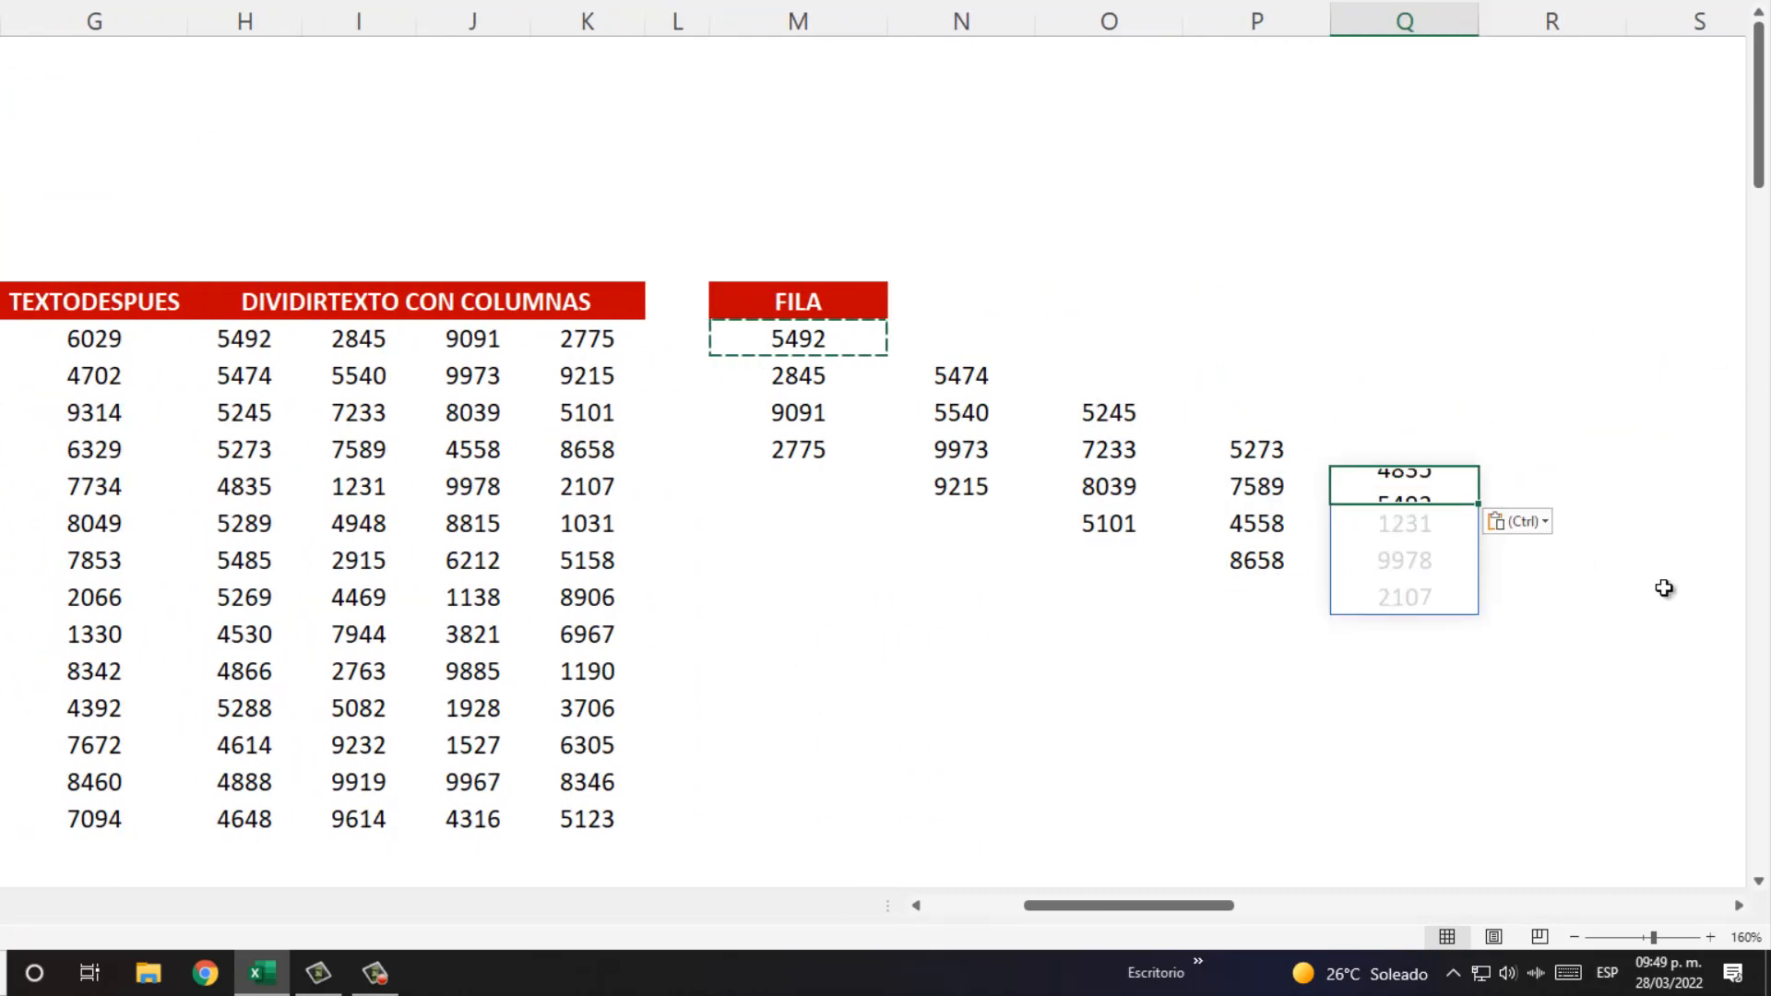
key("Down")
key("Right")
key("ctrl+v")
key("Down")
key("Right")
key("ctrl+v")
key("Down")
key("Right")
key("ctrl+v")
key("Down")
key("Right")
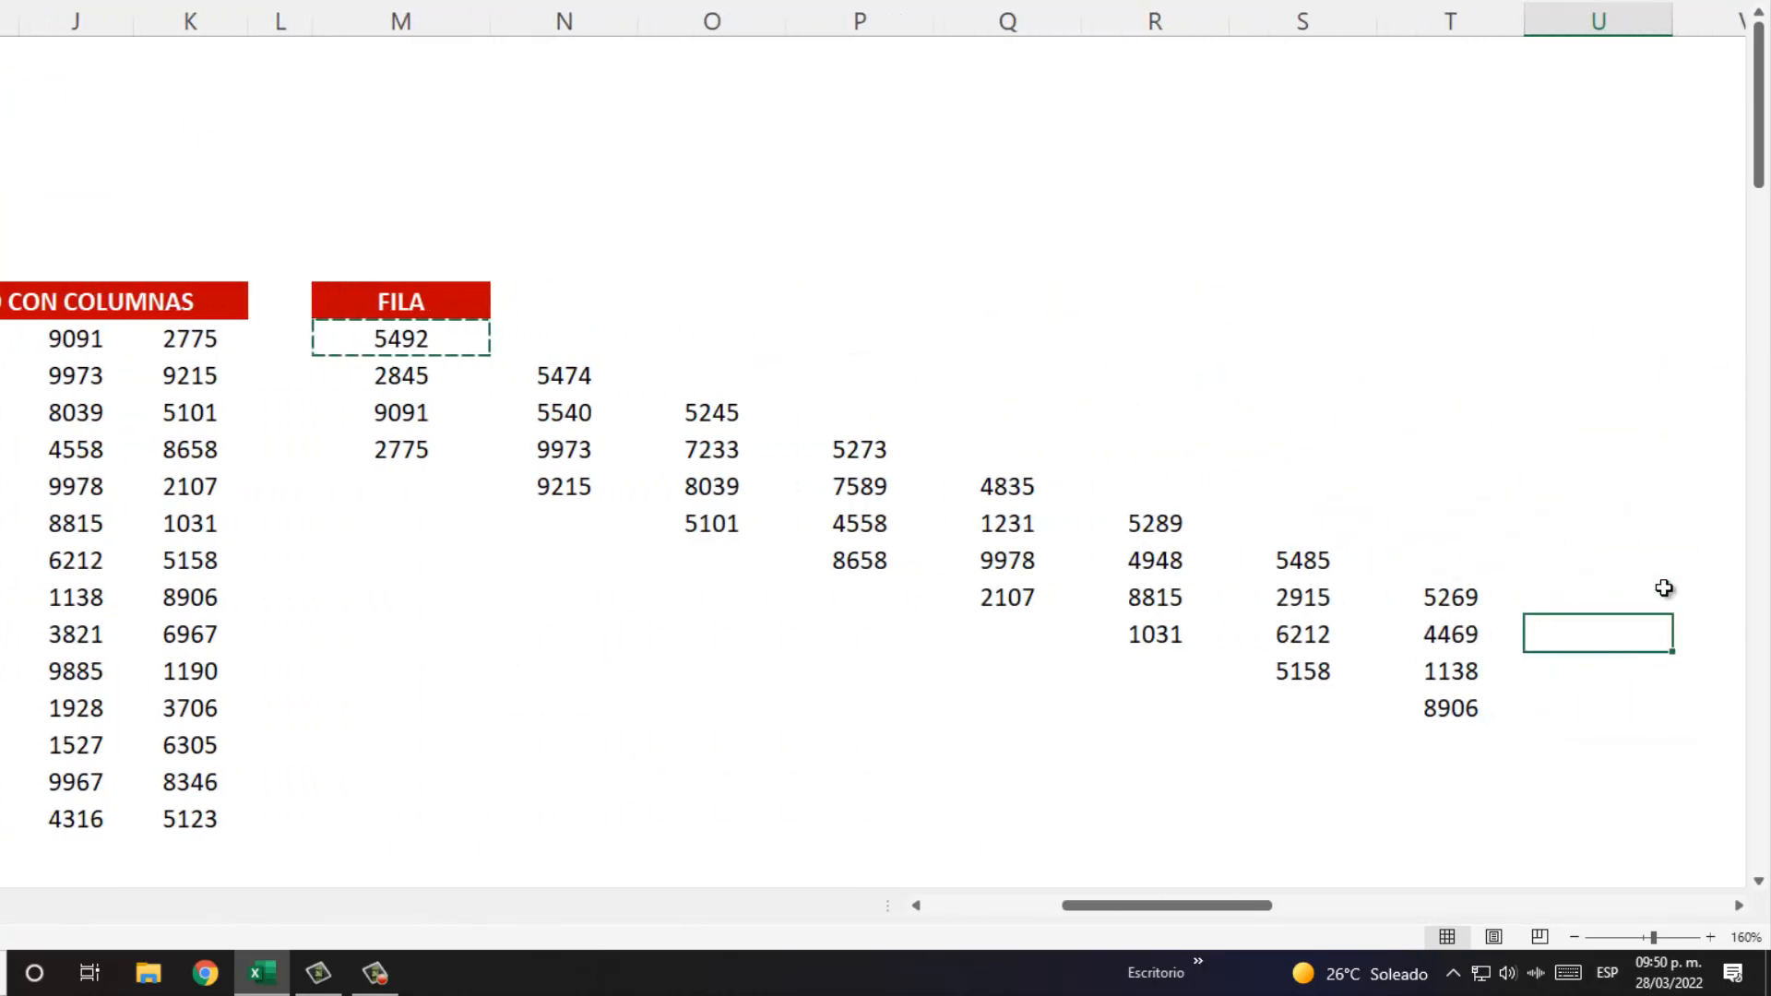
key("ctrl+v")
key("Down")
key("Right")
key("ctrl+v")
key("Down")
key("Right")
key("ctrl+v")
key("Down")
key("Right")
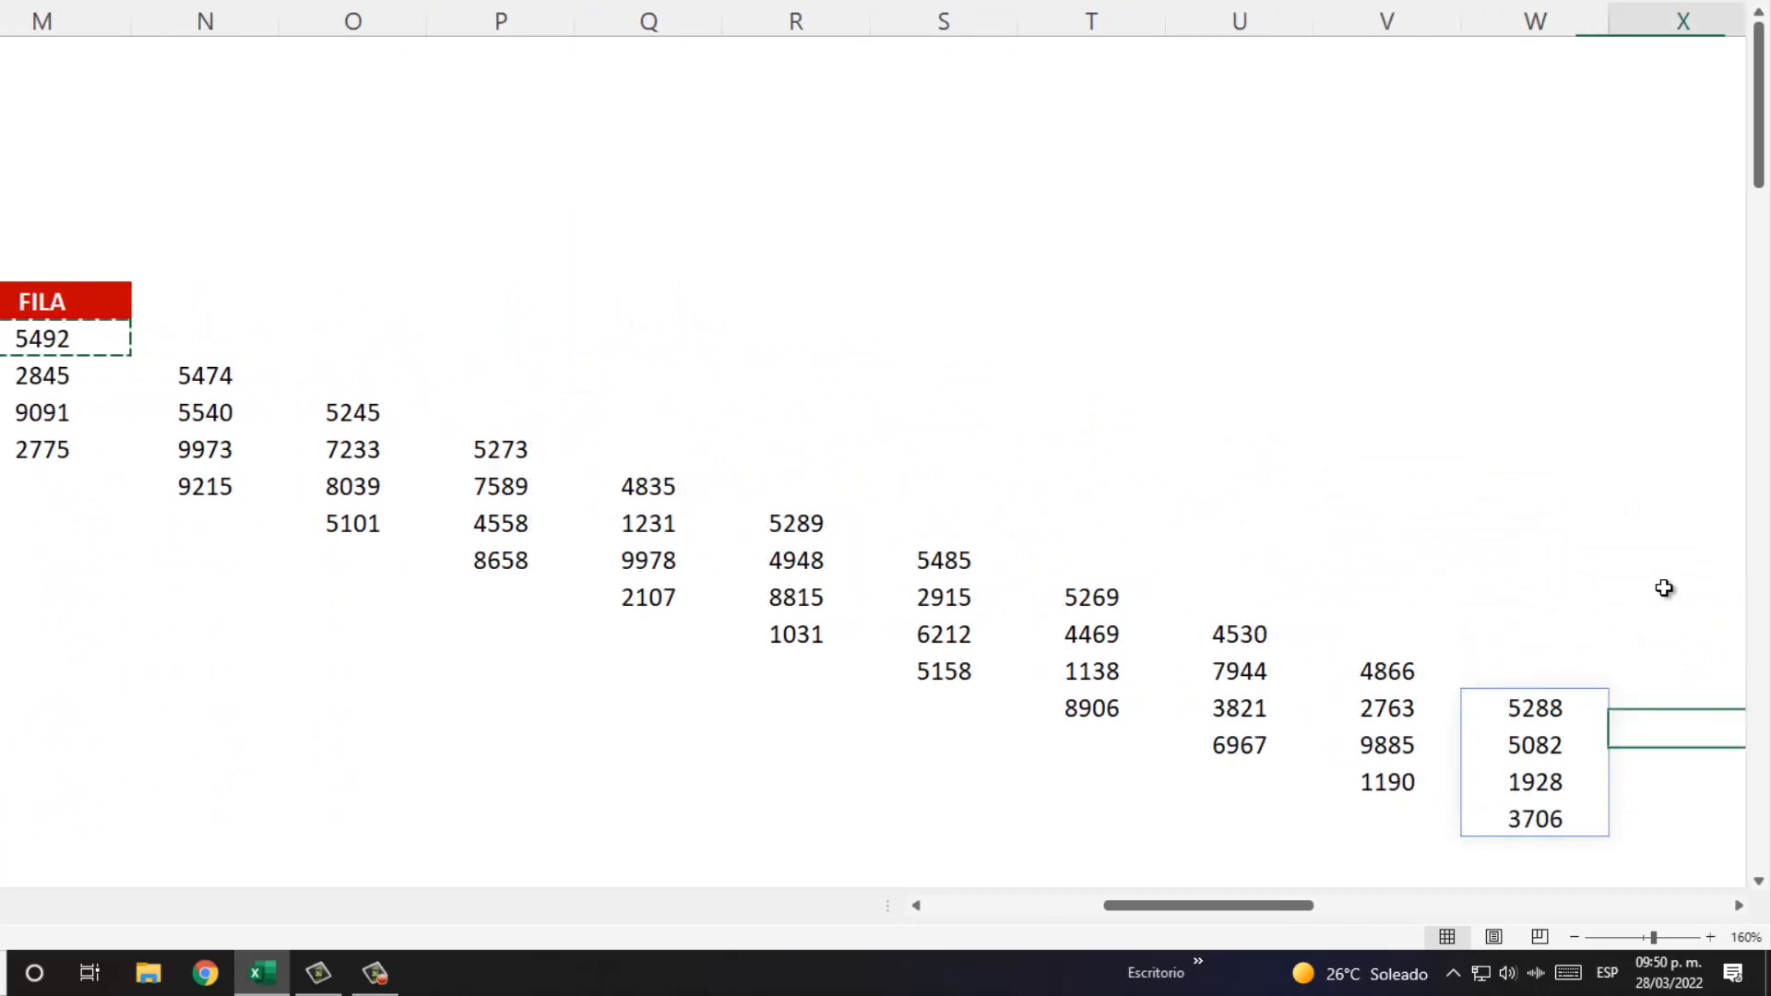
key("ctrl+v")
key("Down")
key("Right")
key("ctrl+v")
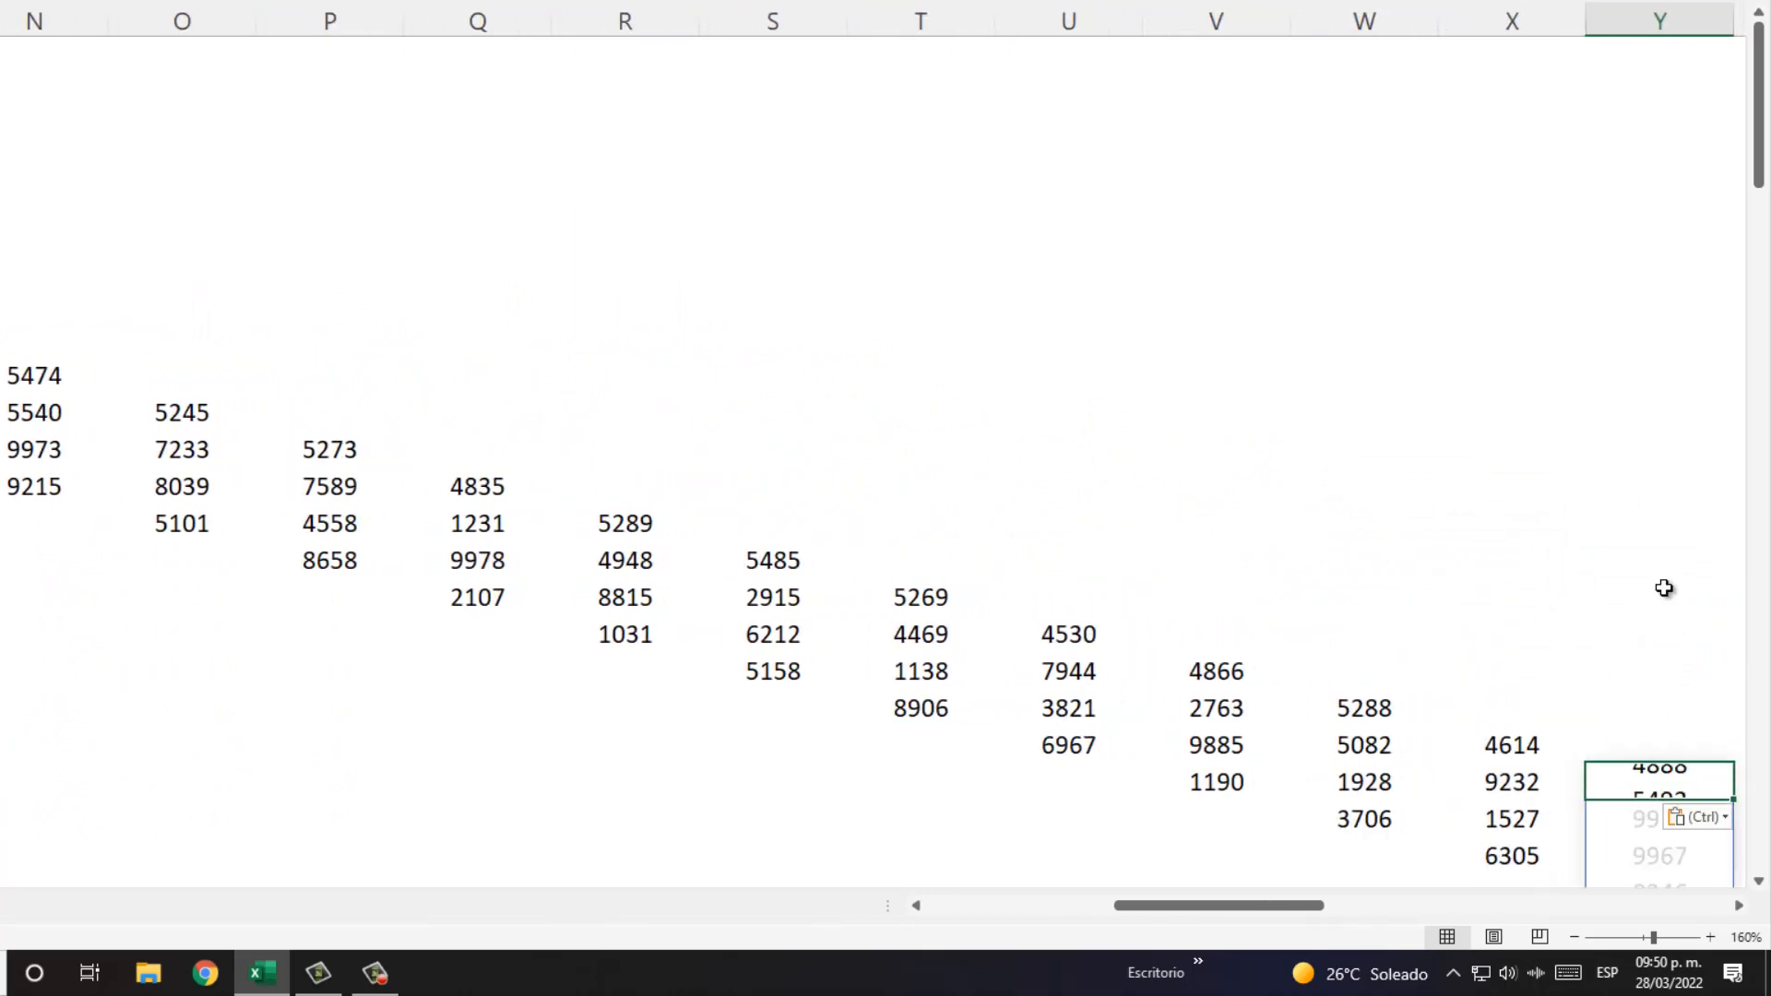
key("Down")
key("Right")
key("ctrl+v")
Step: Try to paste the formula into AA21 as well, and clear that cell
key("Down")
key("Right")
key("ctrl+v")
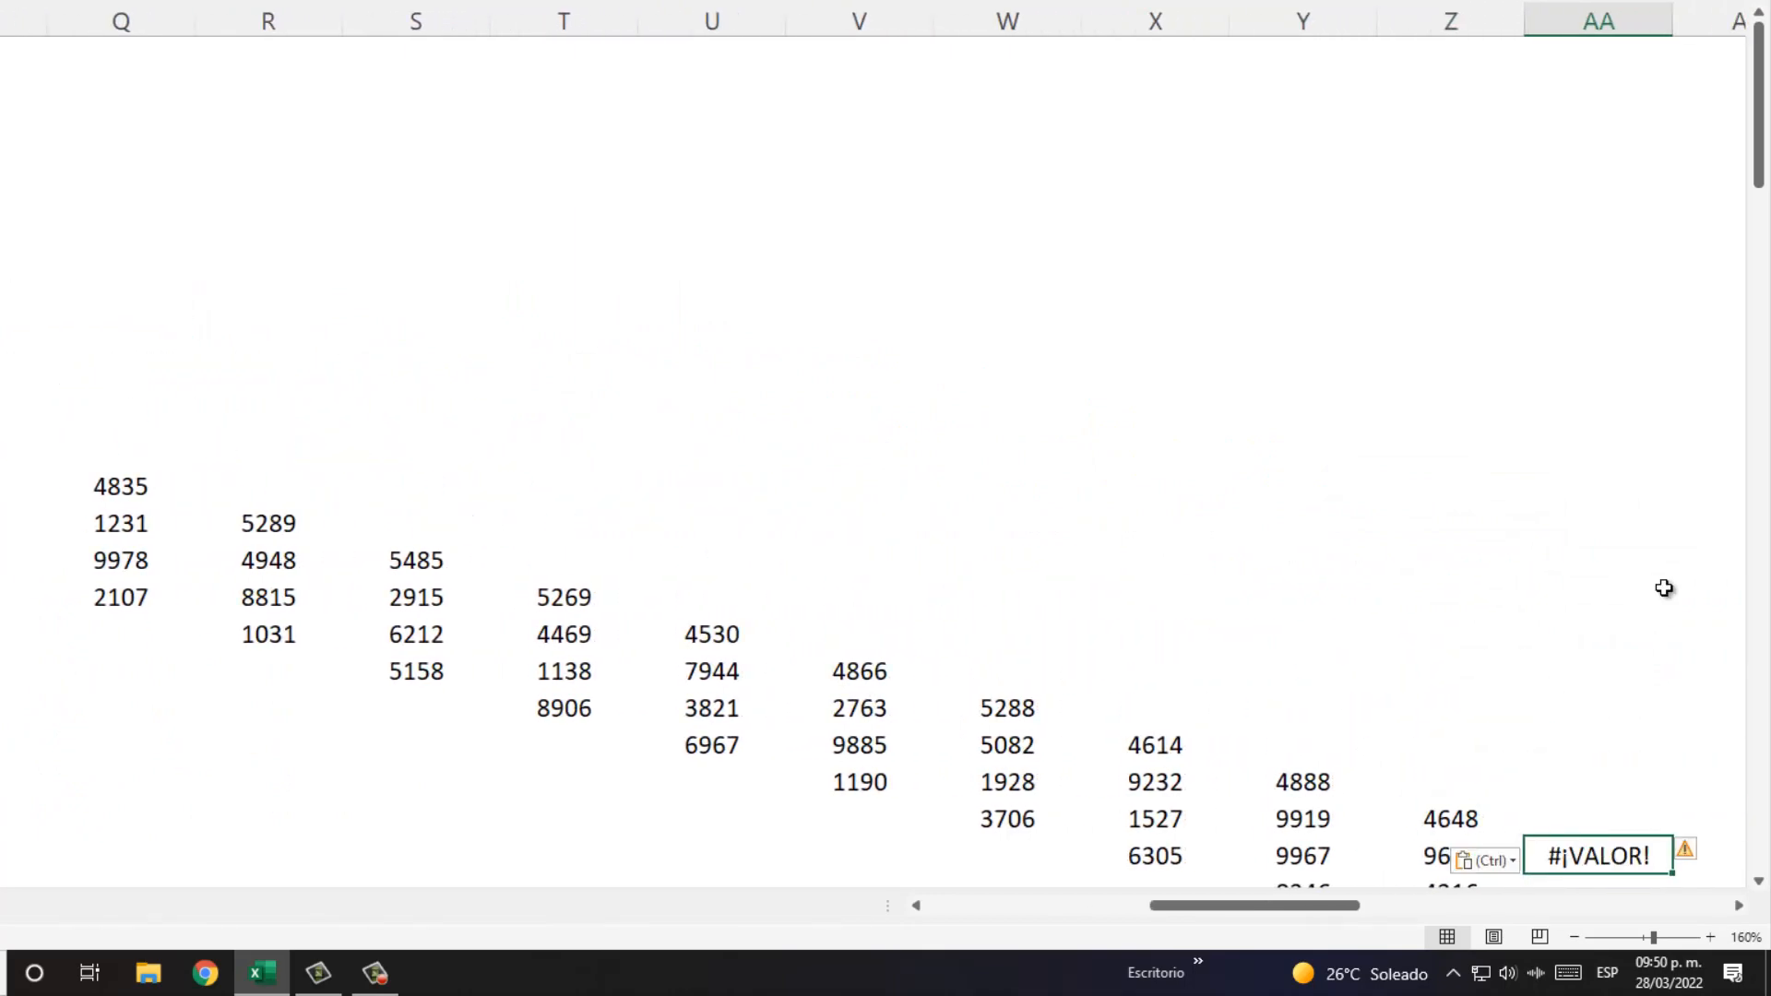
key("Delete")
Step: Review the diagonal row-wise splits in columns M to Z and return to the card numbers in column C
key("Left")
key("Left")
key("Left")
key("Left")
key("Left")
key("Left")
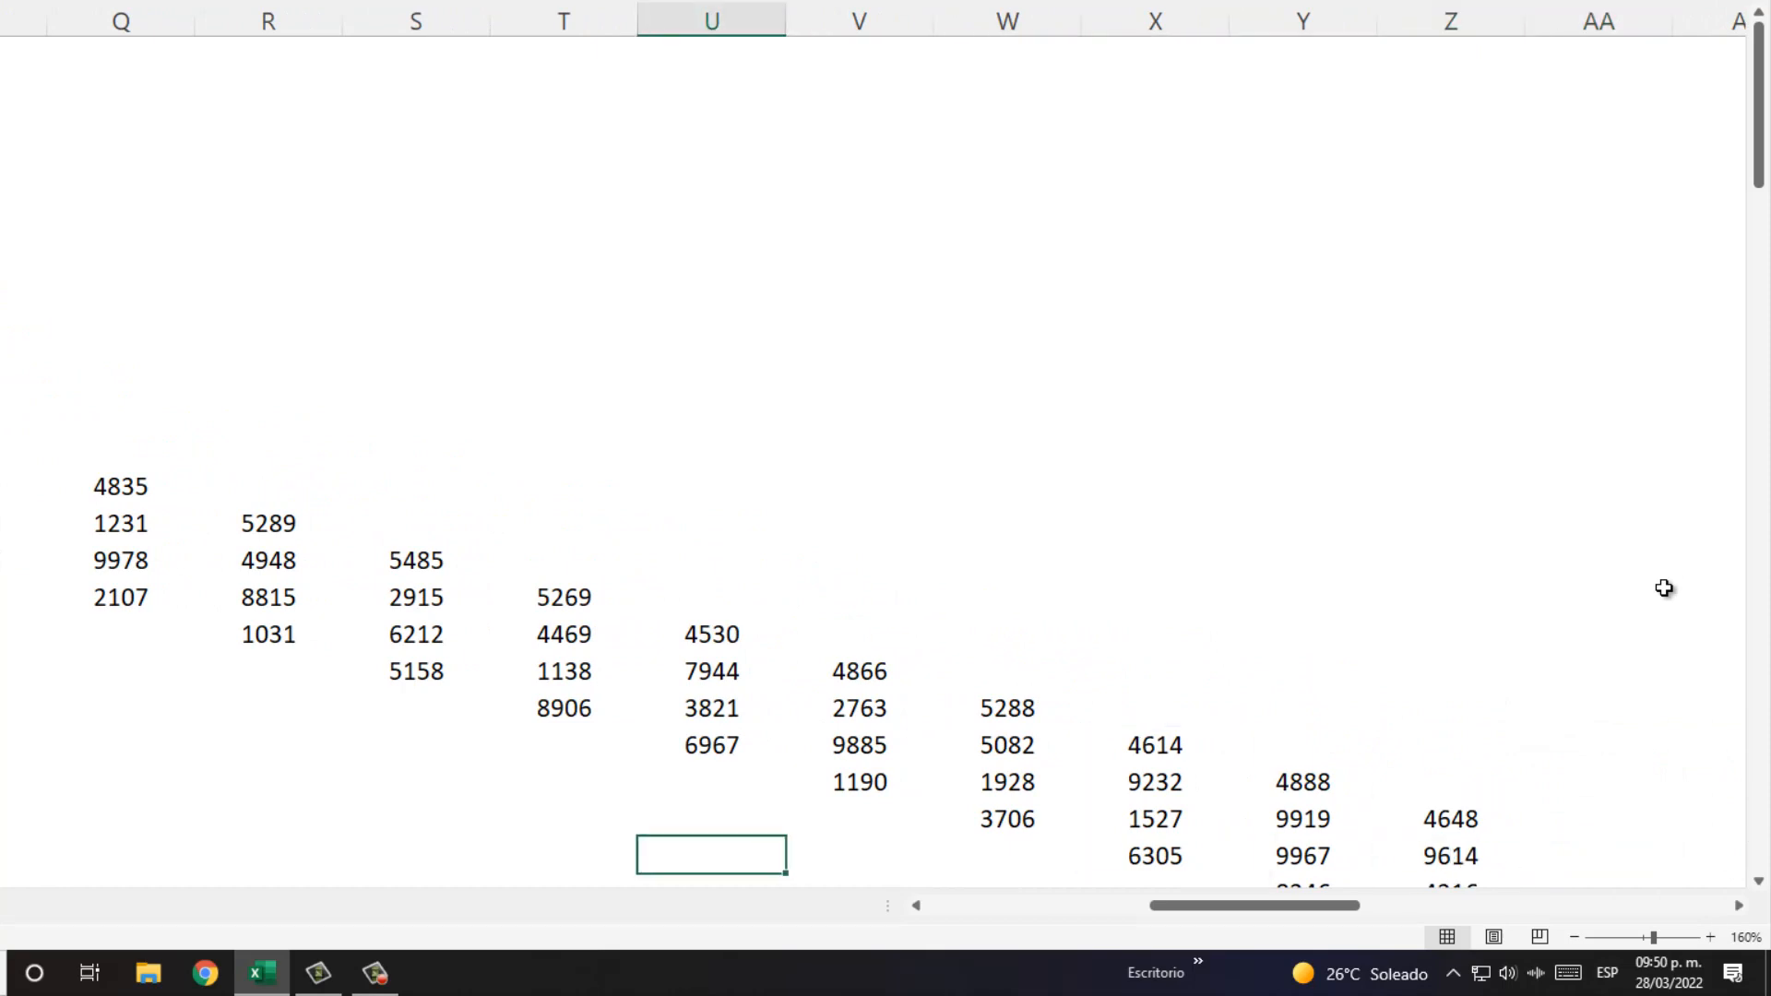
scroll(1044, 443, "down", 3)
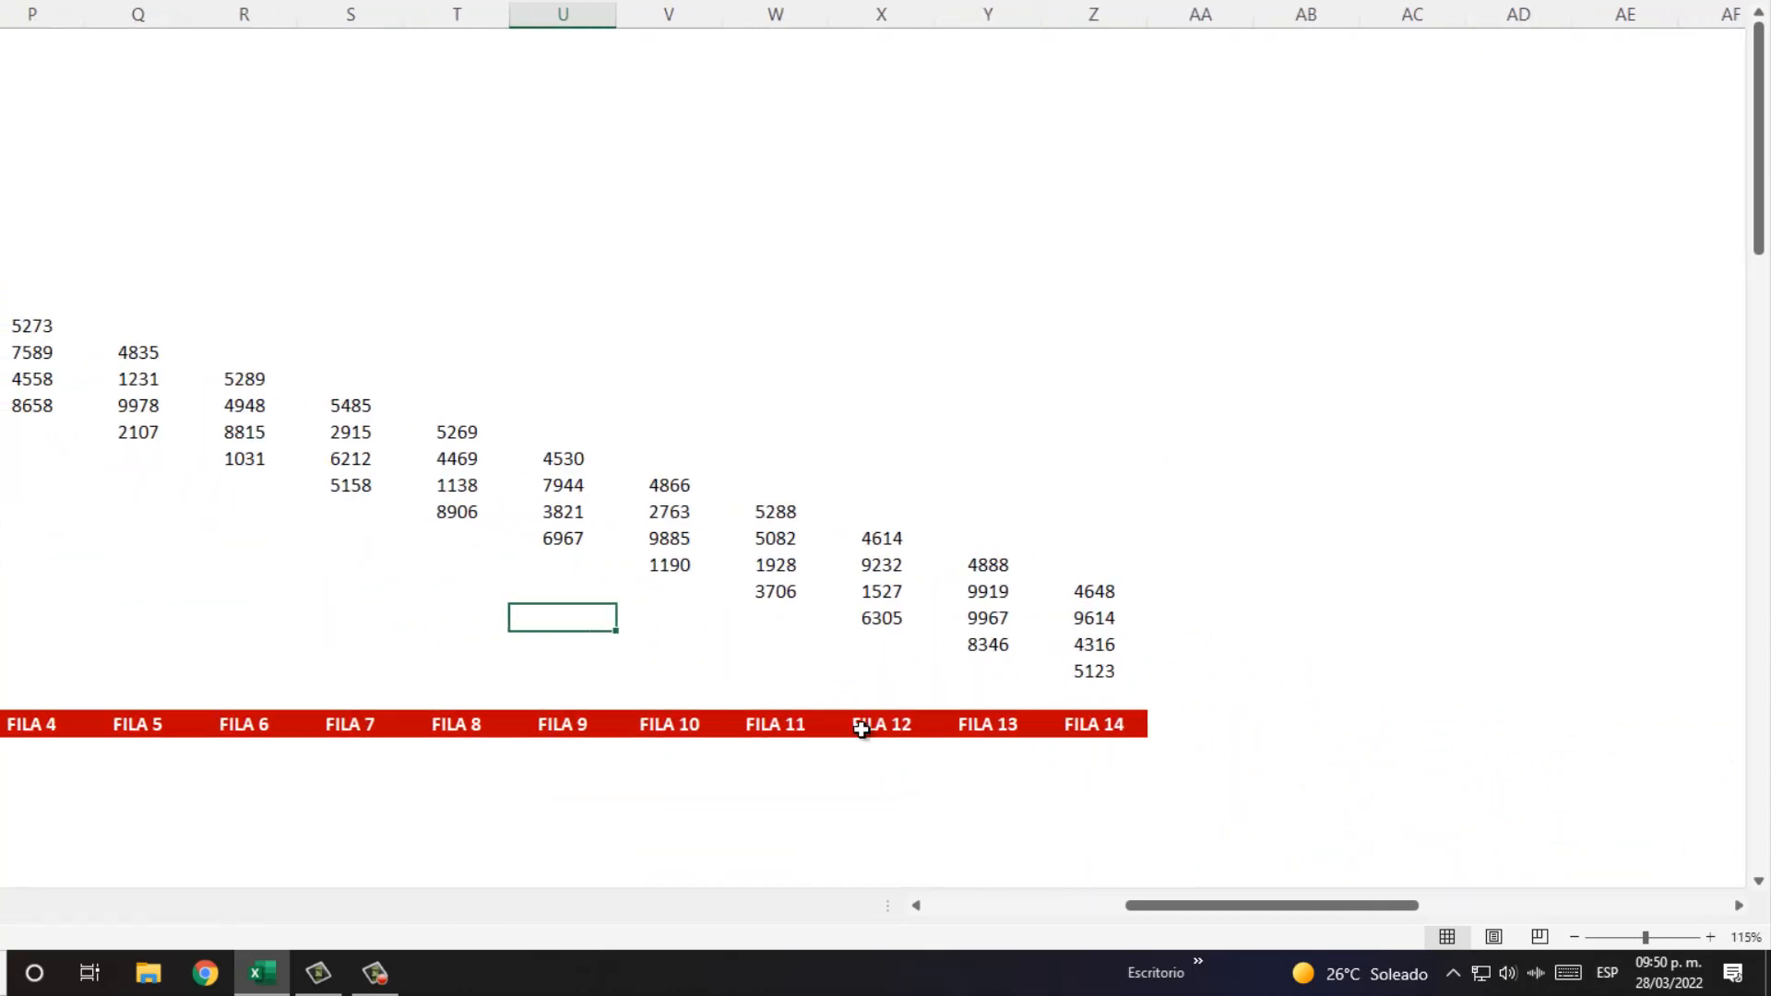
left_click(720, 620)
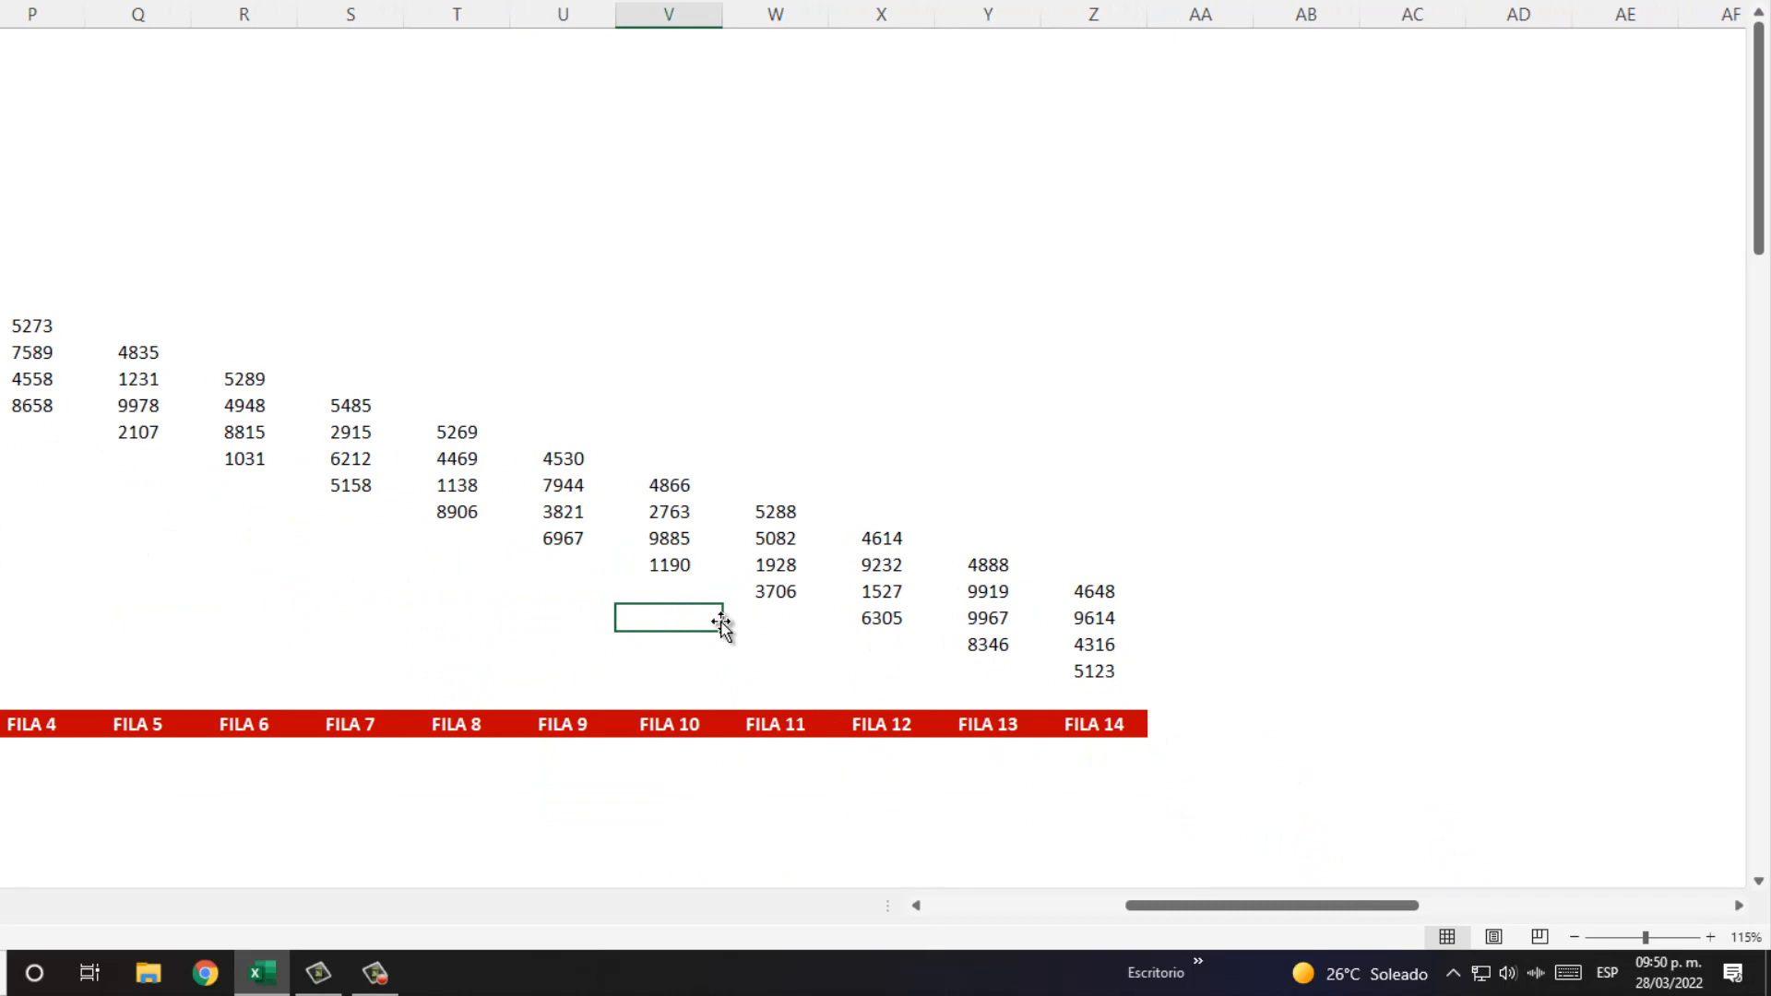
key("Up")
key("Left")
key("Up")
key("Left")
key("Up")
key("Left")
key("Up")
key("Left")
key("Up")
key("Left")
key("Up")
key("Left")
key("Up")
key("Left")
key("Up")
key("Left")
key("Up")
key("Left")
key("Up")
key("Left")
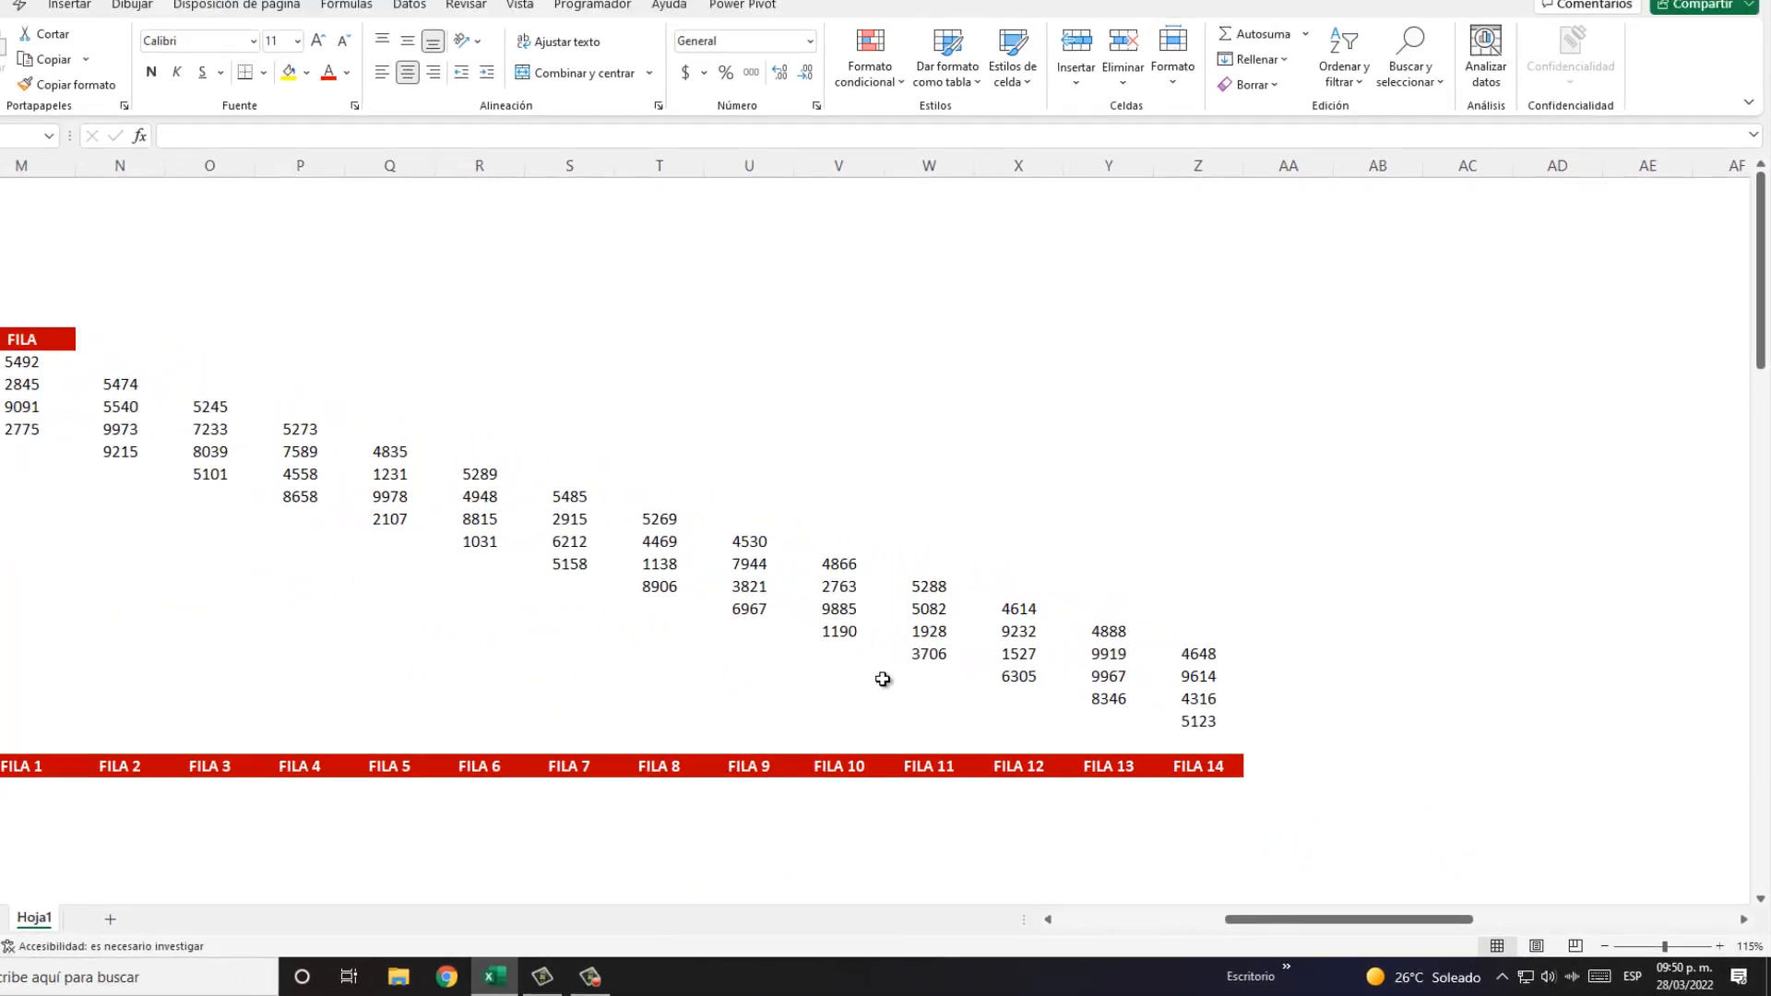
key("Up")
key("Left")
key("Up")
key("Left")
key("Up")
key("Left")
key("Up")
key("Left")
key("Up")
key("Left")
key("Left")
key("Left")
key("Left")
key("Left")
key("Left")
key("Up")
key("Left")
key("Left")
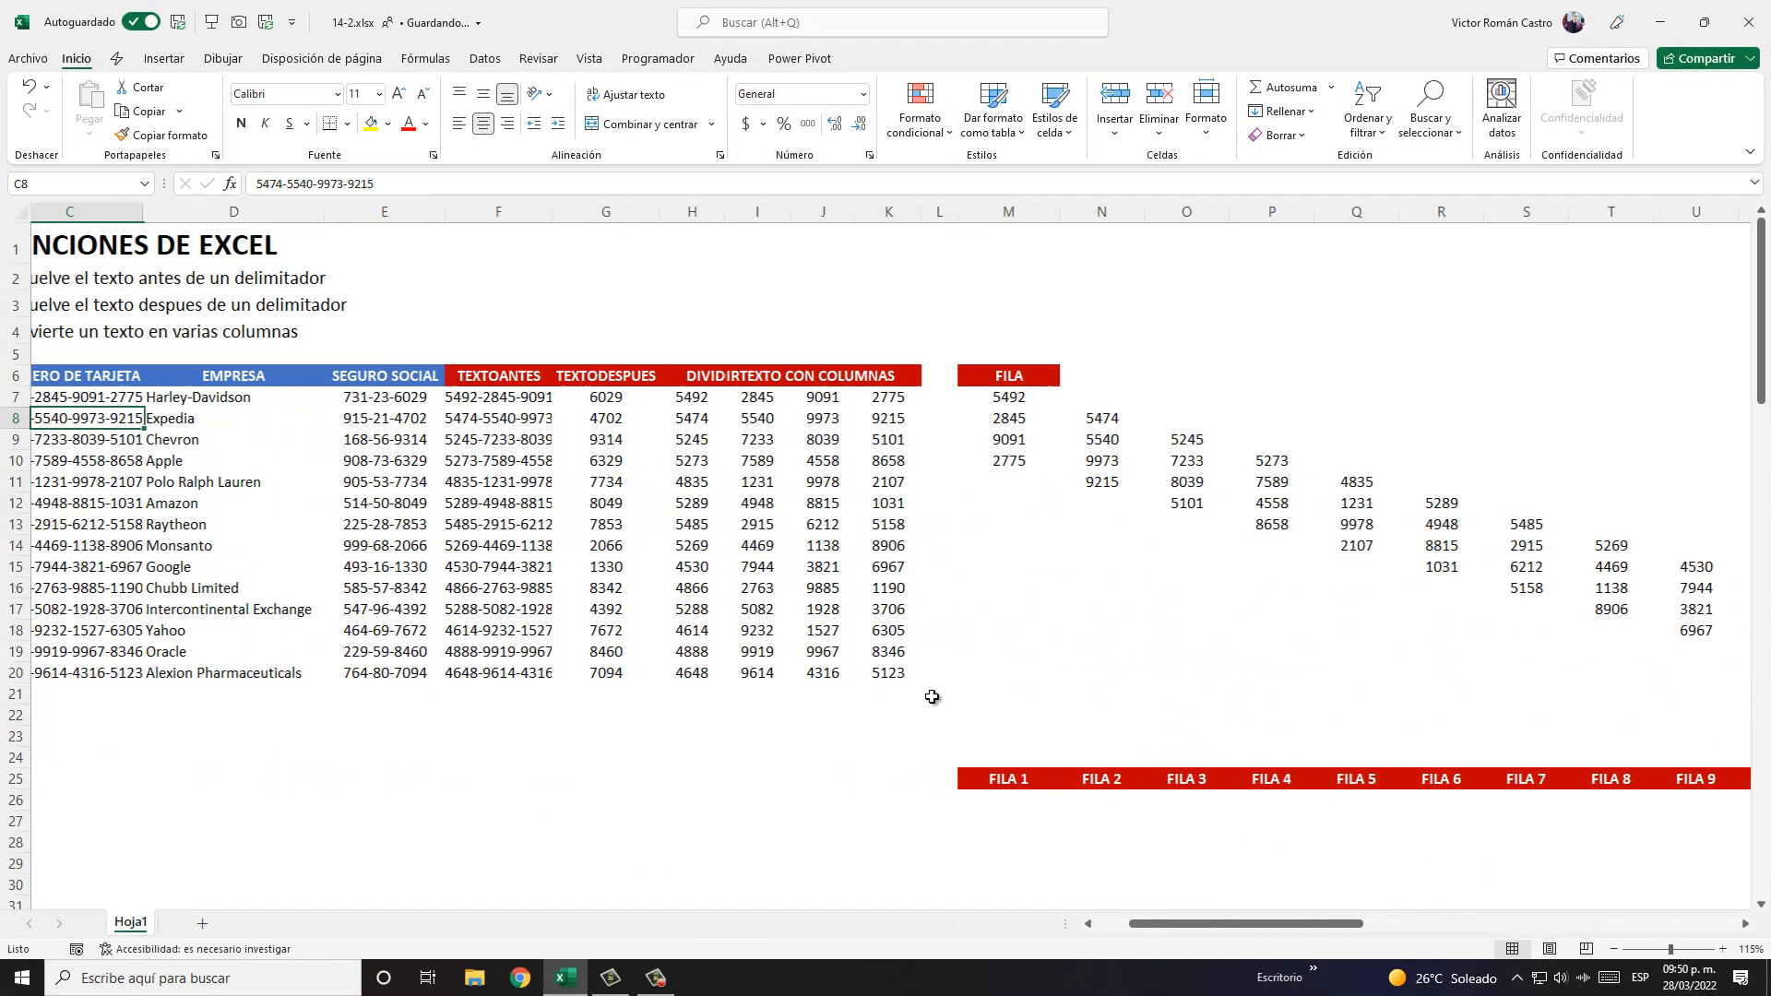
Step: Check the source references of the DIVIDIRTEXTO formulas in the row-wise splits of columns N to Q, ending at Q11
key("Right")
key("Right")
key("Right")
key("Right")
key("Right")
key("Right")
key("Right")
key("Right")
key("Right")
key("Right")
key("Right")
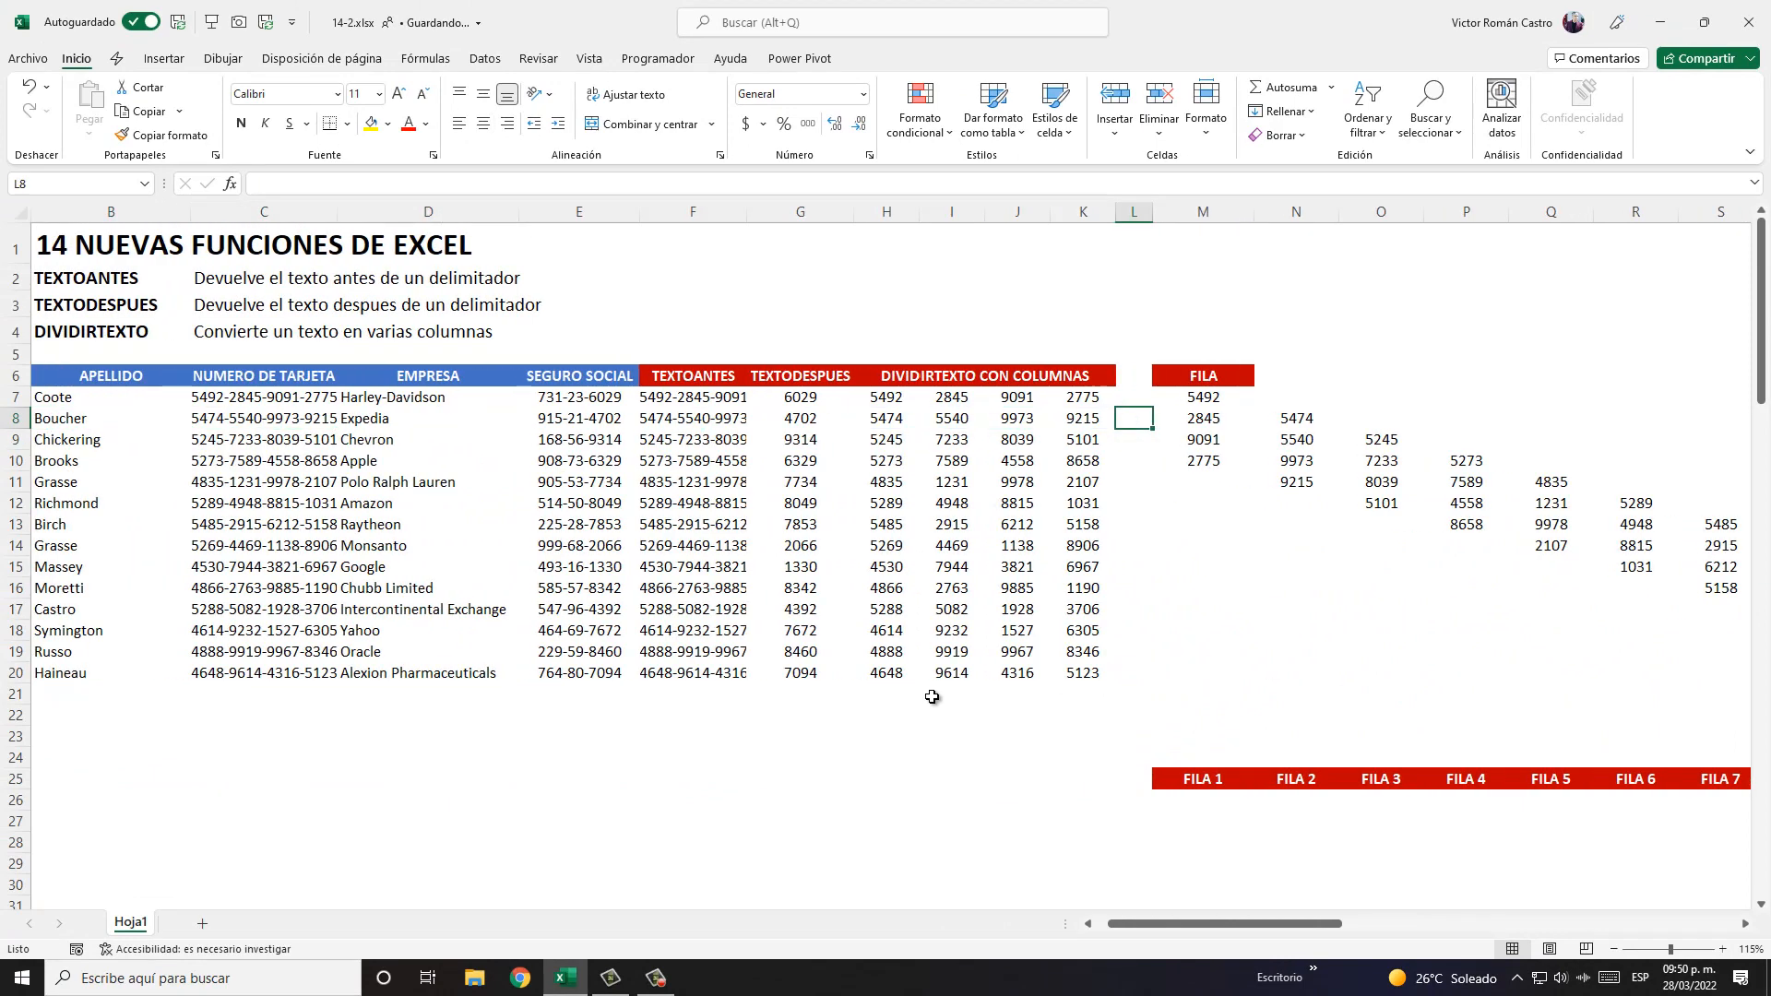
key("F2")
key("Escape")
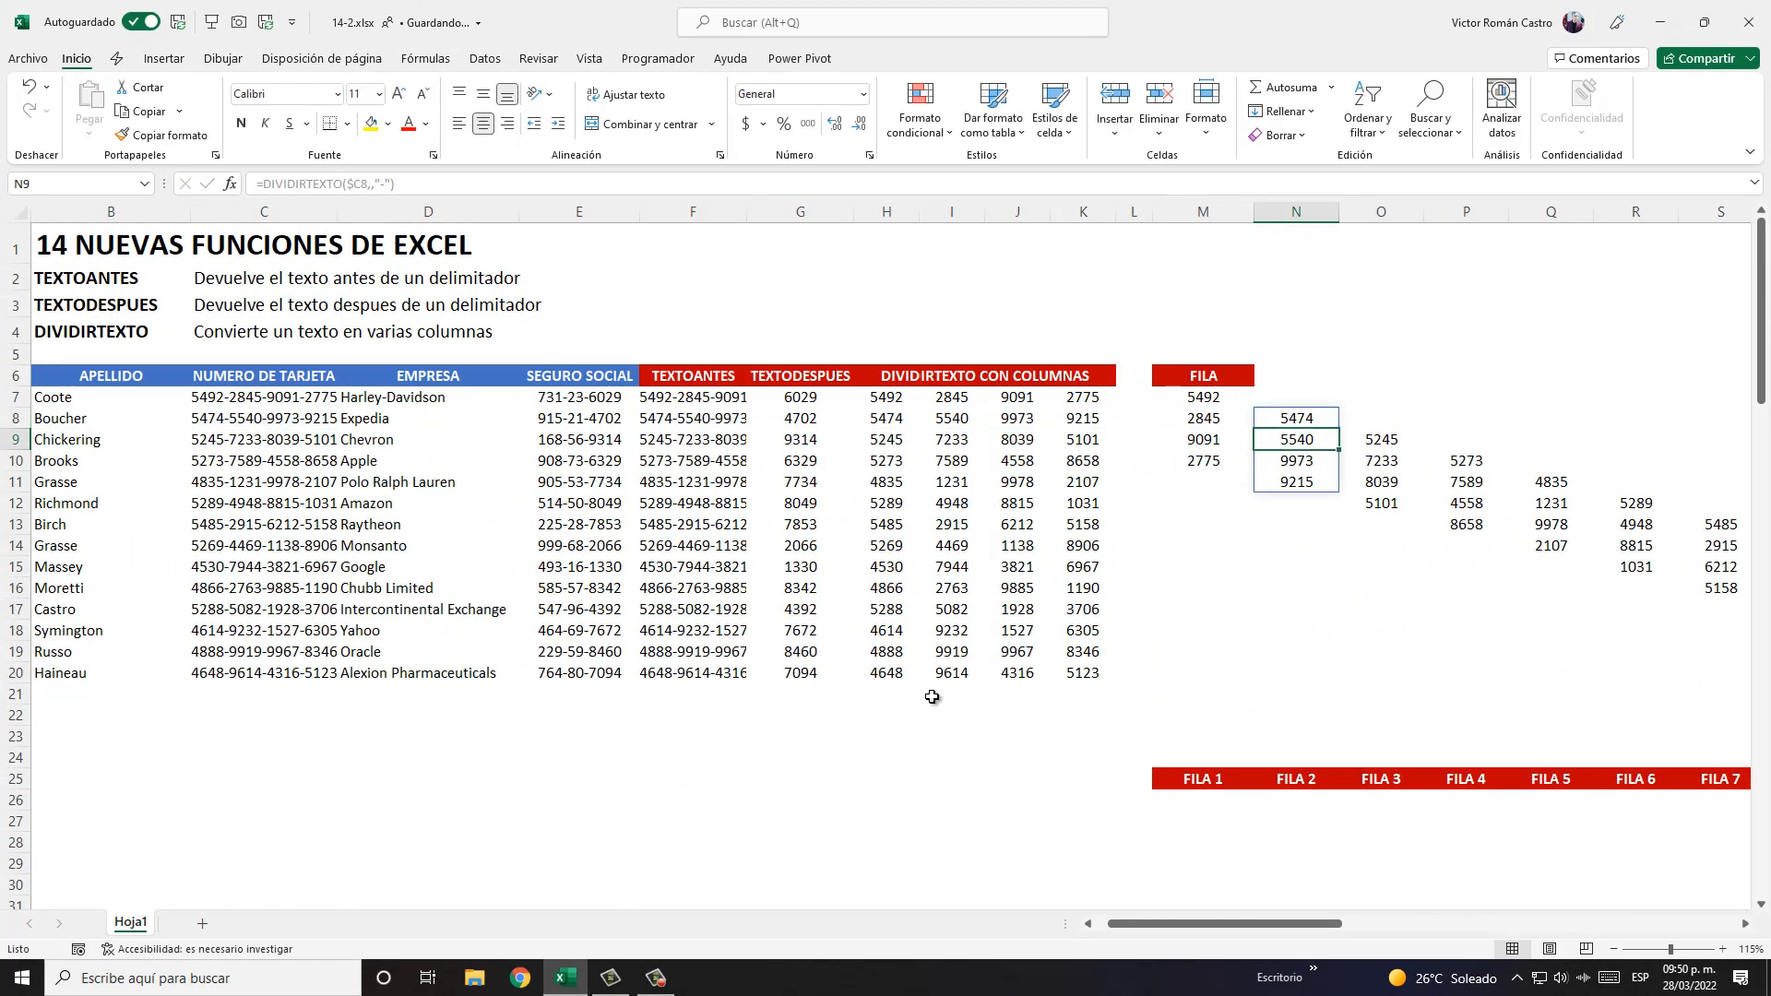
key("Down")
key("Right")
key("F2")
key("Escape")
key("Down")
key("Right")
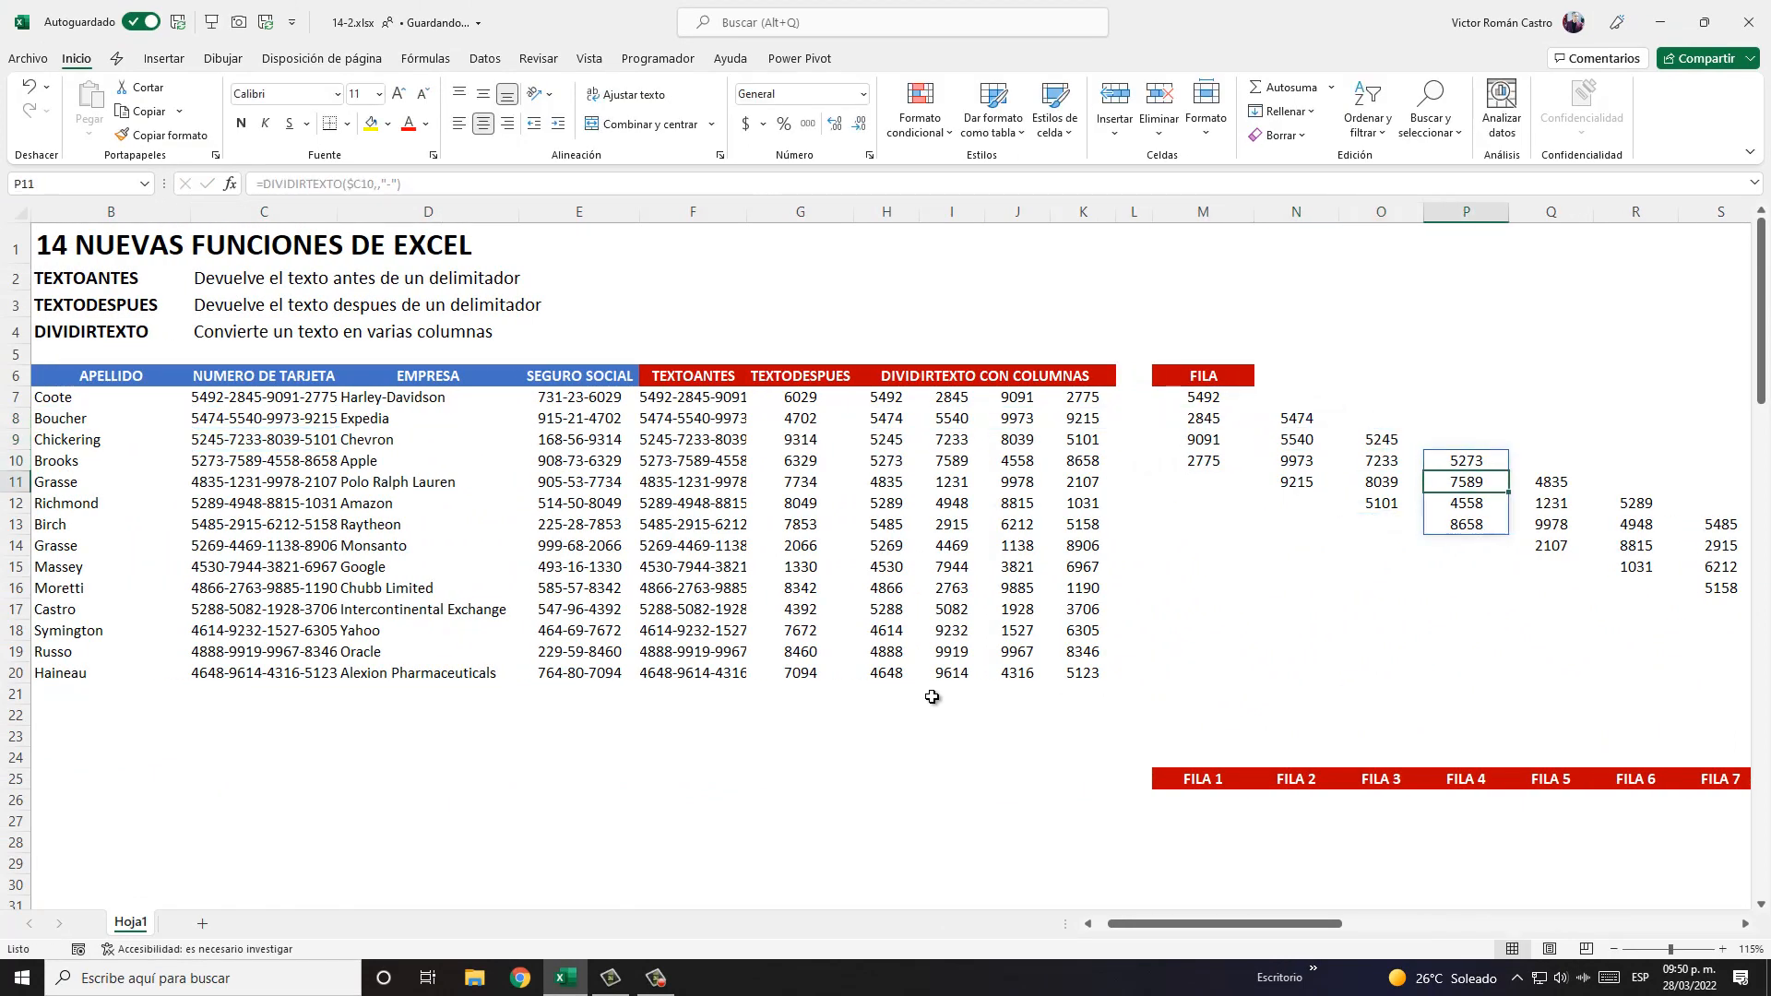
key("F2")
key("Escape")
key("Down")
key("Down")
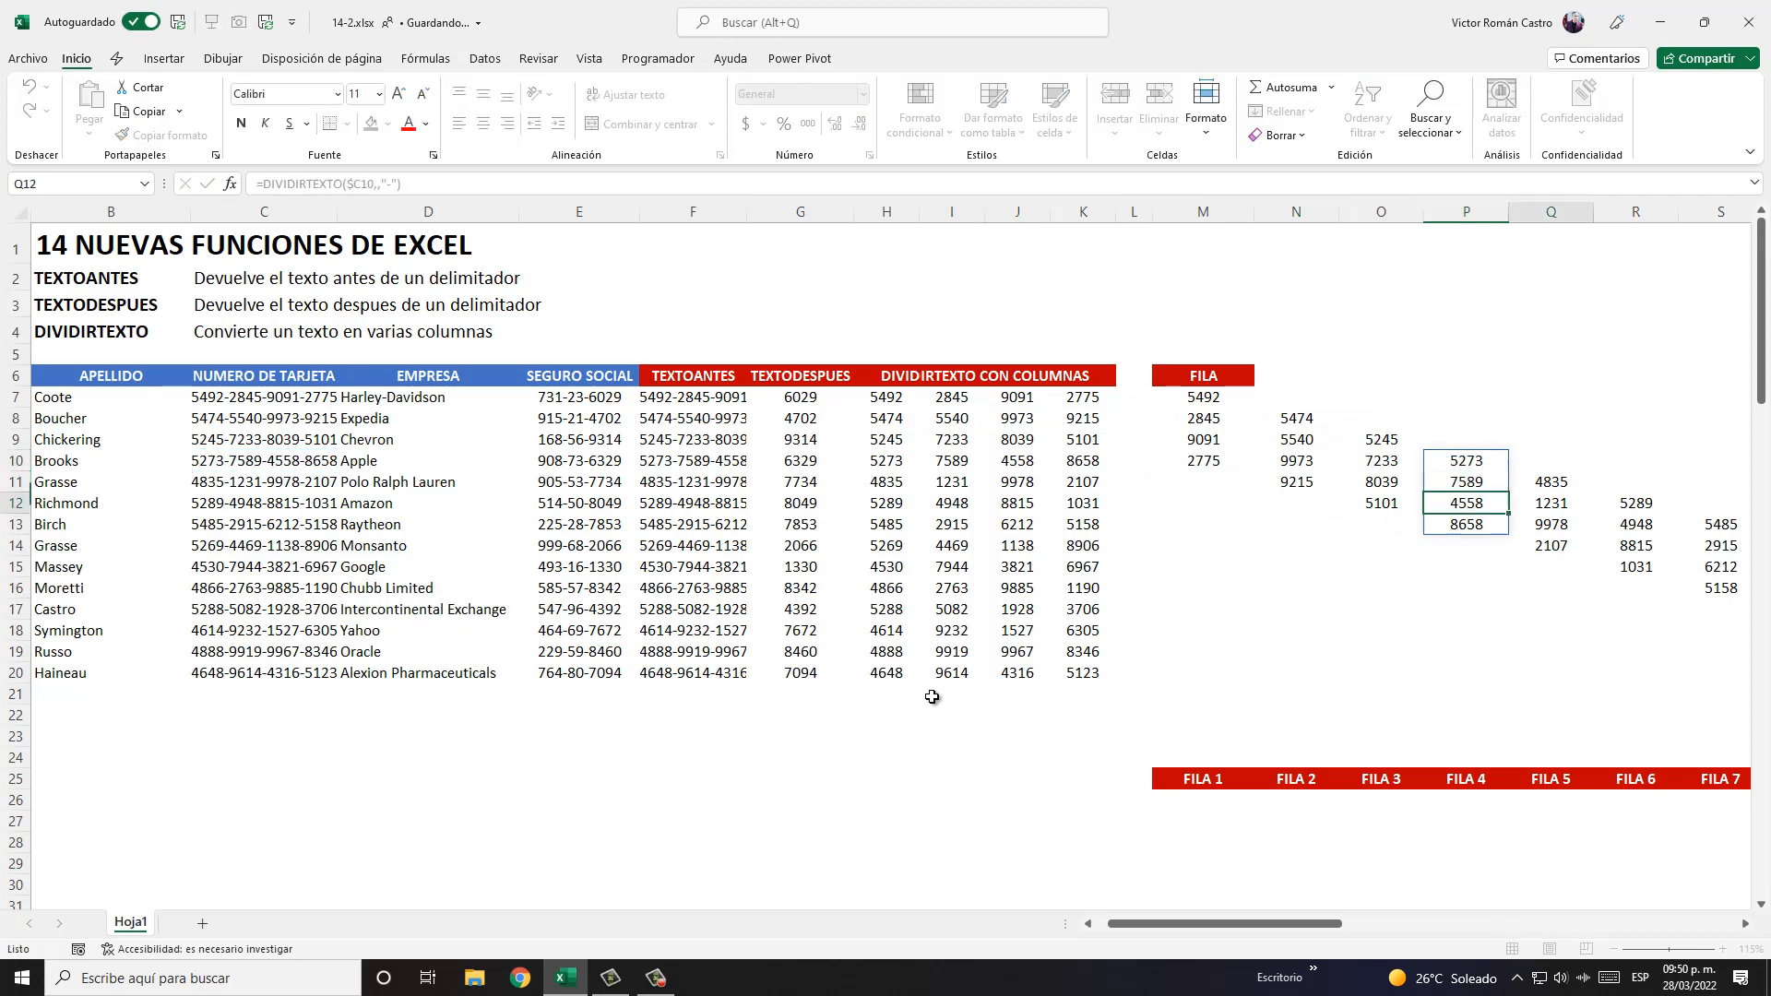
key("Right")
key("Escape")
key("Up")
key("F2")
key("Escape")
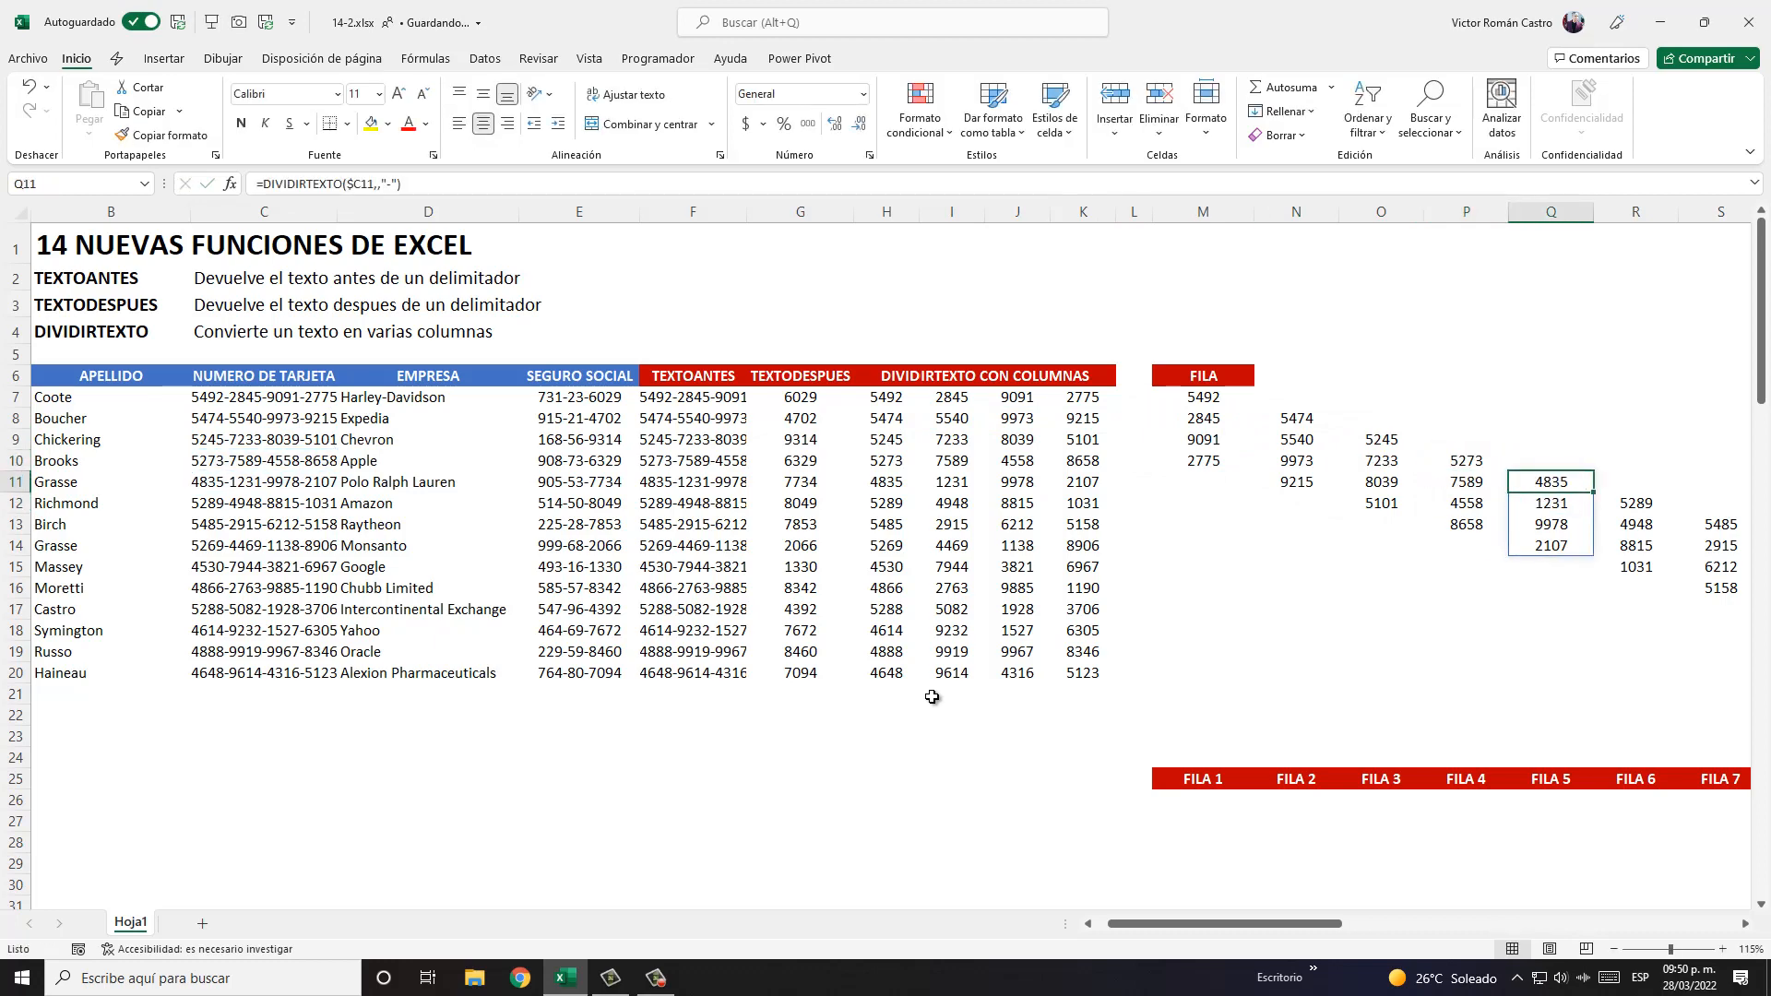
Step: Try to copy the M7 formula into the neighbouring cell N7, undo the paste and end the copy mode
key("Up")
key("Left")
key("Up")
key("Up")
key("Left")
key("Up")
key("Left")
key("Left")
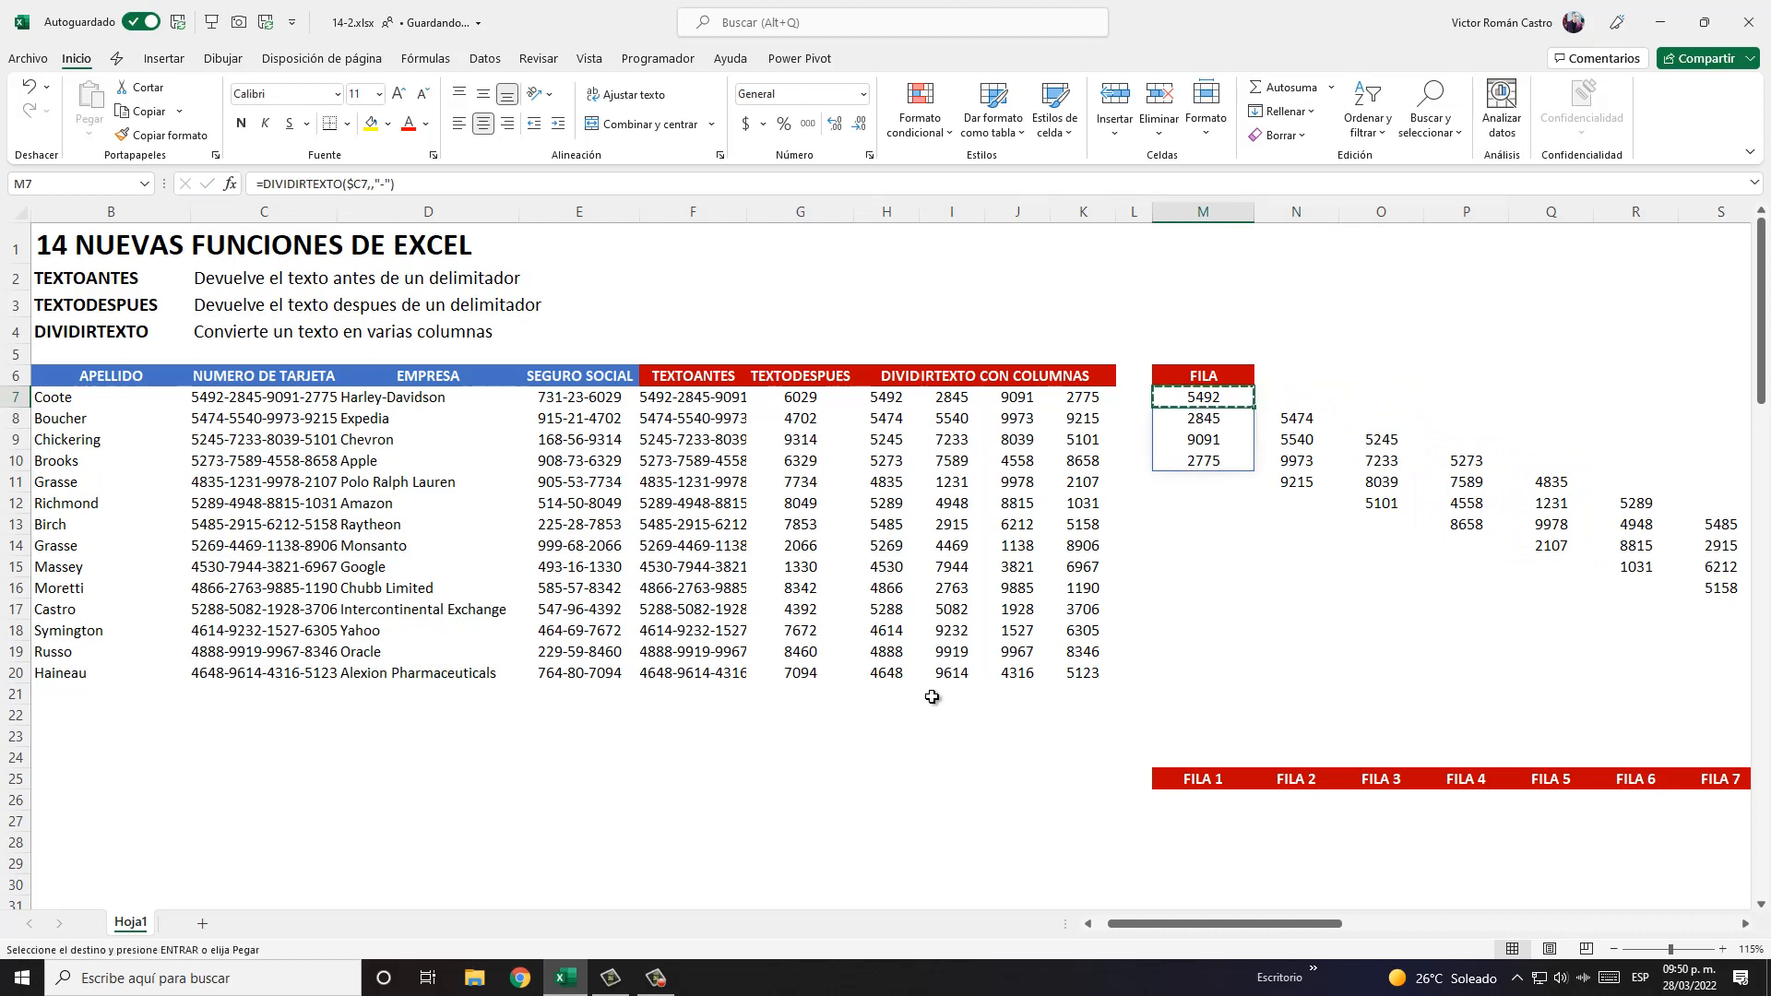
key("Right")
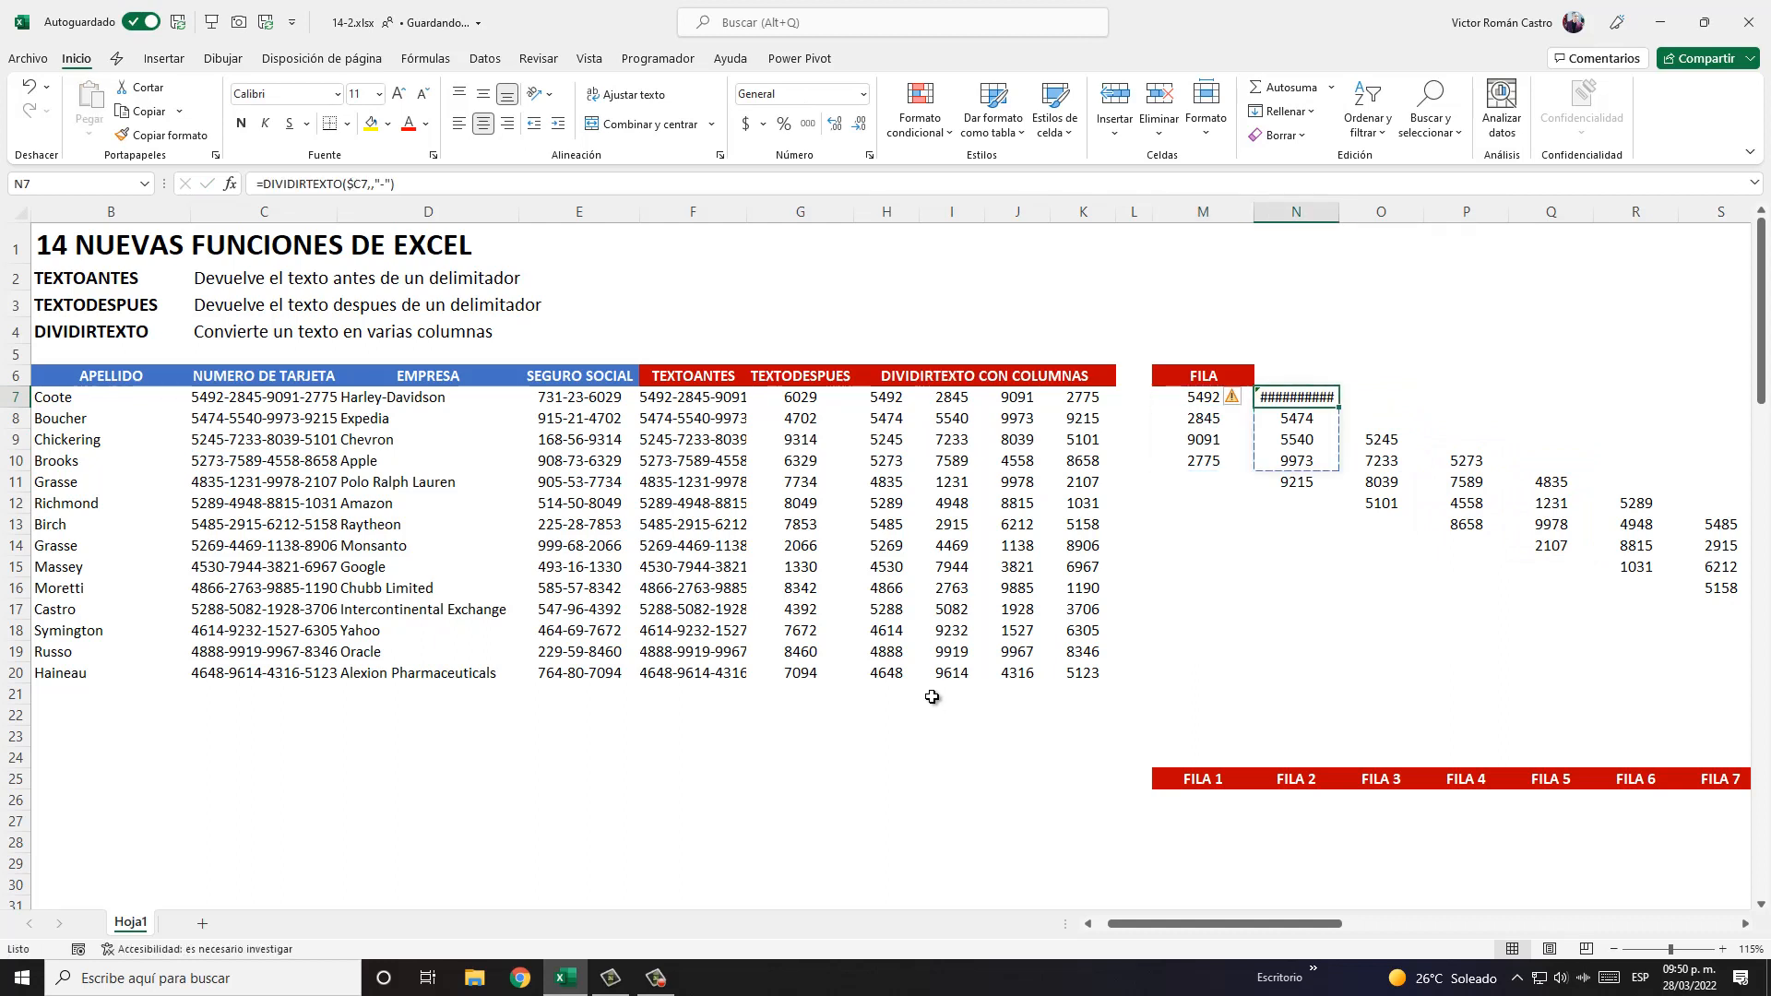
key("ctrl+z")
key("Left")
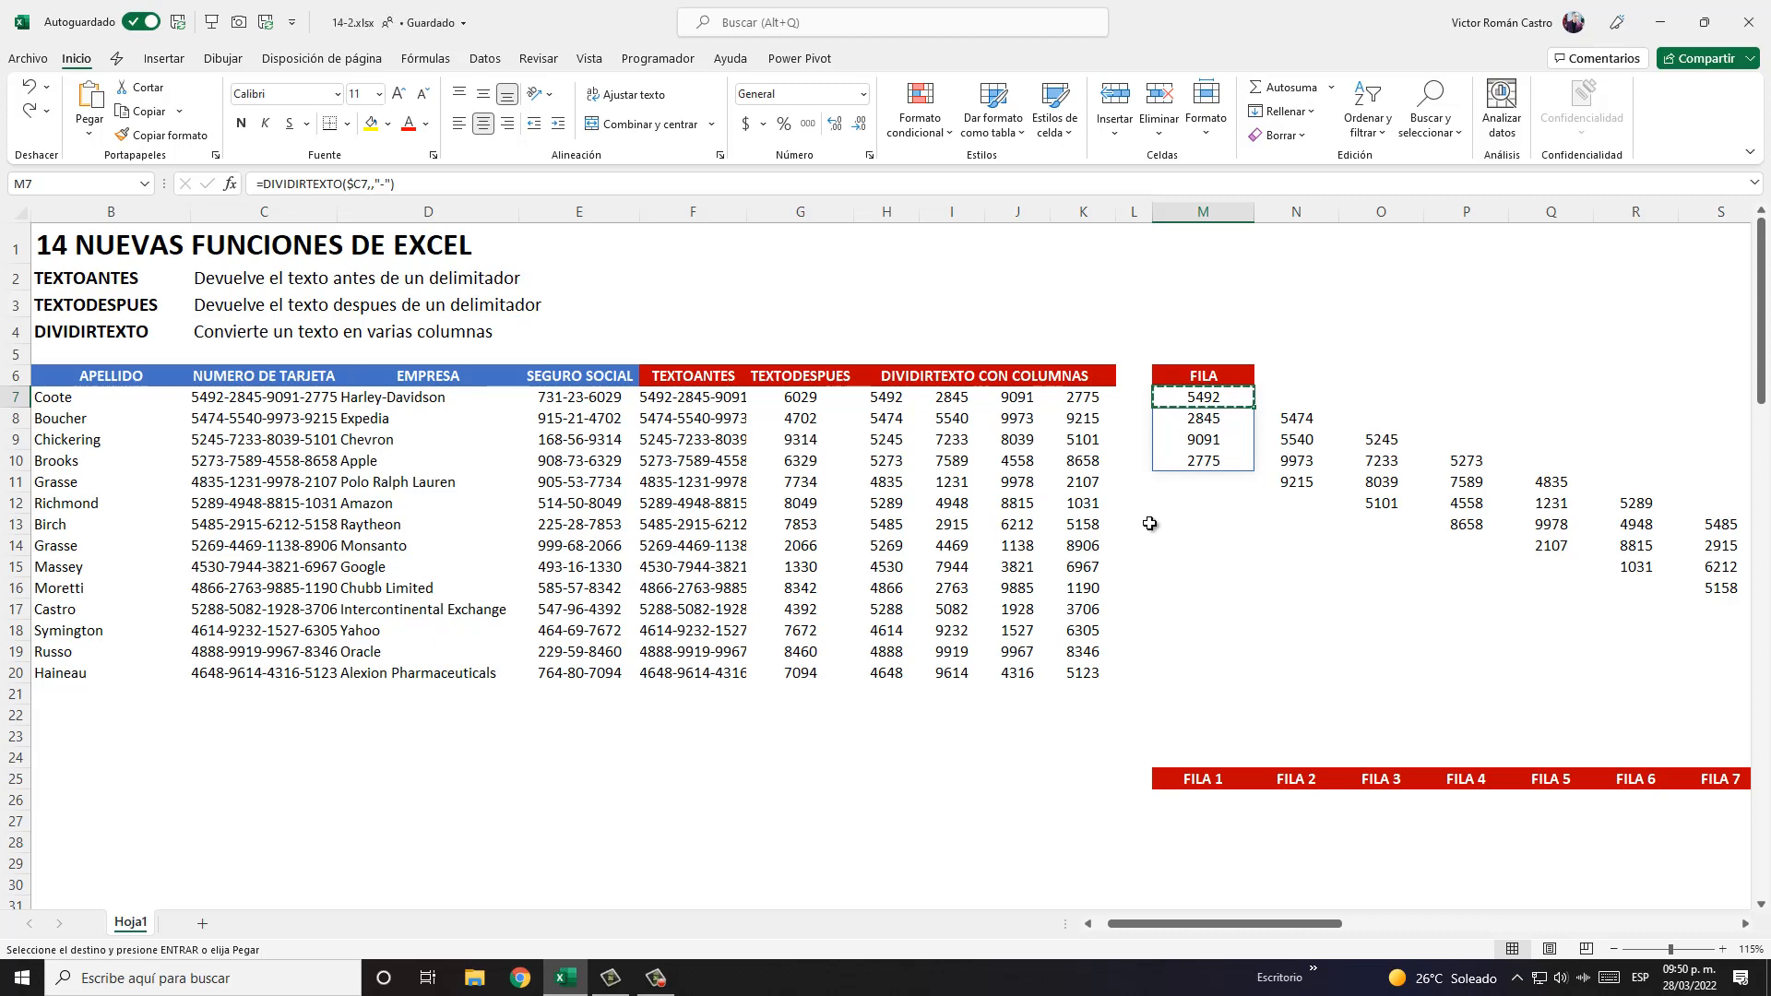
key("Escape")
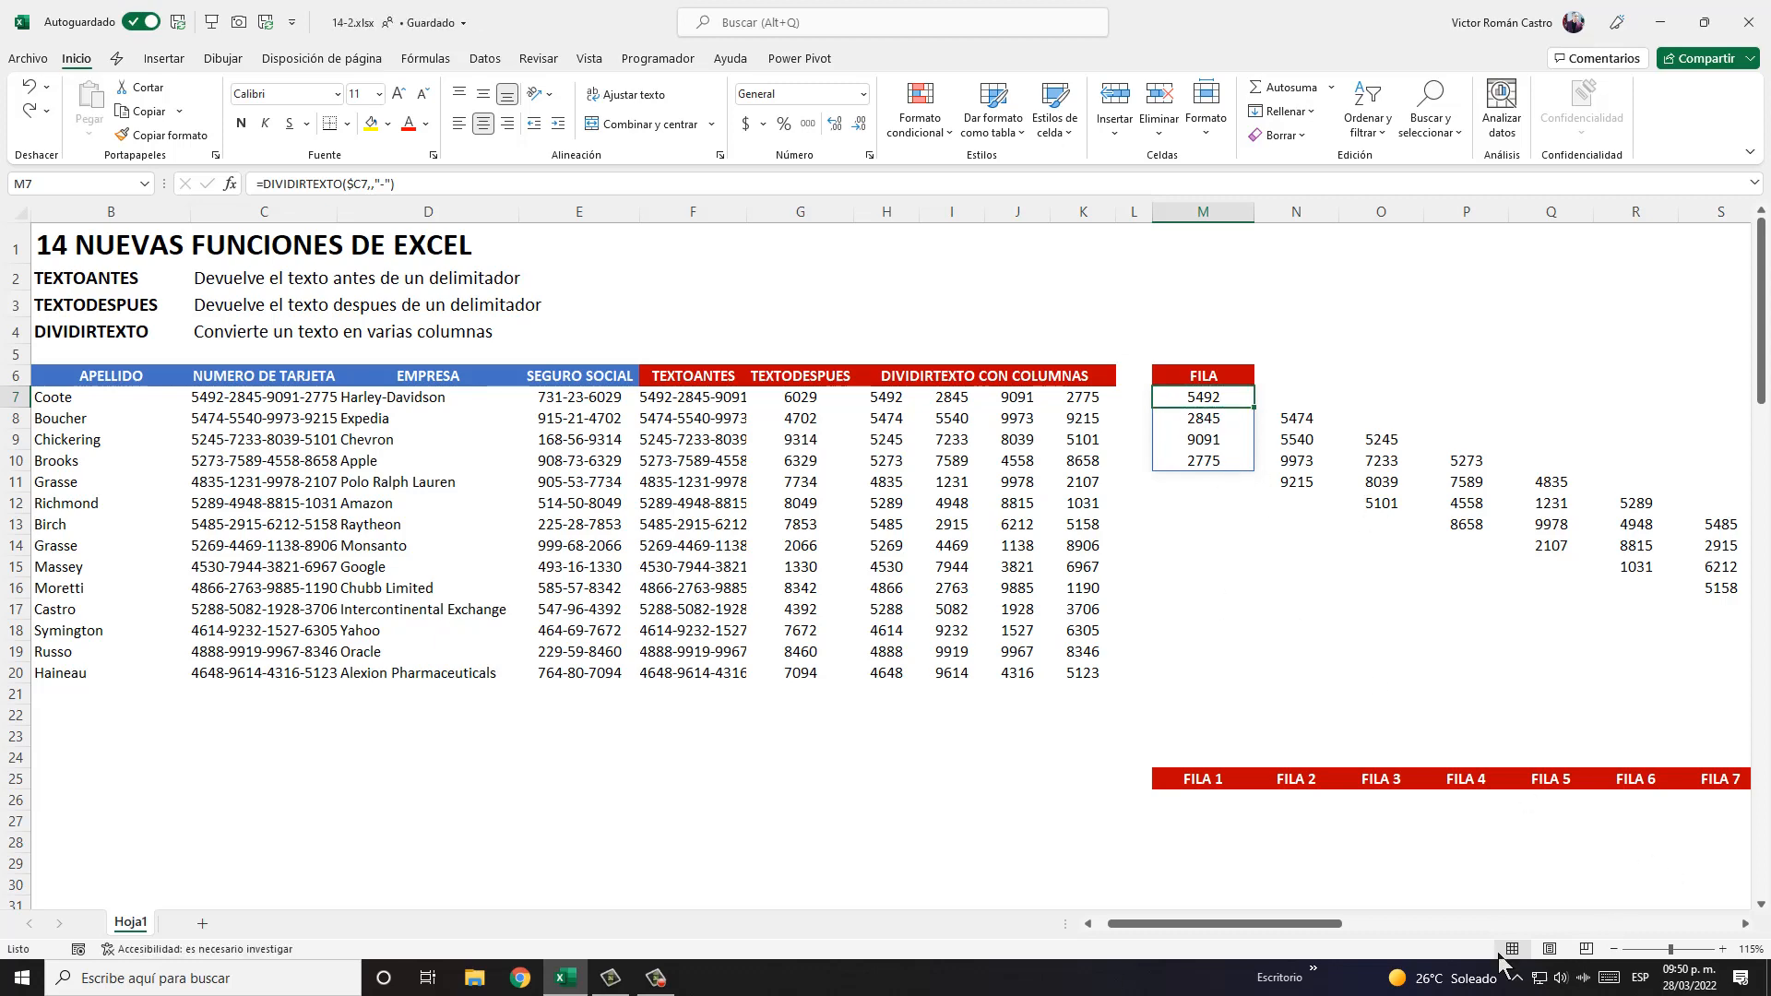
Step: Enter a UNICOS formula in M26, under FILA 1, that covers the whole diagonal block M7:Z23
left_click_drag(1236, 923, 1342, 927)
scroll(1208, 814, "down", 3)
scroll(1208, 814, "up", 3)
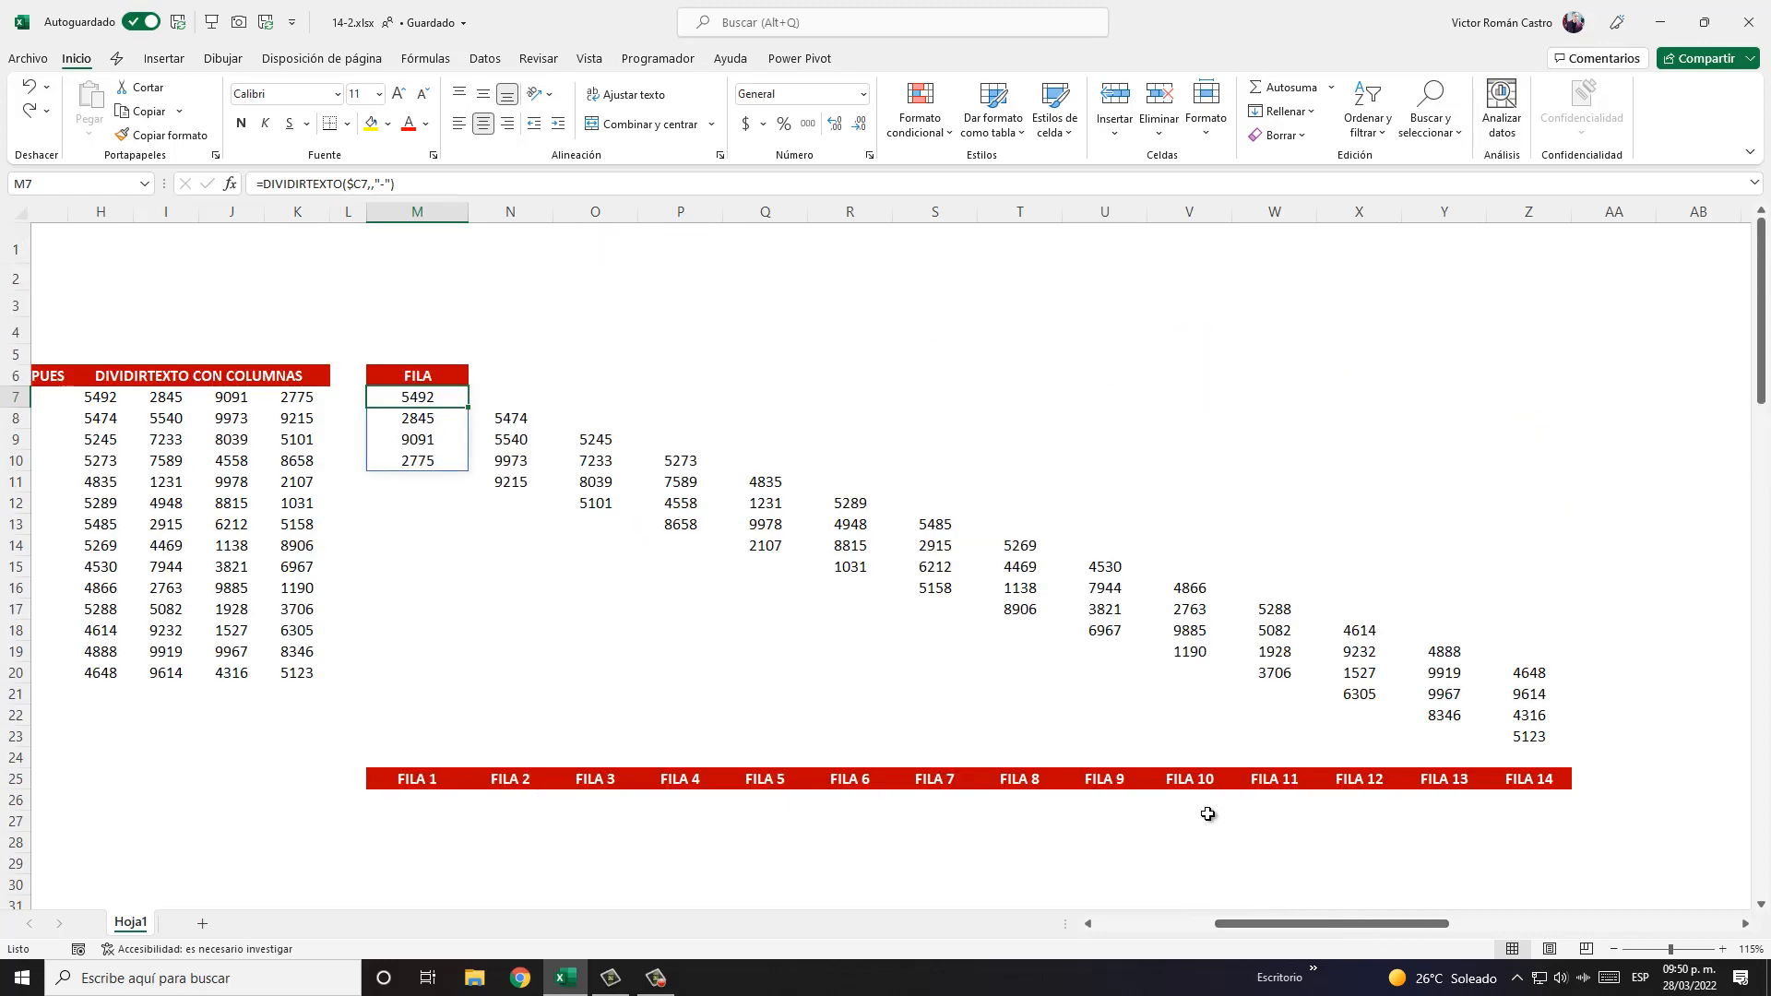
scroll(1208, 814, "down", 3)
scroll(1250, 757, "up", 3)
mouse_move(434, 808)
left_mouse_down()
mouse_move(594, 870)
mouse_move(988, 885)
mouse_move(1521, 866)
mouse_move(400, 858)
mouse_move(1562, 866)
mouse_move(635, 859)
mouse_move(417, 801)
left_mouse_up()
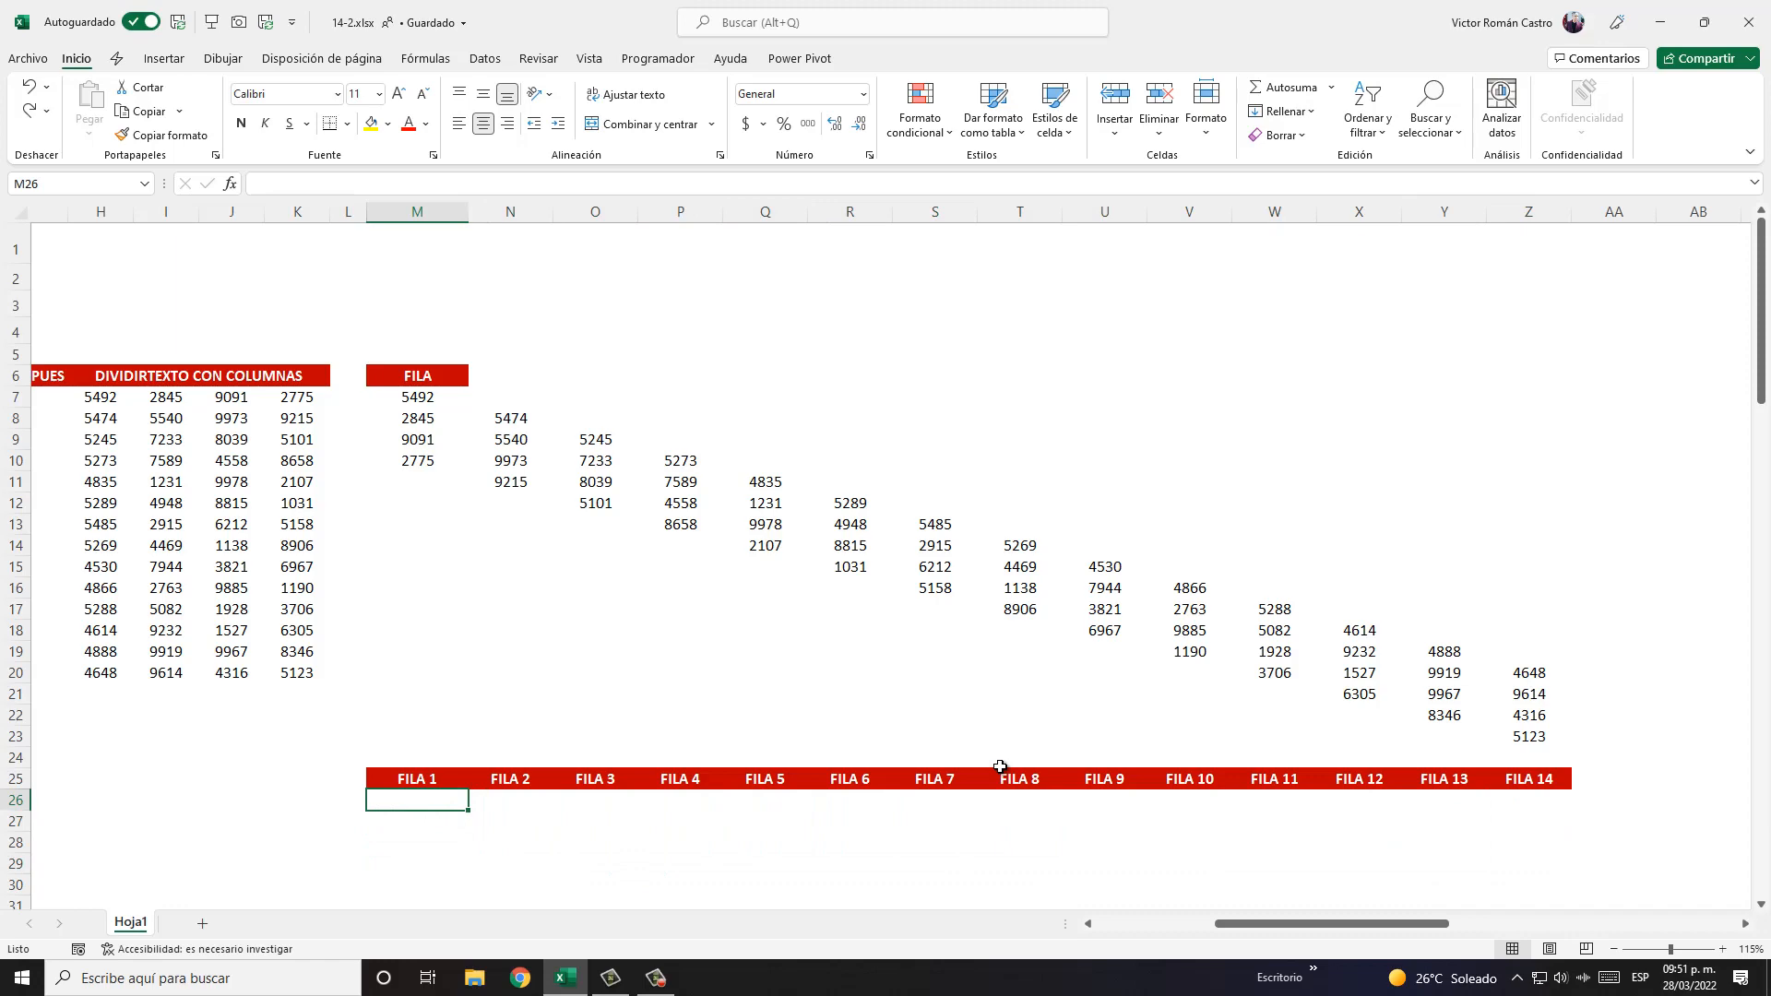
type("=uni")
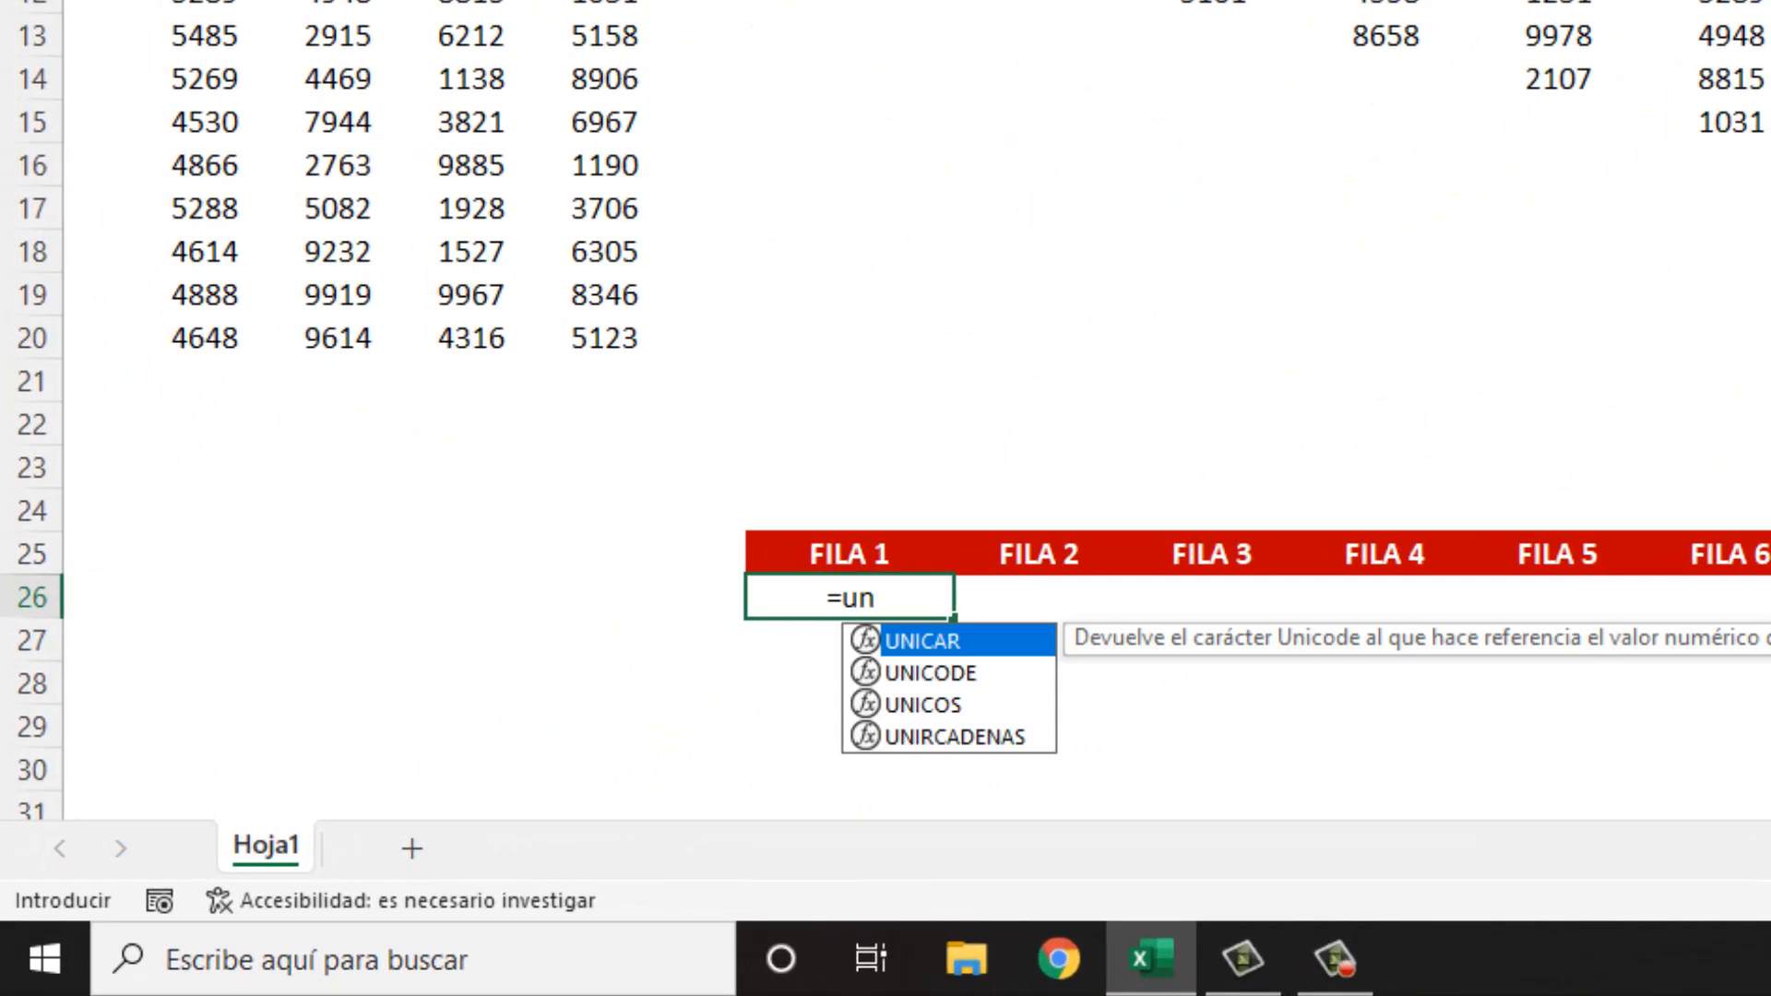
key("Down")
key("Down")
key("Tab")
key("Up")
key("Up")
key("Up")
key("Up")
key("Up")
key("Up")
key("Up")
key("Up")
key("Up")
key("Up")
key("Up")
key("Up")
key("Up")
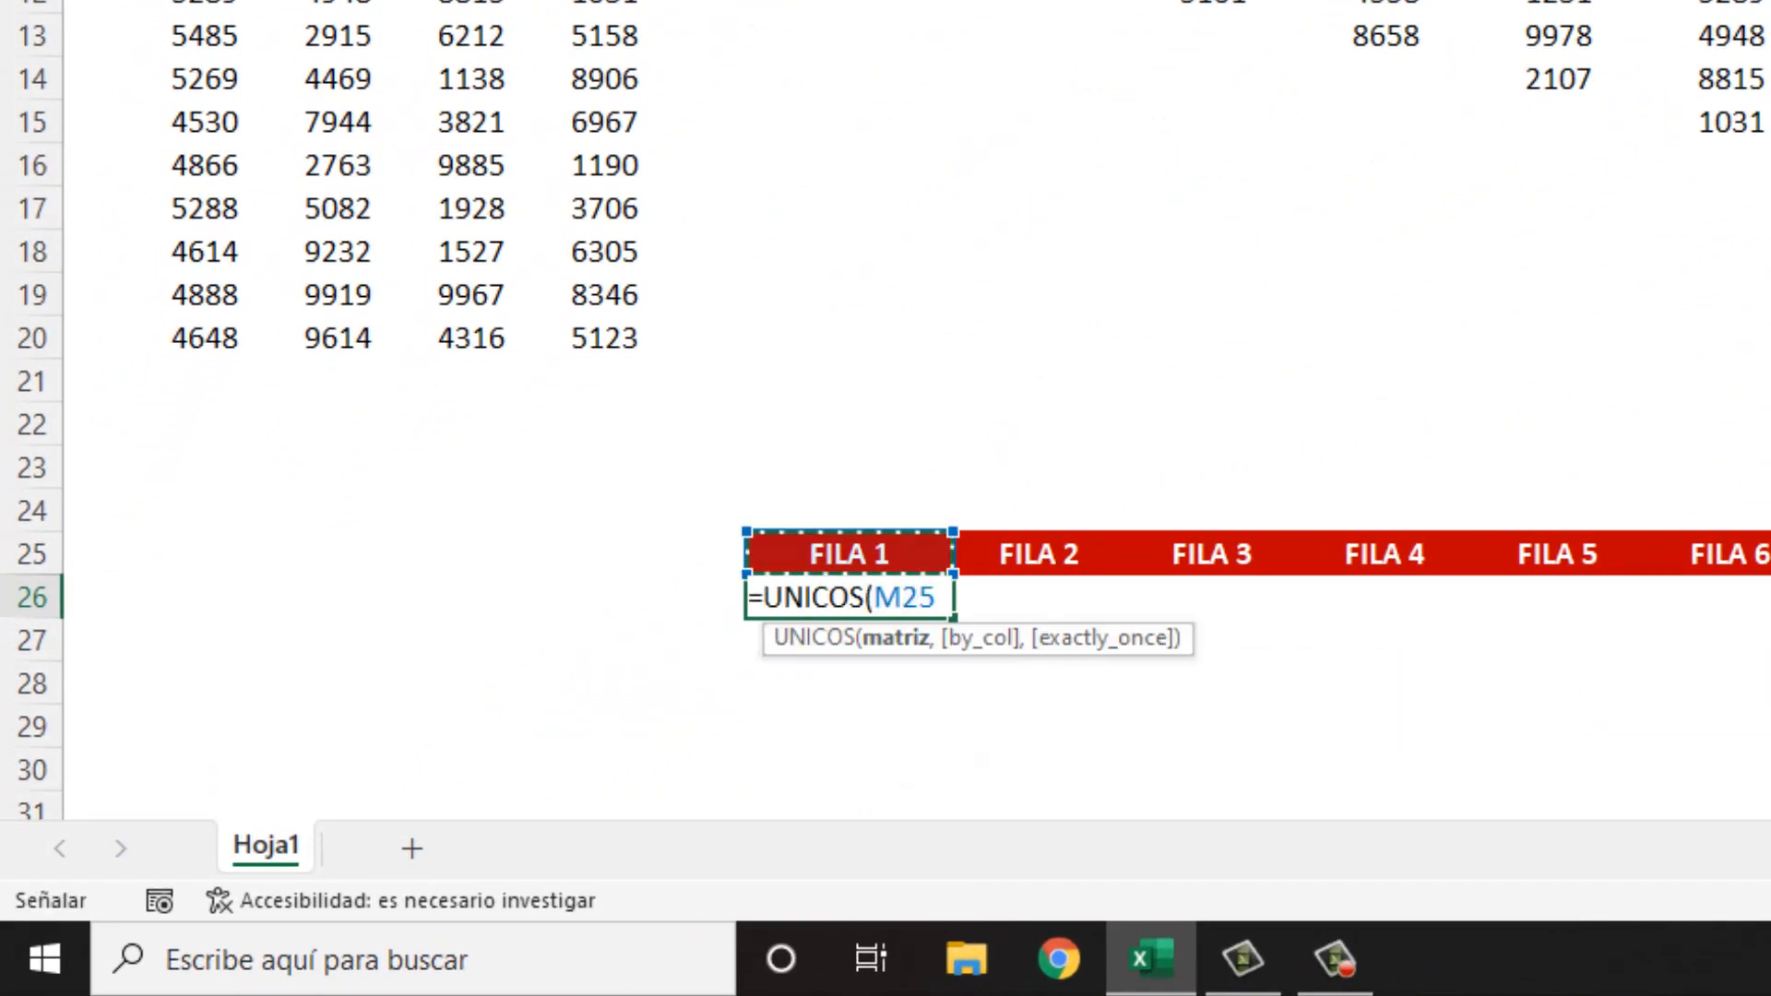
key("Up")
key("Up")
key("Up")
key("Up")
key("Up")
key("Up")
key("shift+Down")
key("shift+Down")
key("shift+Down")
key("shift+Down")
key("shift+Down")
key("shift+Down")
key("shift+Down")
key("shift+Down")
key("shift+Down")
key("shift+Down")
key("shift+Down")
key("shift+Down")
key("shift+Down")
key("shift+Down")
key("shift+Down")
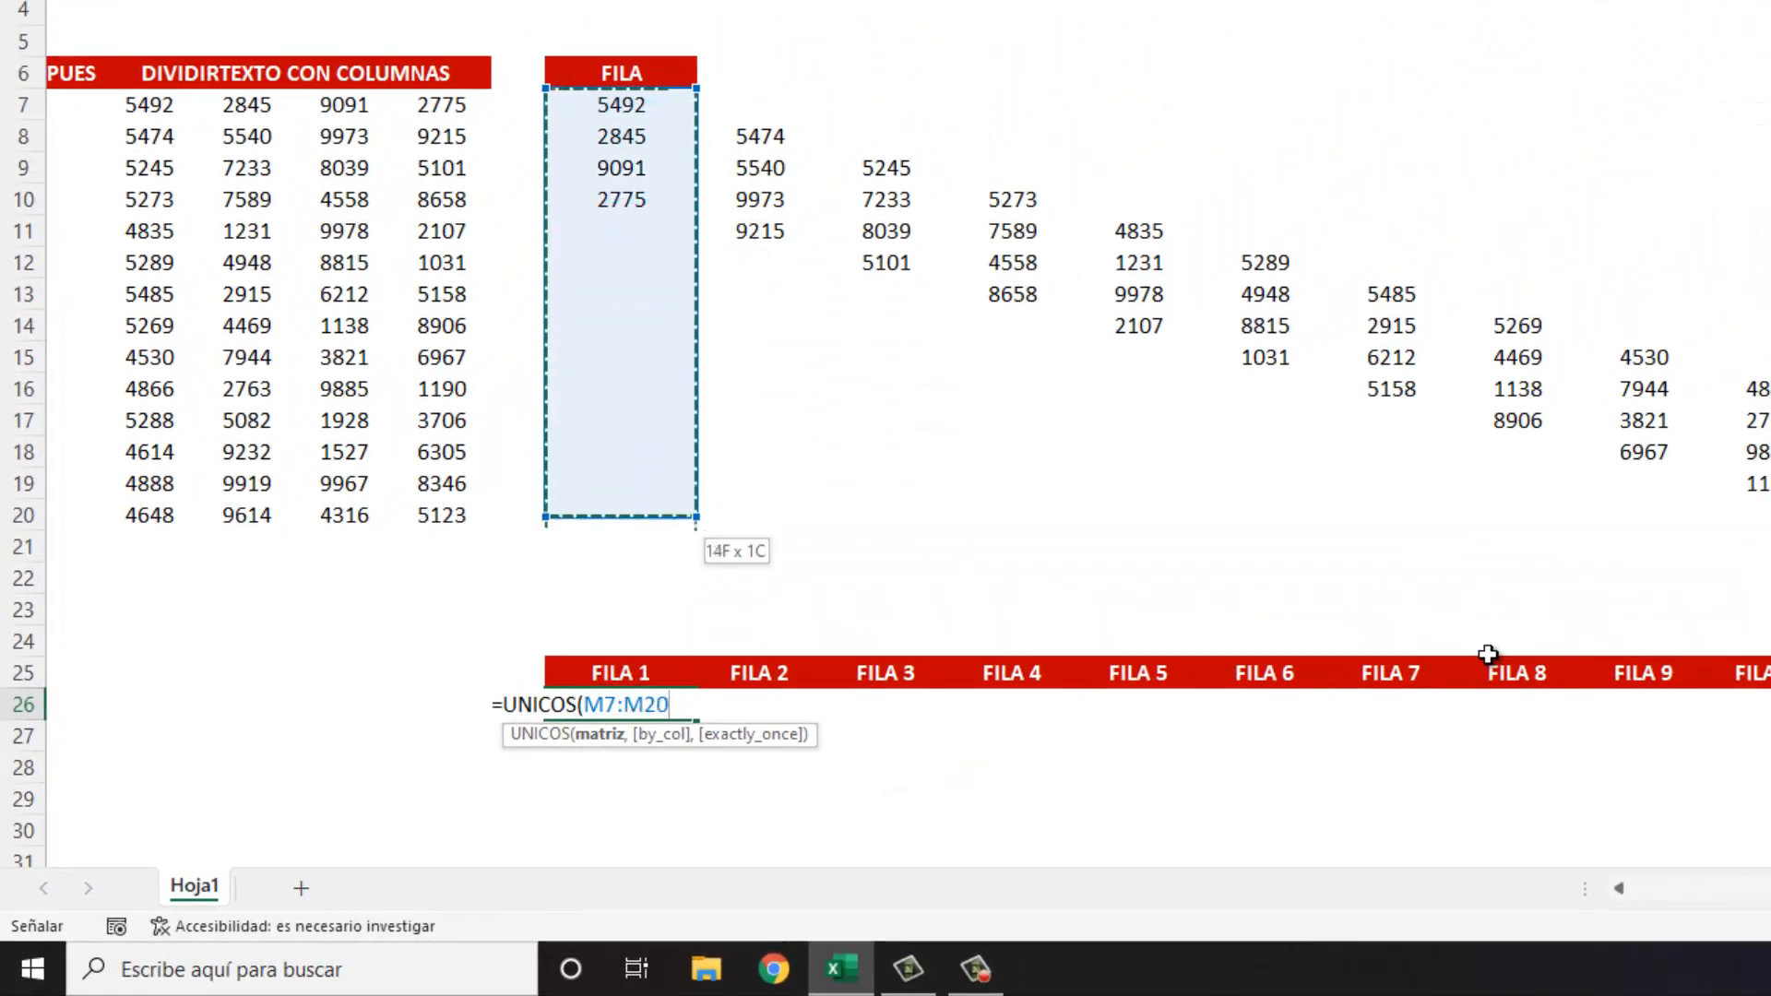
key("shift+Down")
key("shift+Right")
key("shift+Right")
key("shift+Right")
key("shift+Right")
key("shift+Right")
key("shift+Right")
key("shift+Right")
key("shift+Right")
key("shift+Right")
key("shift+Right")
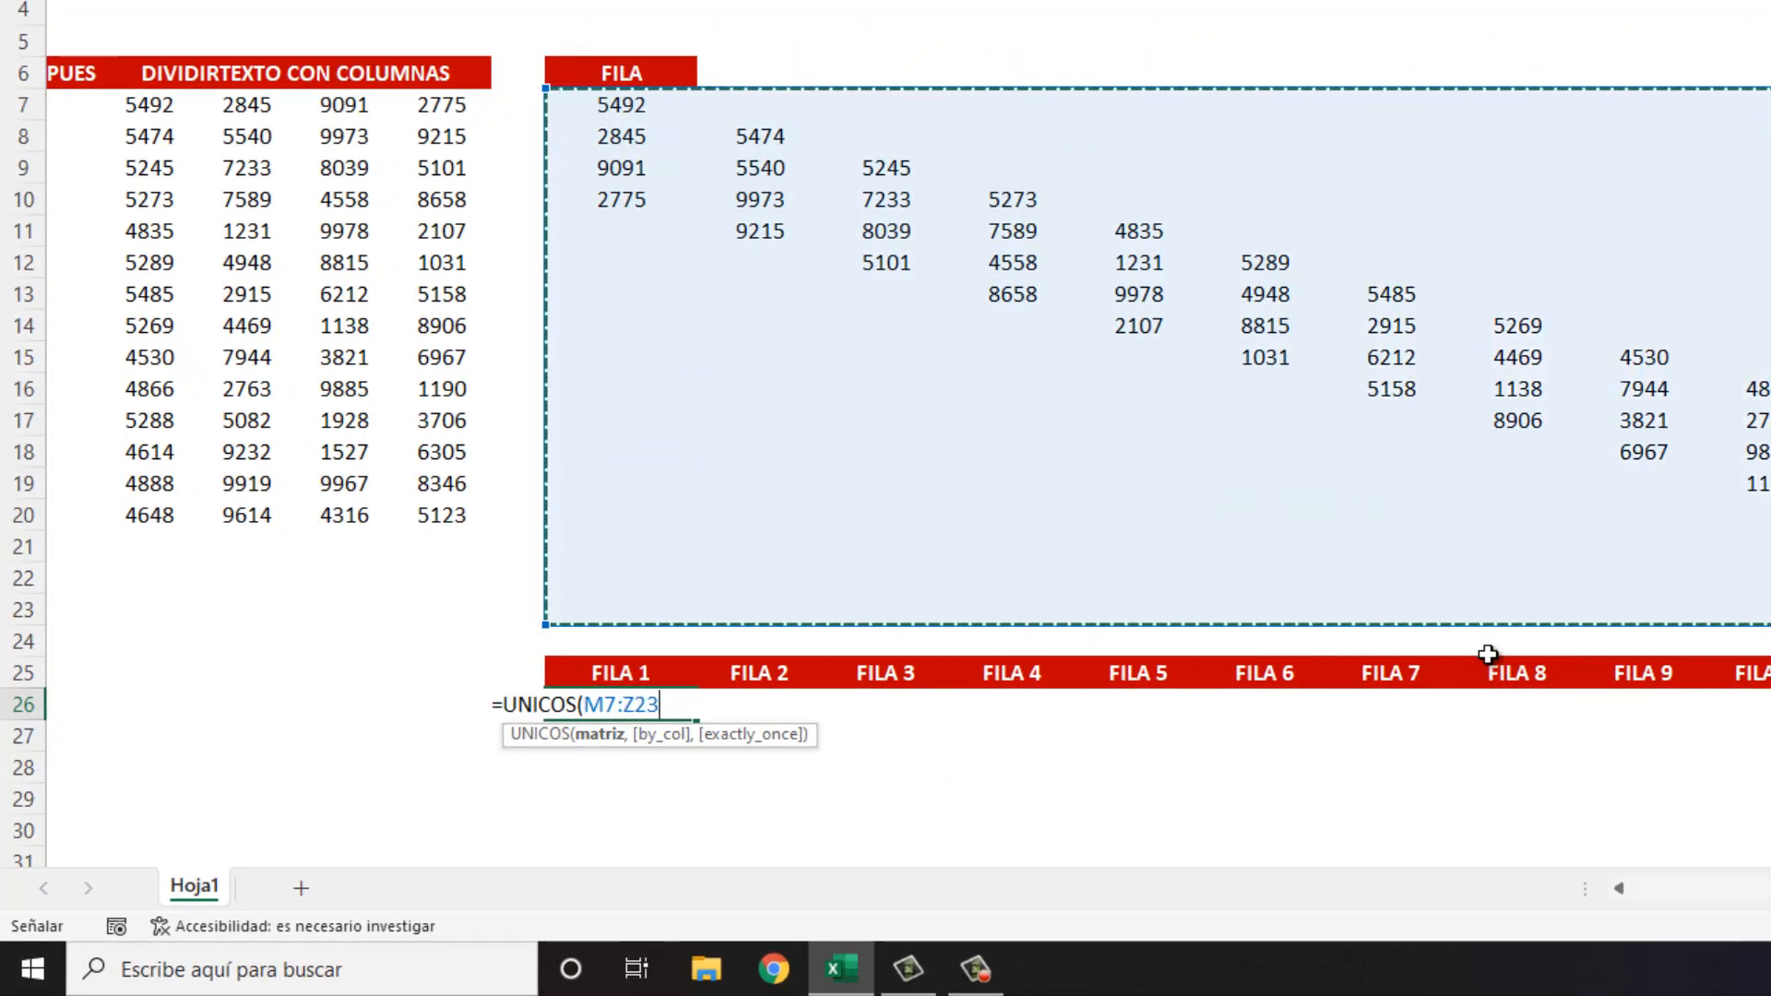
key("Return")
key("Up")
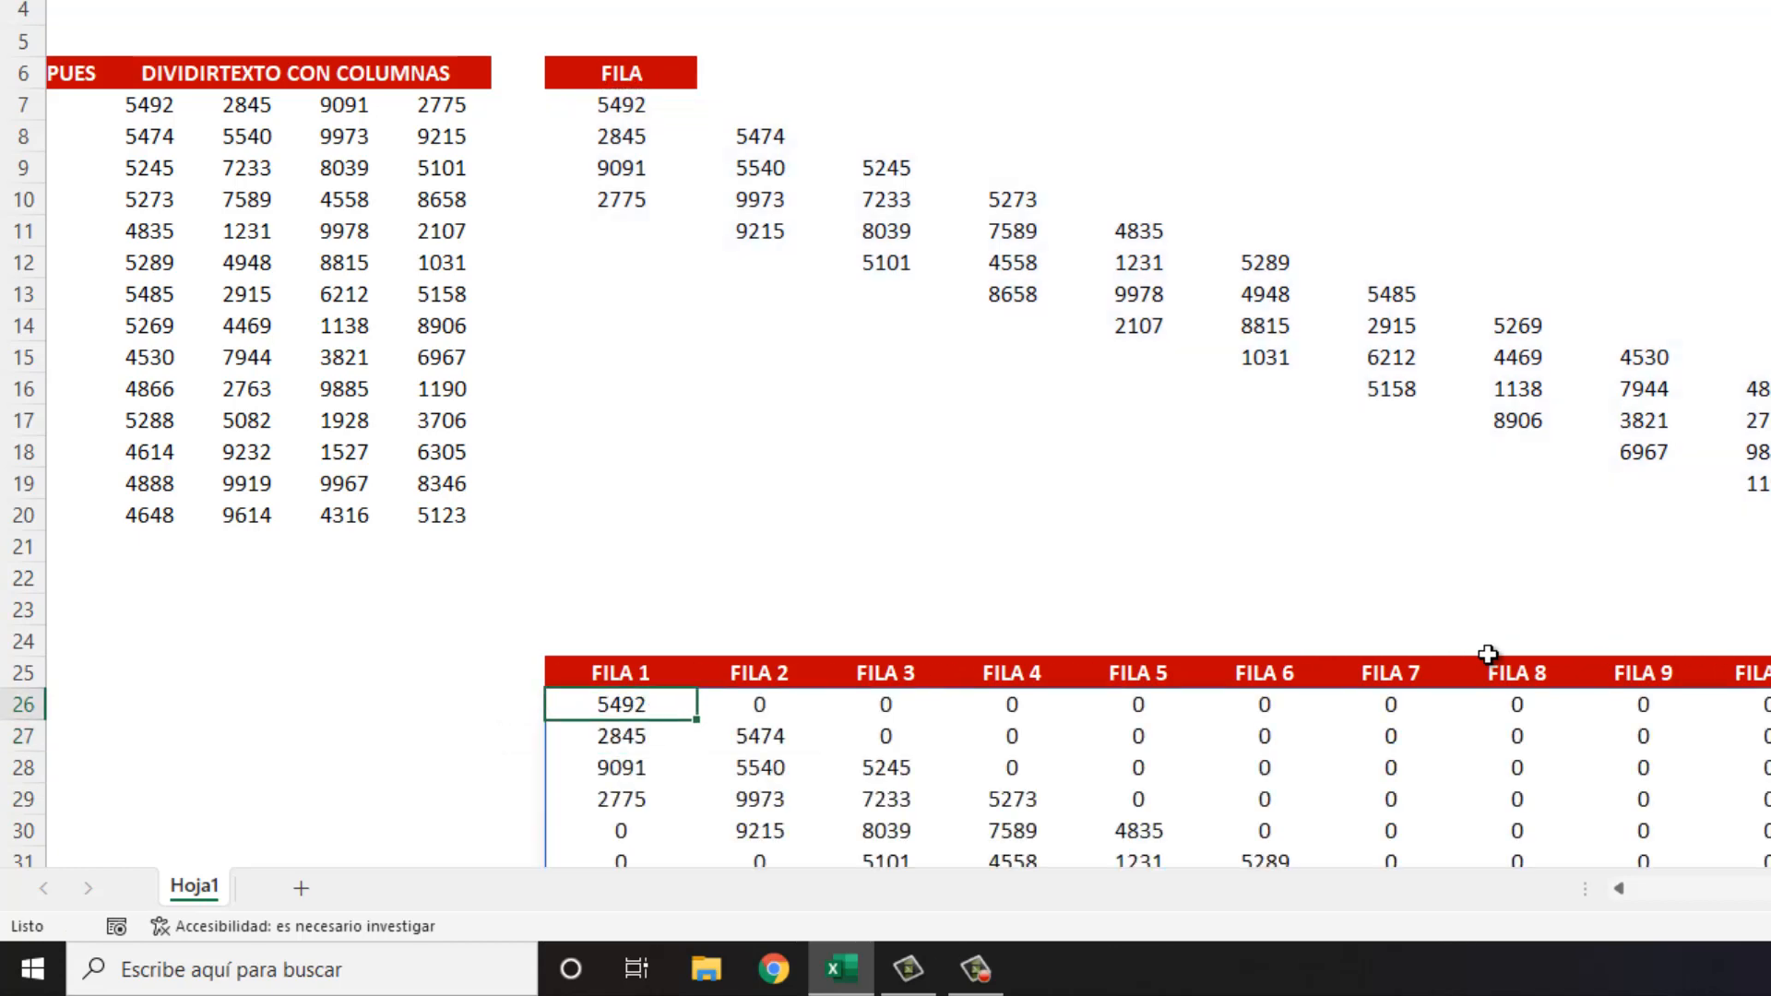
Step: Compare the spilled UNICOS result with the diagonal splits above and clear the formula from M26
scroll(1384, 759, "down", 12)
scroll(1230, 822, "up", 8)
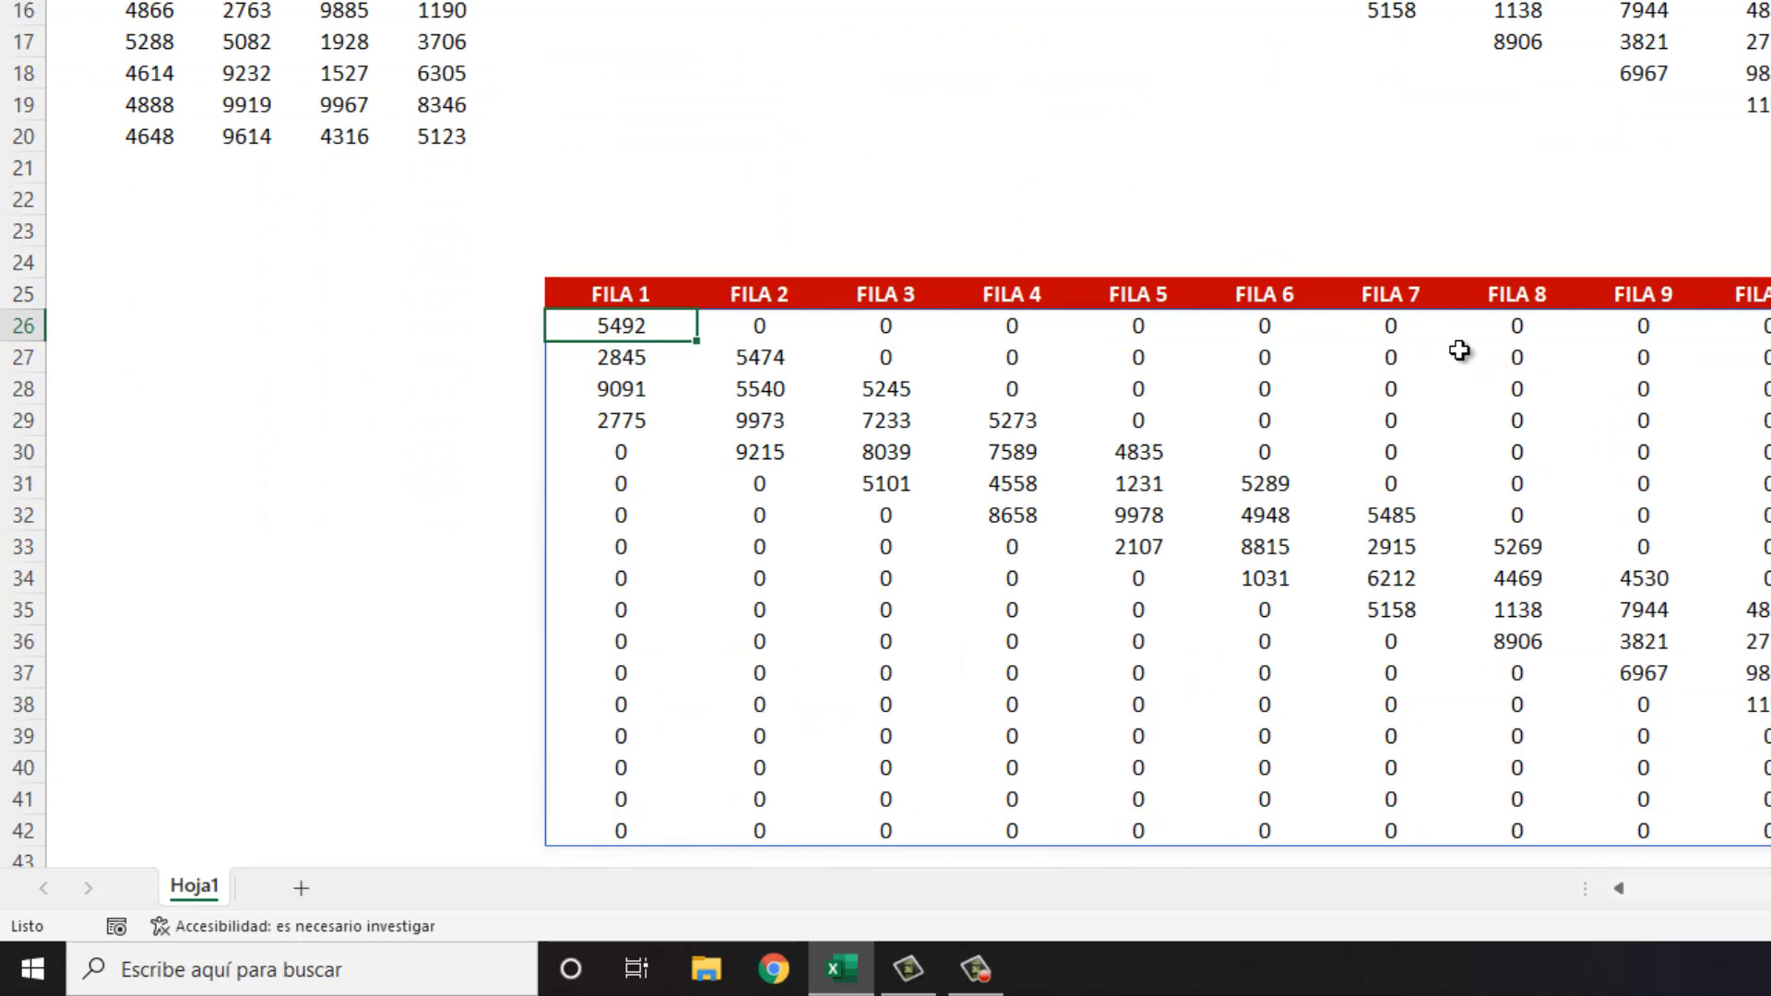
scroll(1206, 413, "up", 4)
scroll(1206, 414, "down", 4)
scroll(1138, 415, "up", 4)
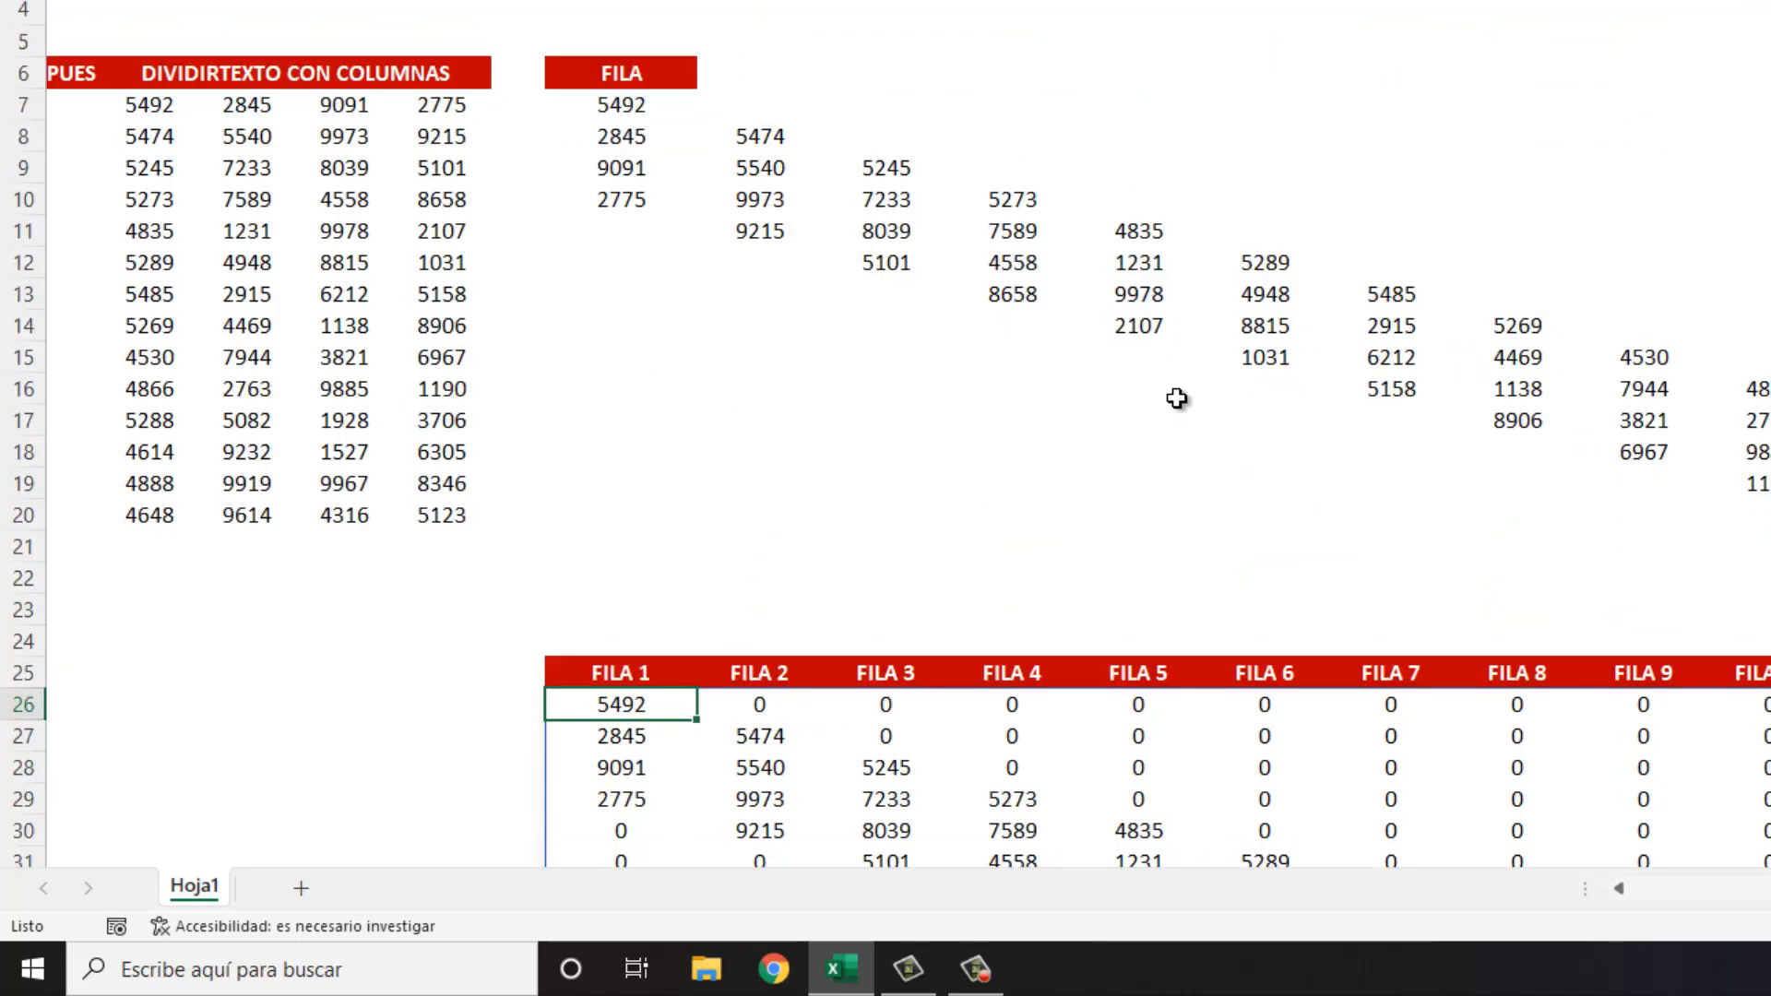
key("Delete")
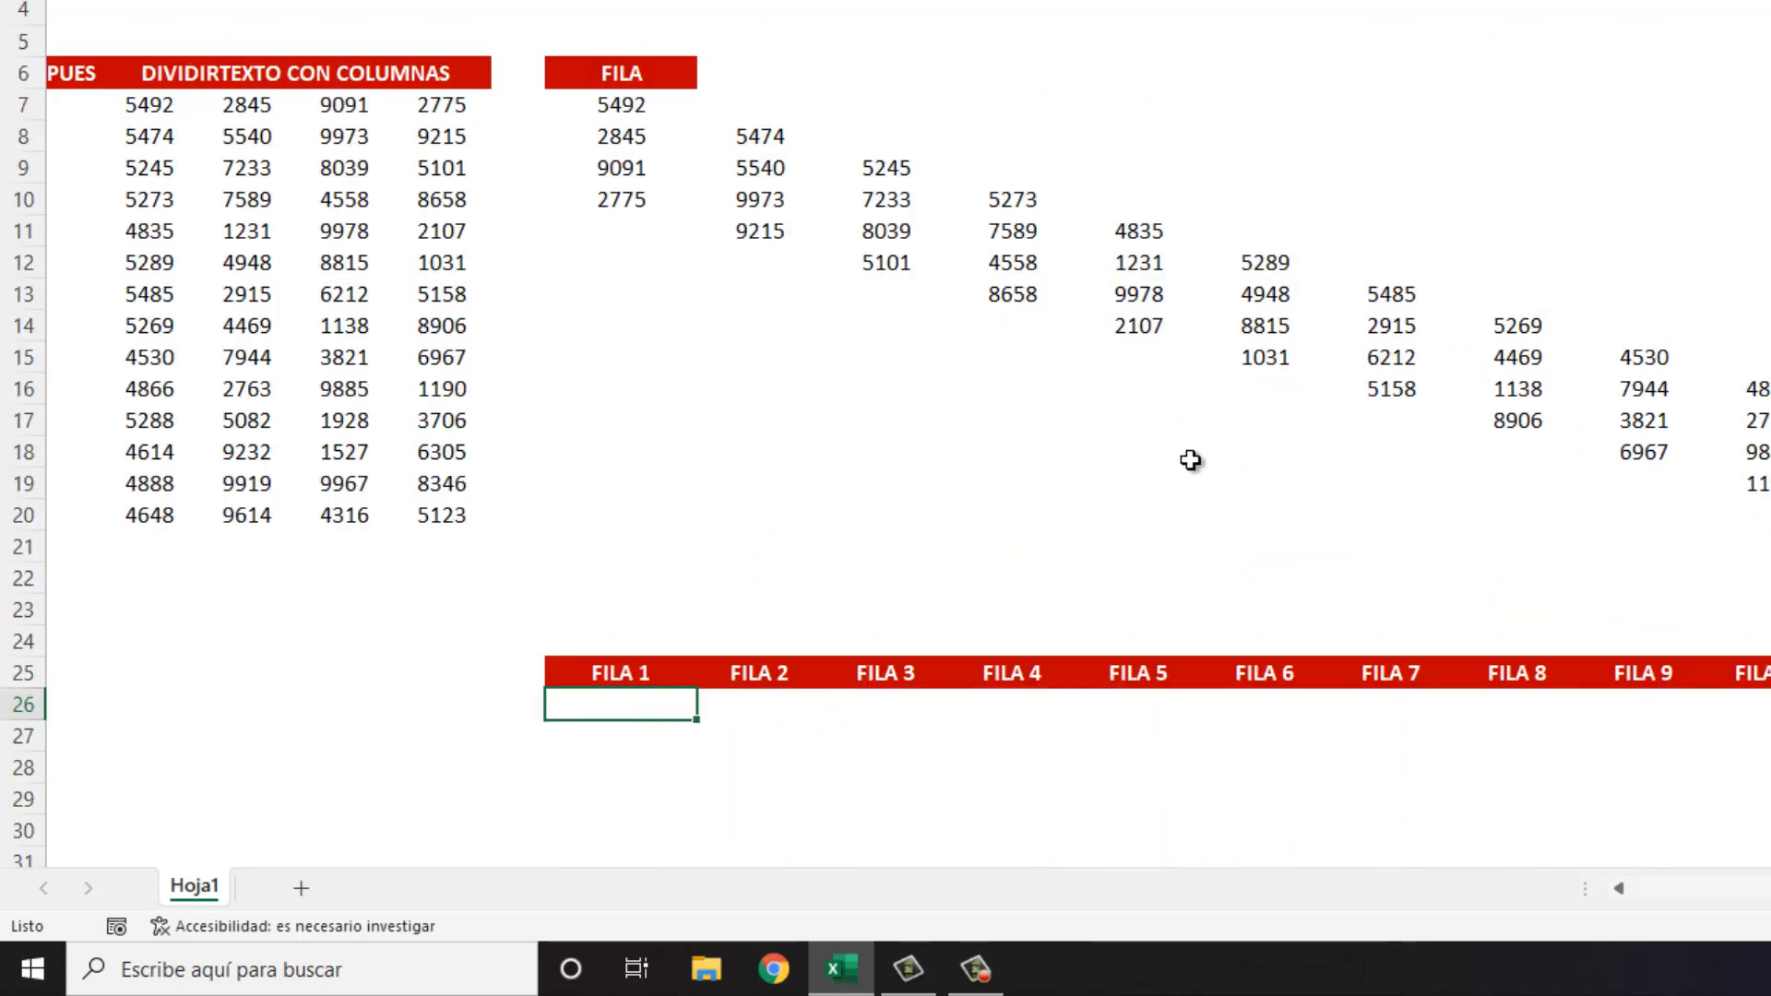
Step: Enter a UNICOS formula in M26 that covers only the FILA column range M7:M23
type("=unic")
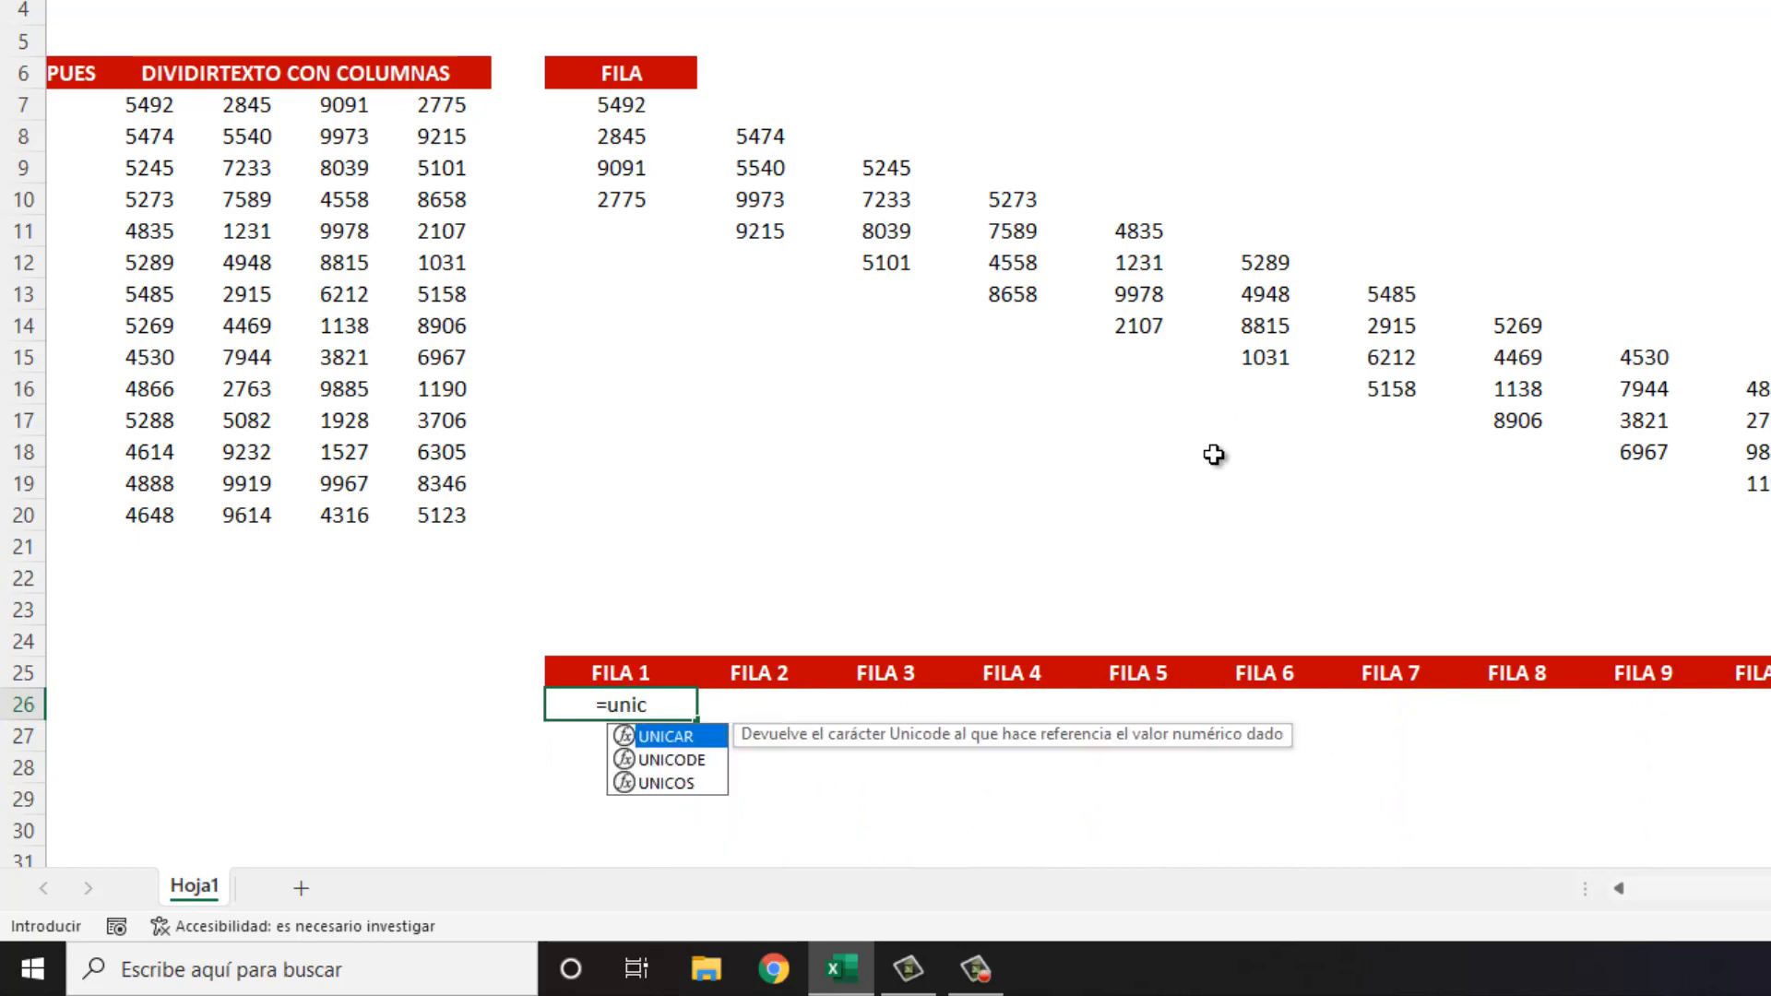
key("Down")
key("Down")
key("Tab")
key("Up")
key("Up")
key("Up")
key("Up")
key("Up")
key("Up")
key("Up")
key("Up")
key("Up")
key("Up")
key("Up")
key("Up")
key("Up")
key("Up")
key("Up")
key("Up")
key("Up")
key("Up")
key("Up")
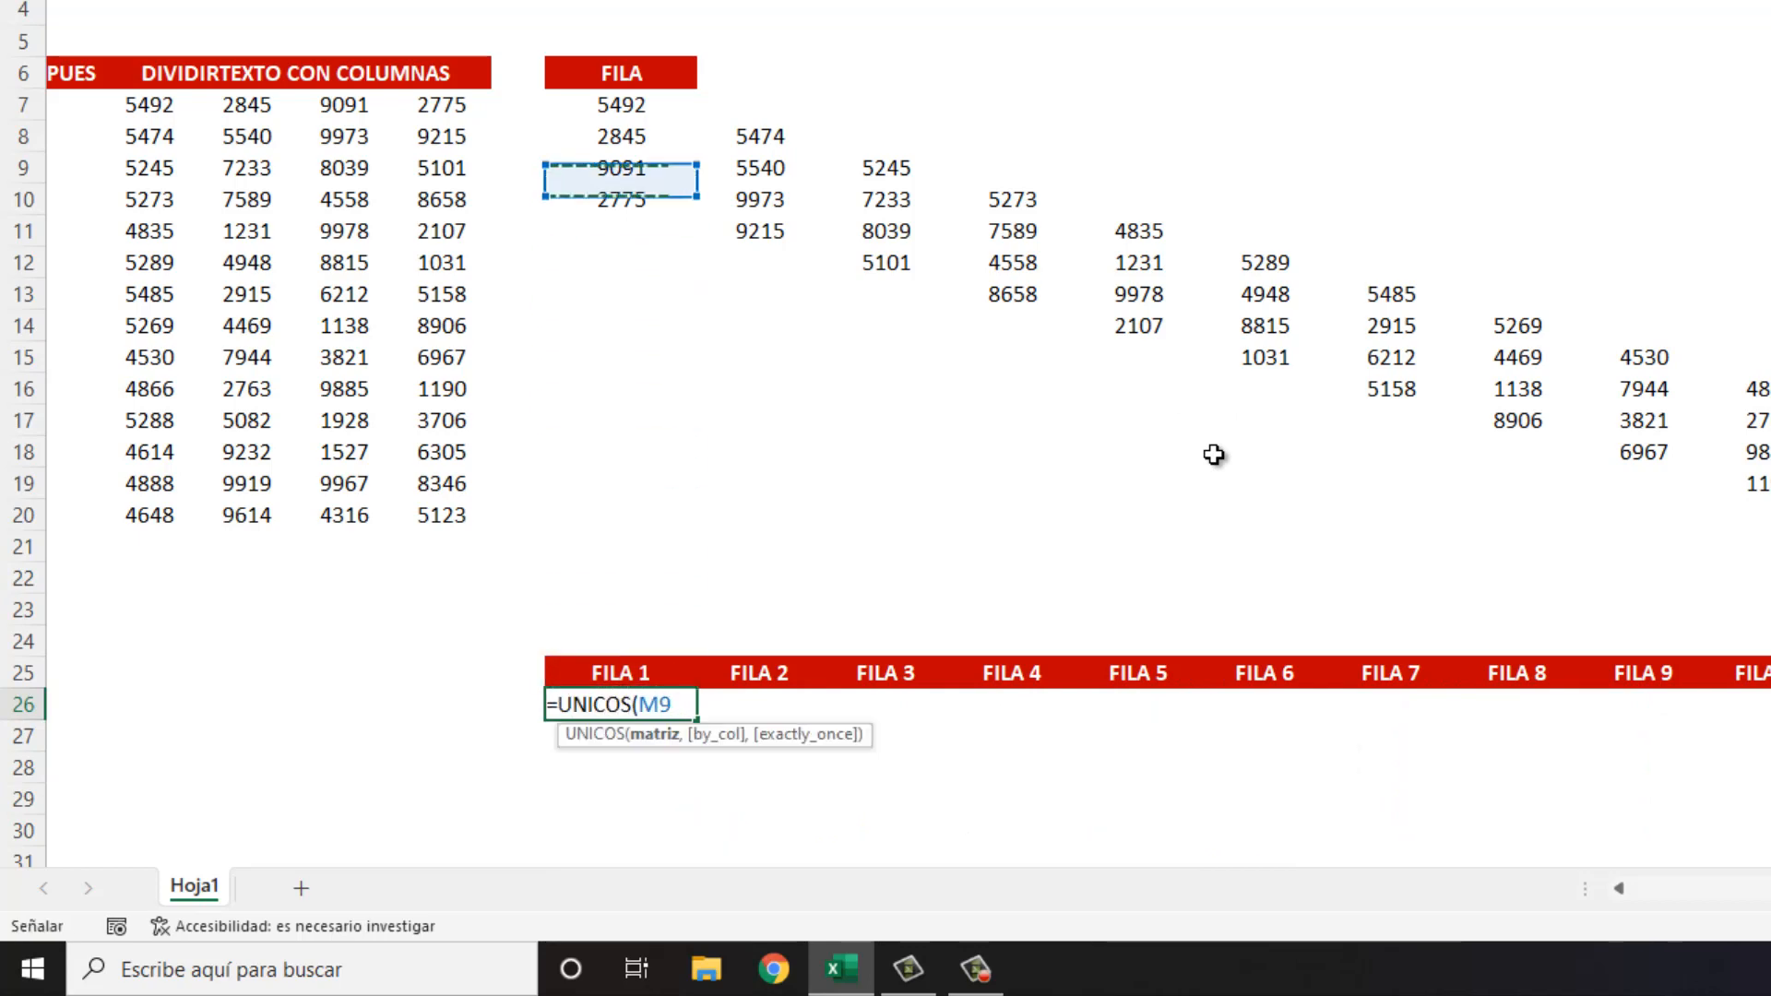
key("shift+Down")
key("shift+Down")
key("shift+Down")
key("shift+Down")
key("shift+Down")
key("shift+Down")
key("shift+Down")
key("shift+Down")
key("shift+Down")
key("shift+Down")
key("shift+Down")
key("shift+Down")
key("shift+Down")
key("shift+Down")
key("shift+Down")
key("shift+Down")
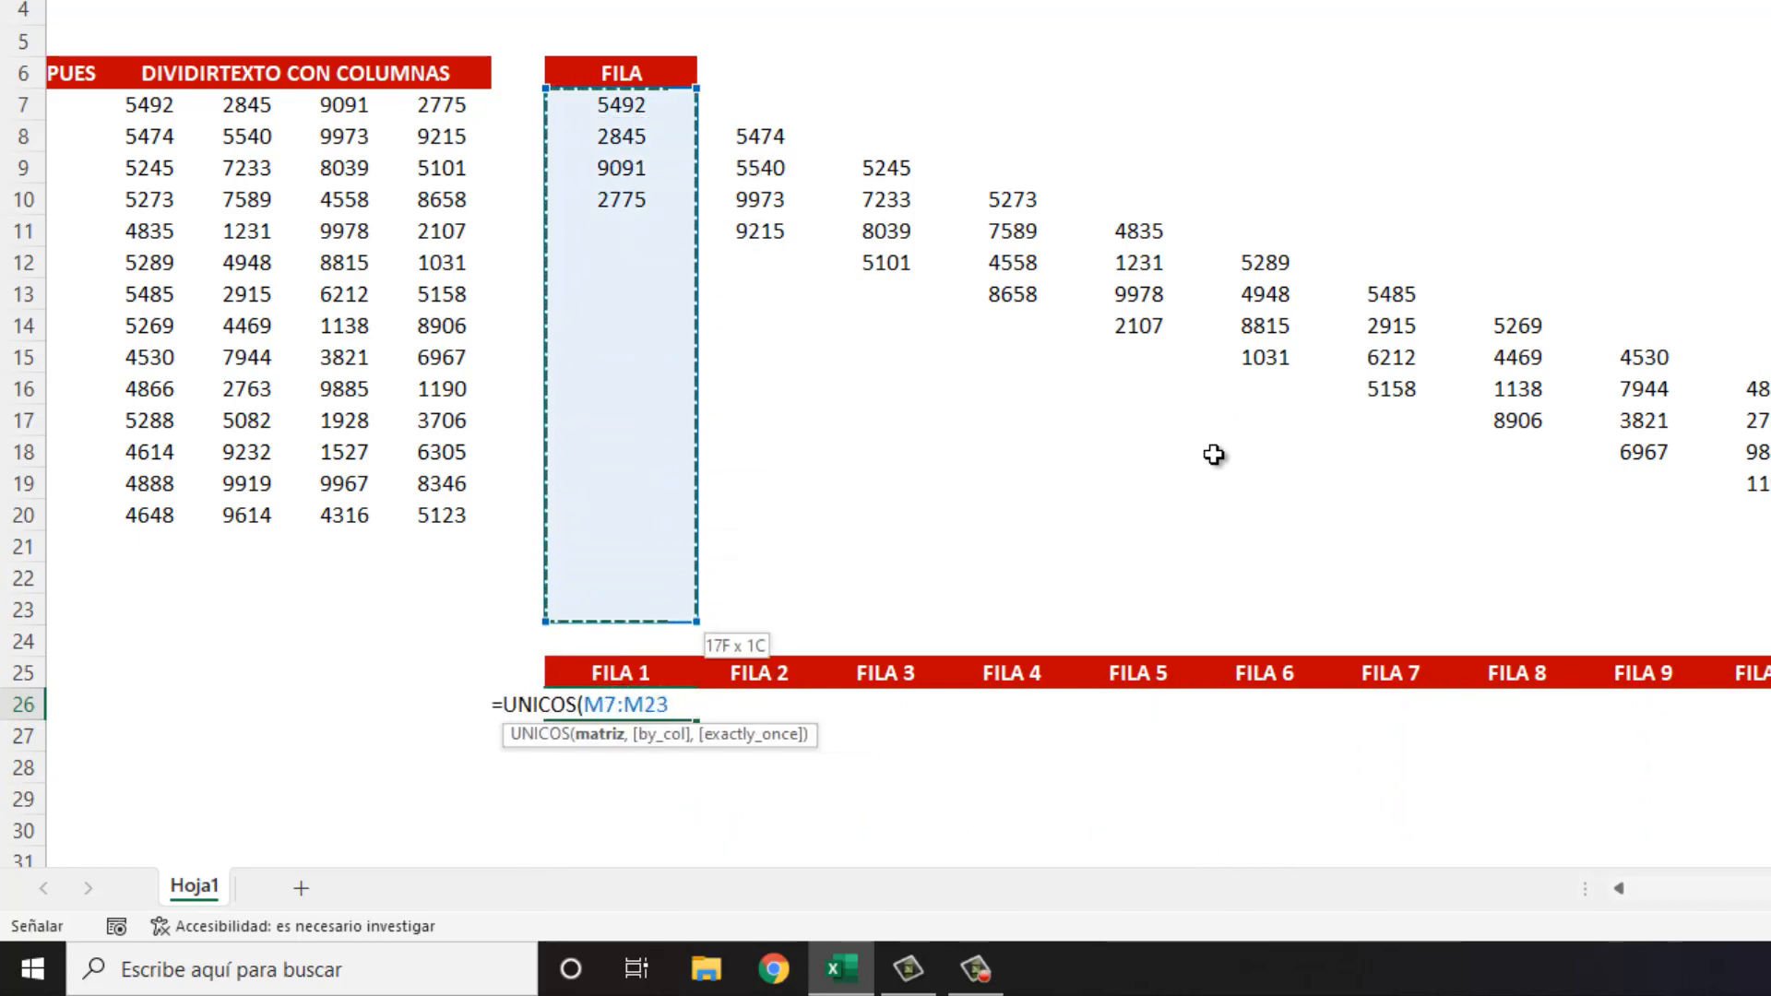
key("Return")
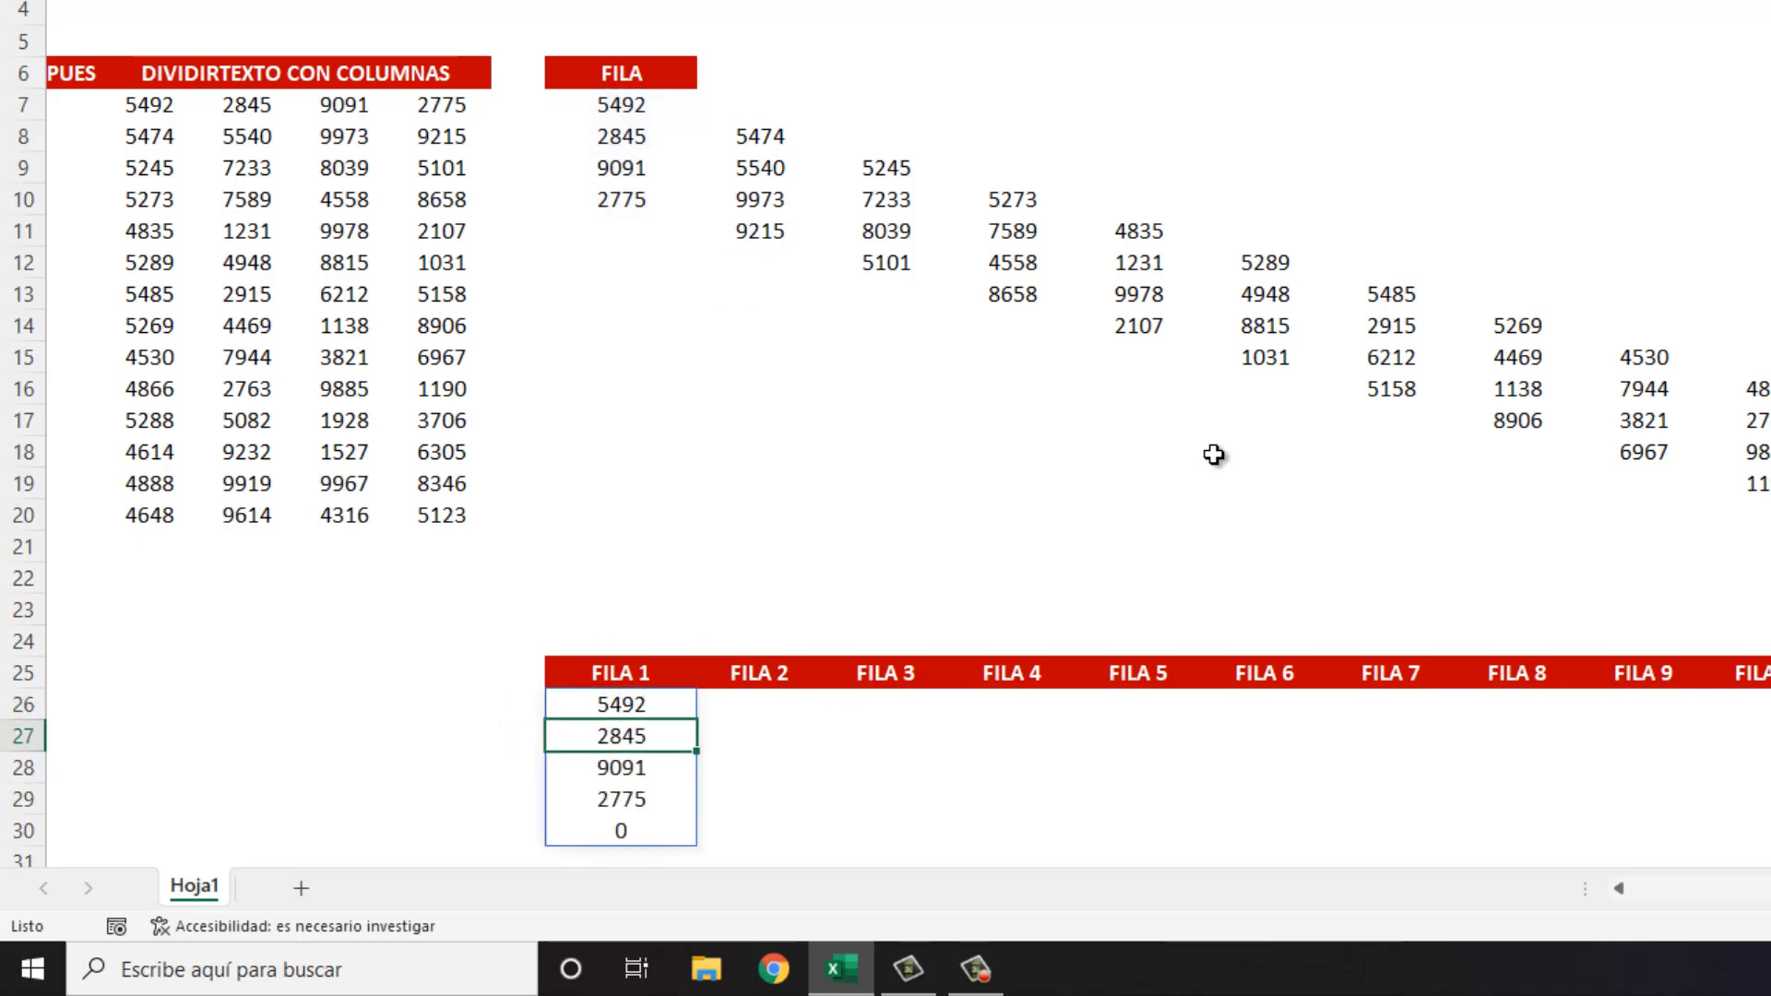
Step: Copy the M26 UNICOS formula across N26:Z26, under the headers FILA 2 to FILA 14
key("Up")
key("ctrl+c")
key("Right")
key("shift+Right")
key("shift+Right")
key("shift+Right")
key("shift+Right")
key("shift+Right")
key("shift+Right")
key("shift+Right")
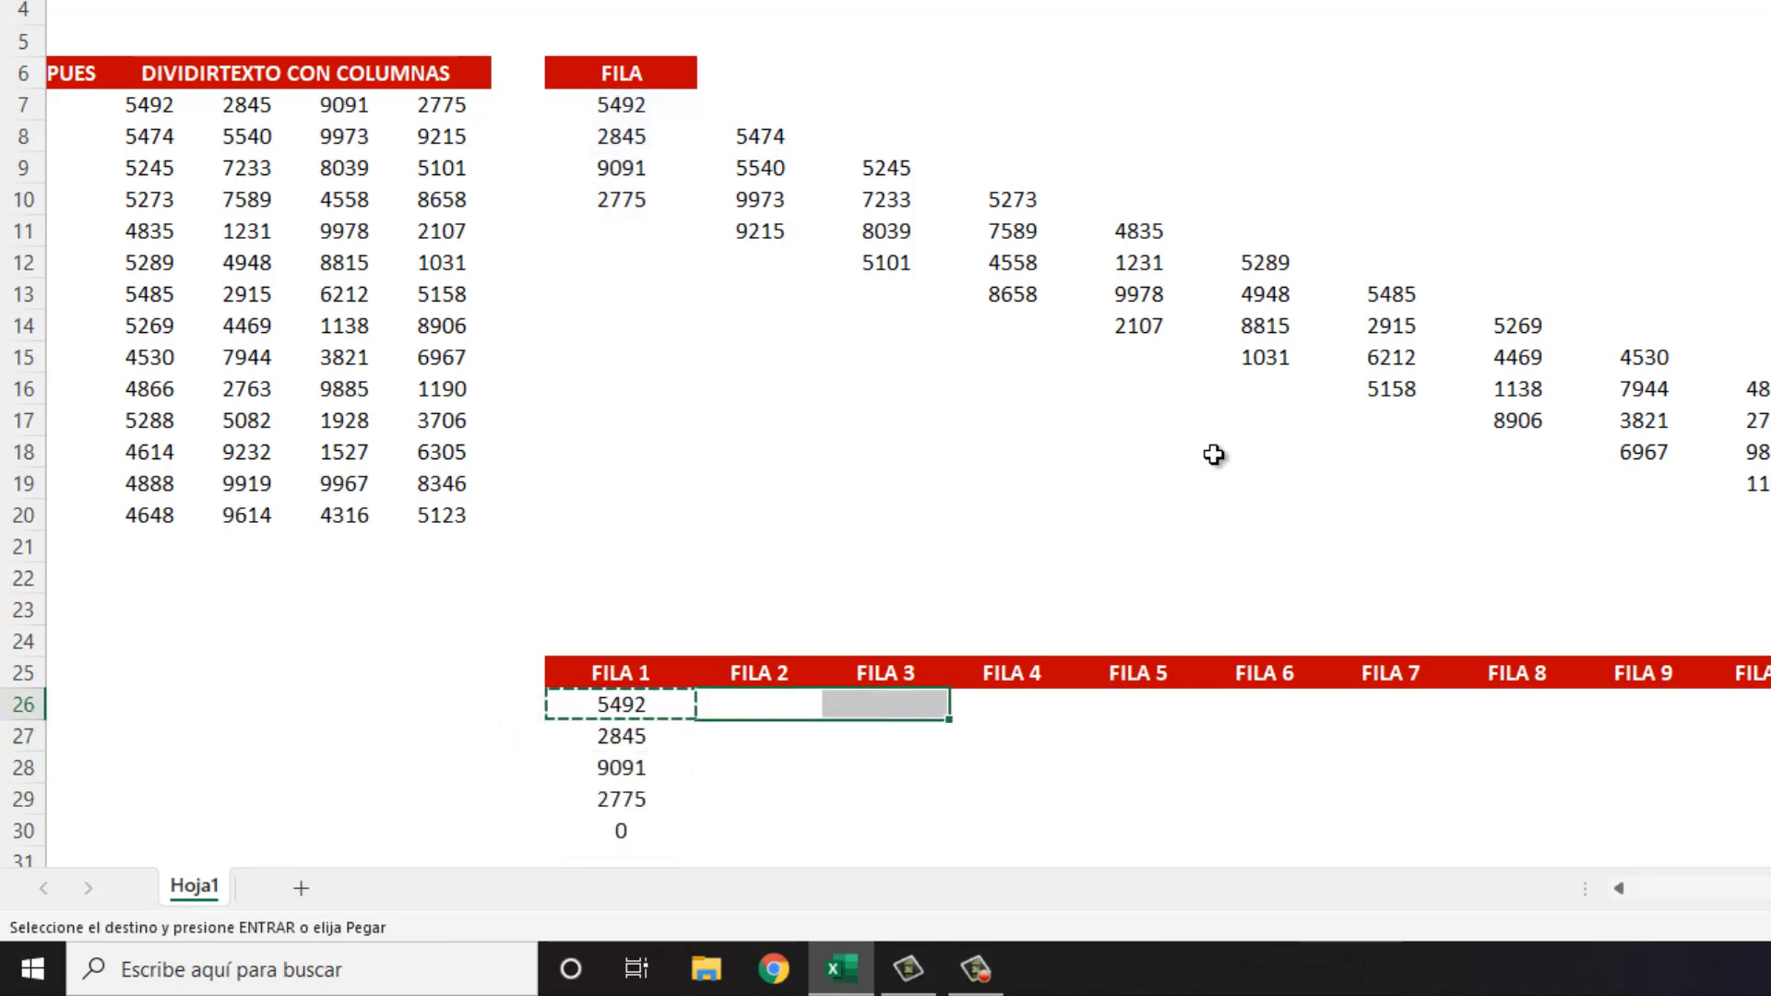
key("shift+Right")
key("shift+Right")
key("shift+Right")
key("shift+Right")
key("shift+Right")
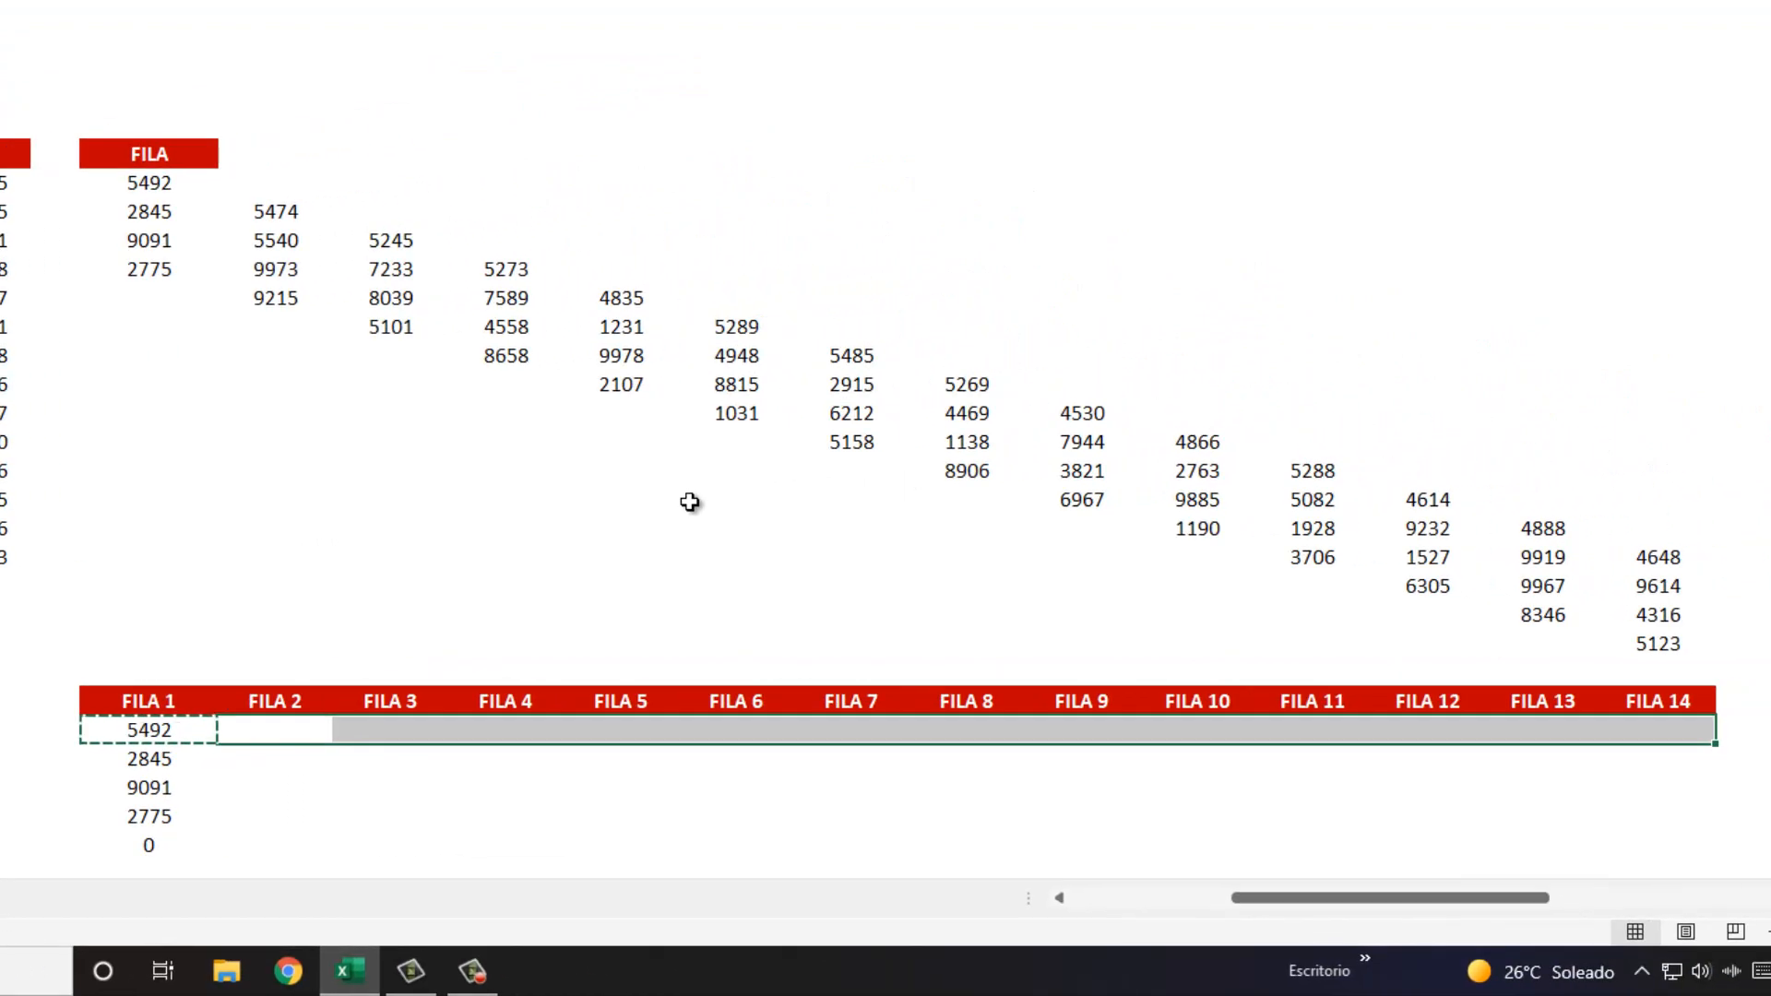
key("Return")
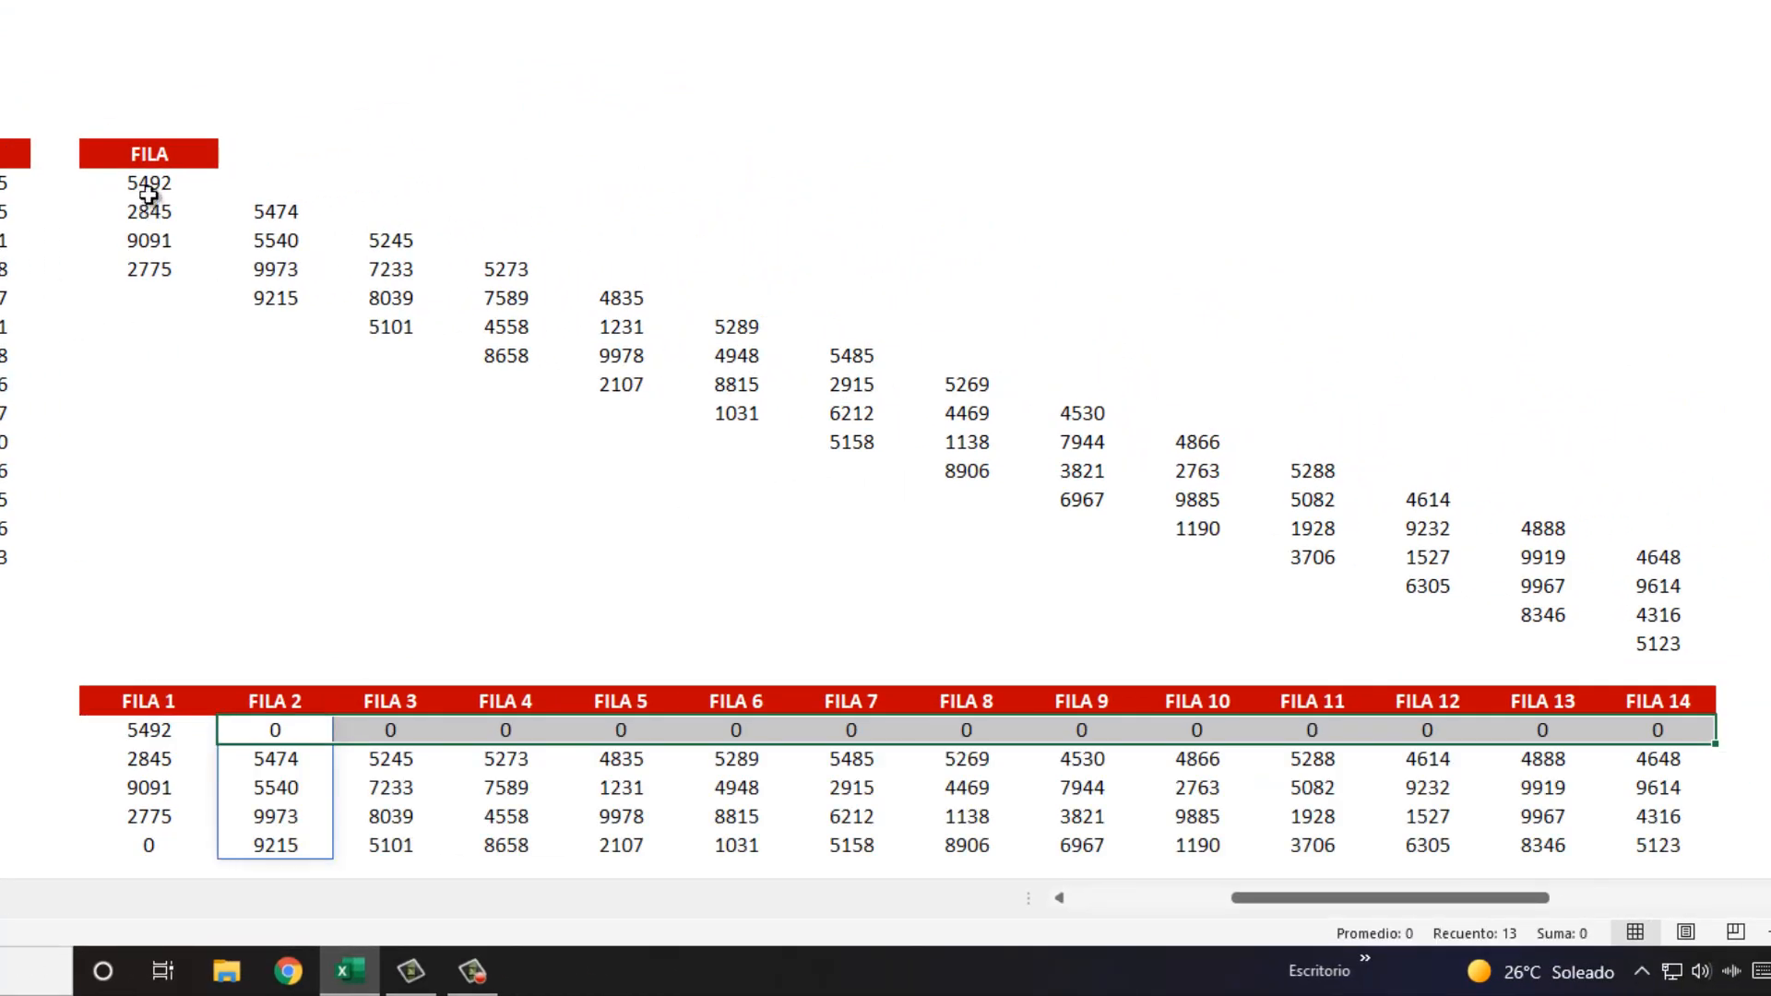
Step: Compare the source values and blank cell below them in column M with the FILA 1 results, and check the M26 formula's range
left_click_drag(143, 189, 157, 275)
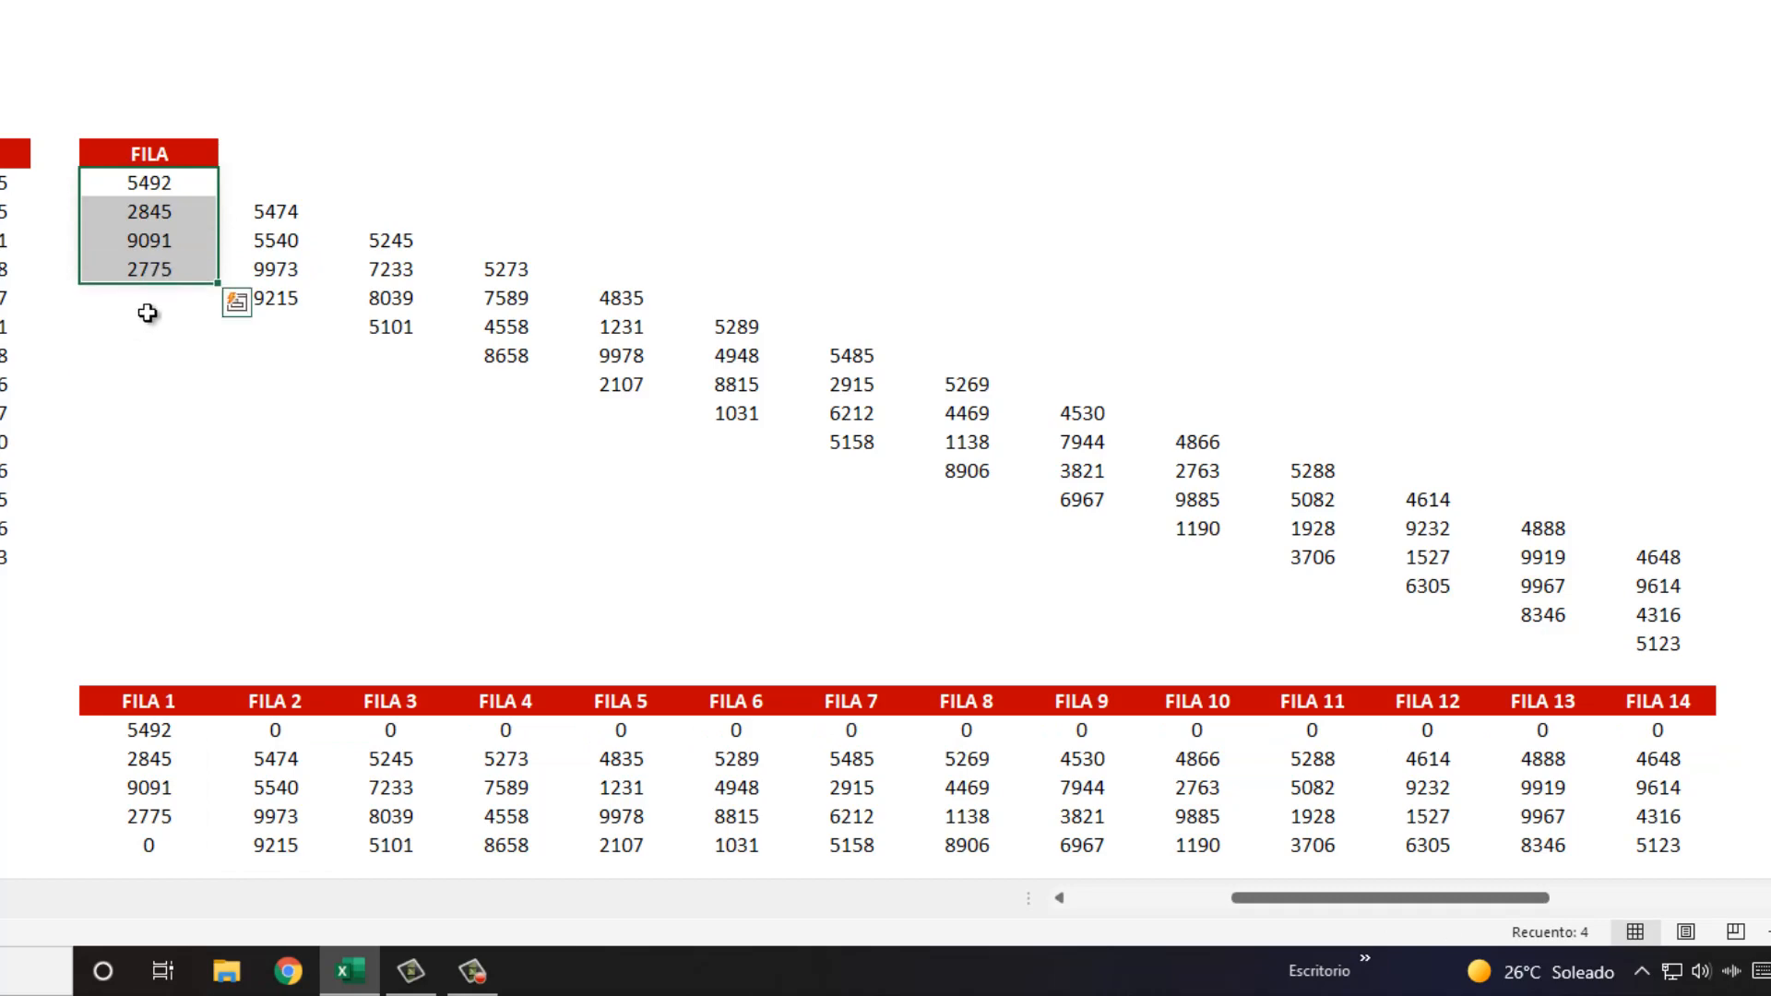
left_click(150, 296)
left_click(167, 843)
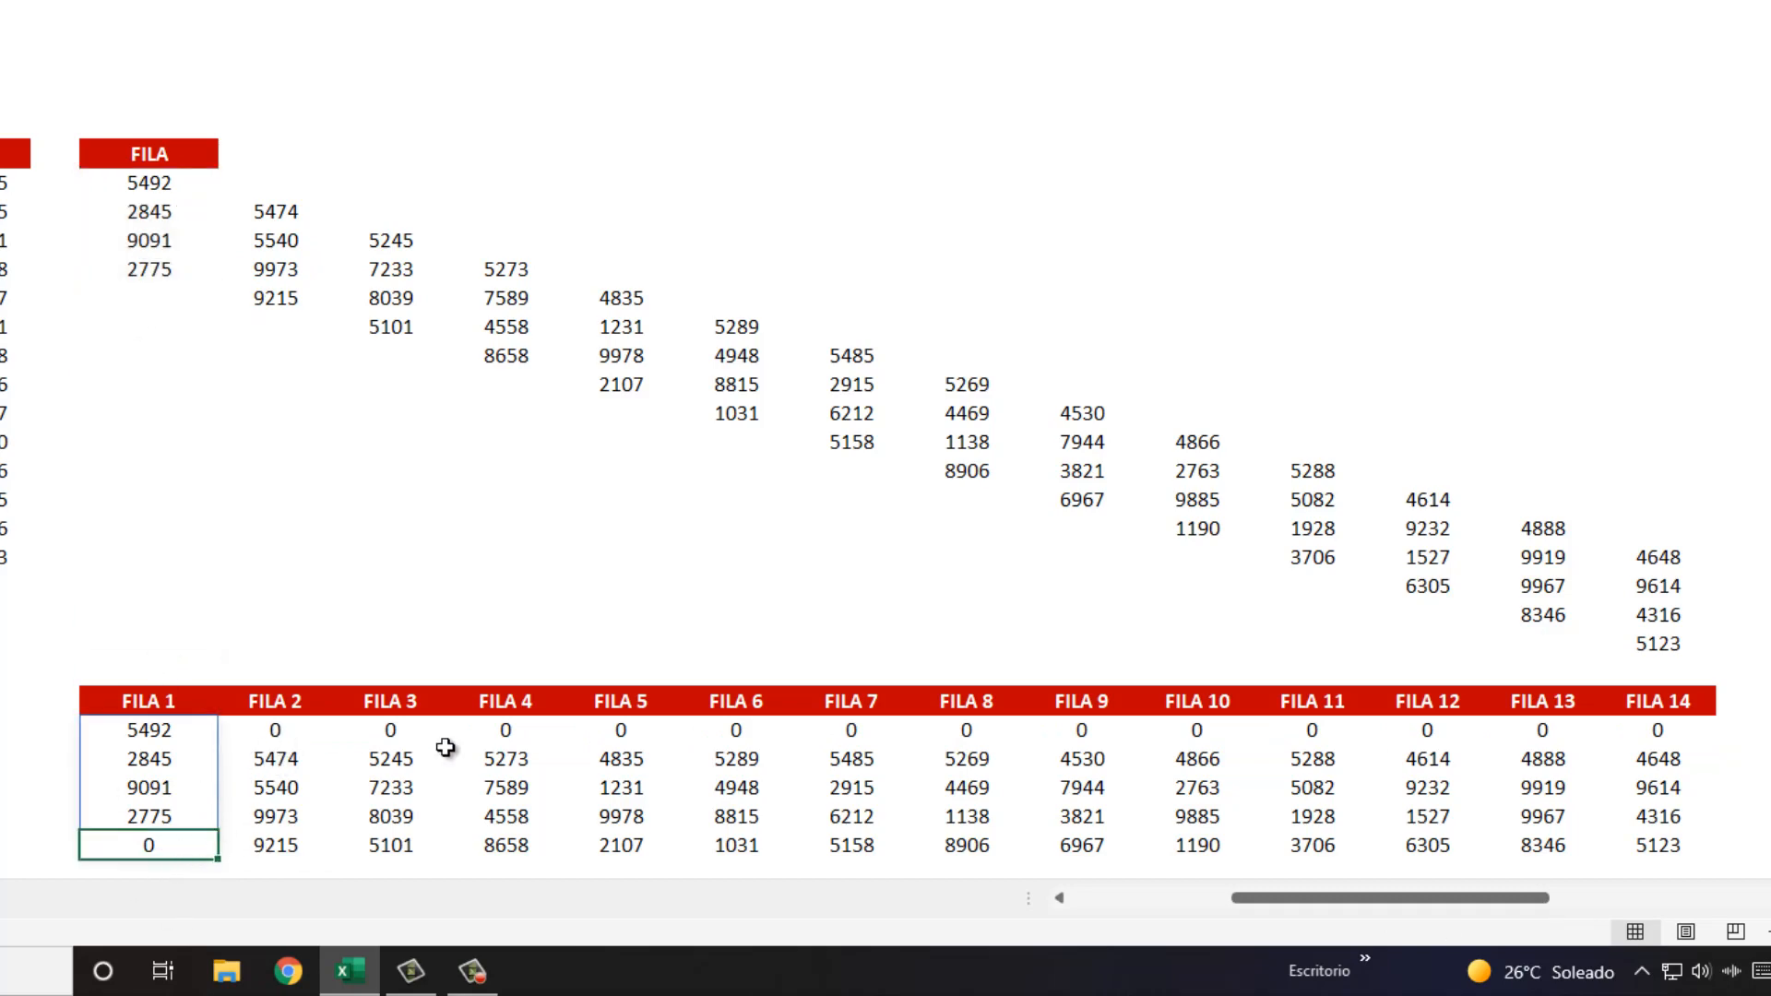
left_click(158, 734)
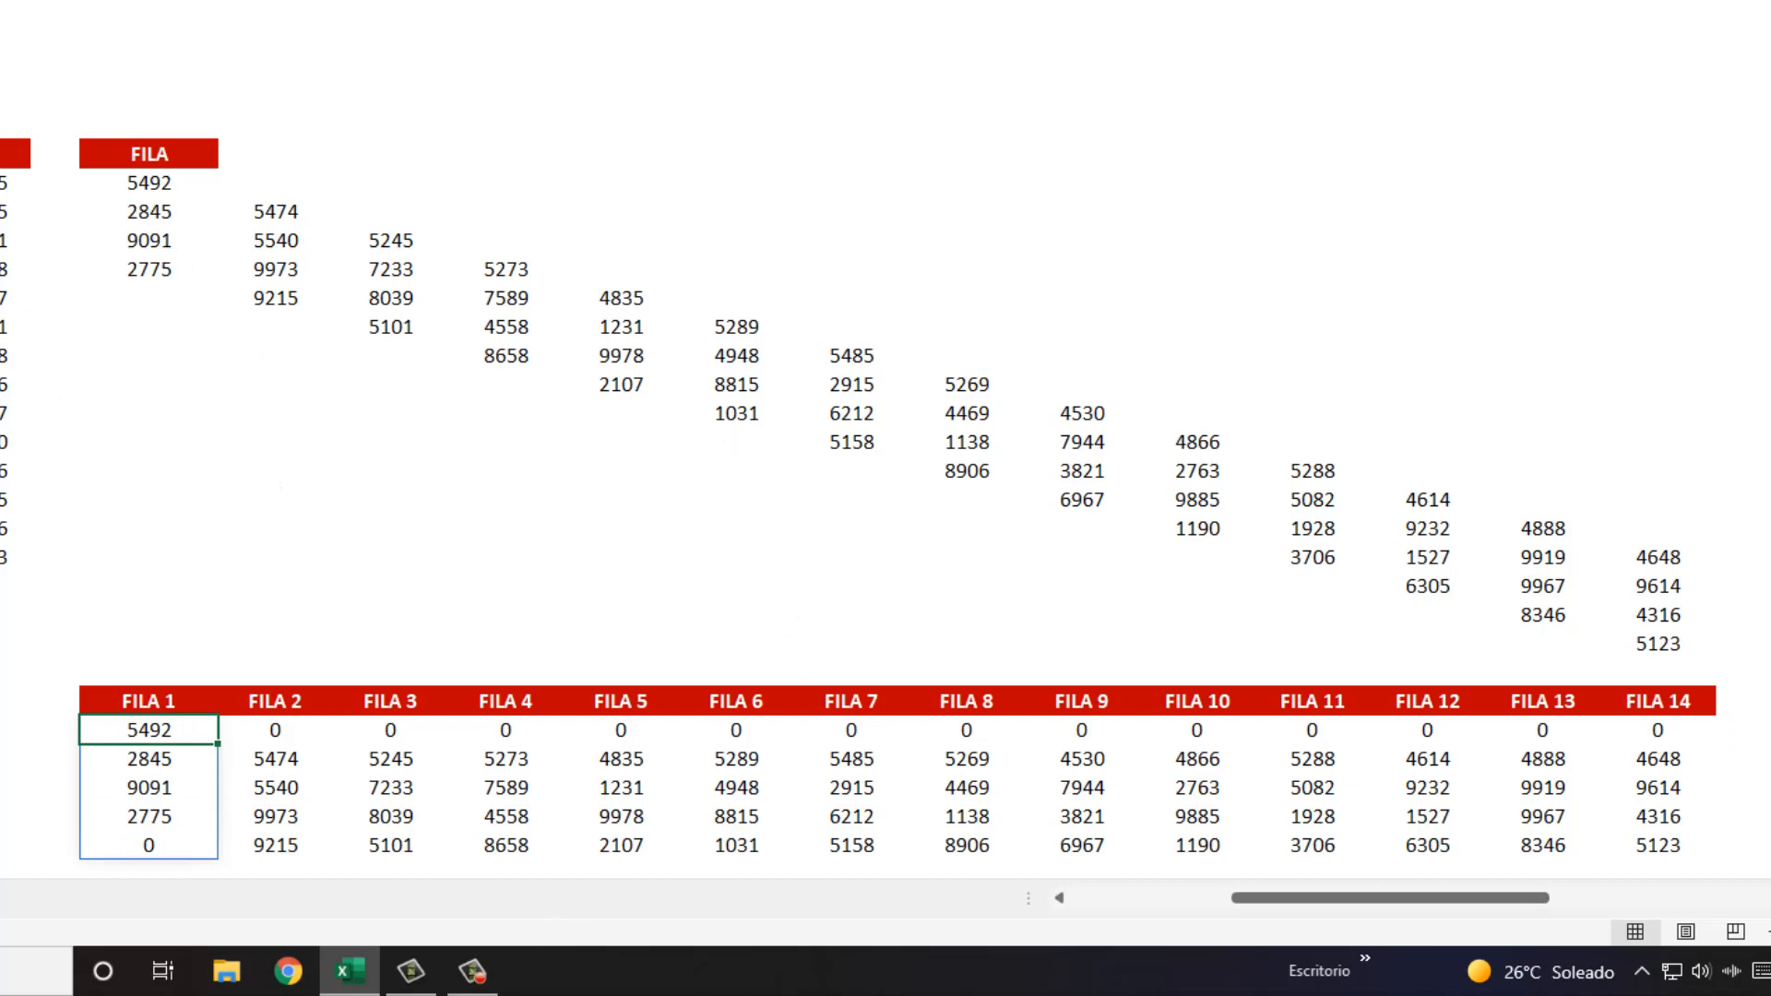
key("F2")
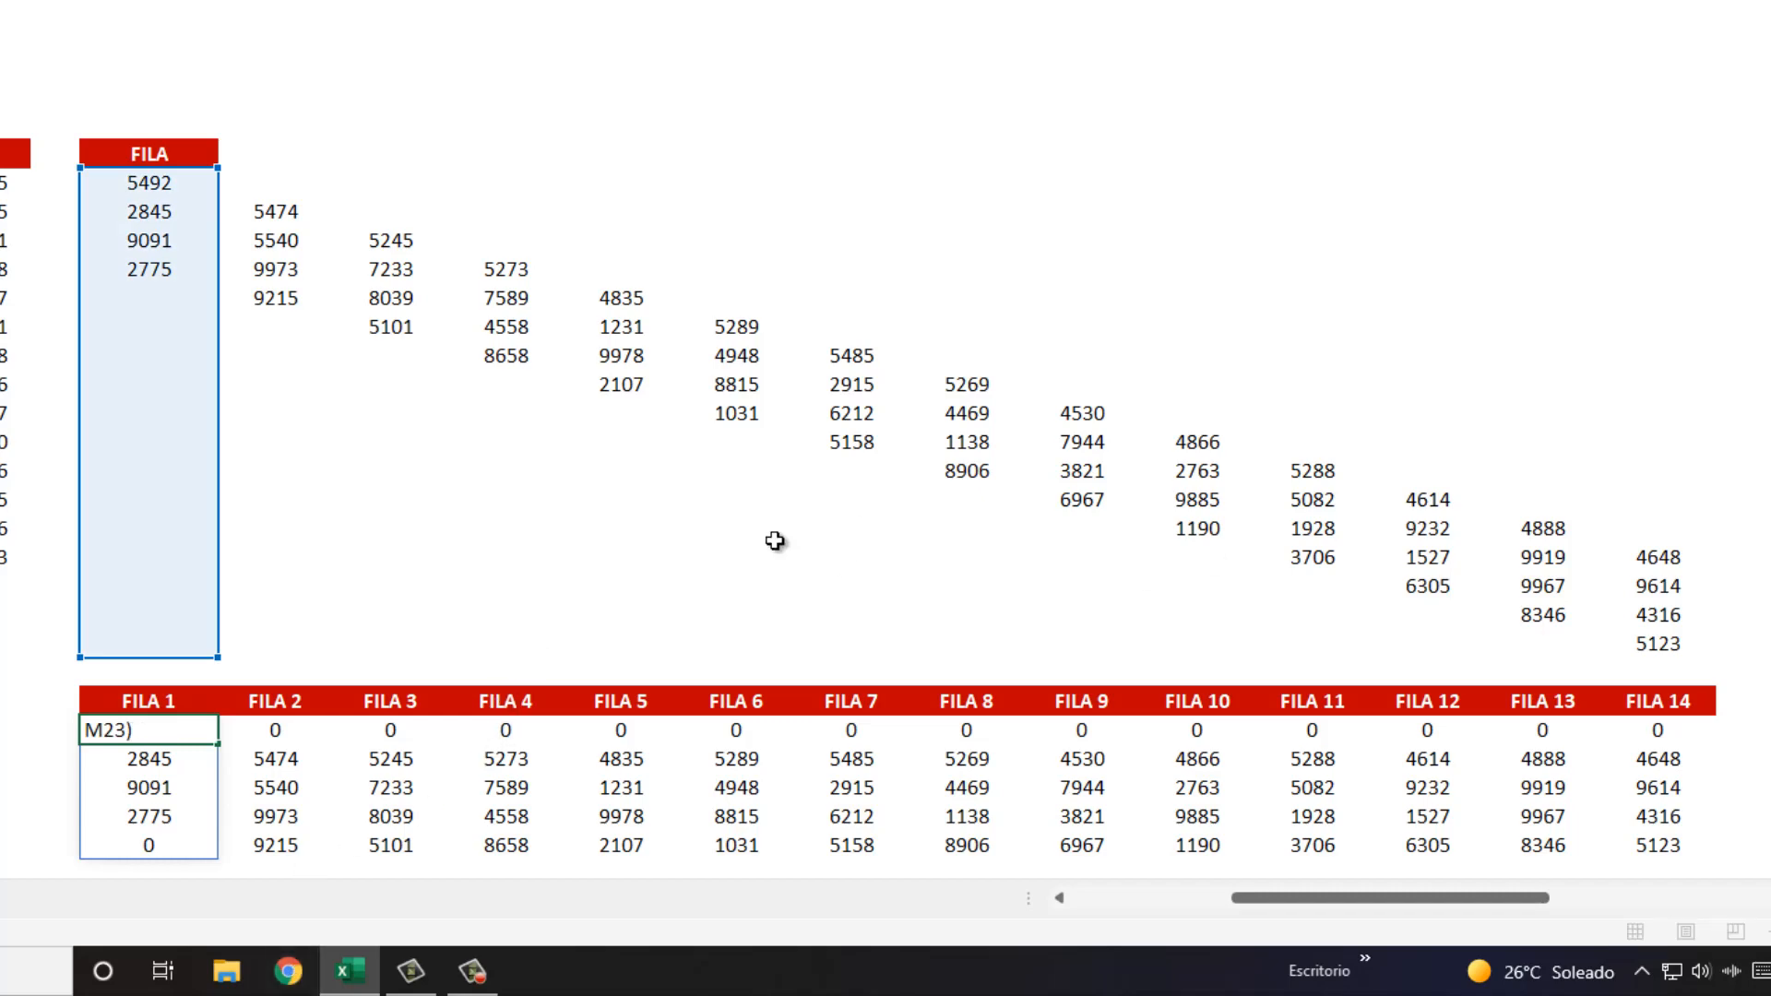
key("Escape")
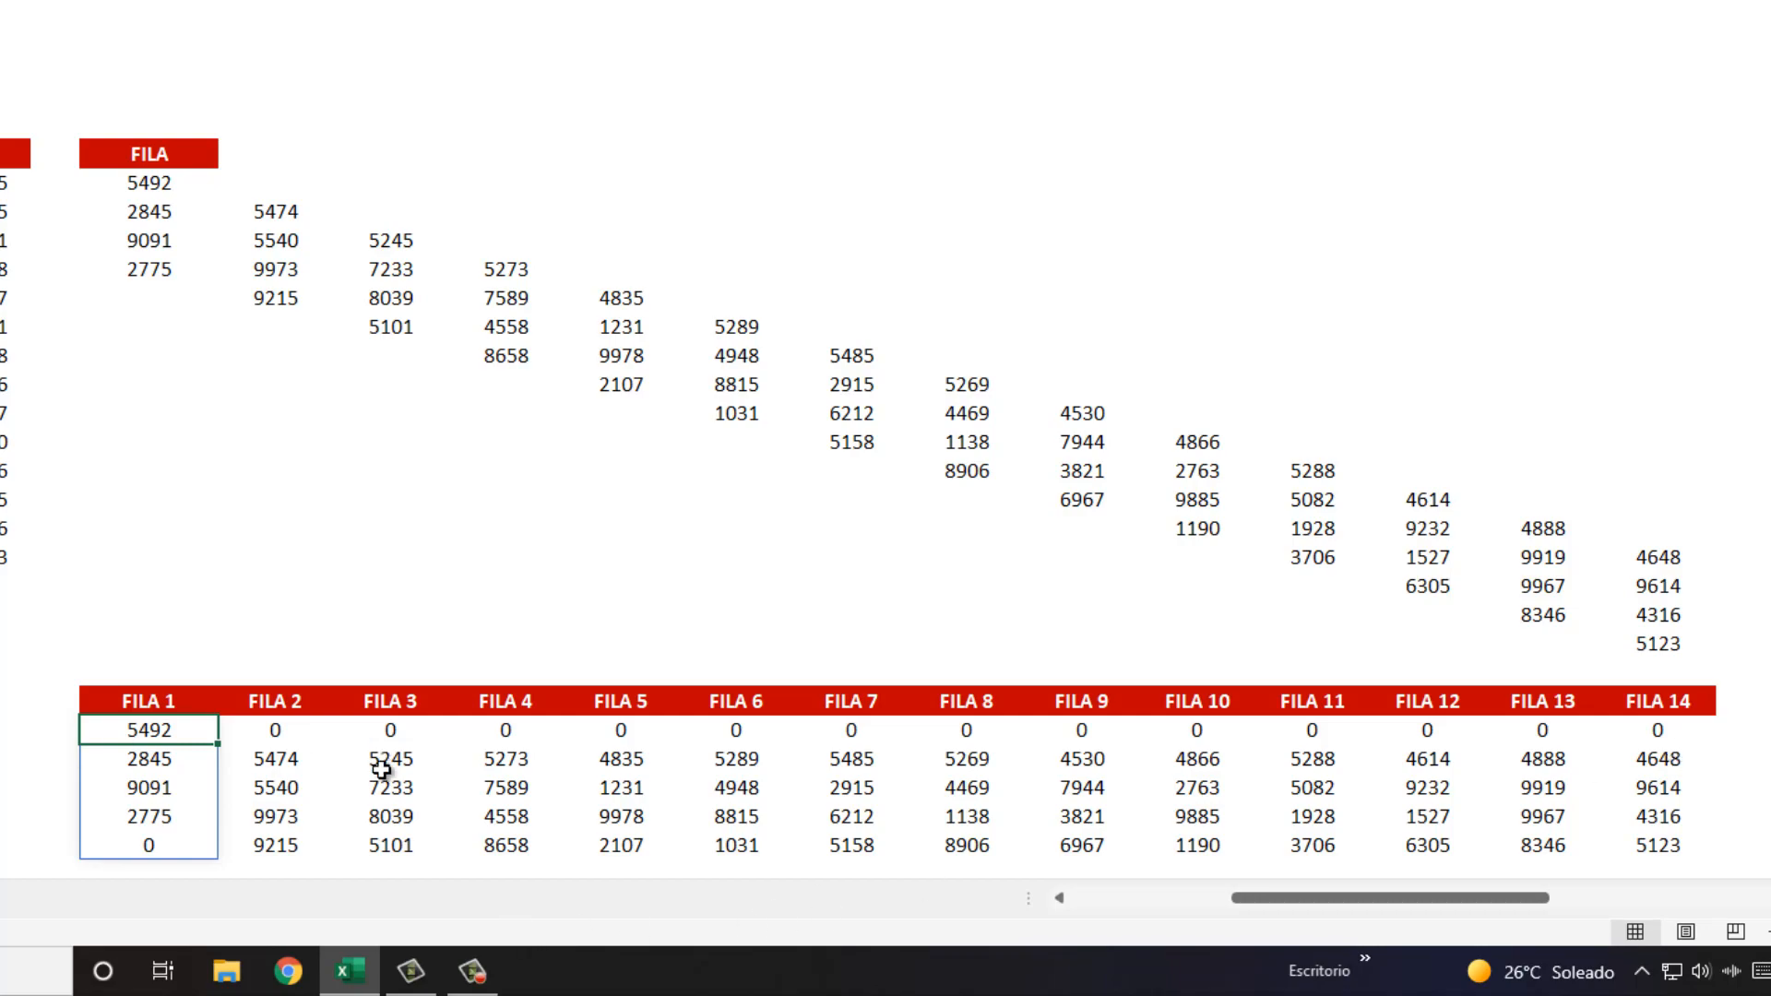
Step: Nest the FILTRAR function inside the M26 UNICOS formula, with M7:M23 as its array
key("F2")
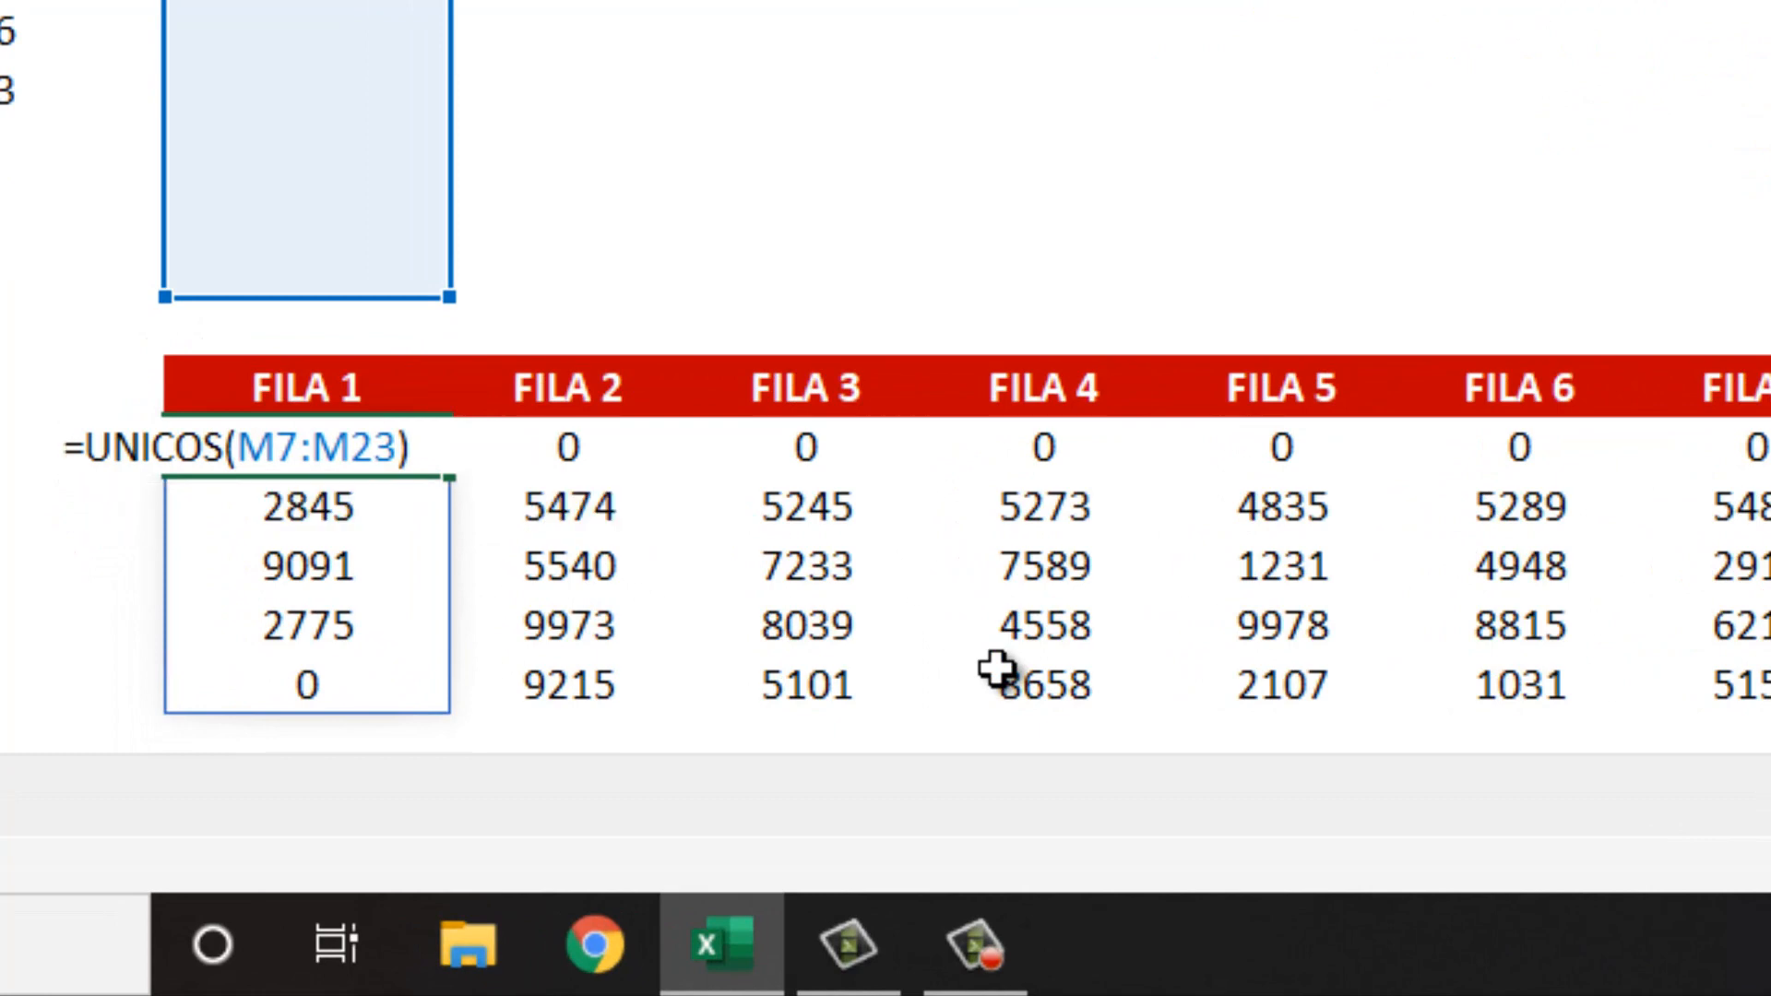
key("Right")
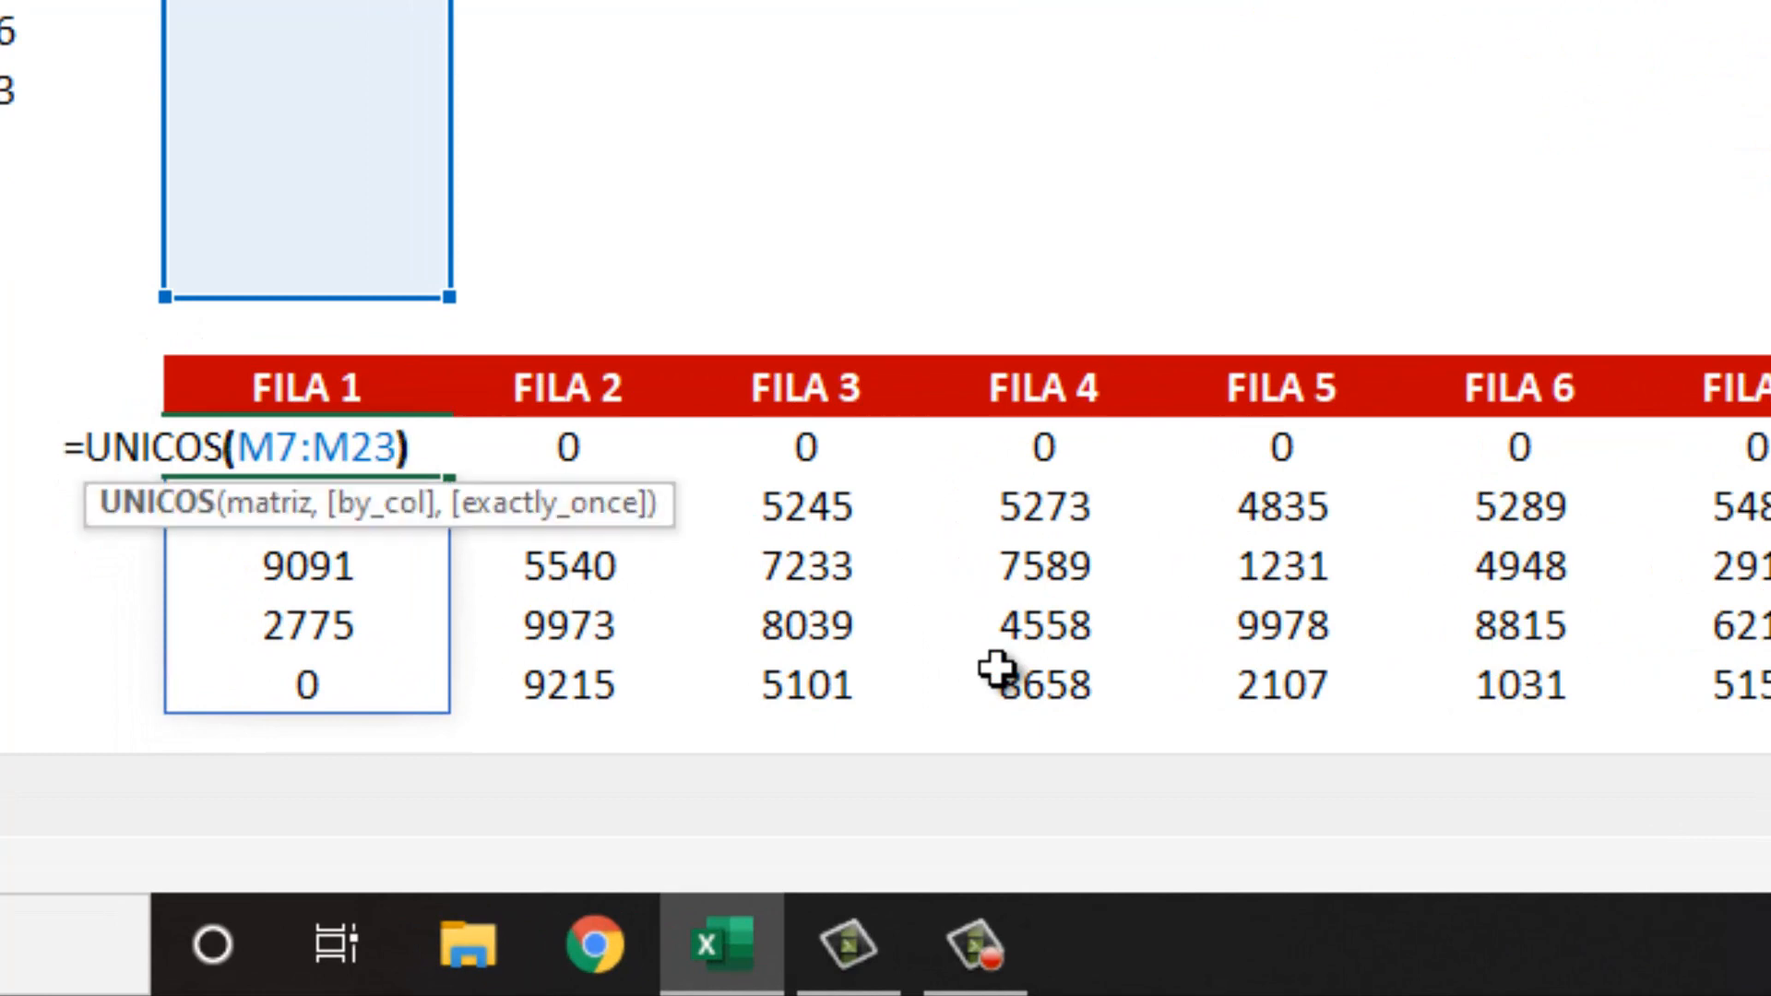
key("Left")
key("Right")
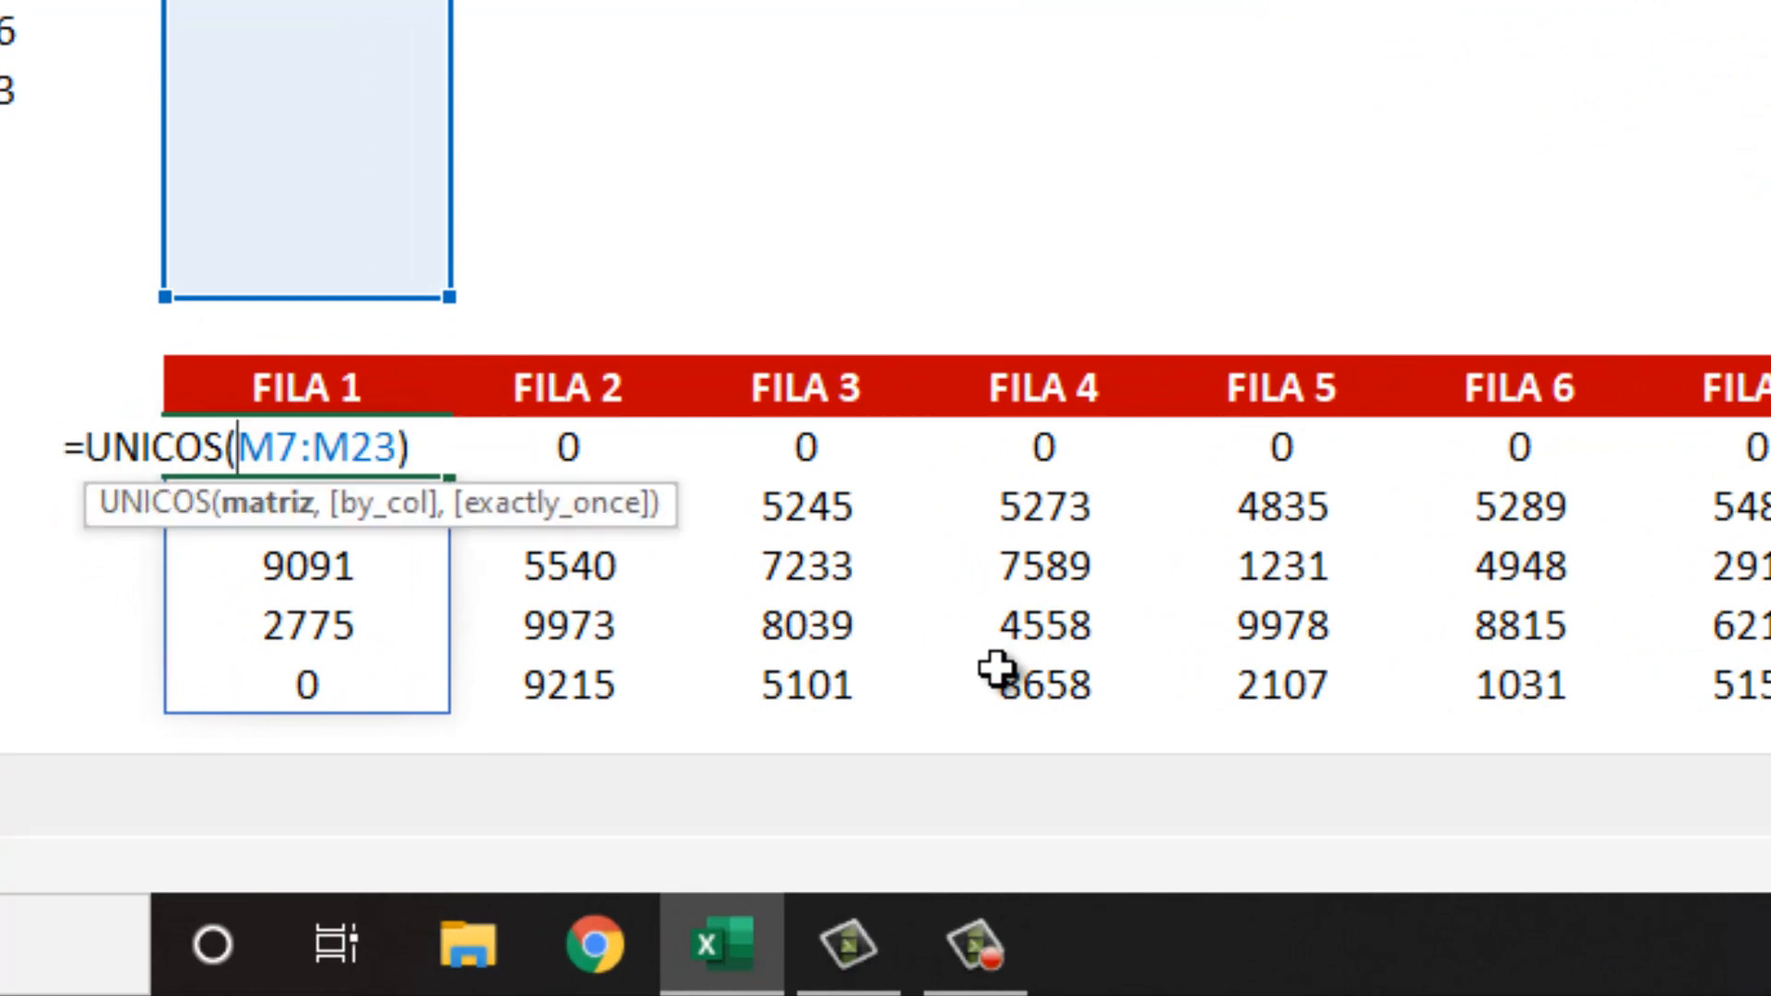
key("Right")
key("Right")
key("Right")
key("Right")
key("Right")
key("Right")
key("Left")
type("fil")
key("Down")
key("Down")
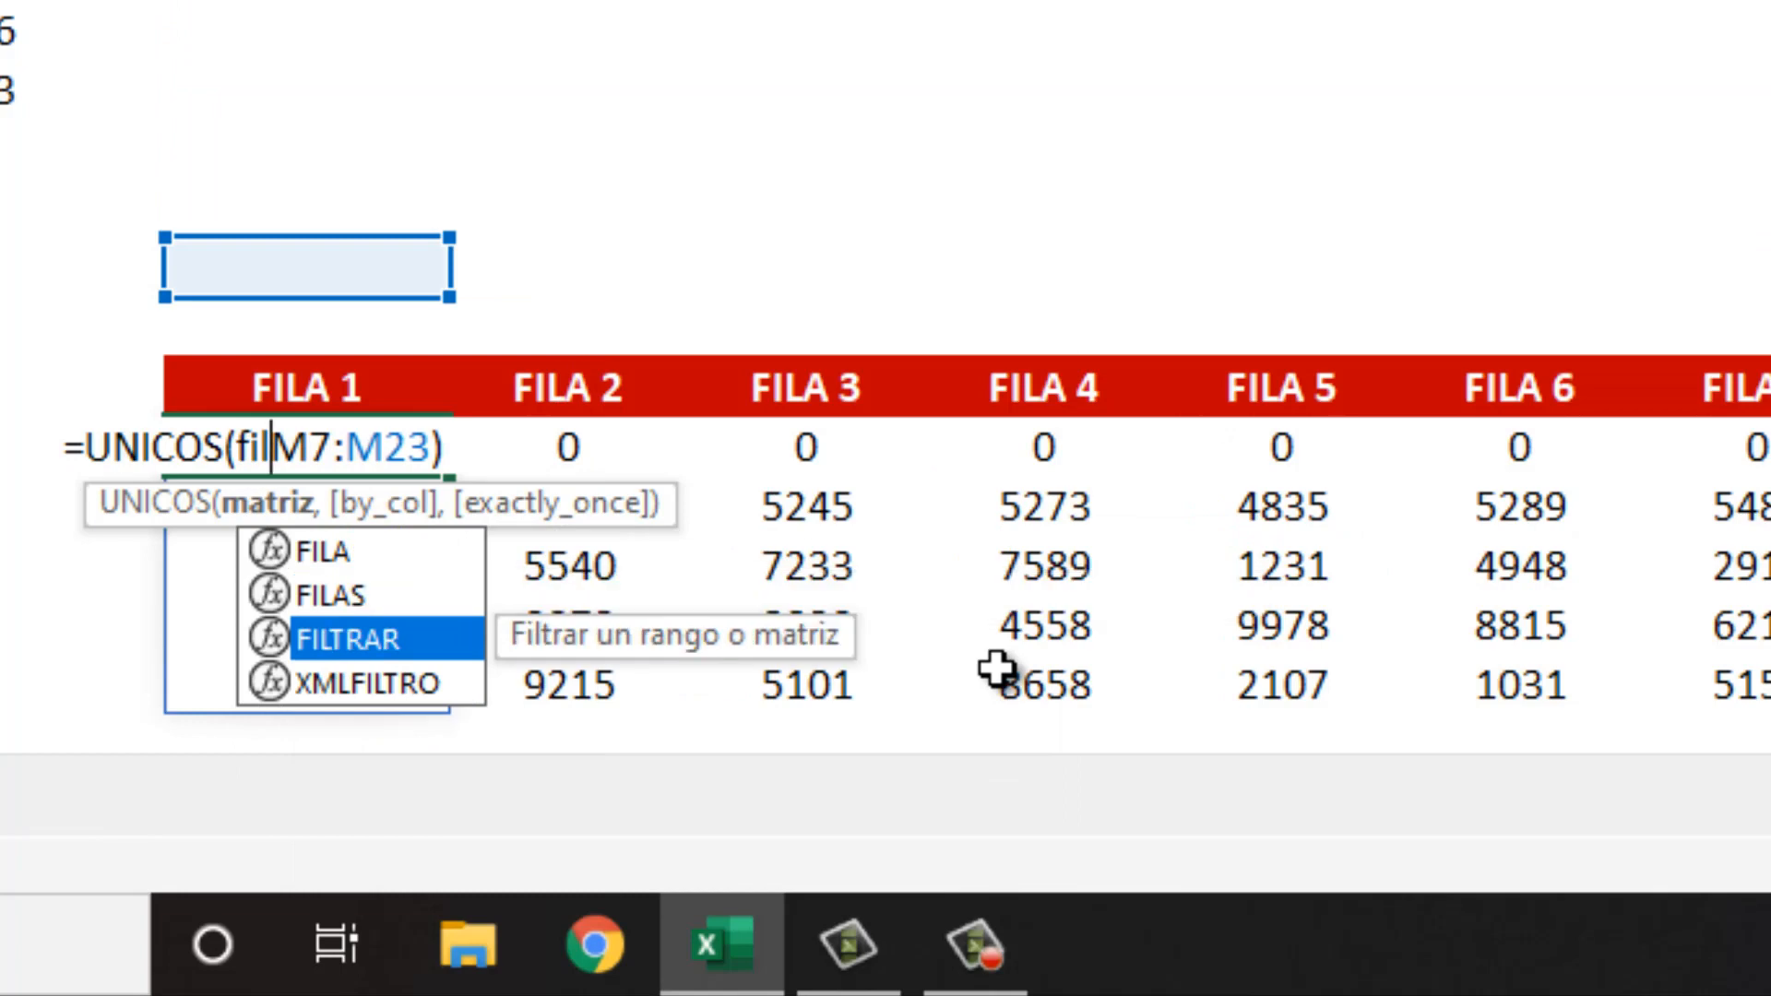
key("Tab")
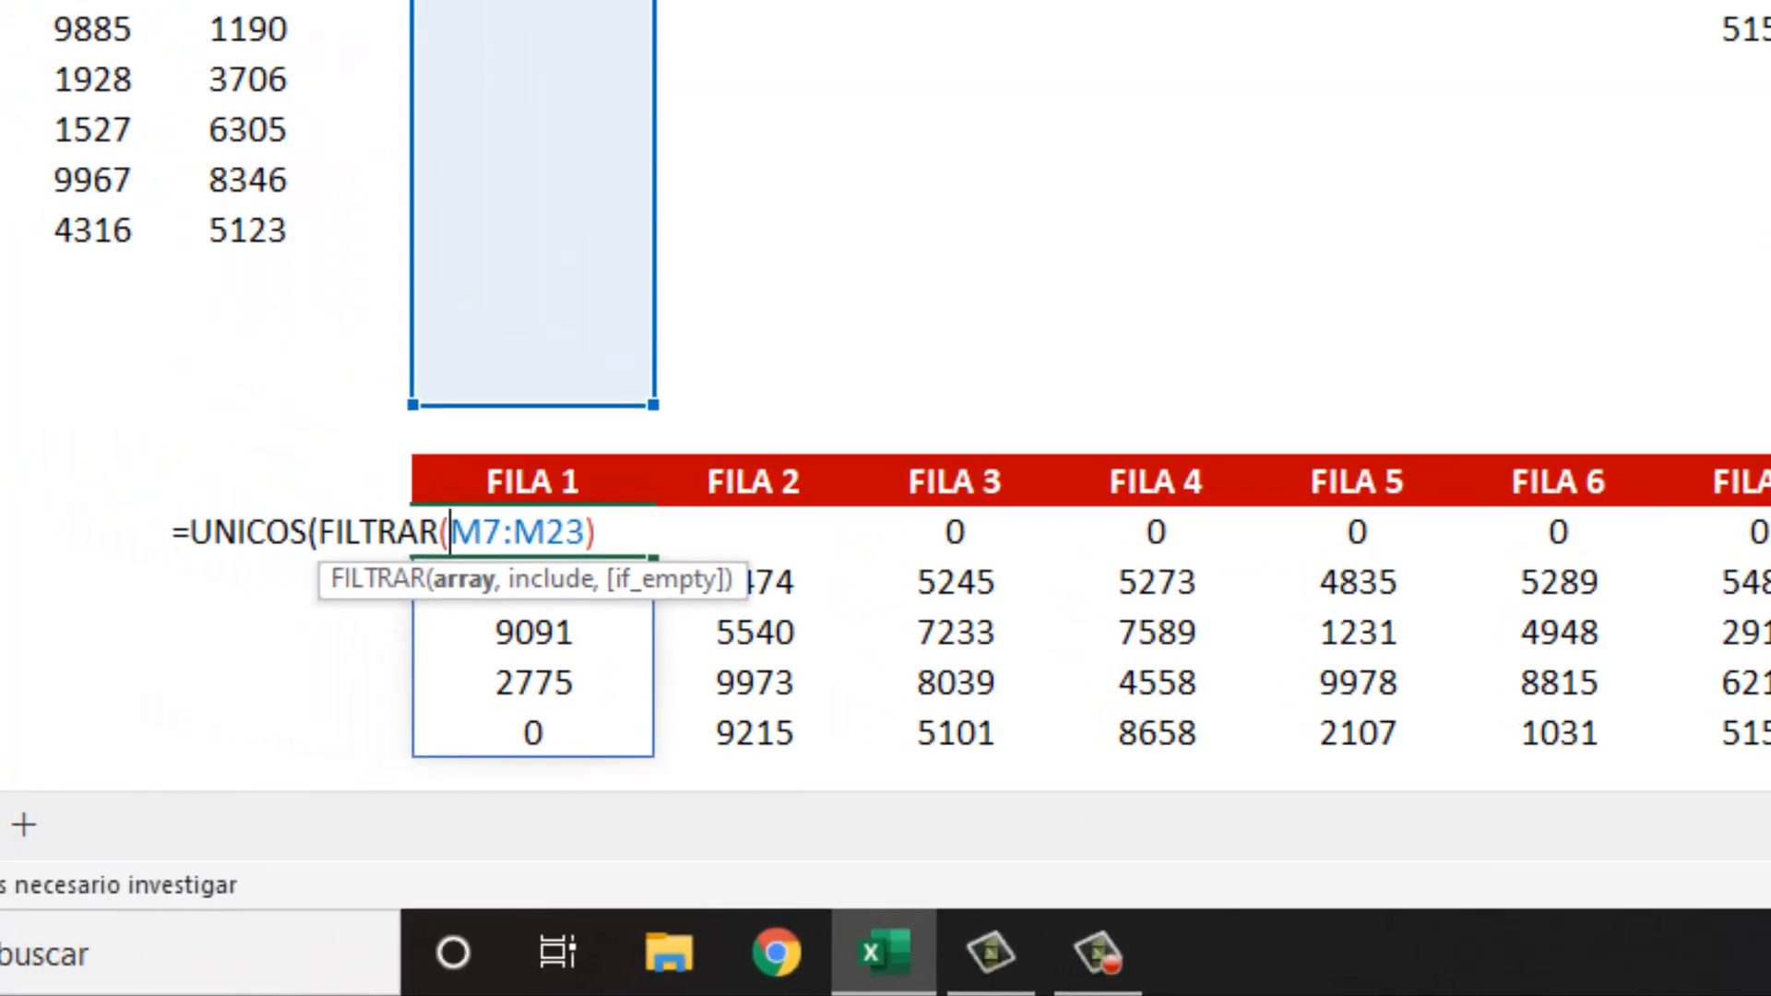
Step: Complete the nested FILTRAR in the M26 UNICOS formula with the include condition M7:M23<>"" to exclude blanks
left_click(786, 588)
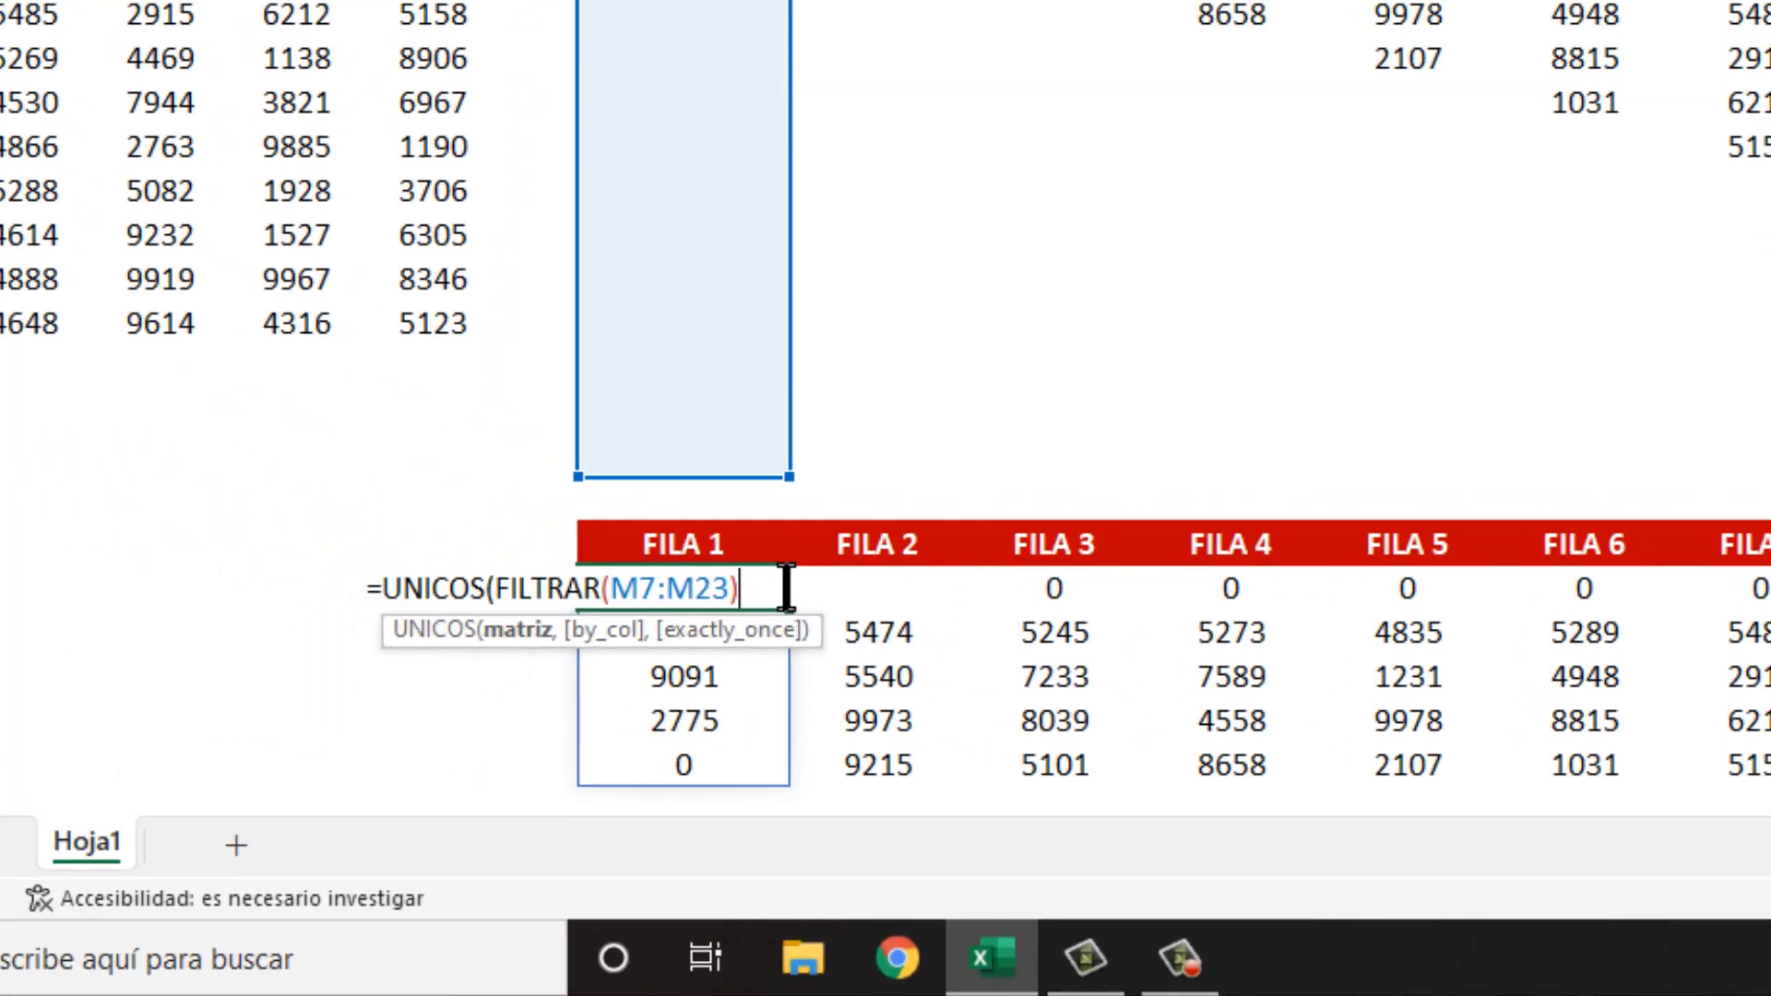
key("BackSpace")
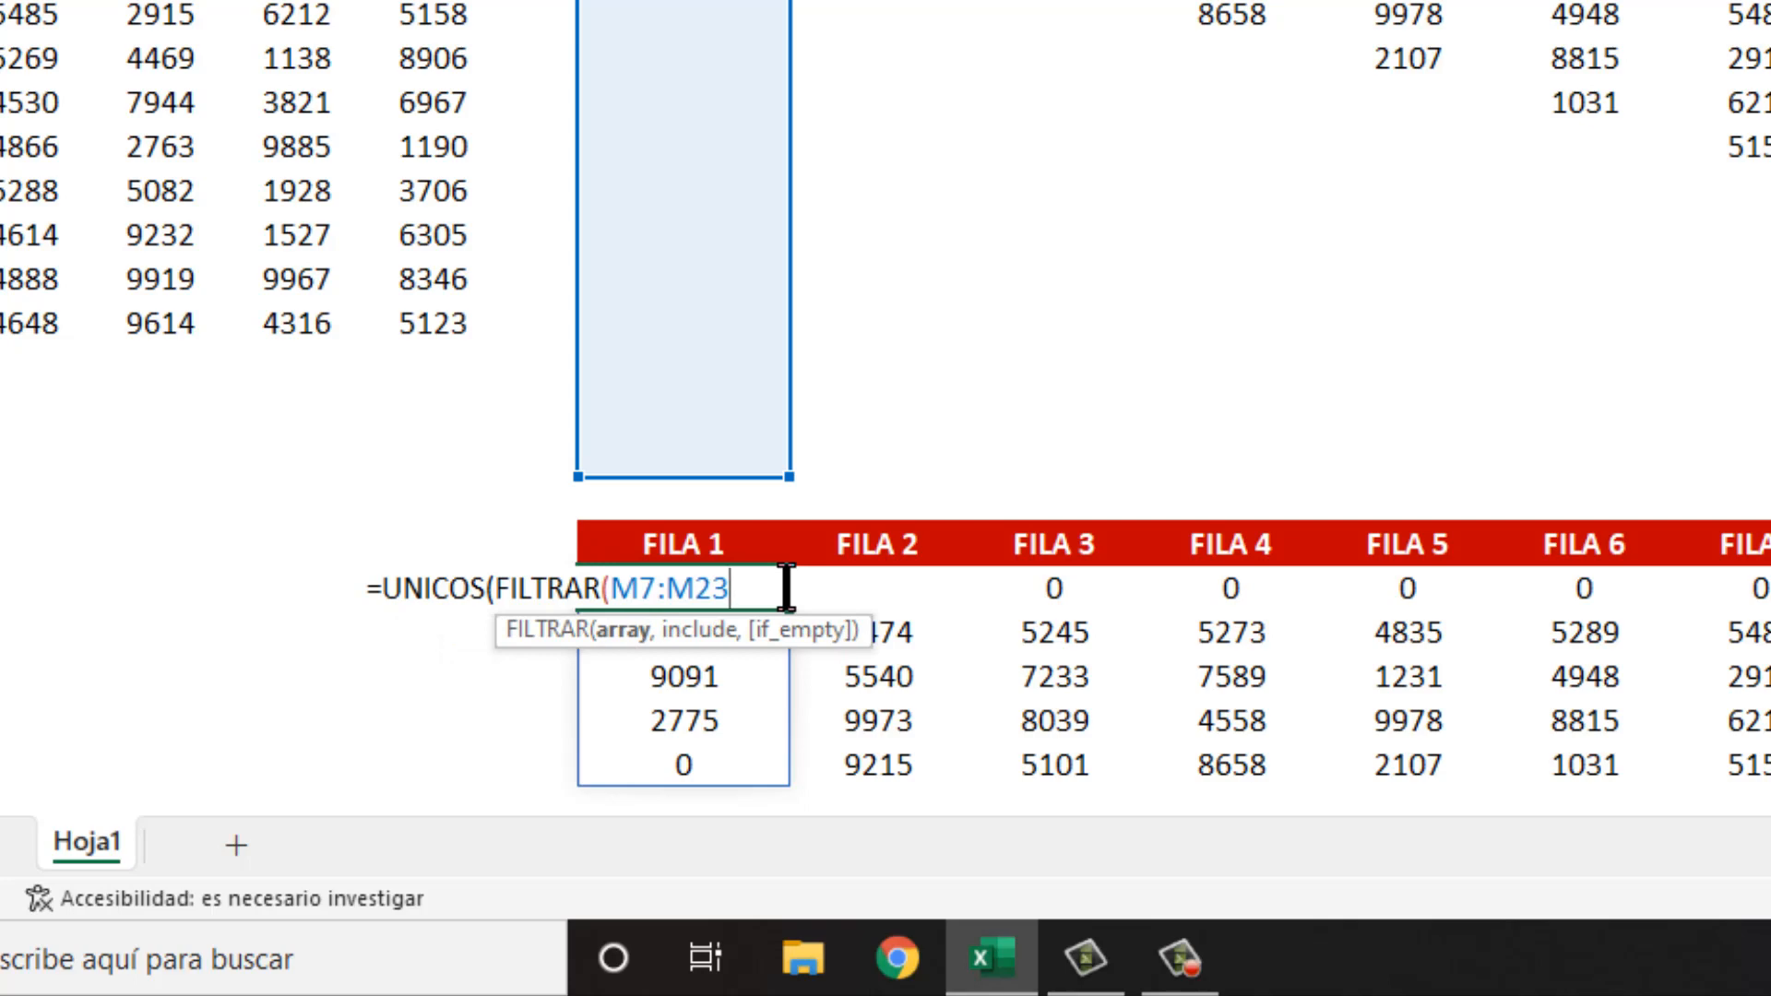
type(",")
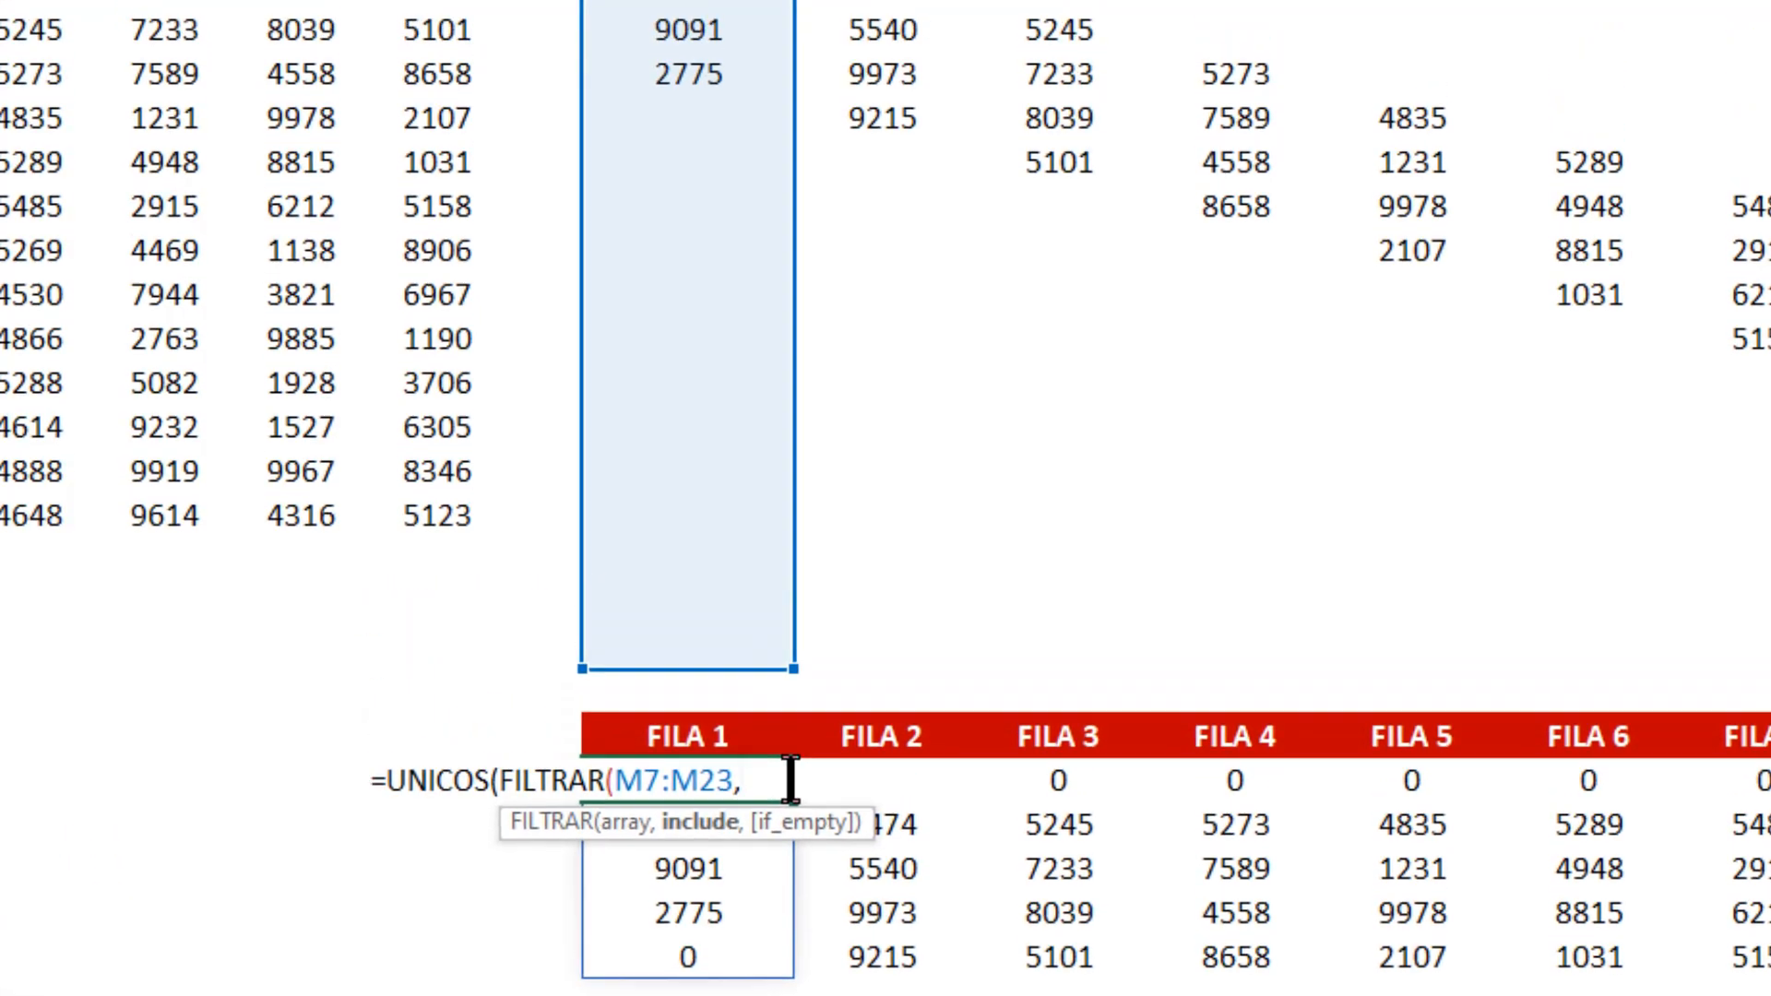
left_click_drag(762, 160, 781, 882)
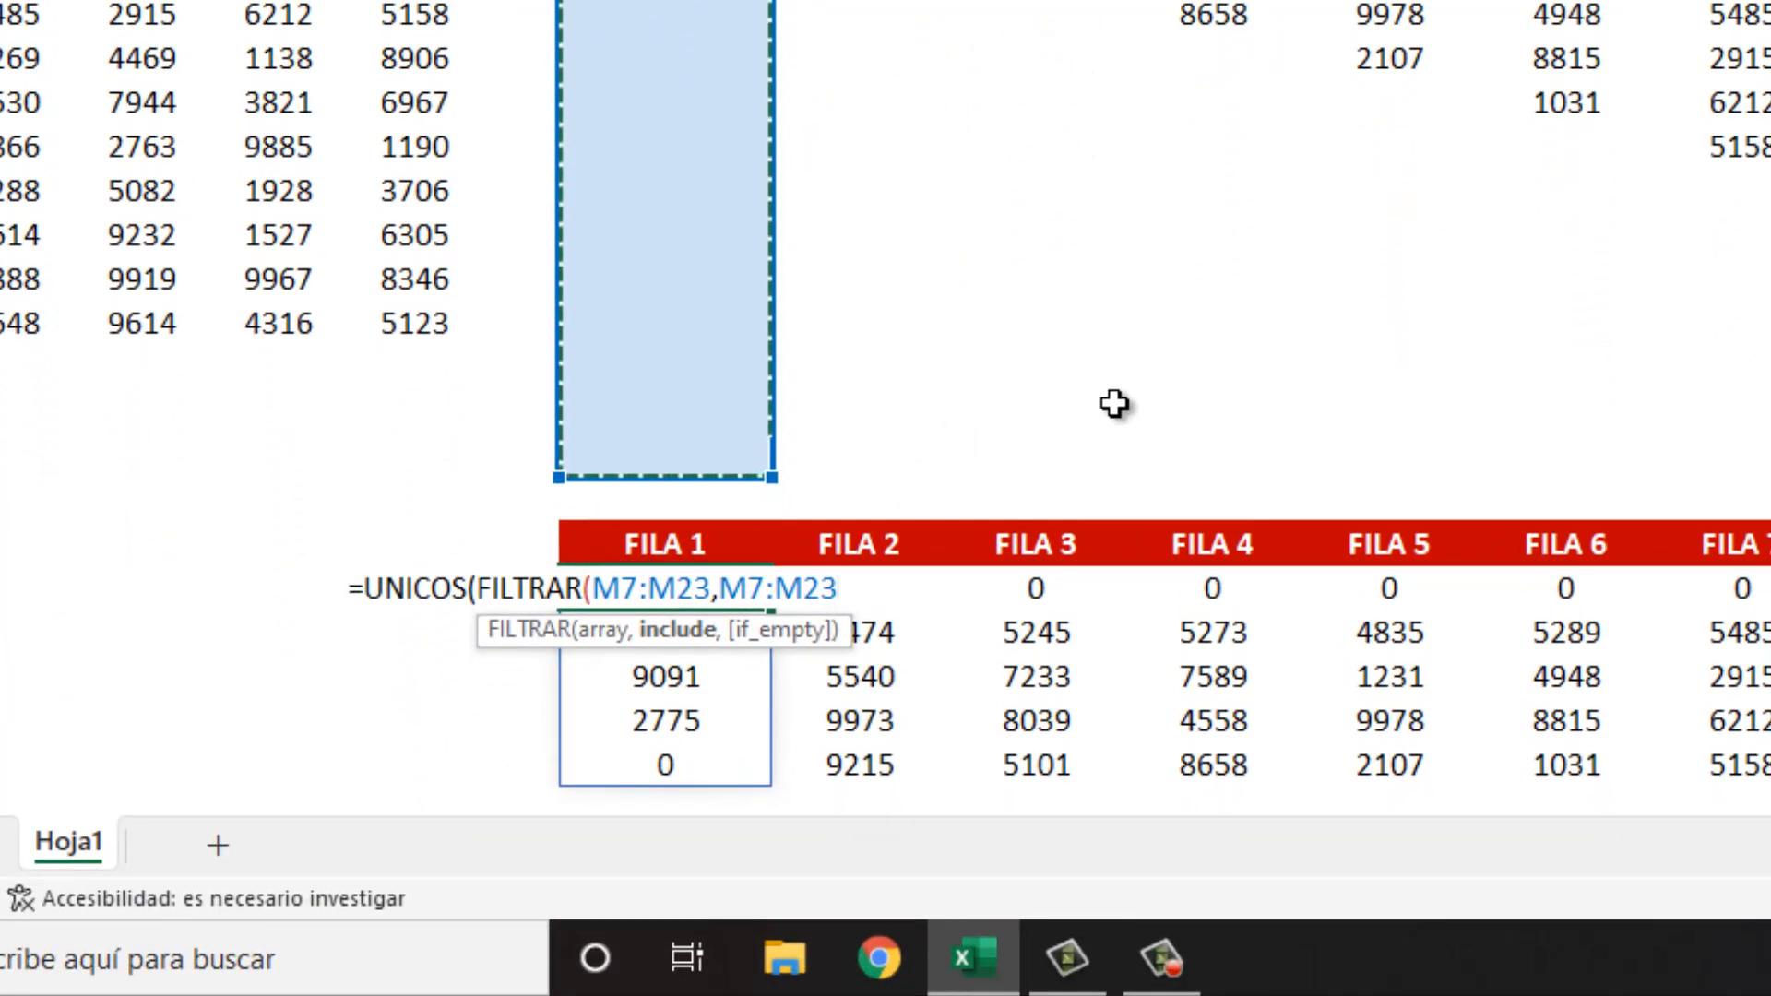
type("<")
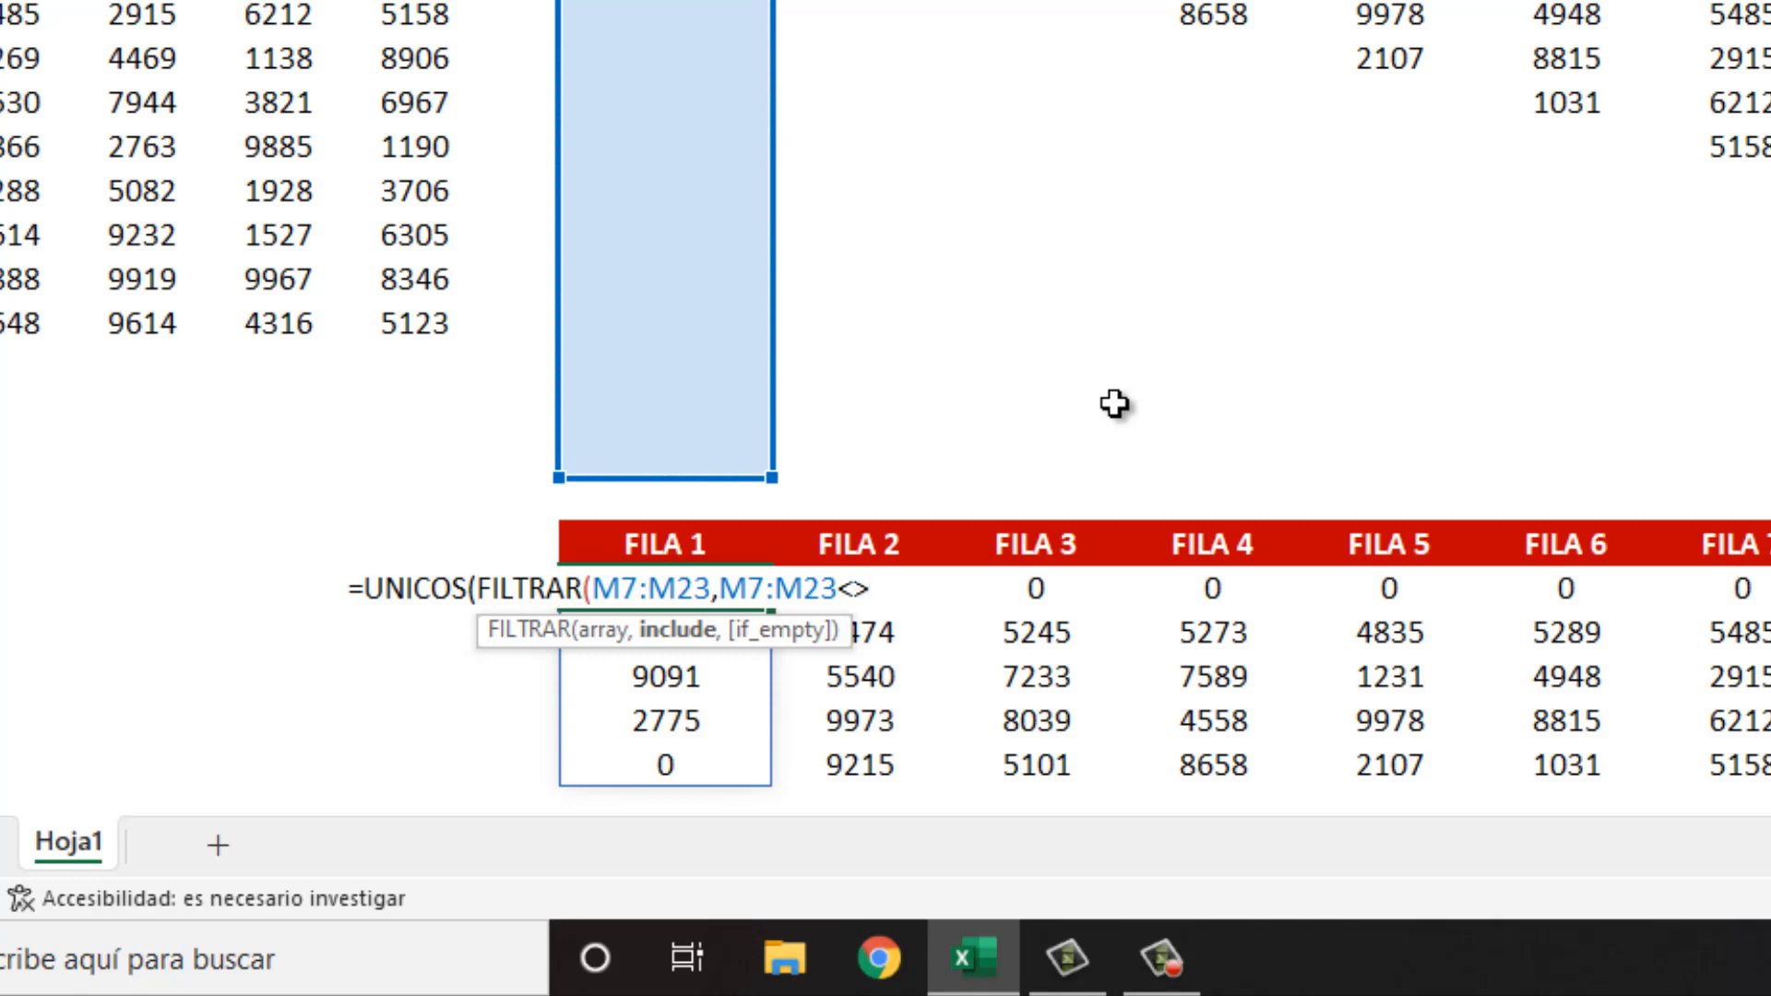
type(">\"")
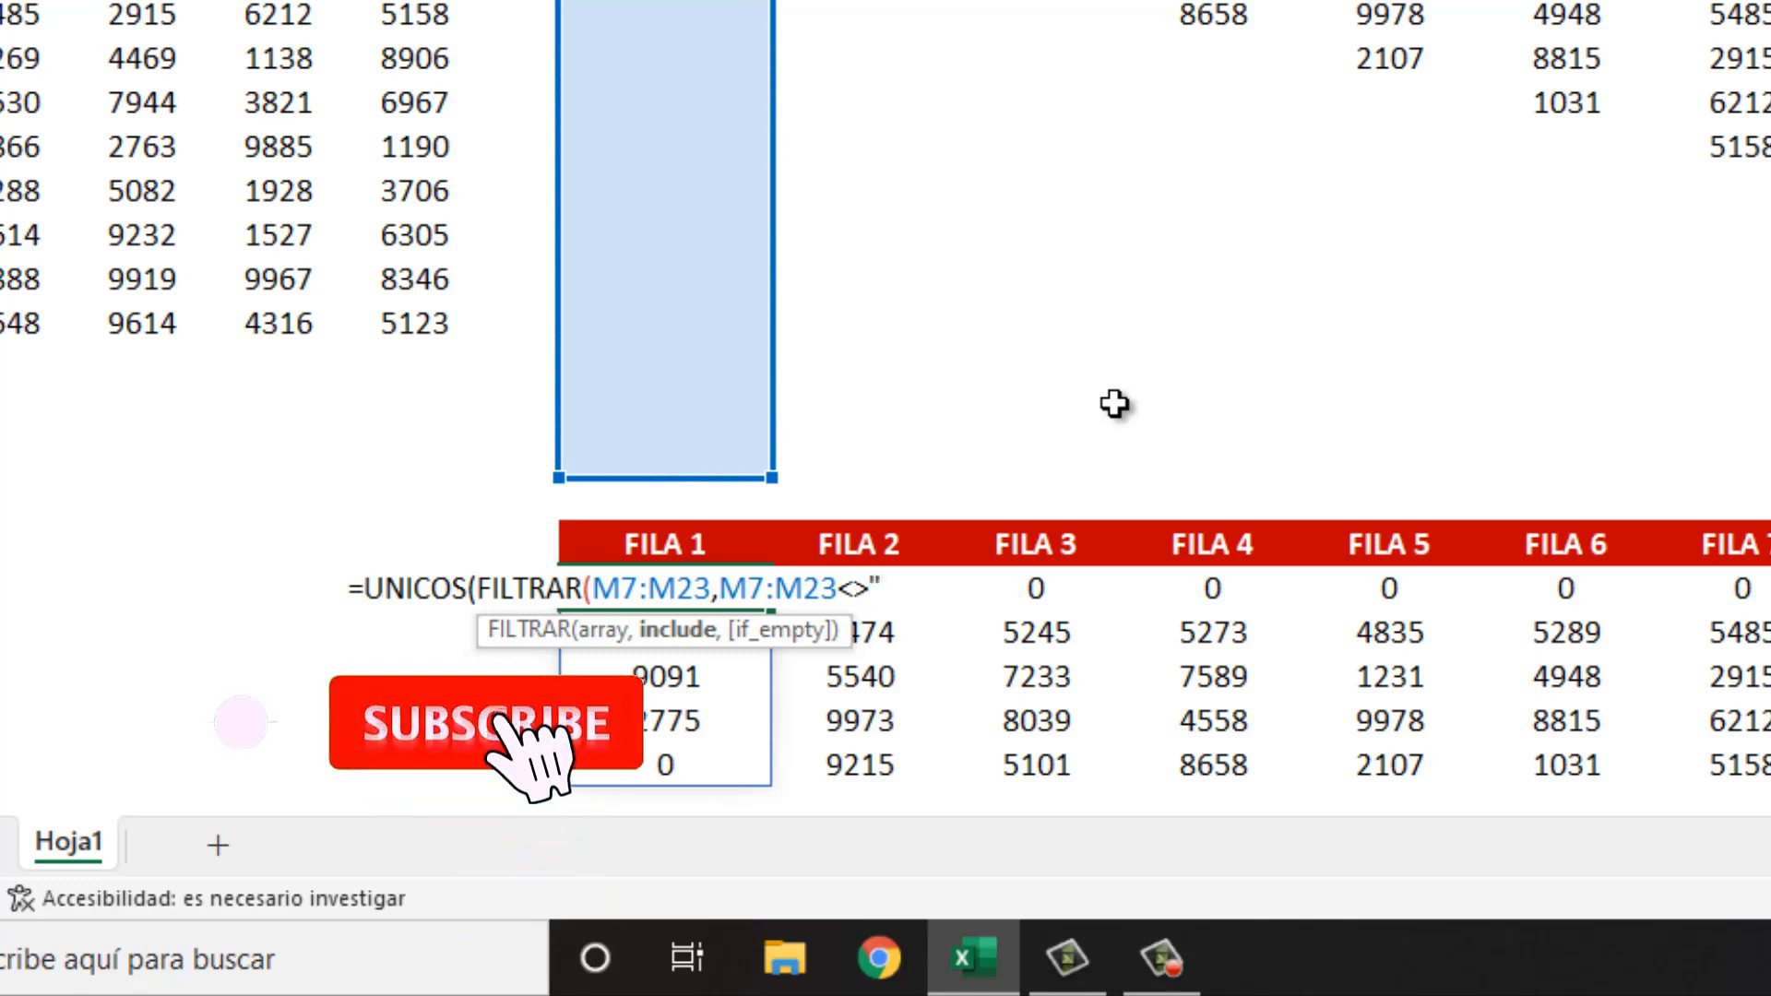
type("\")")
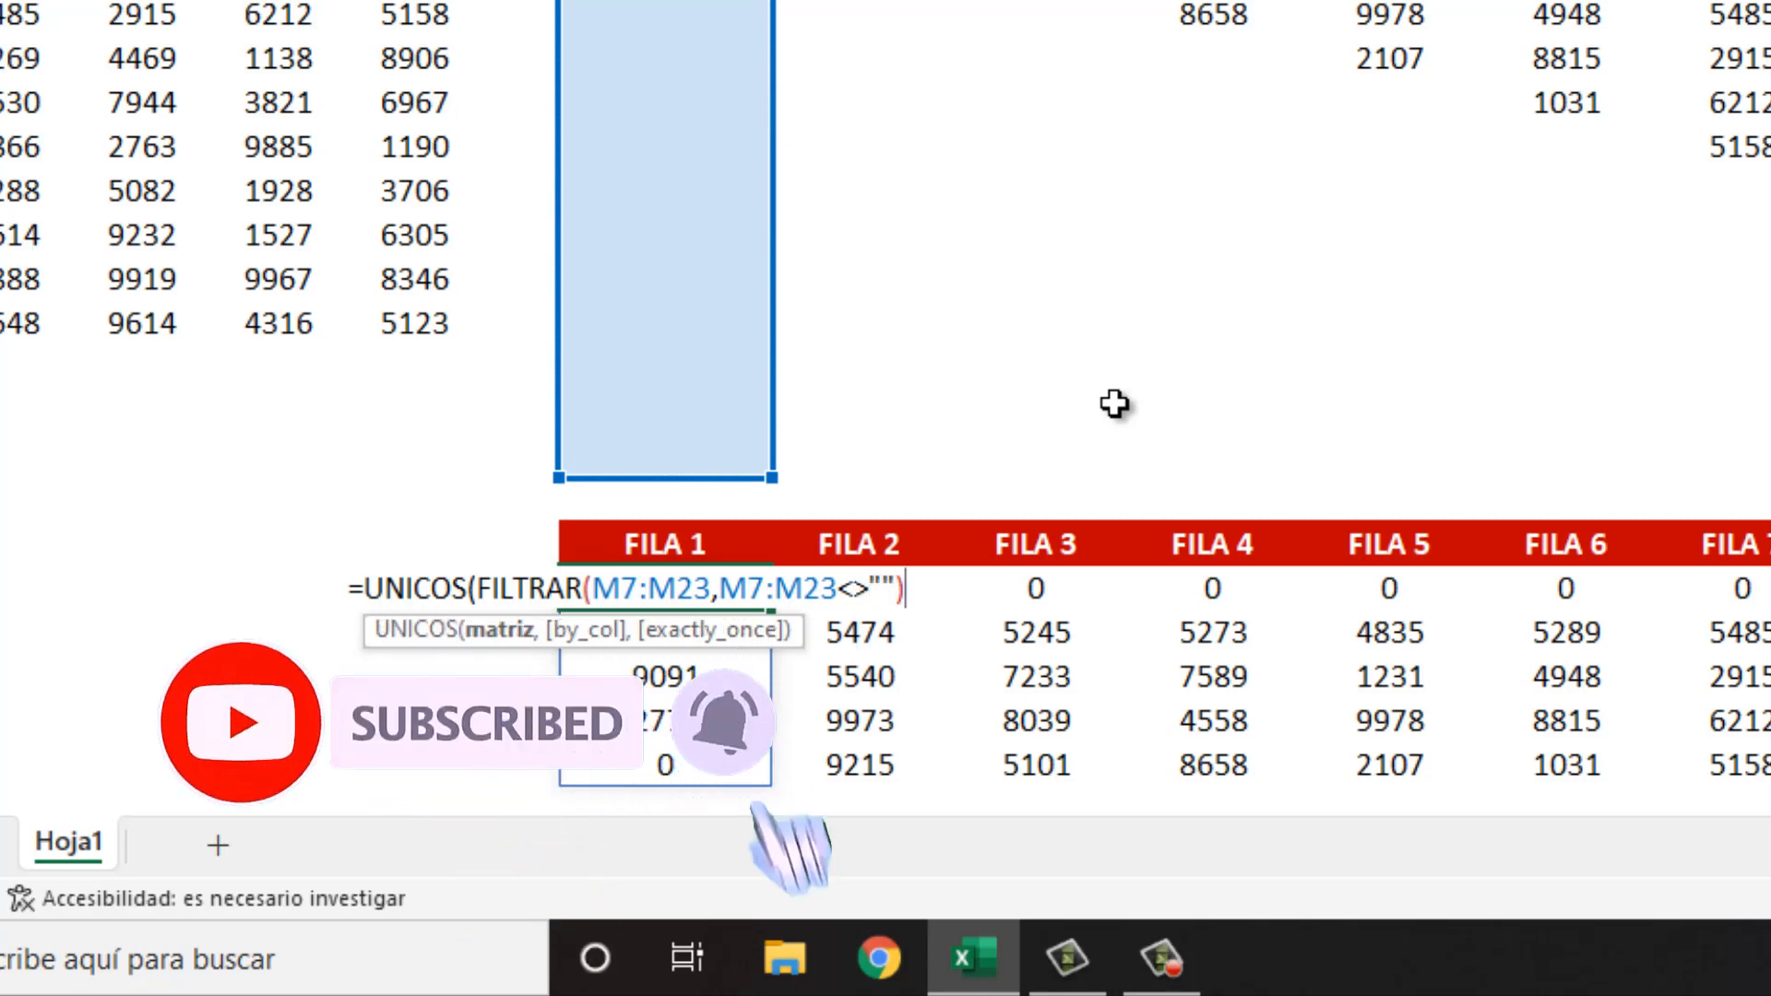
type(")")
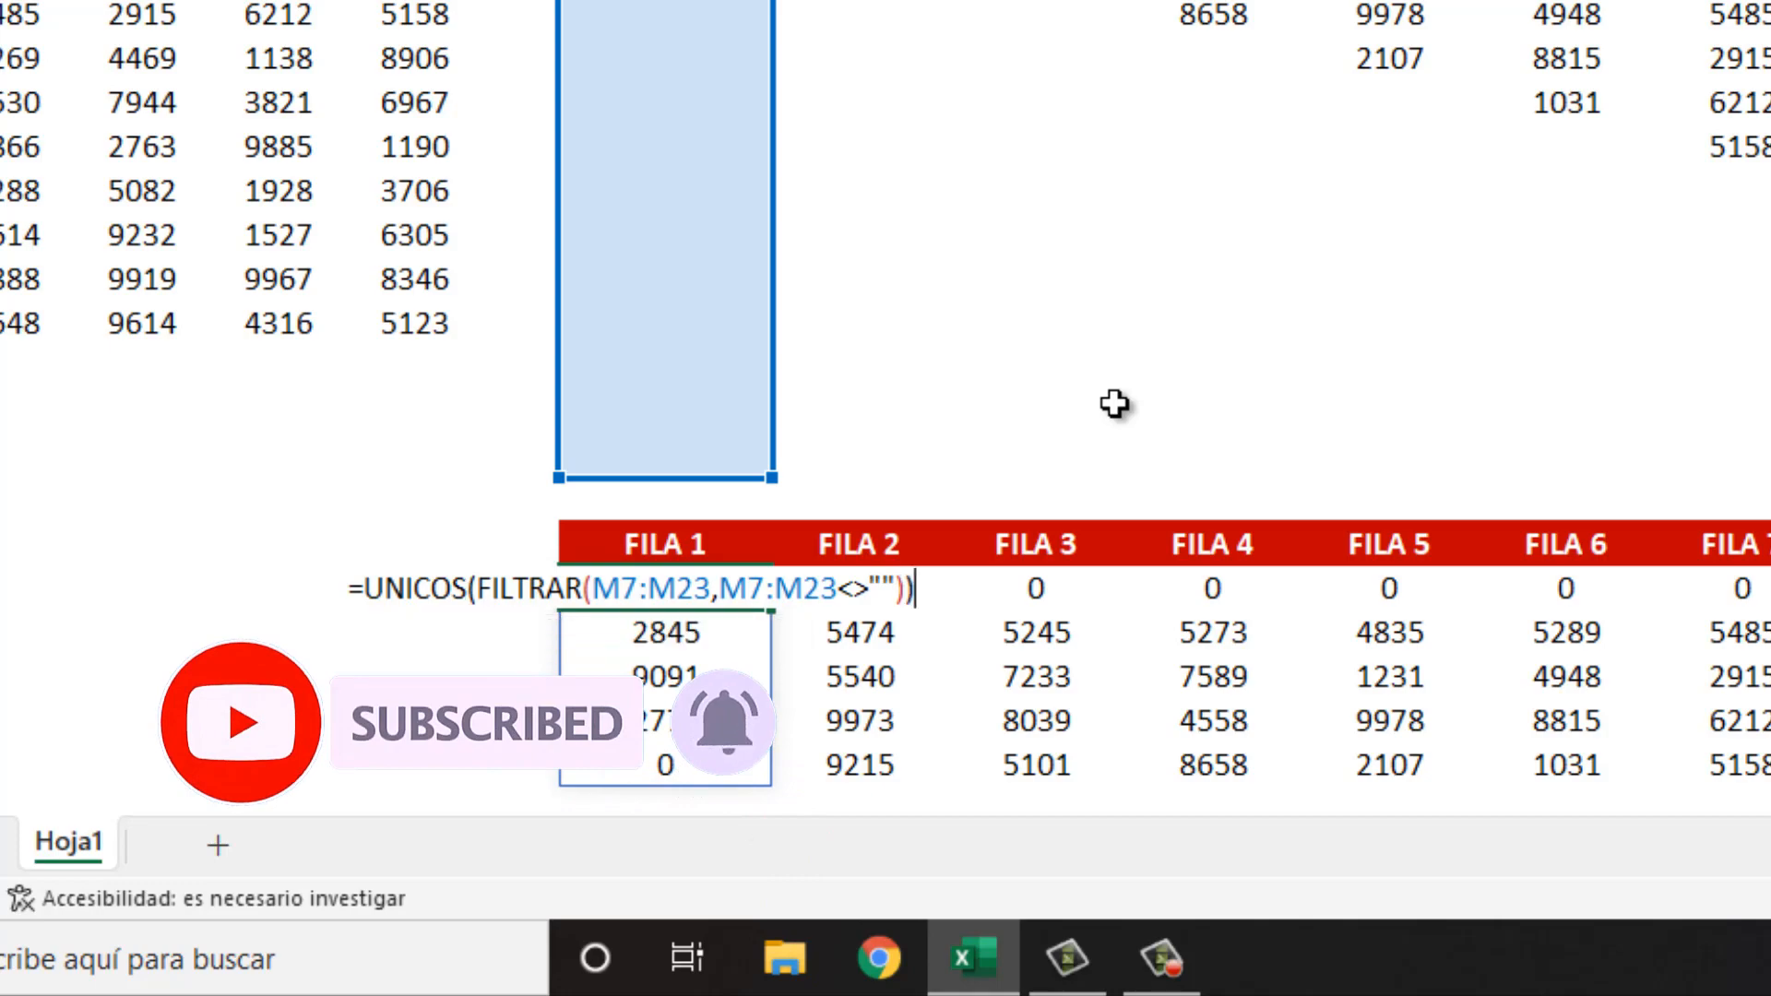
key("ctrl+Return")
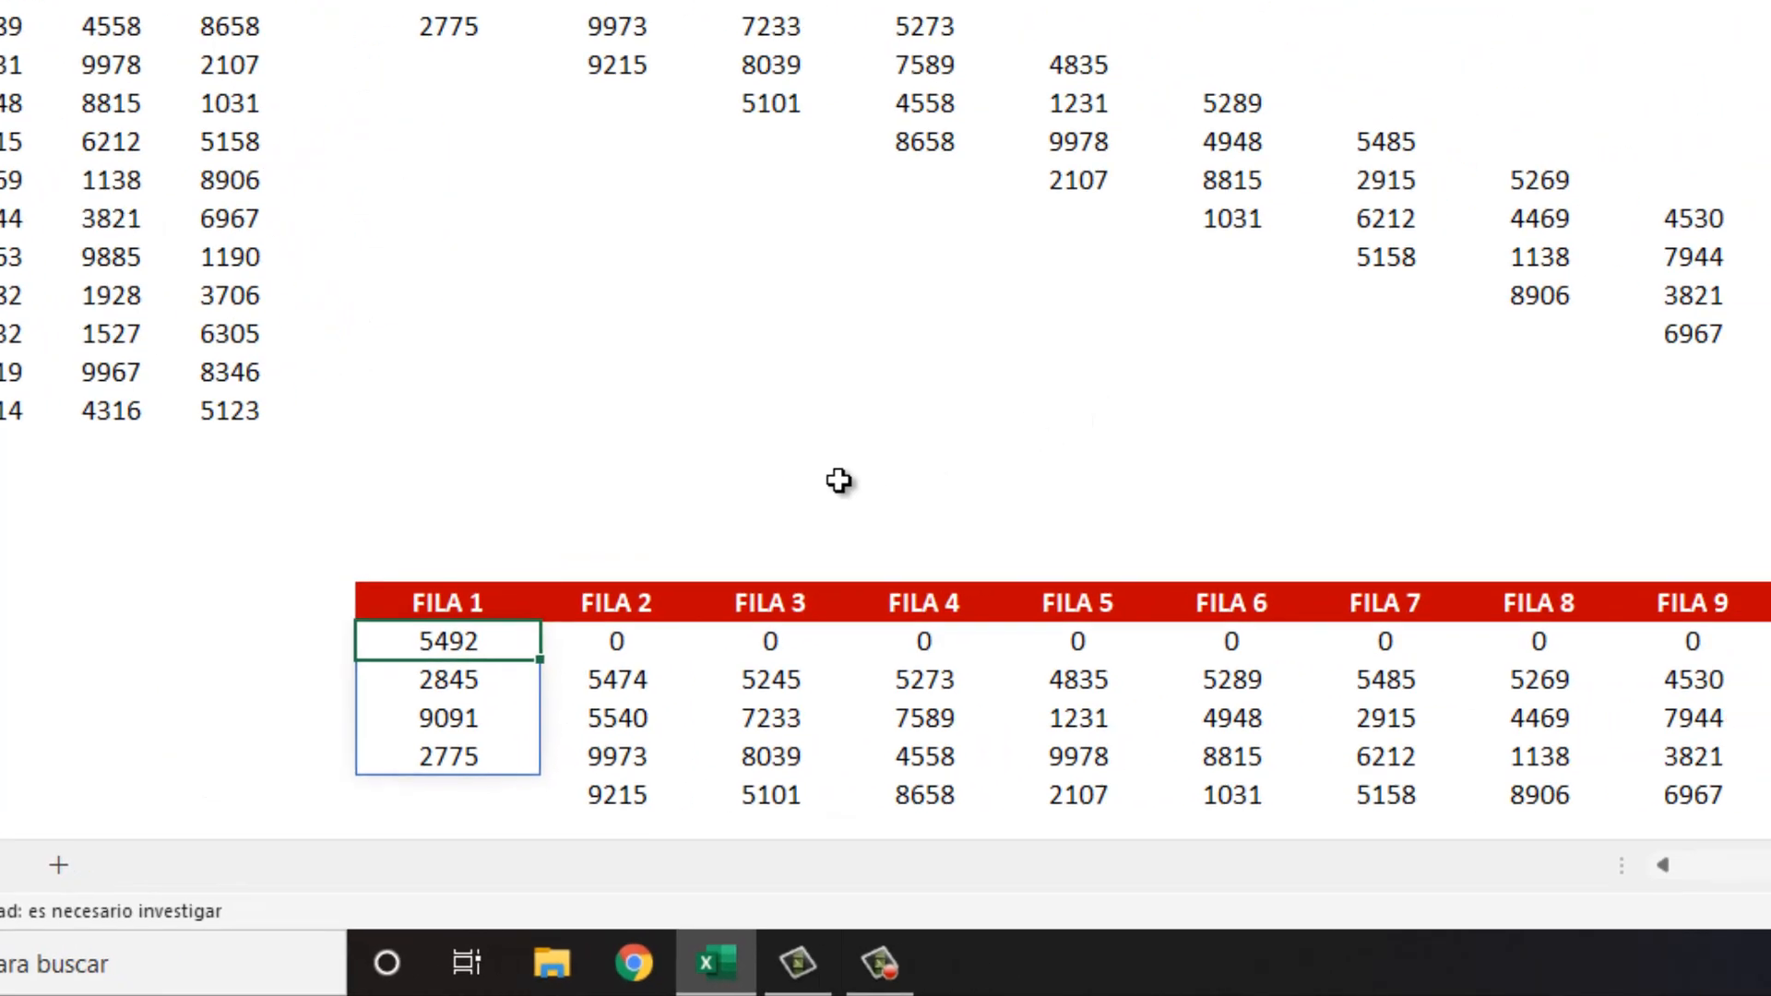
Step: Copy the M26 UNICOS and FILTRAR formula across N26:Z26, under the headers FILA 2 to FILA 14
key("ctrl+c")
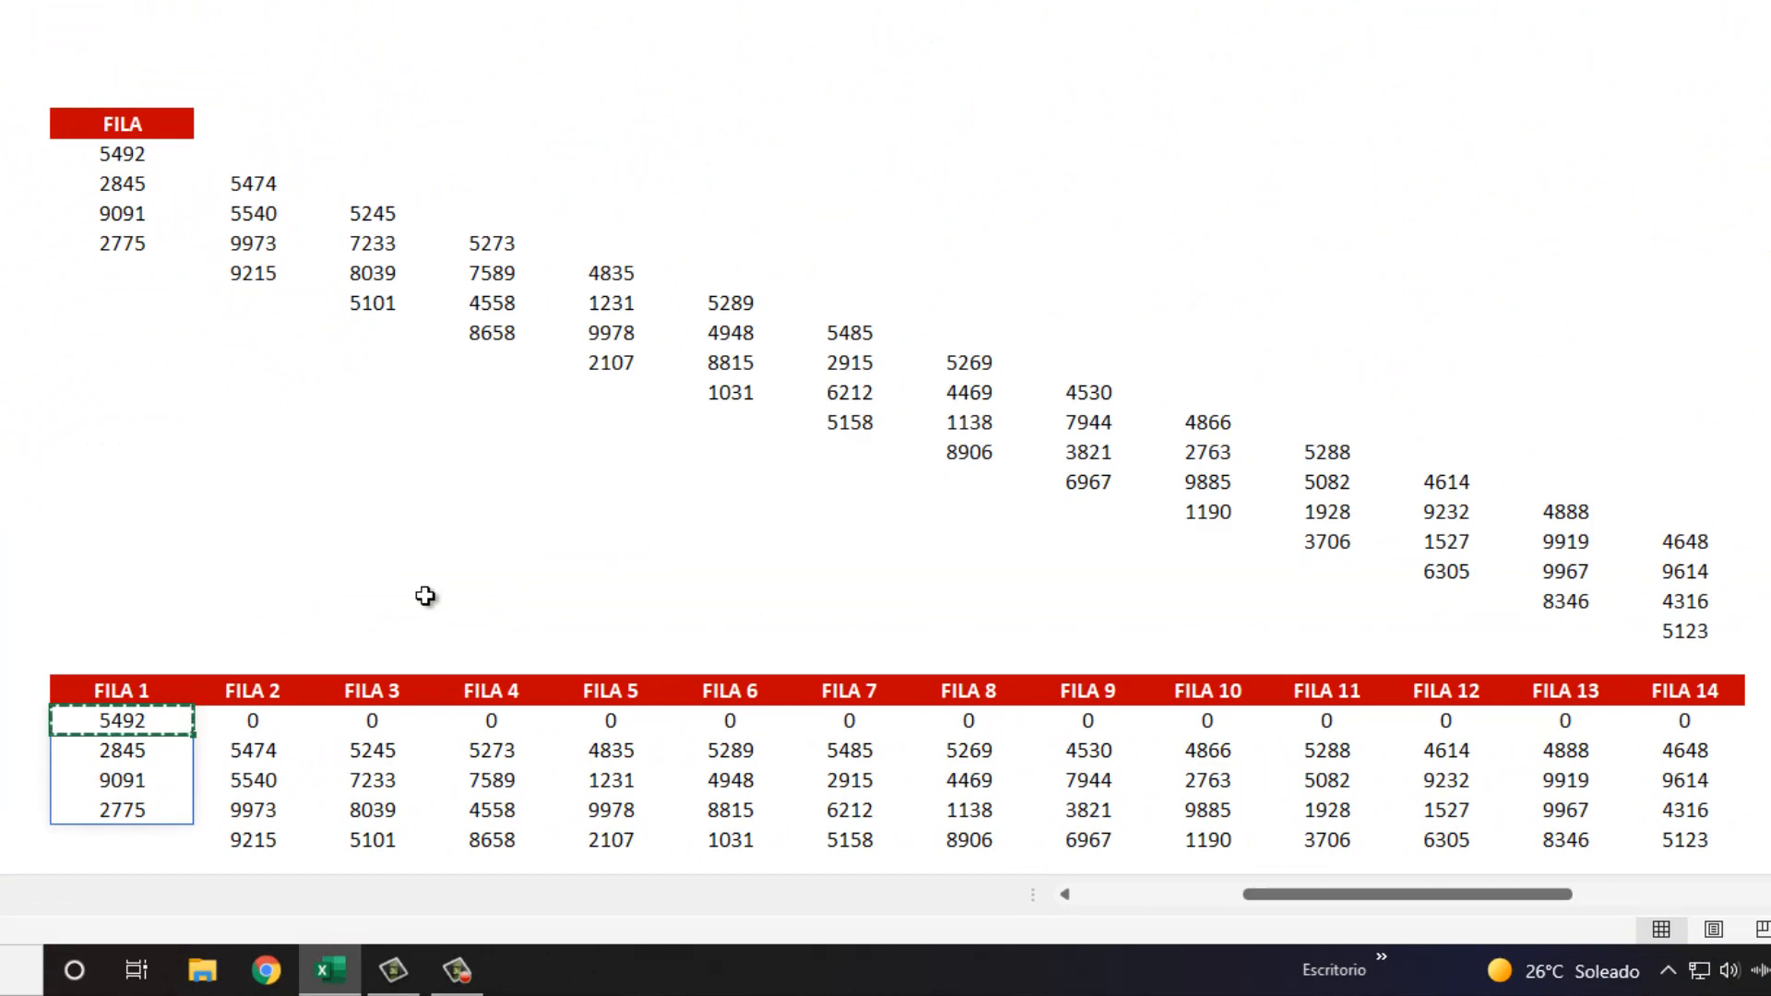
key("Right")
key("shift+Right")
key("shift+Right")
key("shift+Right")
key("shift+Right")
key("shift+Right")
key("shift+Right")
key("shift+Right")
key("shift+Right")
key("shift+Right")
key("shift+Right")
key("shift+Right")
key("shift+Right")
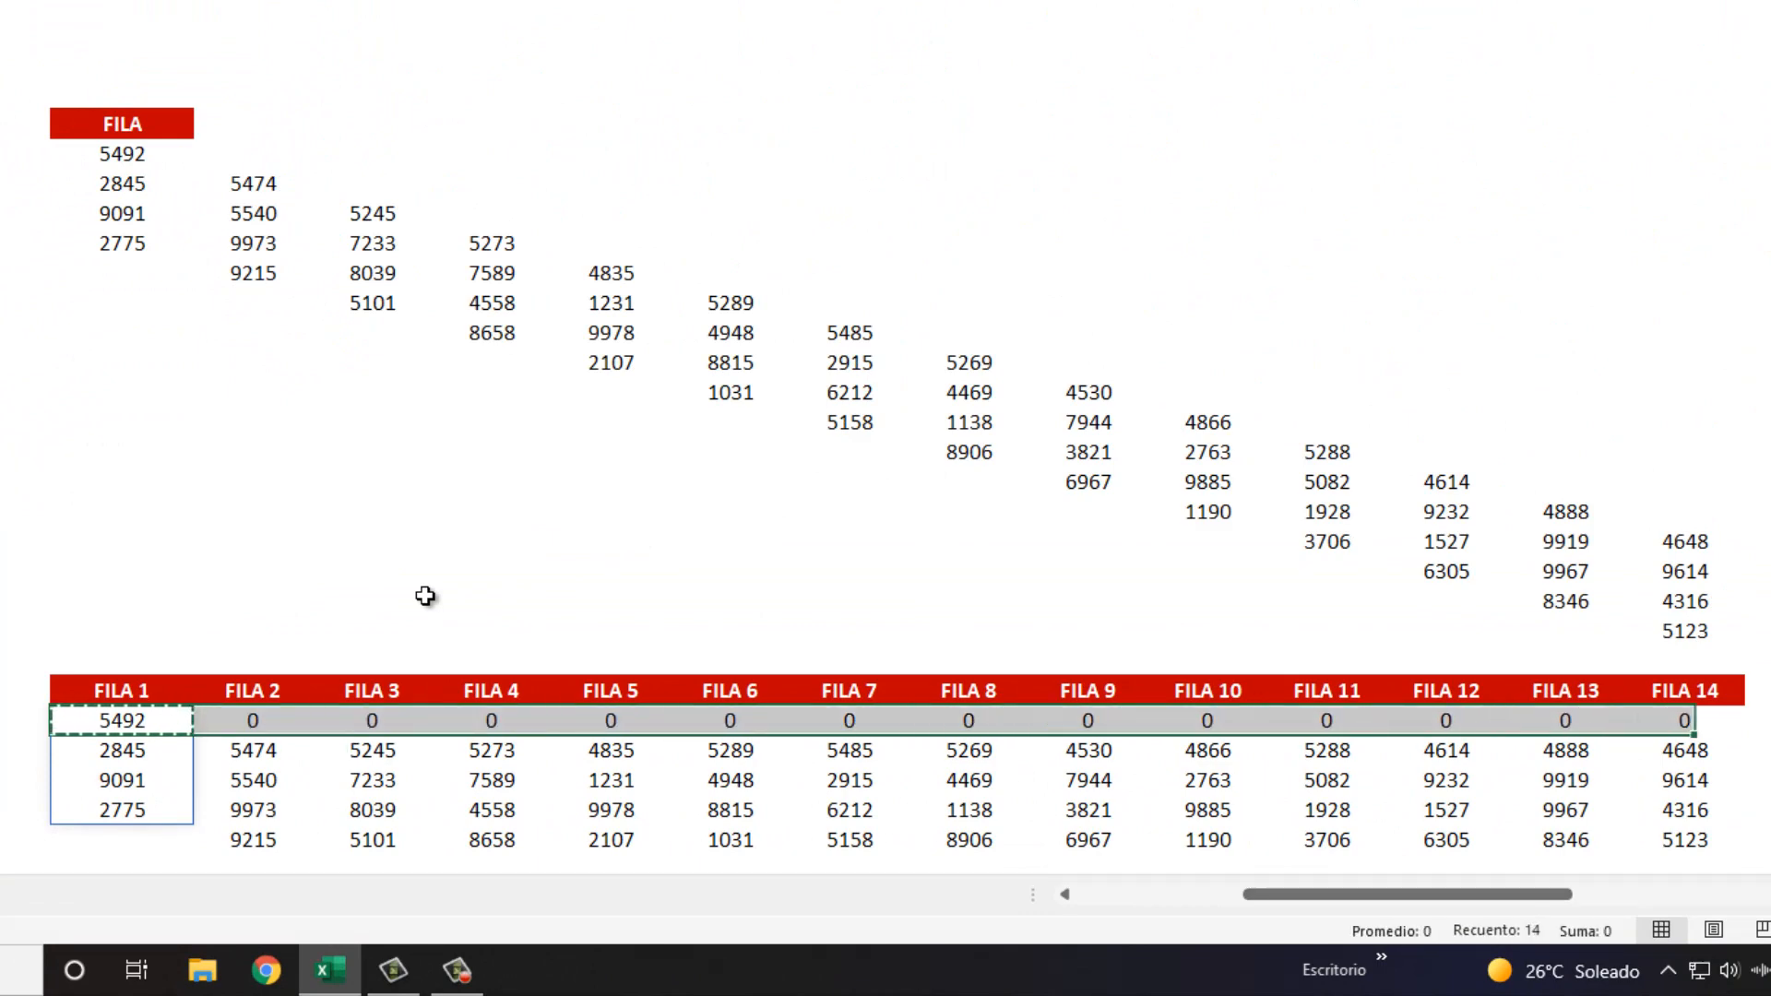
key("Return")
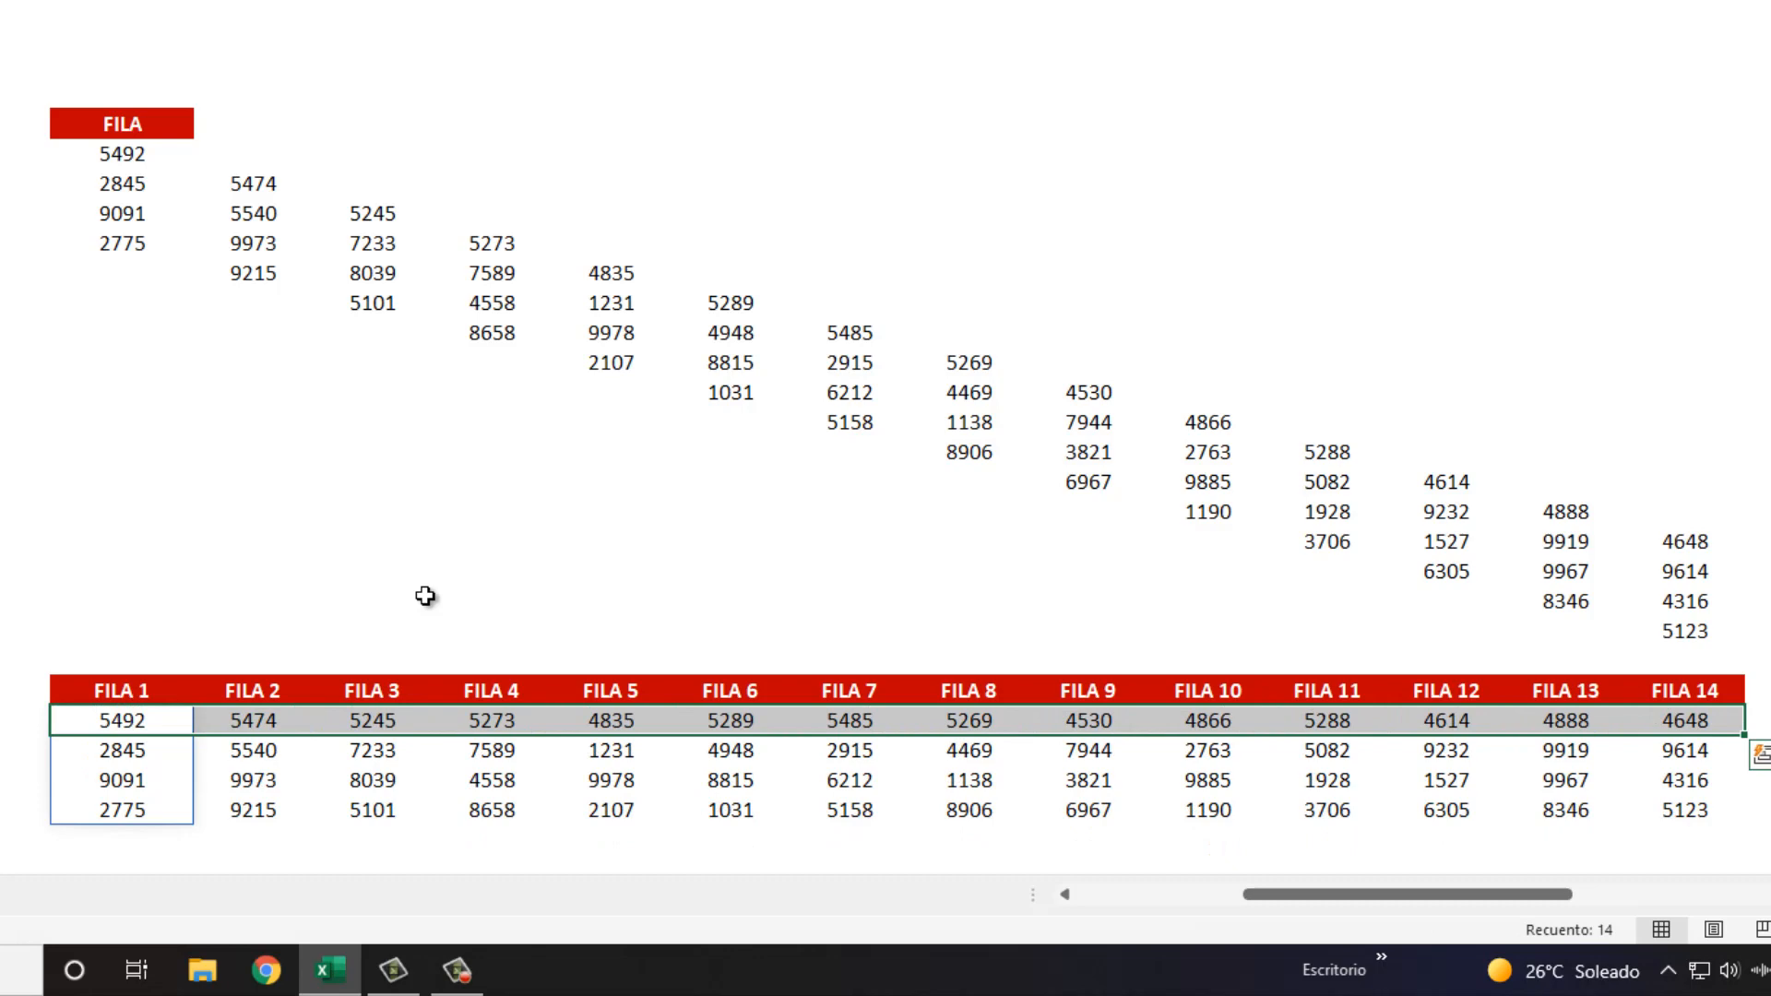
key("Left")
key("Right")
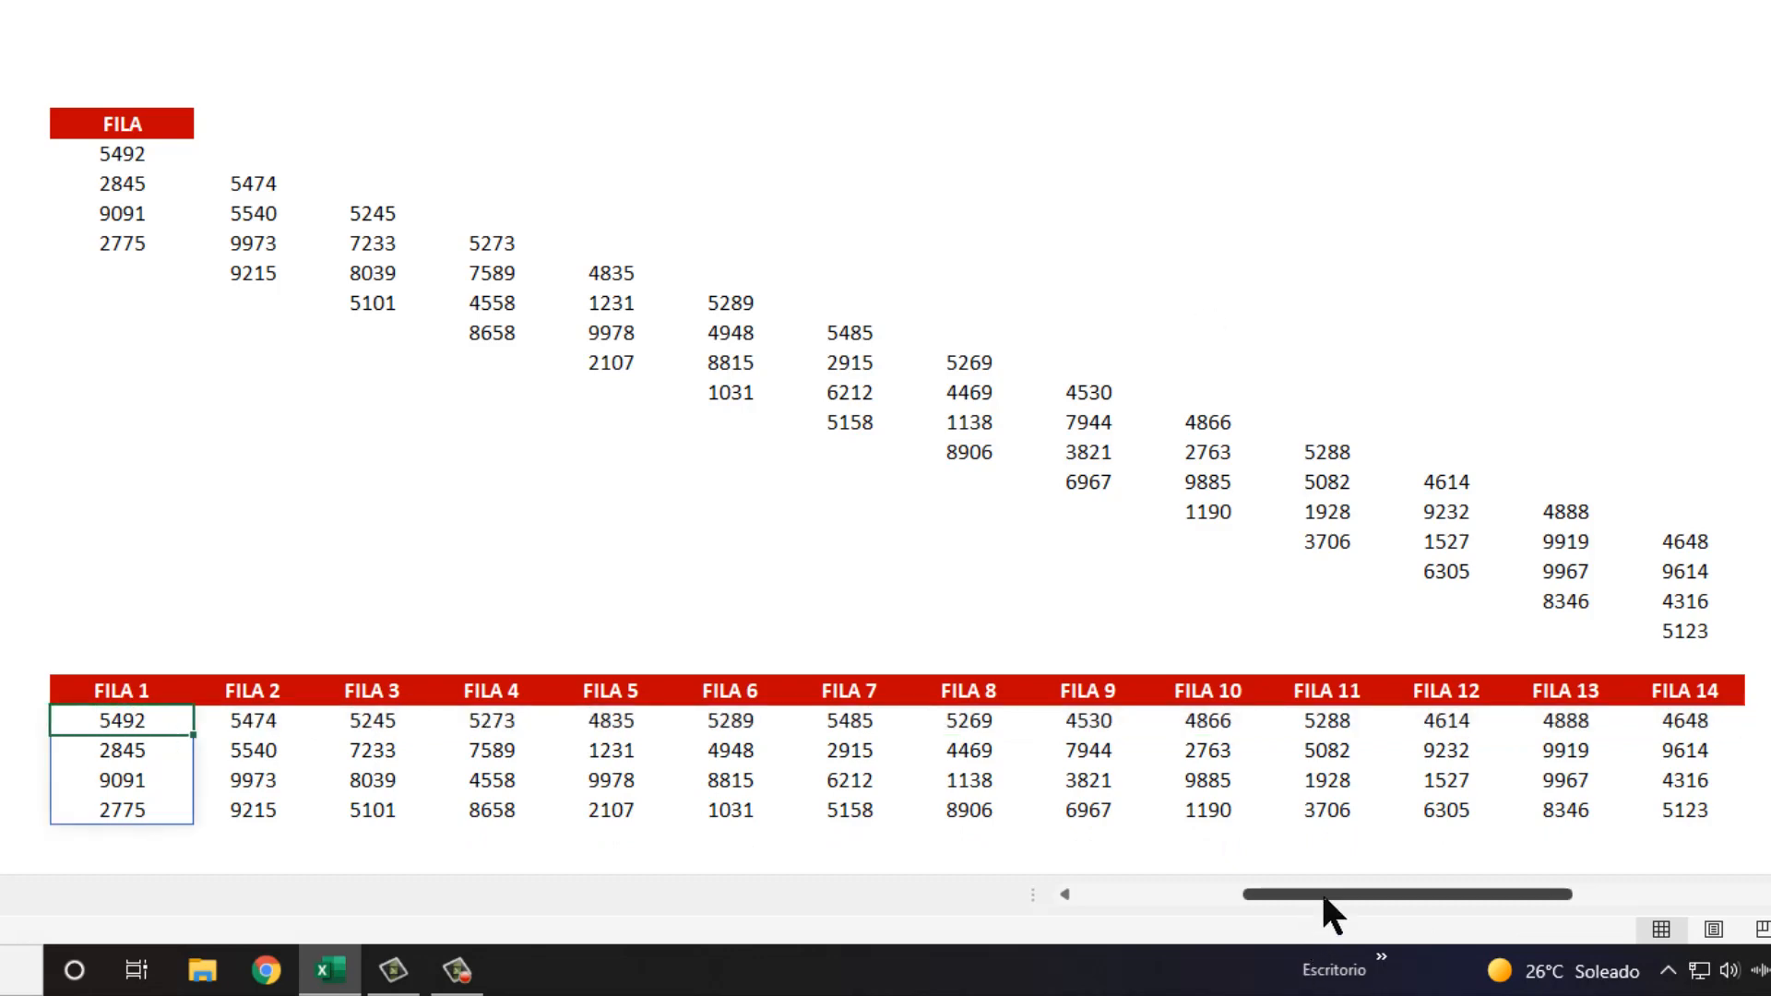
Step: Examine the staggered row-wise splits in M7:Z23 under the FILA header
left_click_drag(1325, 897, 1153, 897)
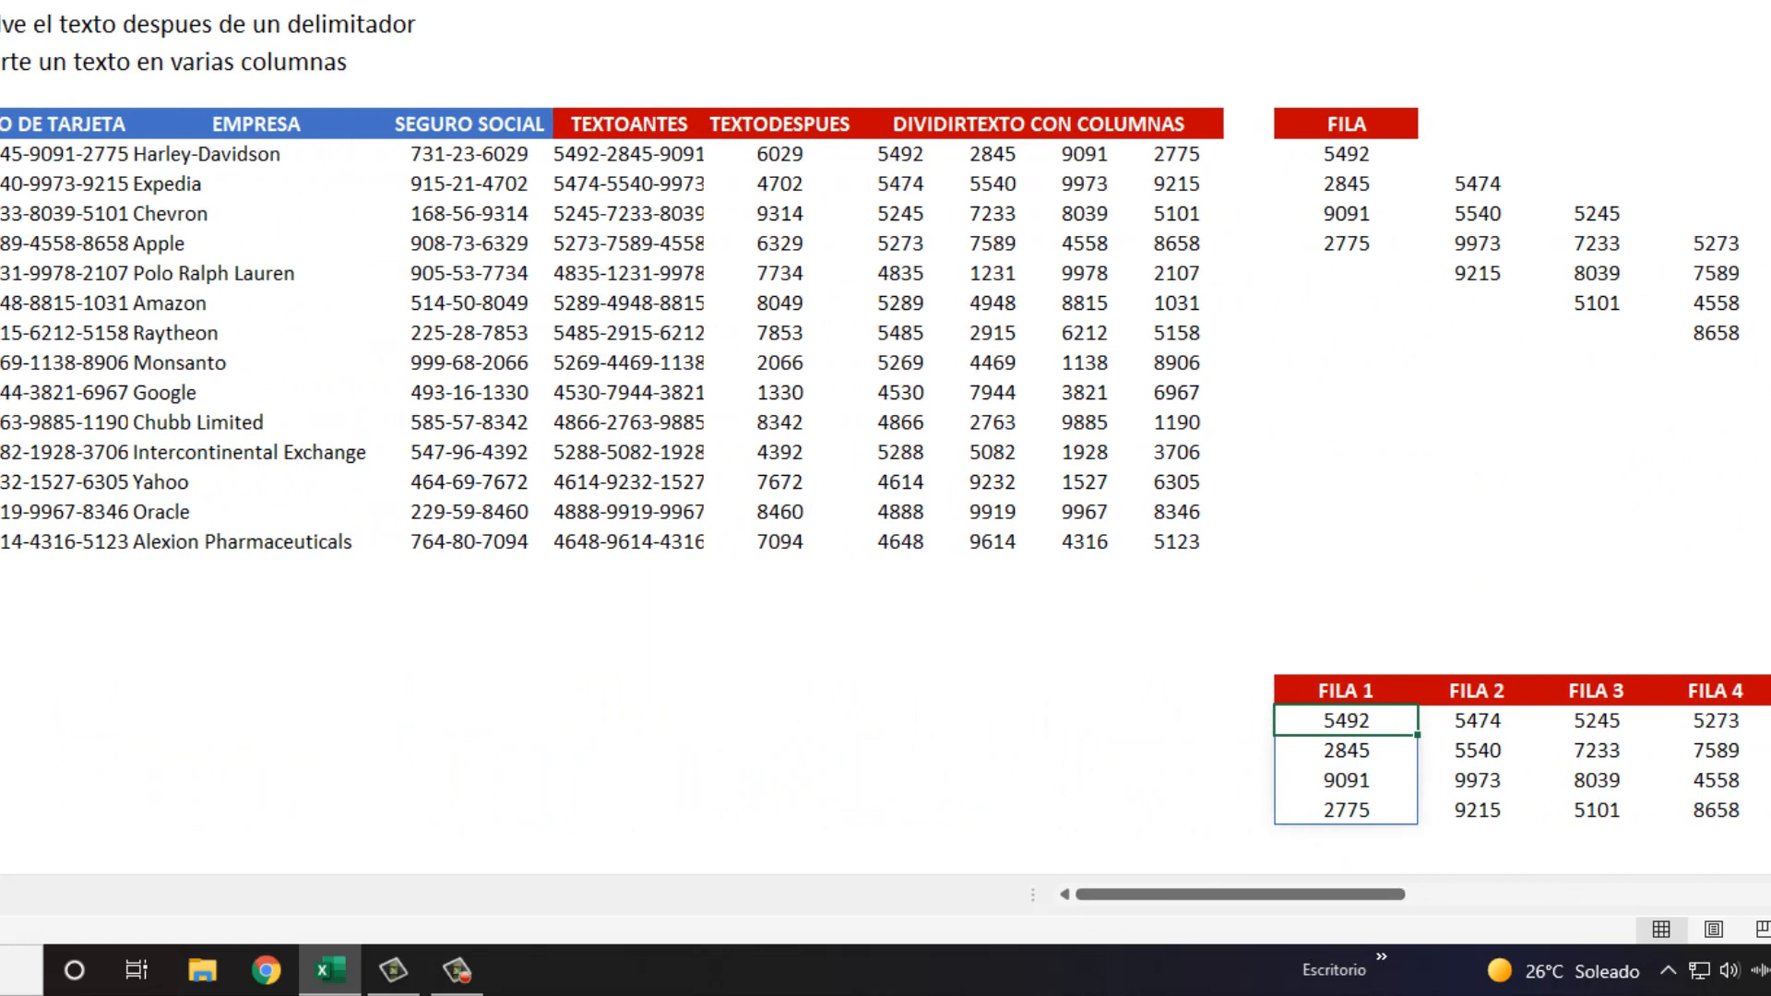
left_click(124, 166)
left_click_drag(1352, 154, 1767, 633)
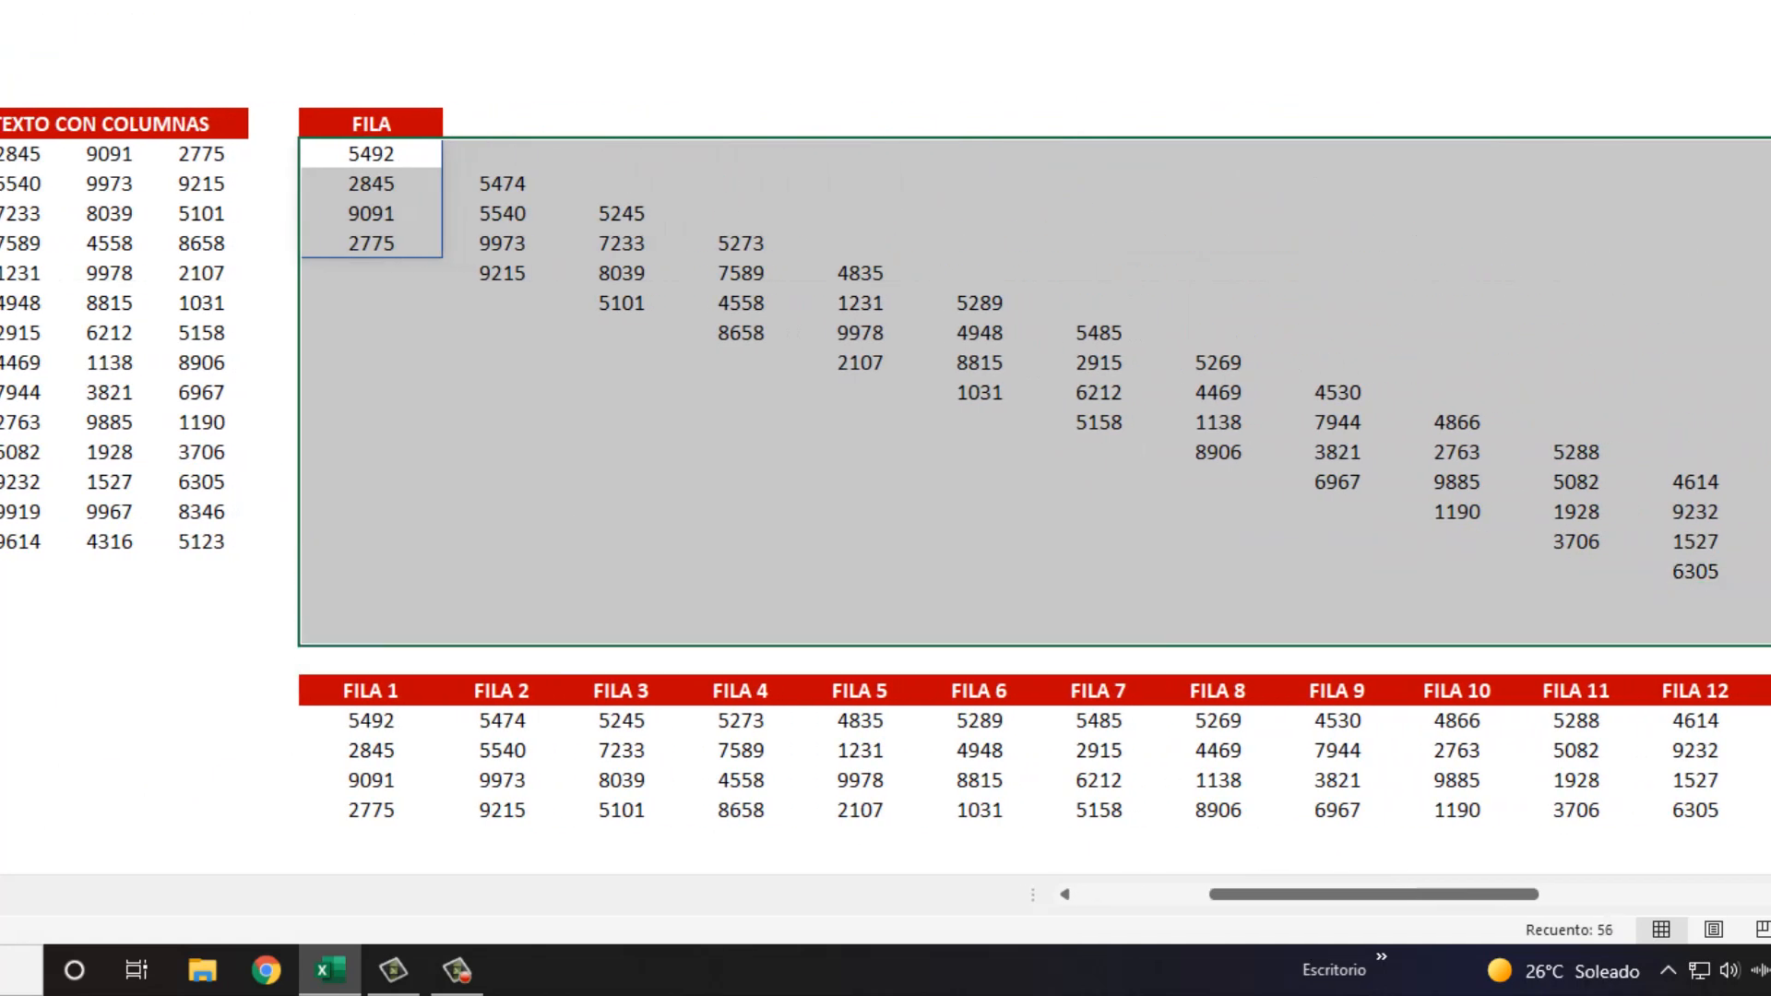
left_click_drag(364, 153, 1767, 628)
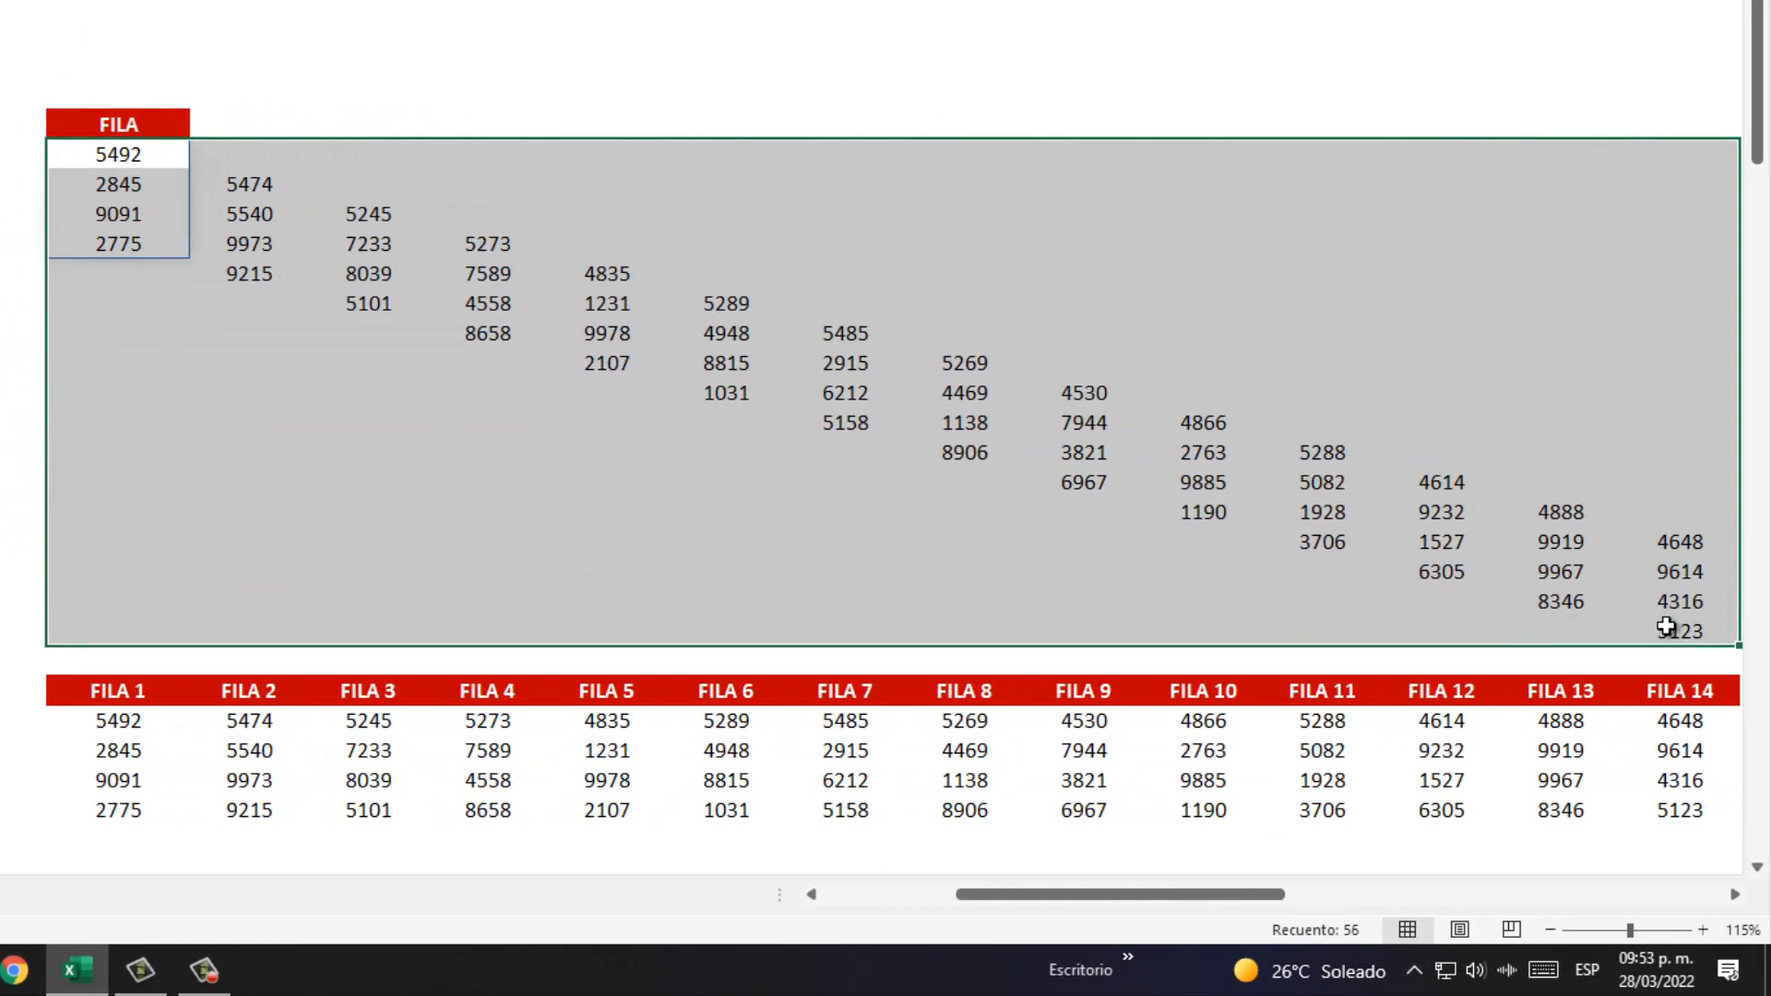
scroll(1621, 581, "down", 8)
scroll(1616, 583, "up", 8)
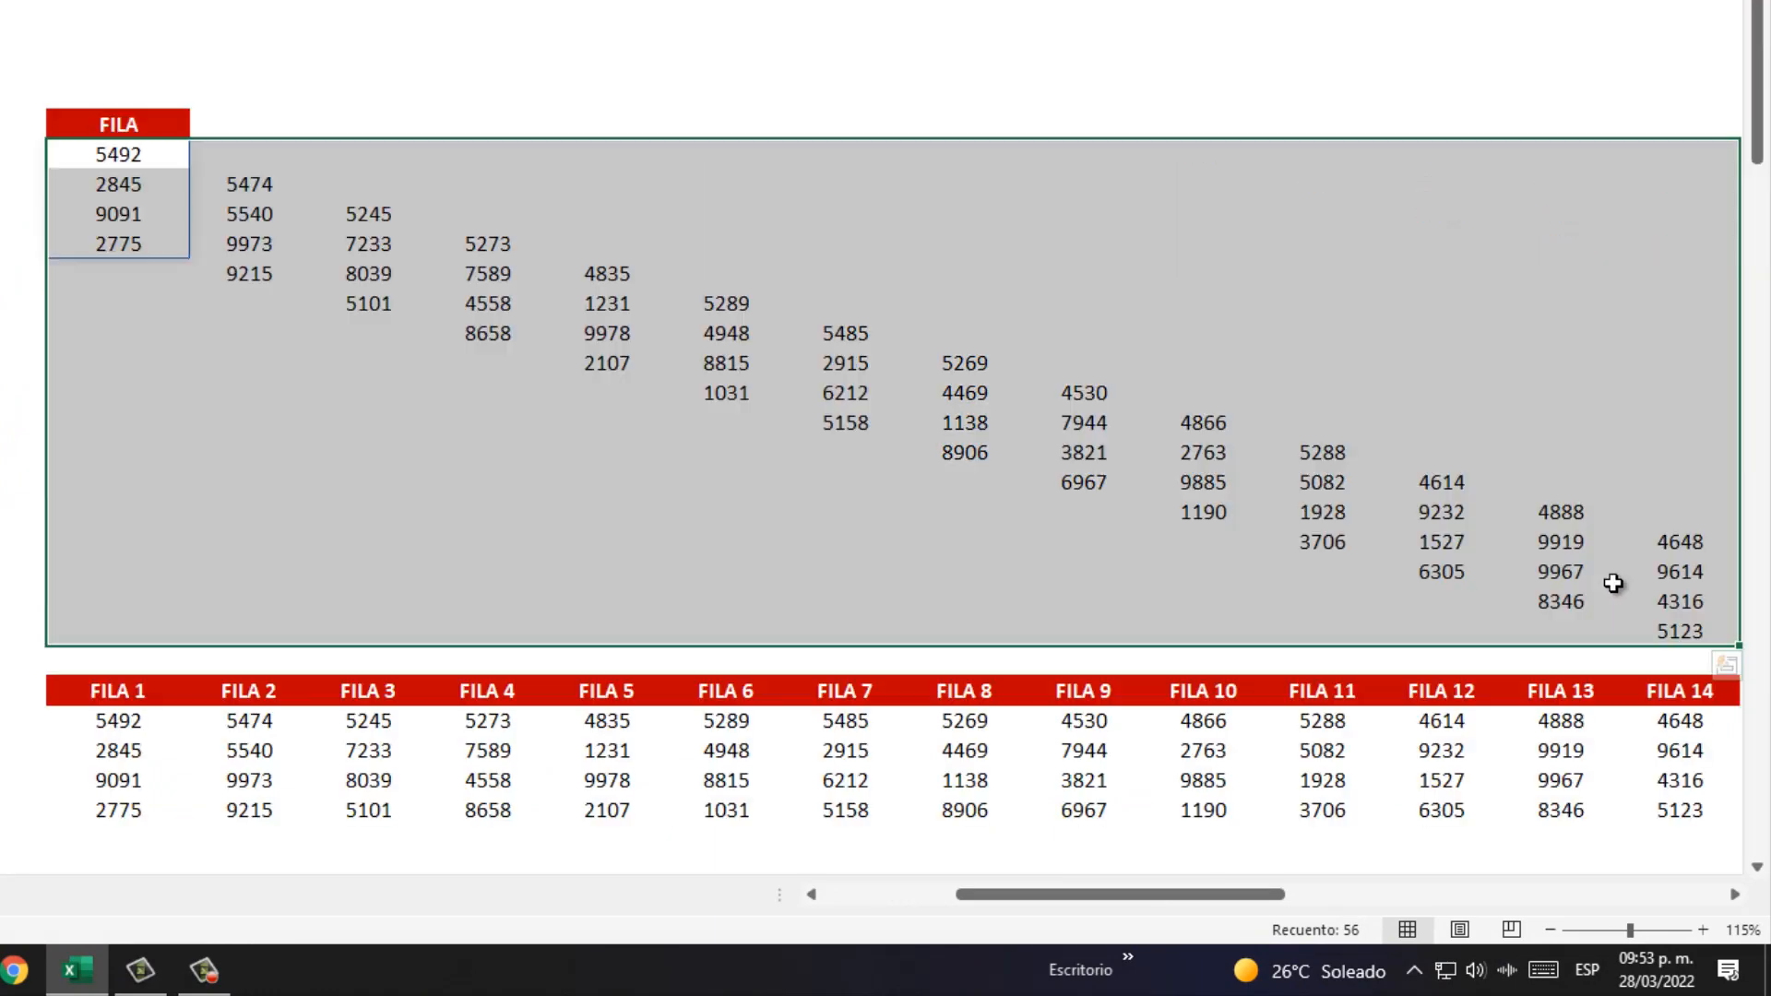
scroll(1613, 583, "down", 4)
scroll(1474, 582, "up", 4)
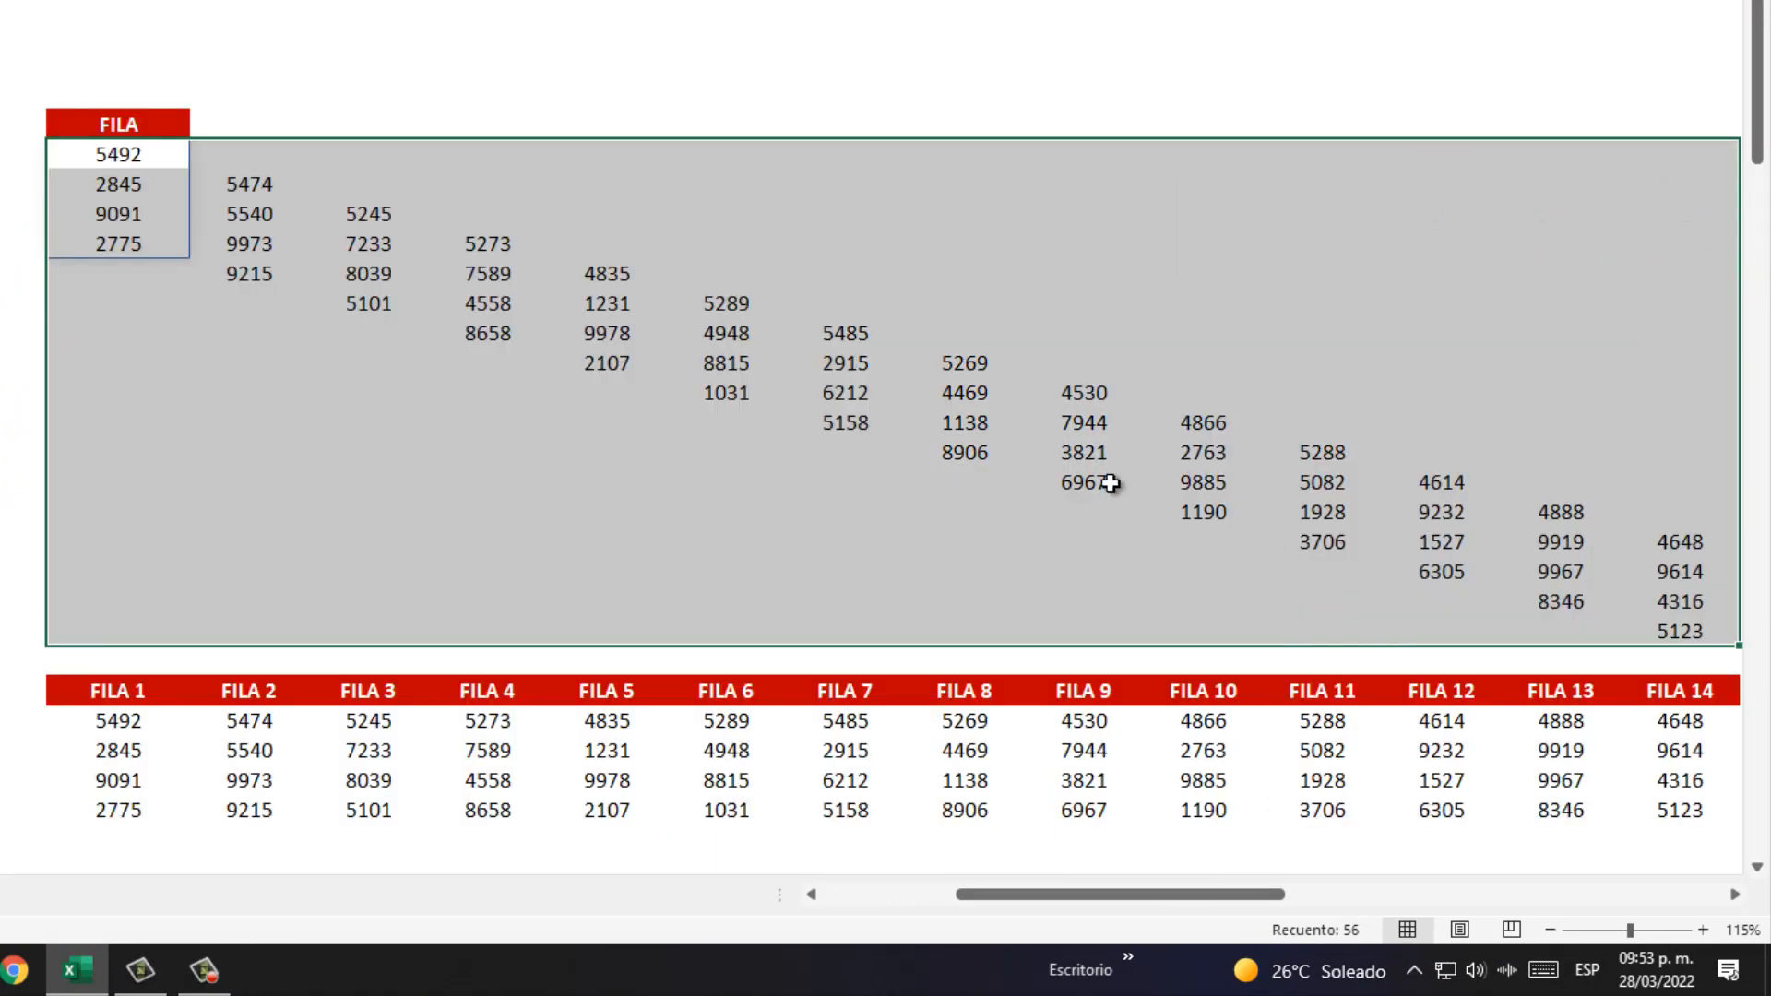
left_click(111, 166)
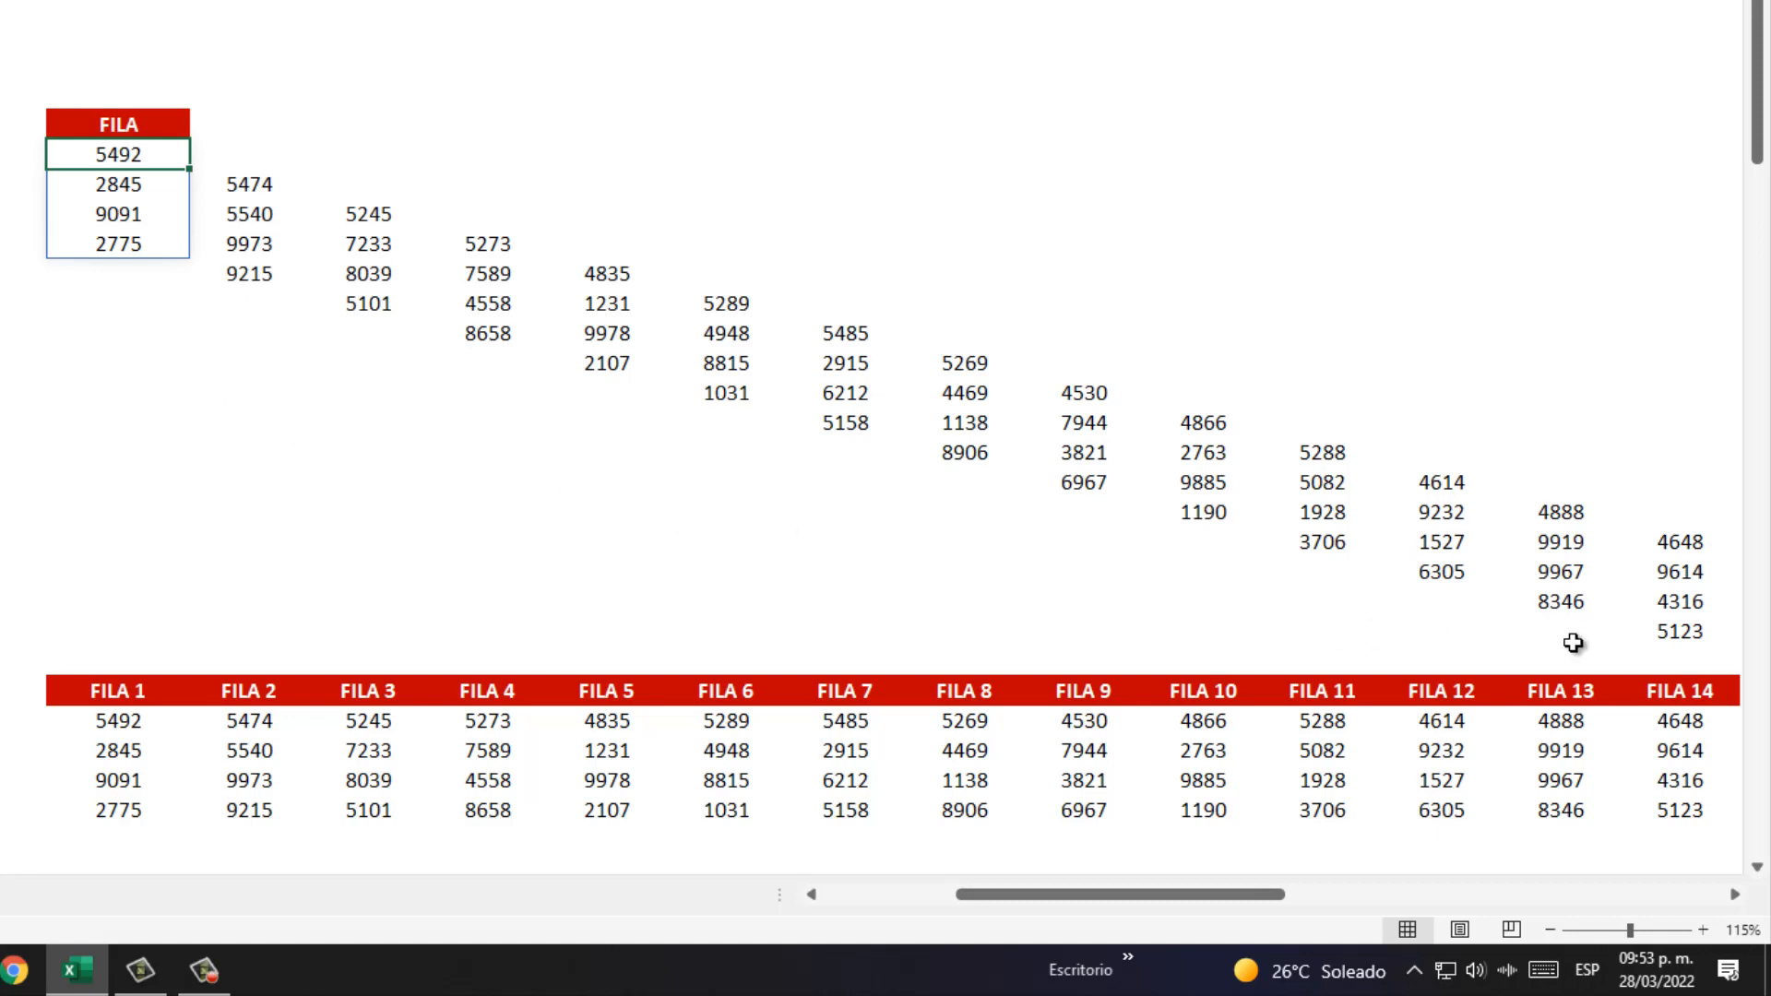
Step: Compare the FILA 1 to FILA 14 results in M26:Z29 with the staggered splits and the DIVIDIRTEXTO CON COLUMNAS values
scroll(544, 577, "down", 4)
left_click_drag(105, 369, 1652, 439)
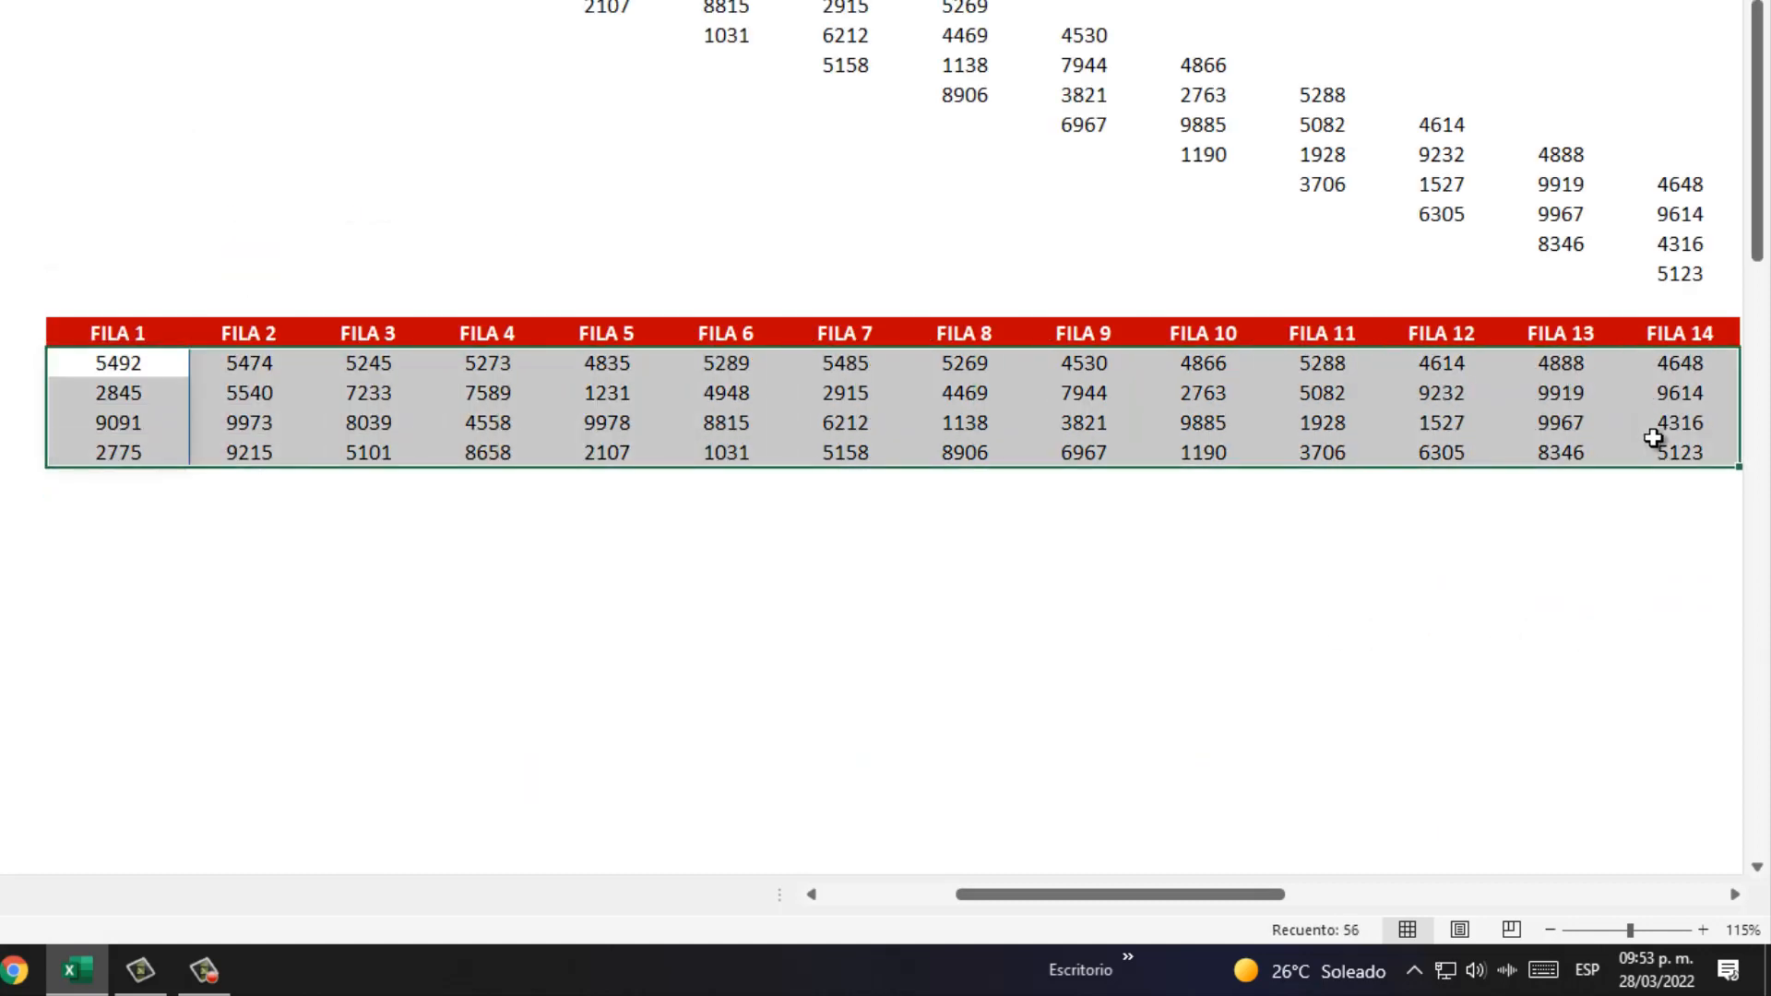
left_click(2, 362)
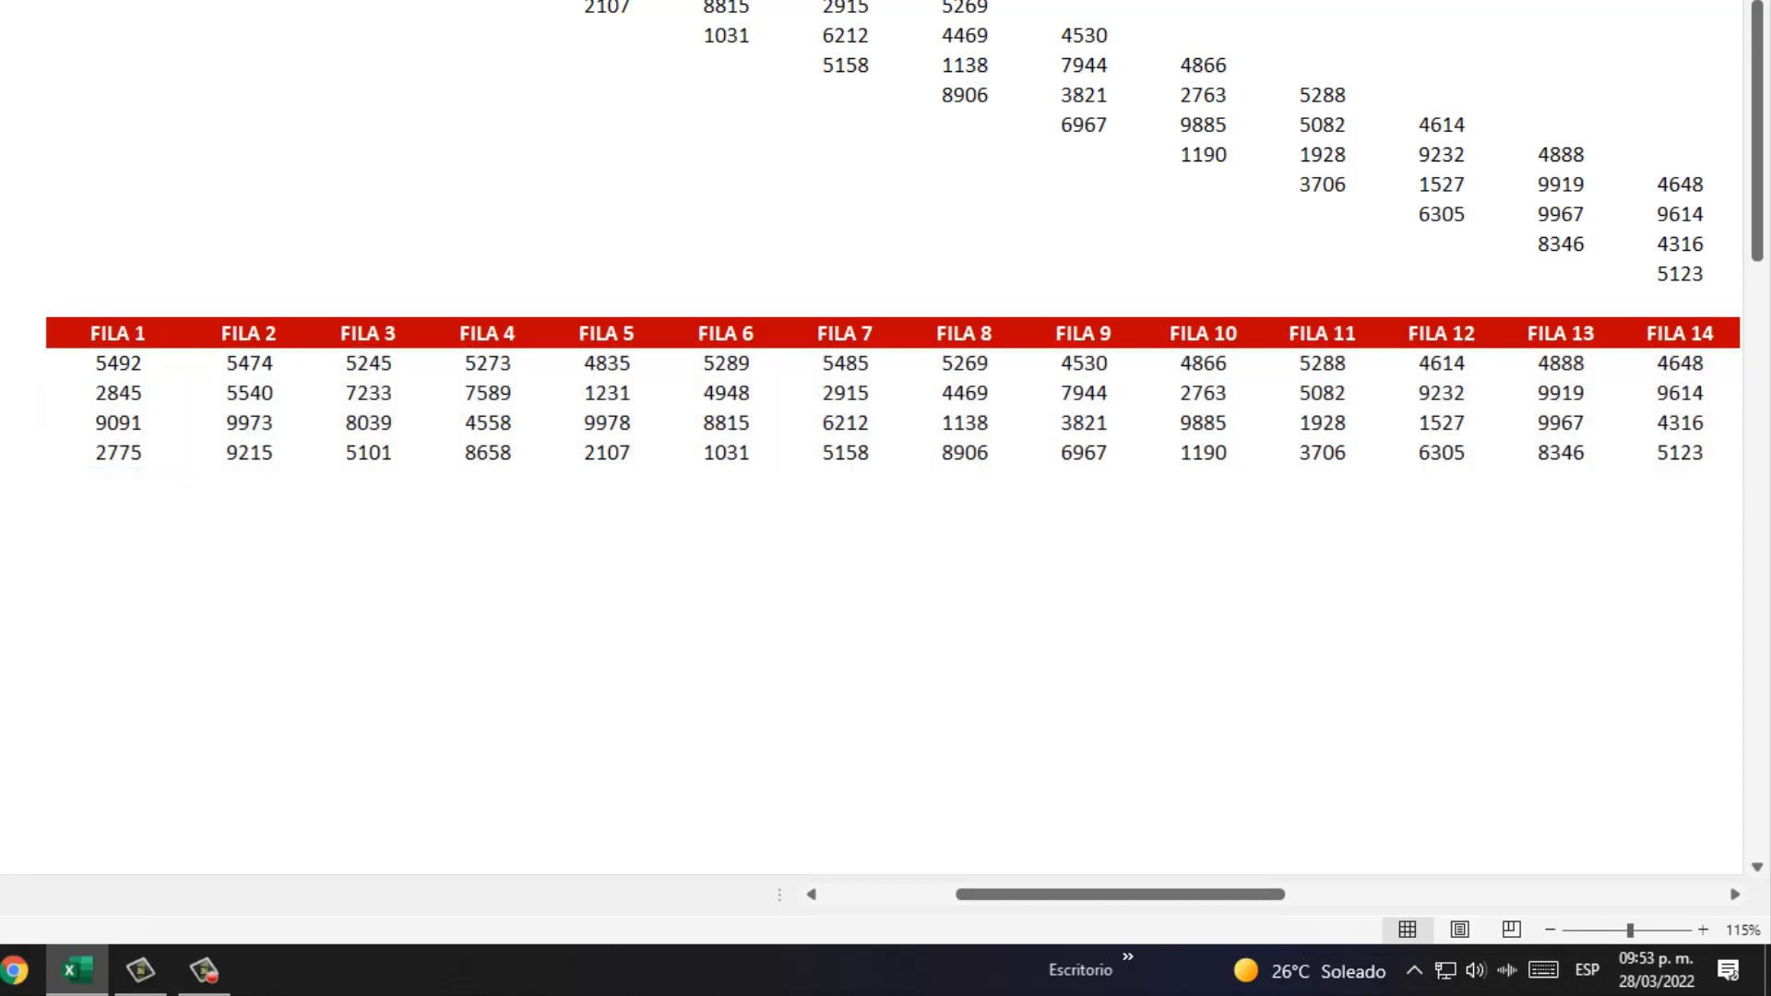
scroll(391, 508, "up", 4)
scroll(388, 498, "down", 4)
scroll(300, 613, "up", 4)
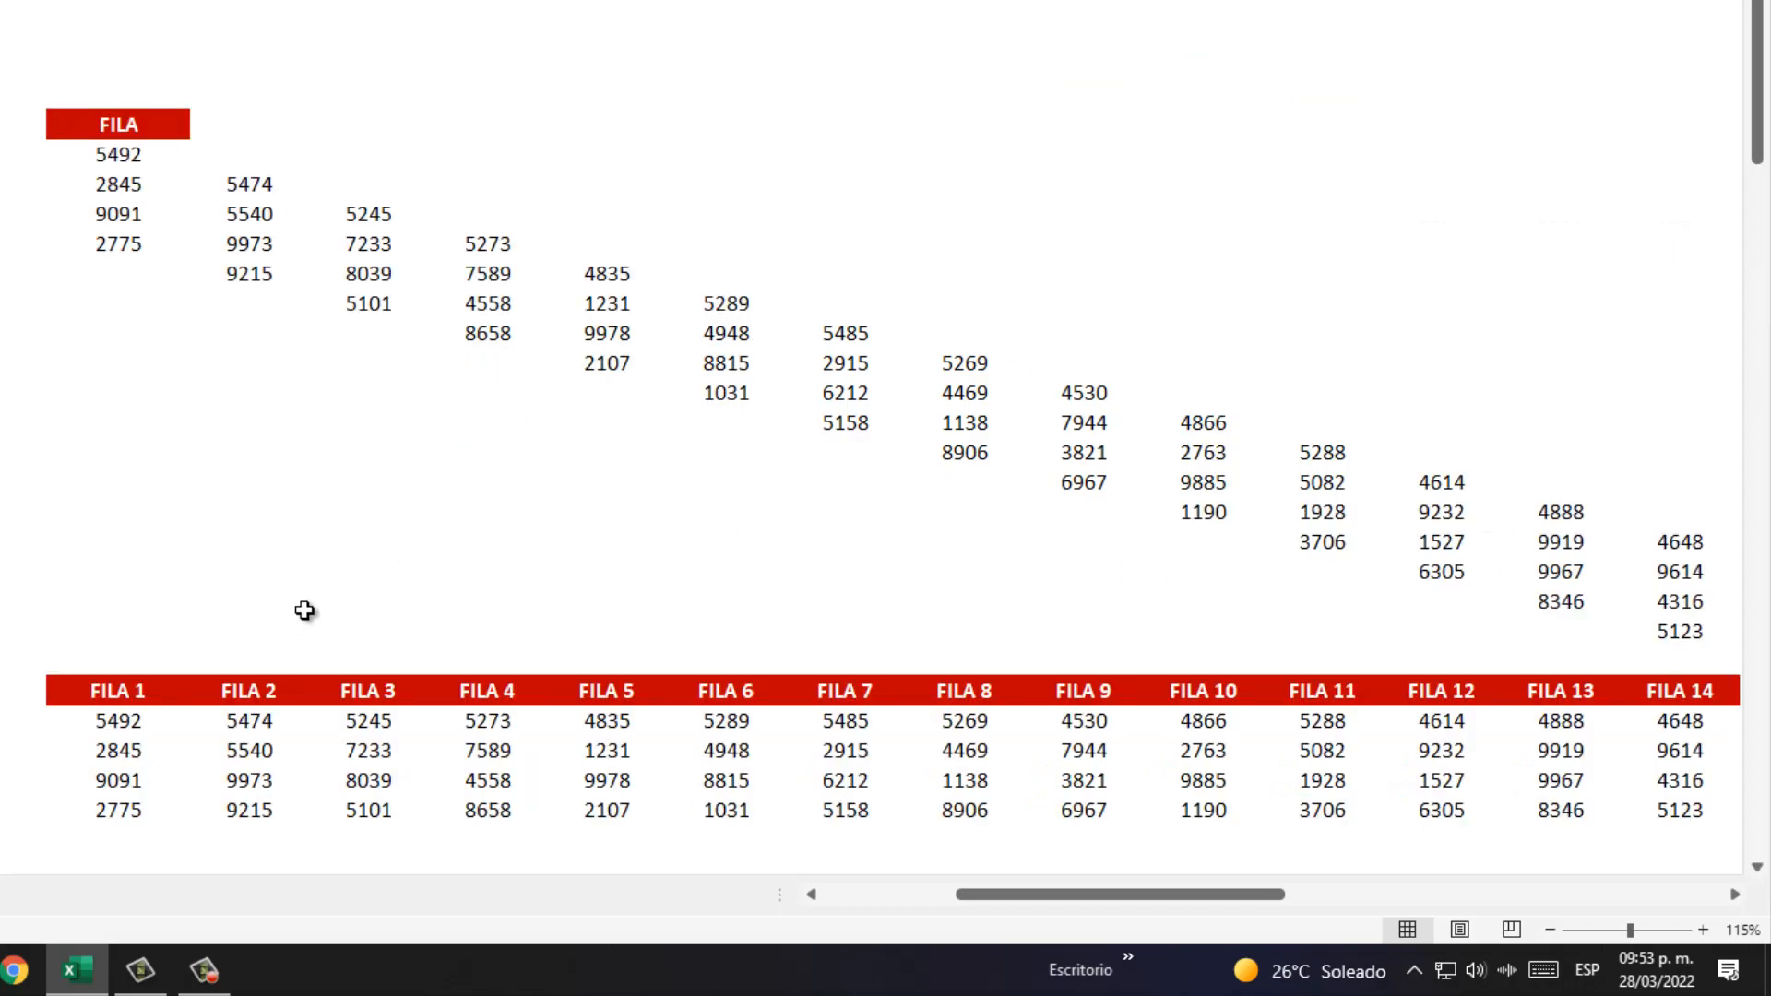
mouse_move(2, 456)
left_mouse_down()
mouse_move(0, 475)
mouse_move(0, 460)
left_mouse_up()
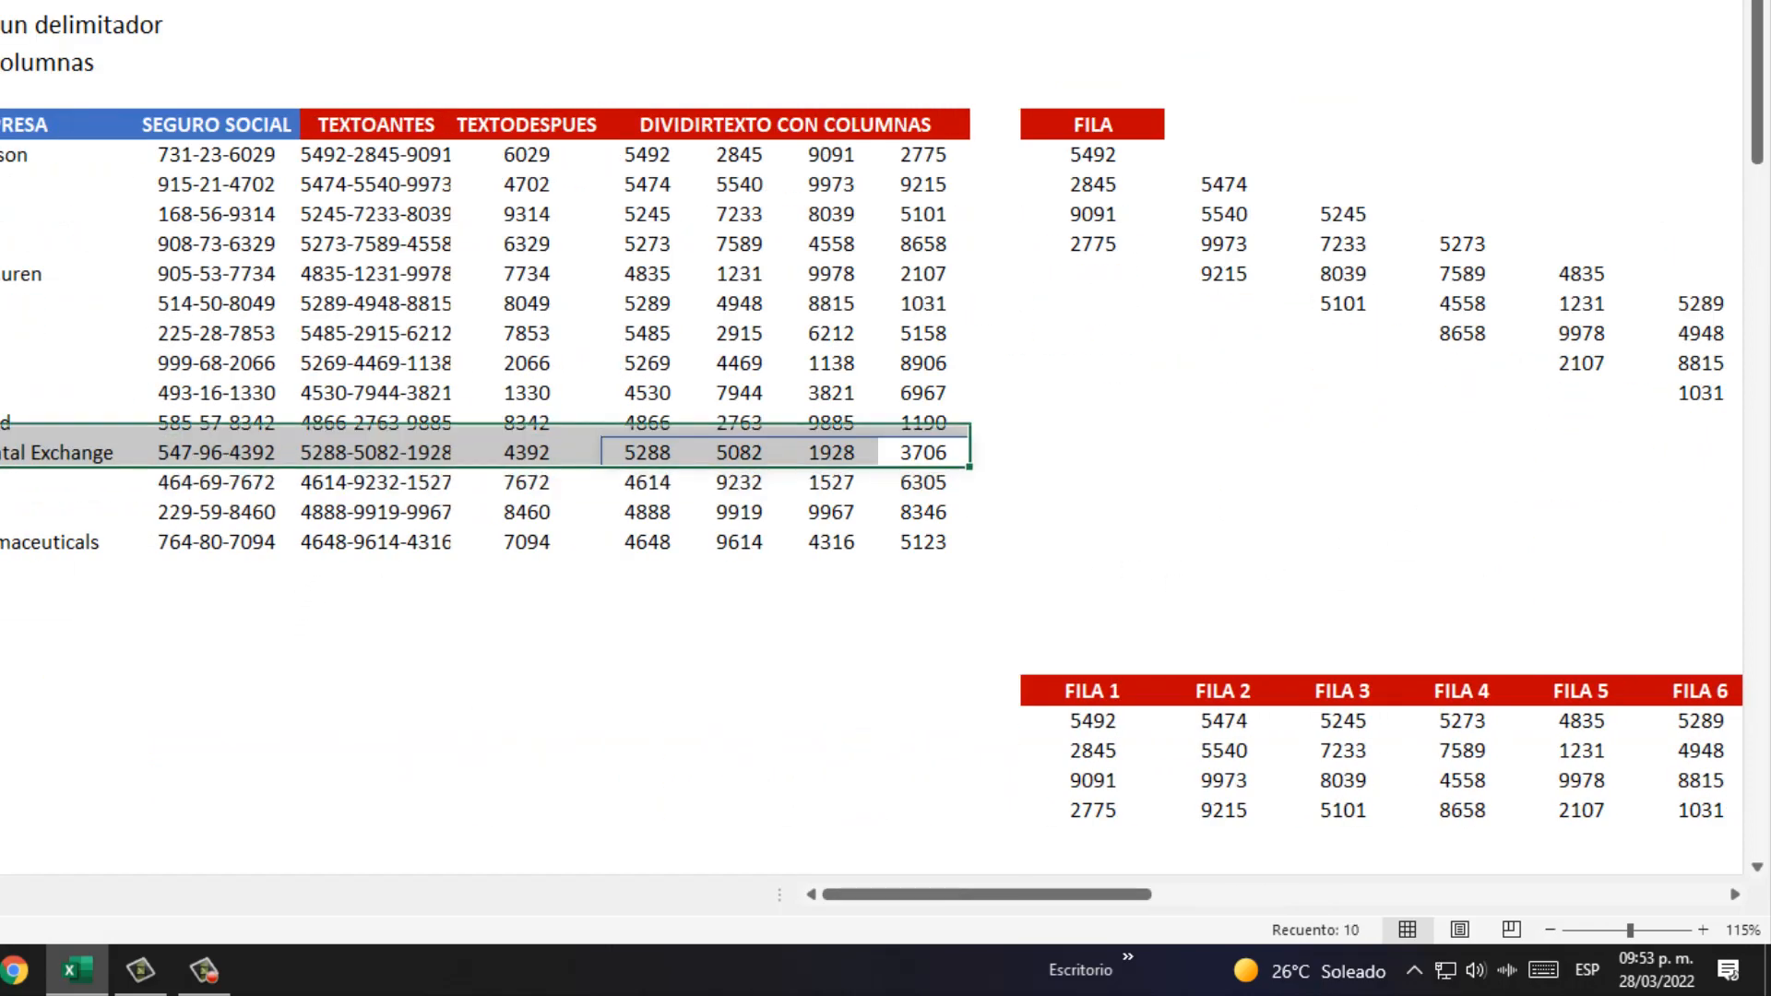
left_click(680, 278)
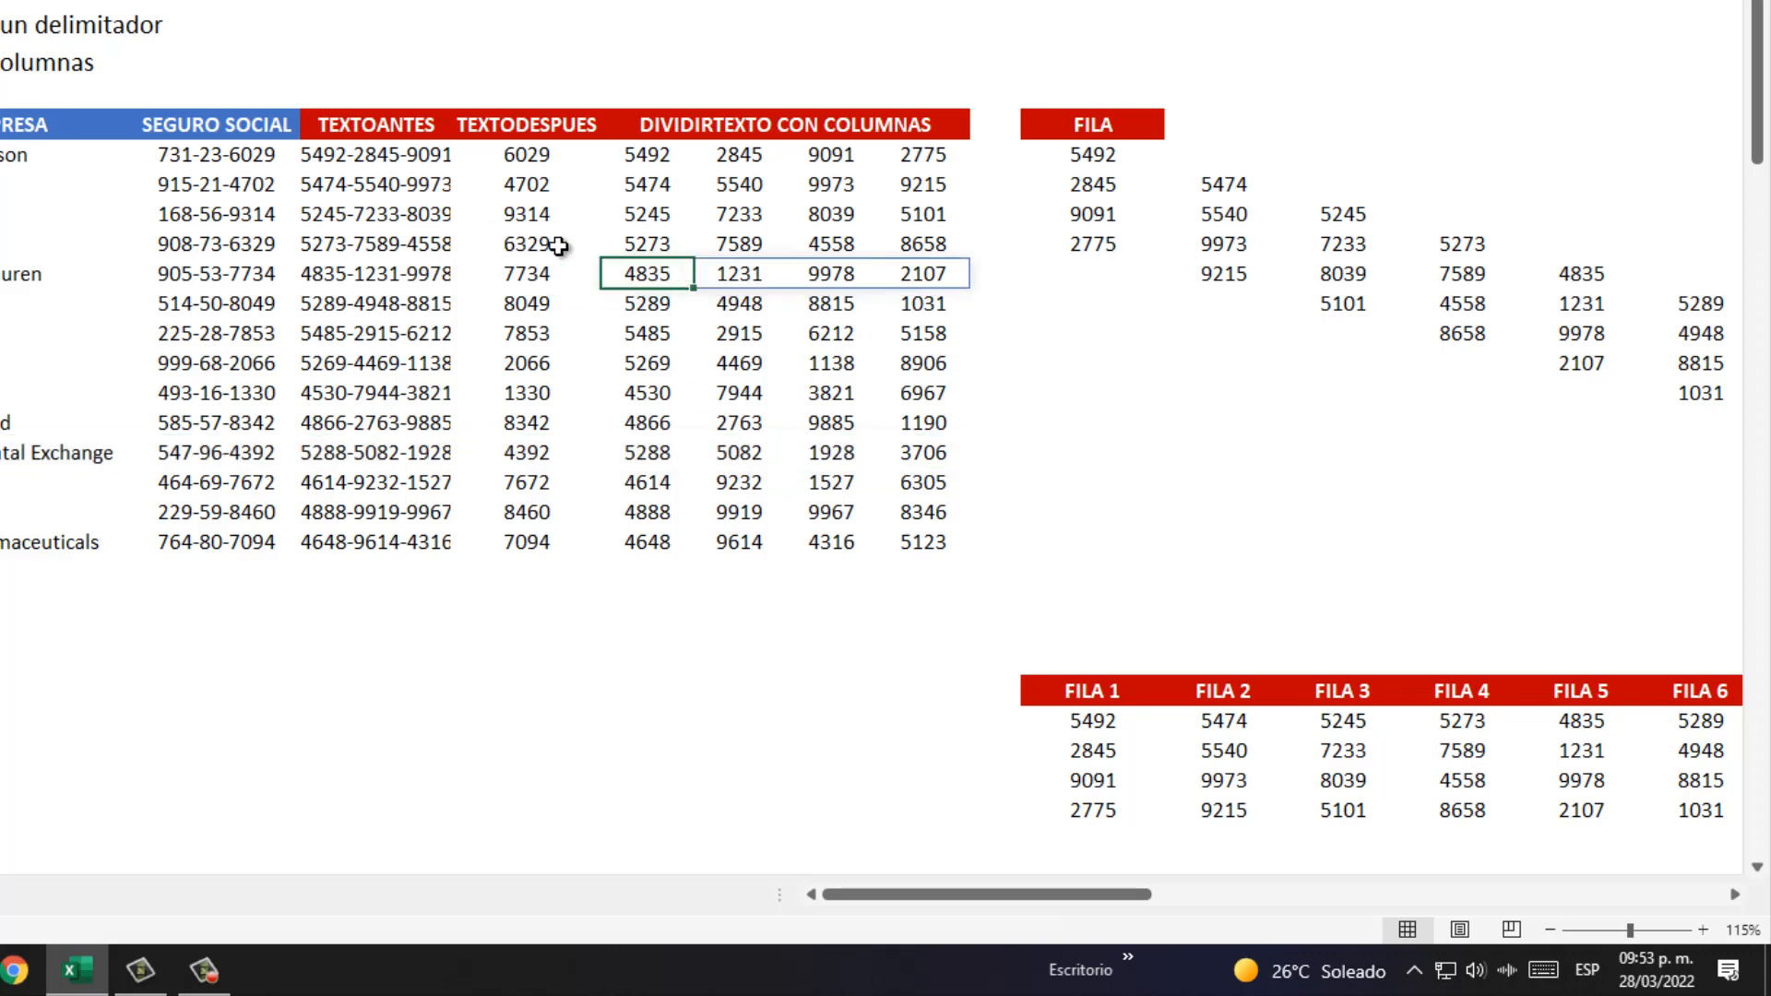
left_click(646, 159)
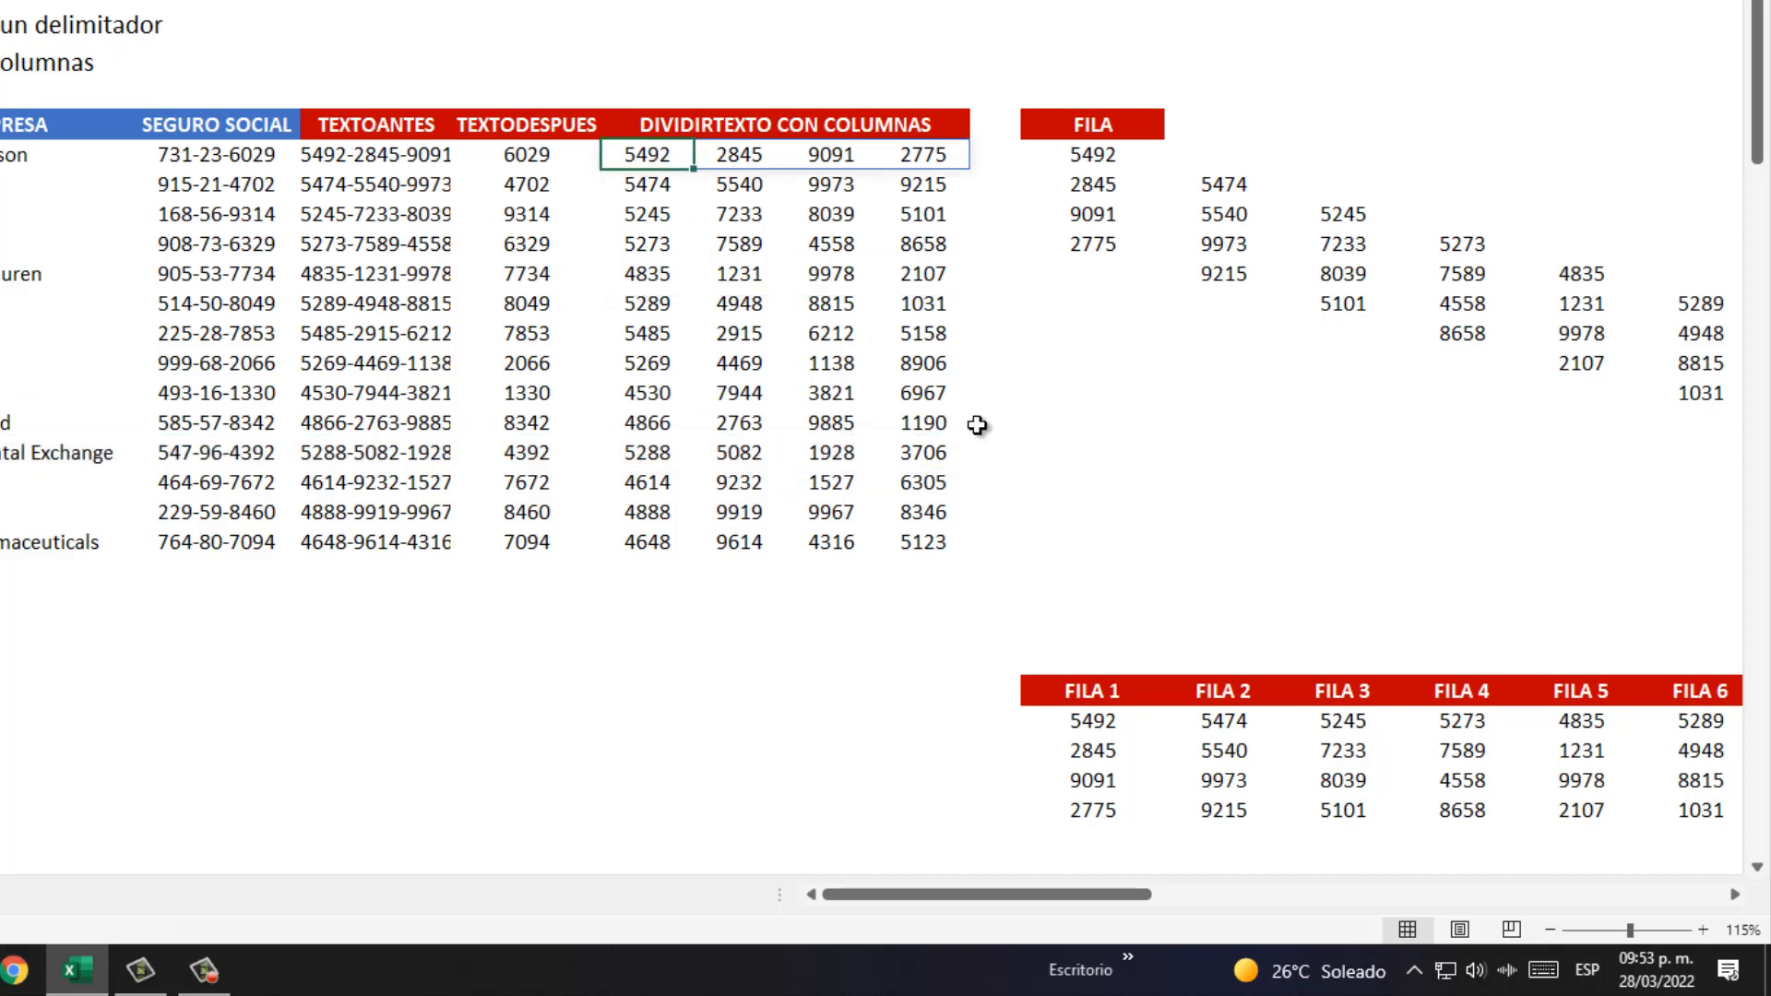